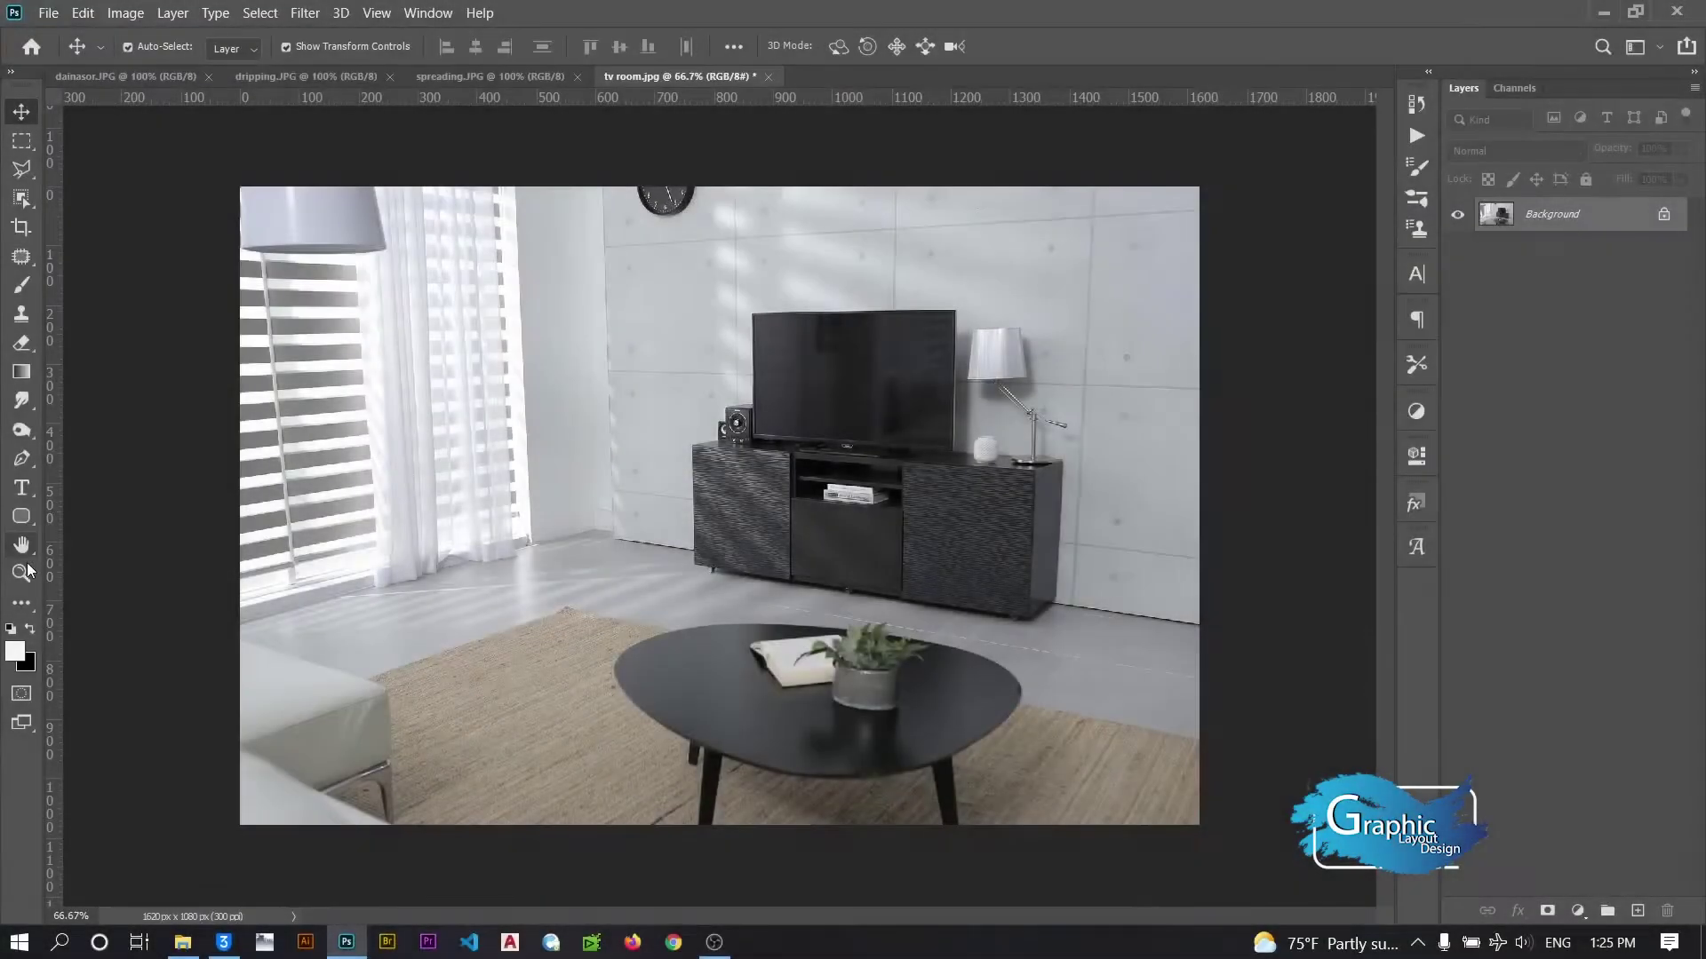
Fit the room photo to the window and apply Auto Contrast
left_click(21, 573)
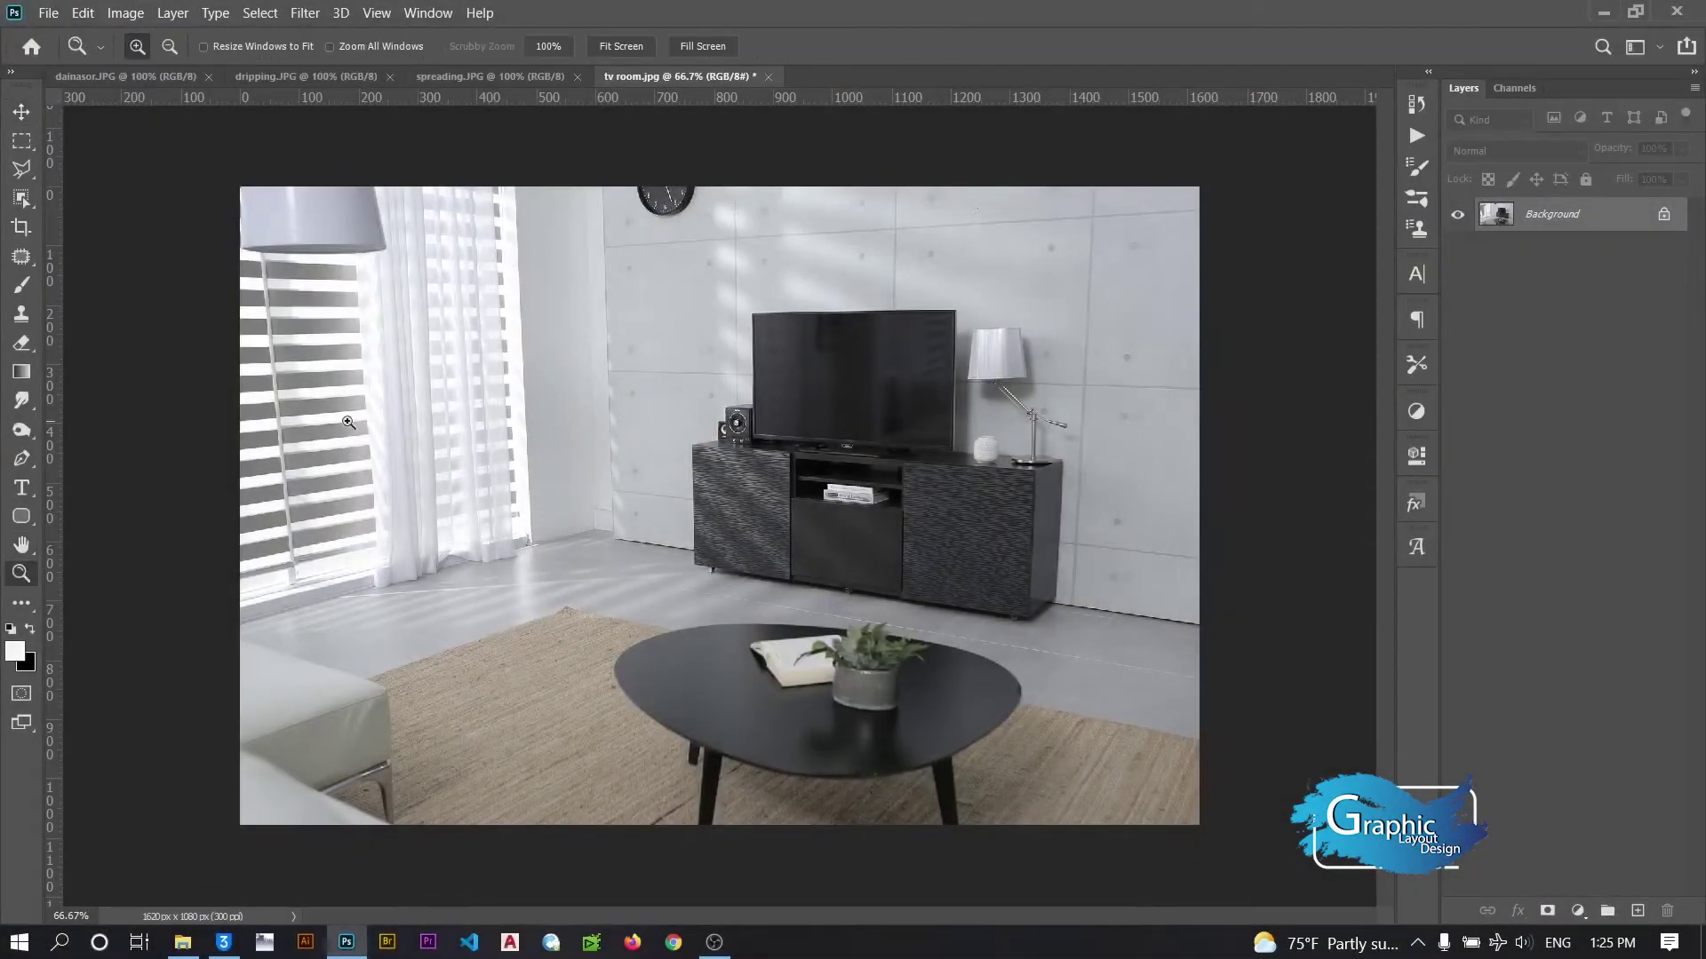
right_click(414, 389)
left_click(427, 400)
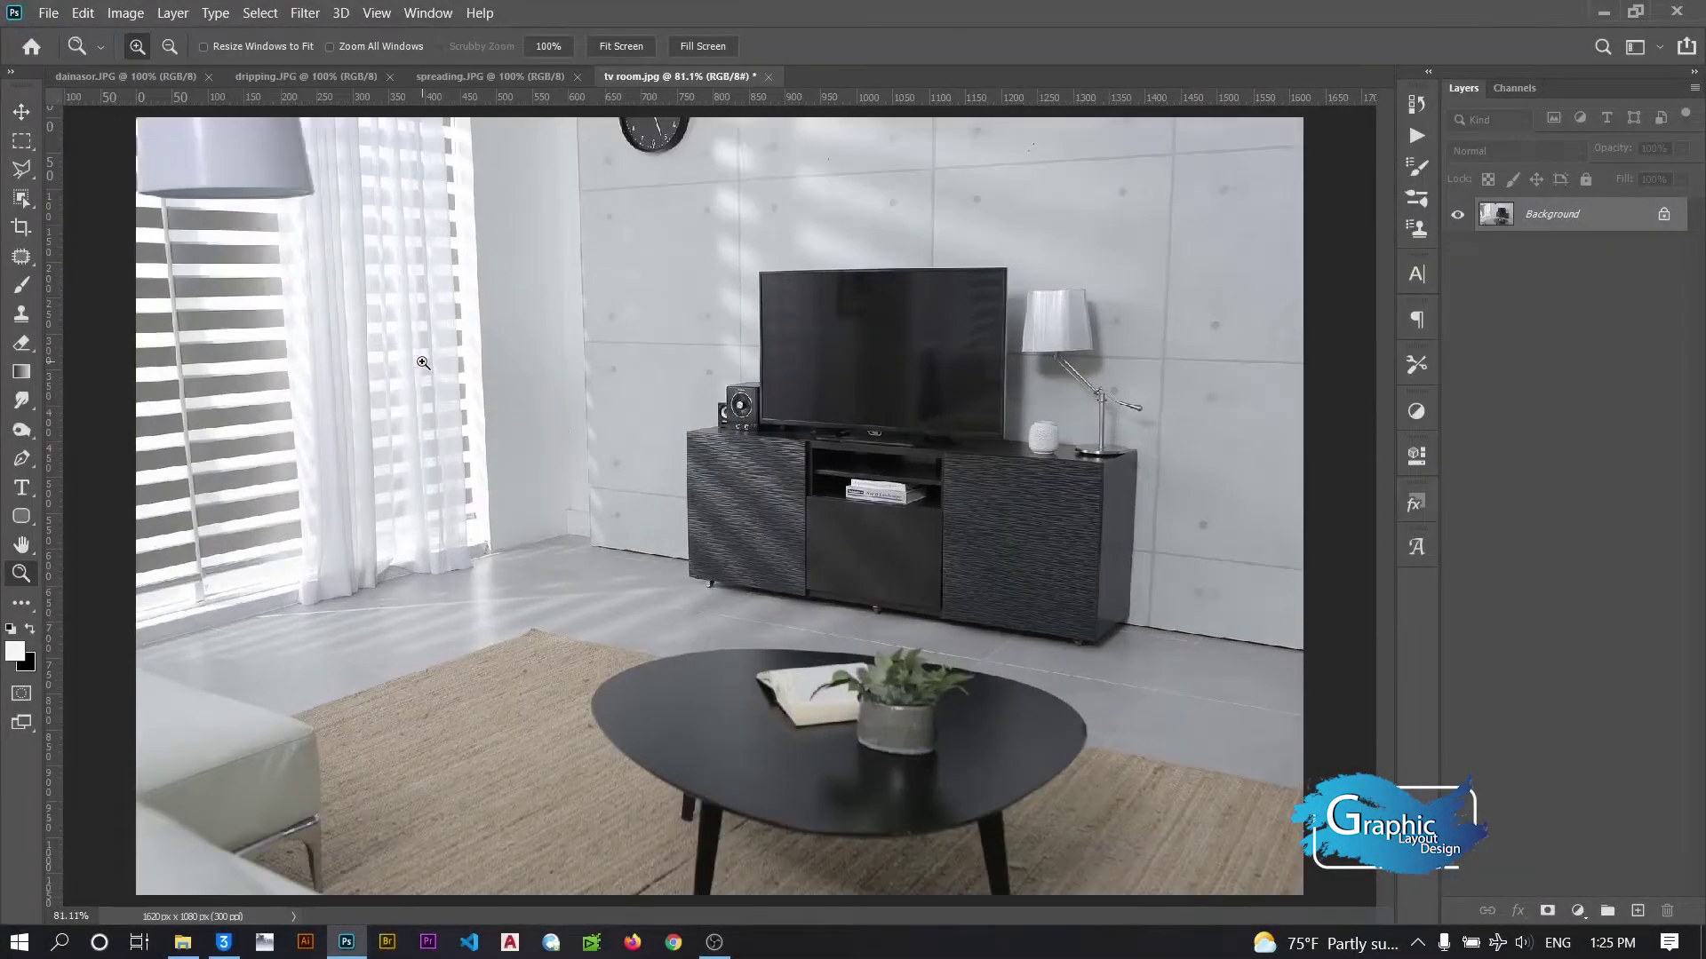
left_click(125, 12)
left_click(171, 118)
Apply Levels to the room photo with black input 15 and midtones 1.1
left_click(125, 12)
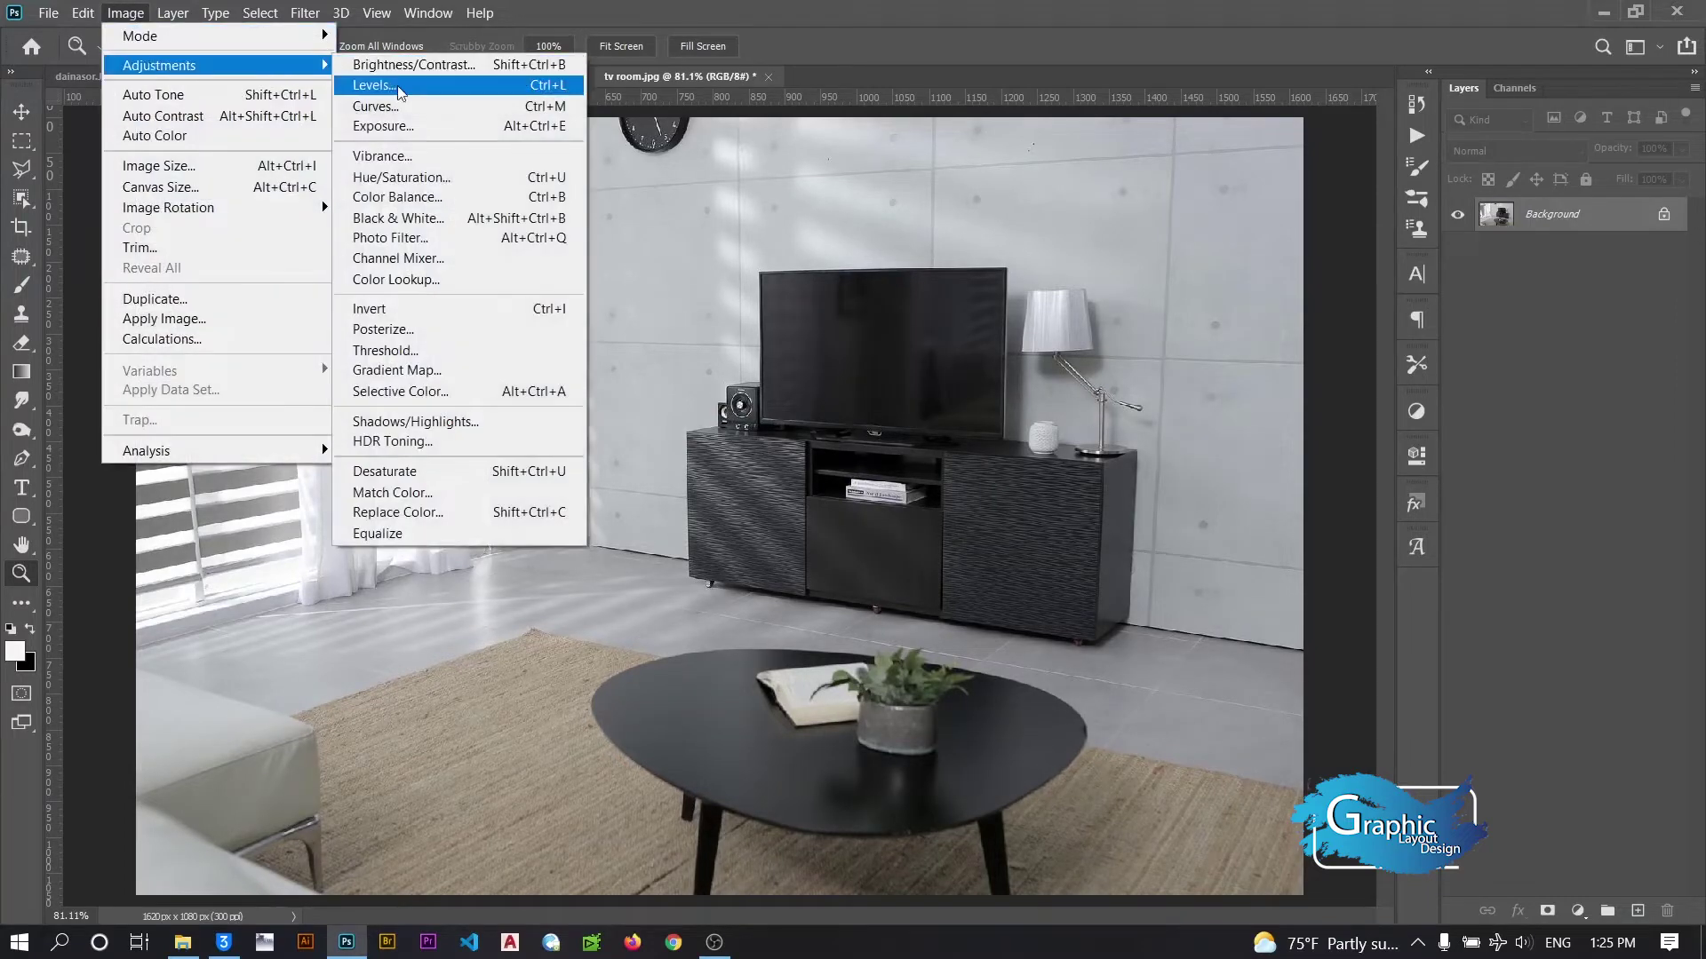
left_click(374, 86)
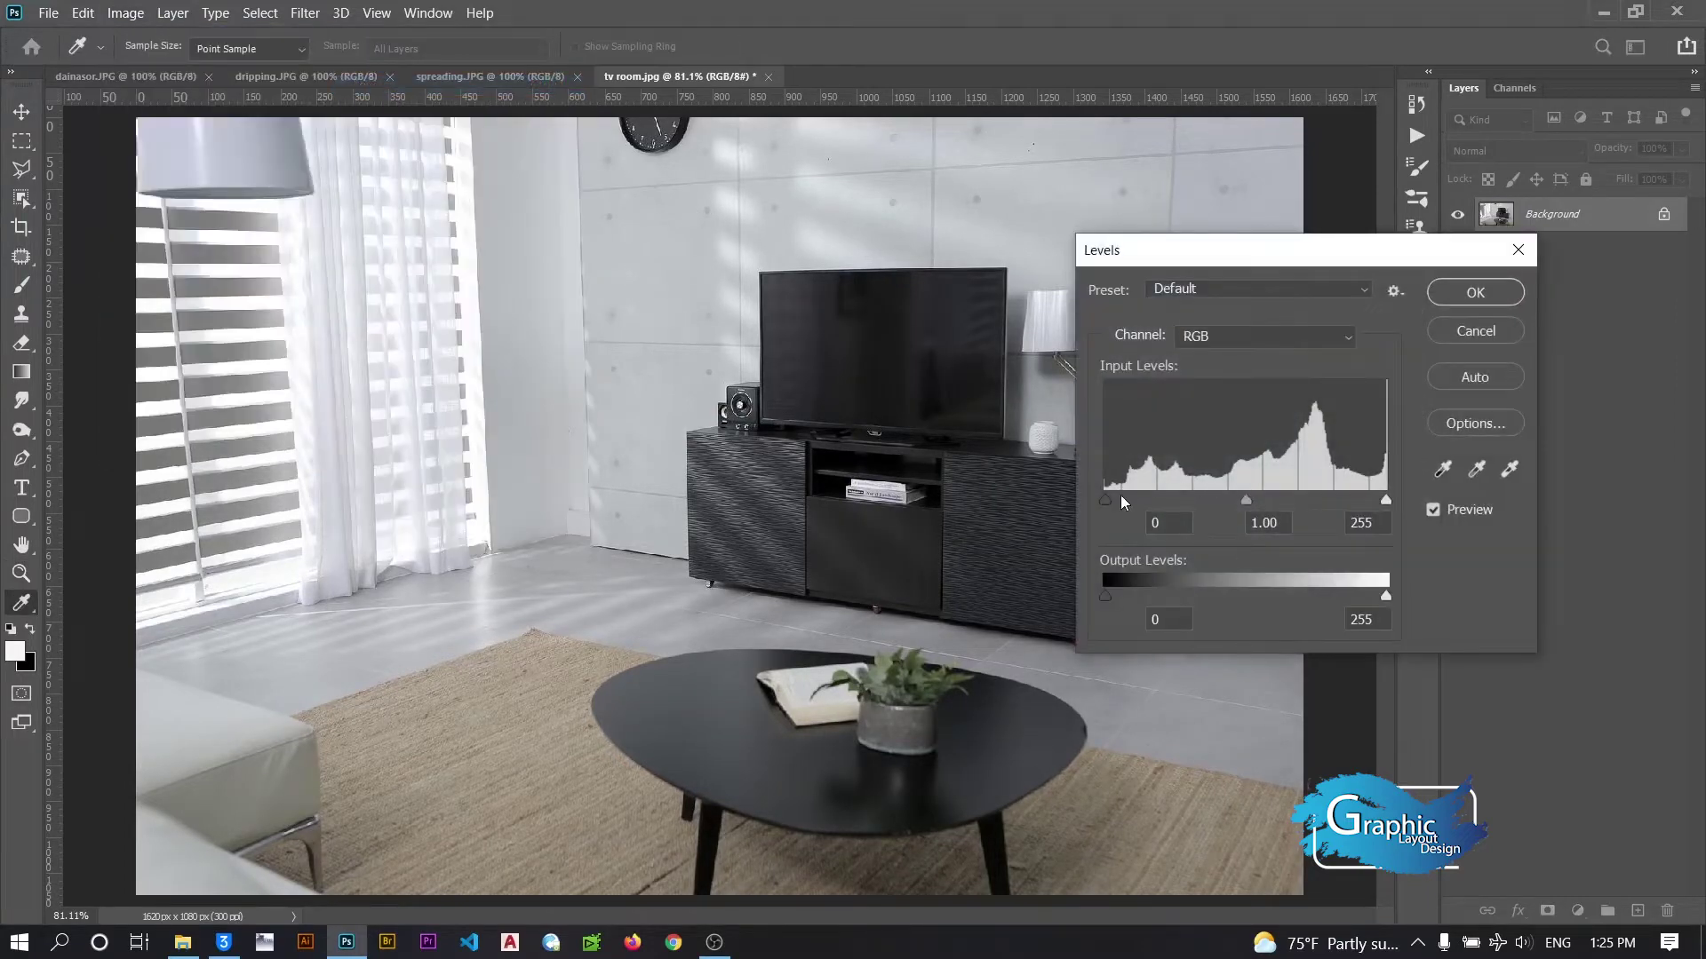
left_click_drag(1107, 503, 1116, 505)
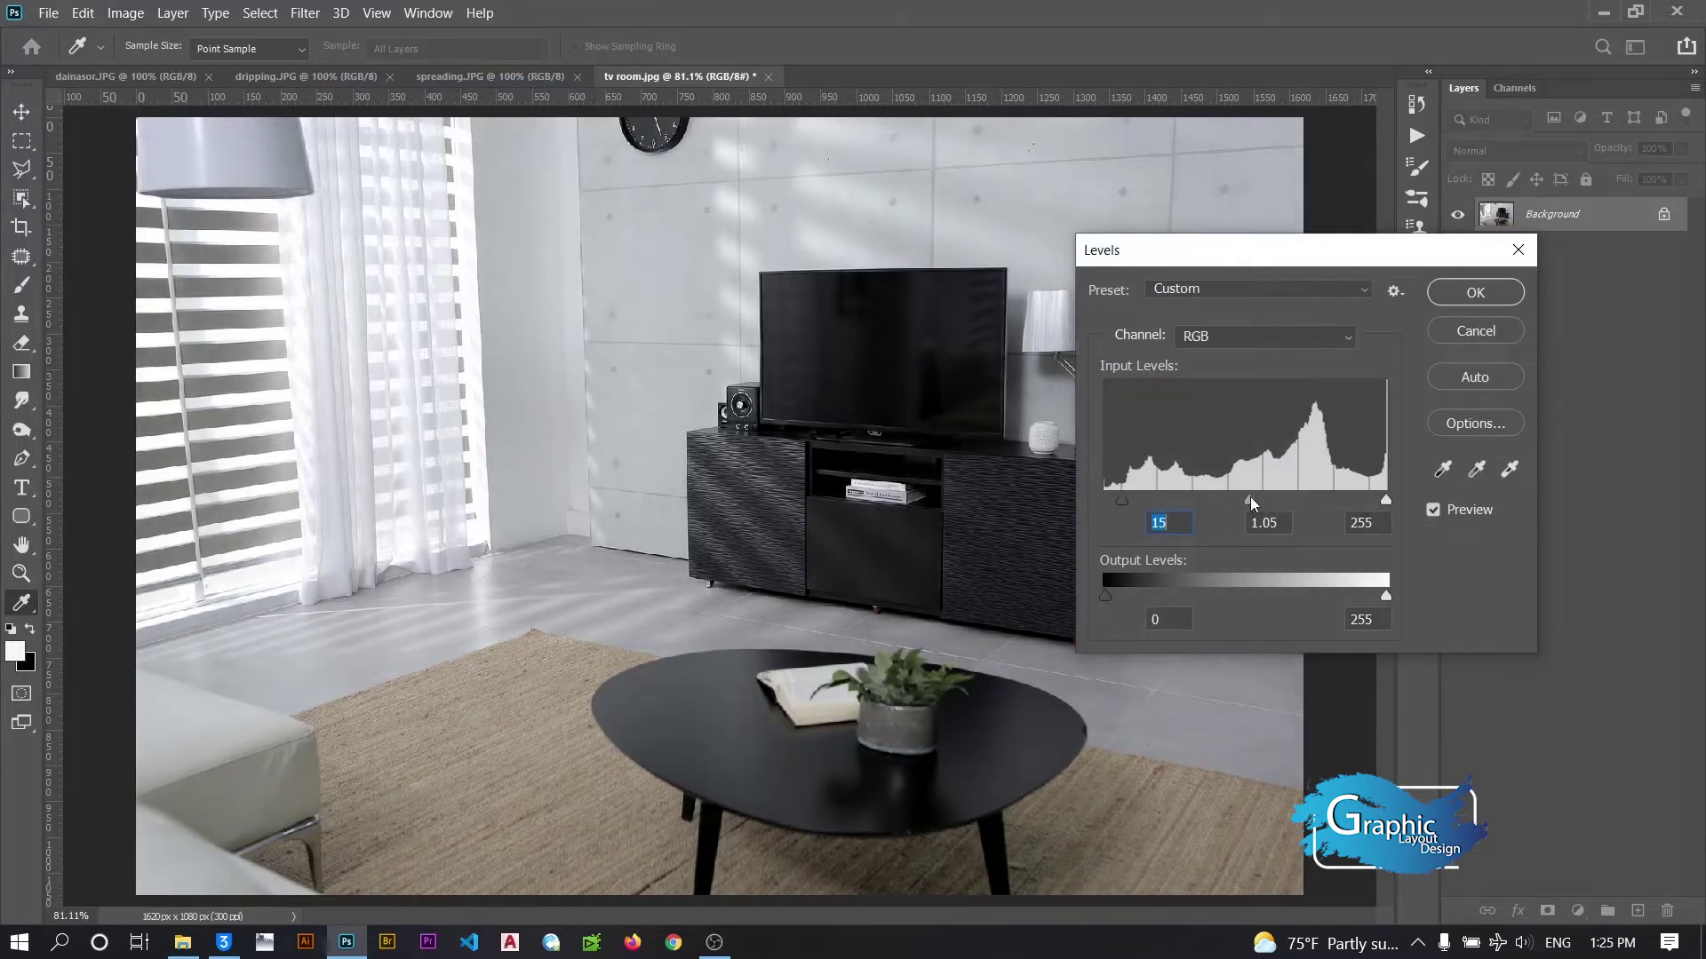
key("Tab")
left_click(1475, 294)
Open the room photo in the Camera Raw filter and raise Vibrance
key("z")
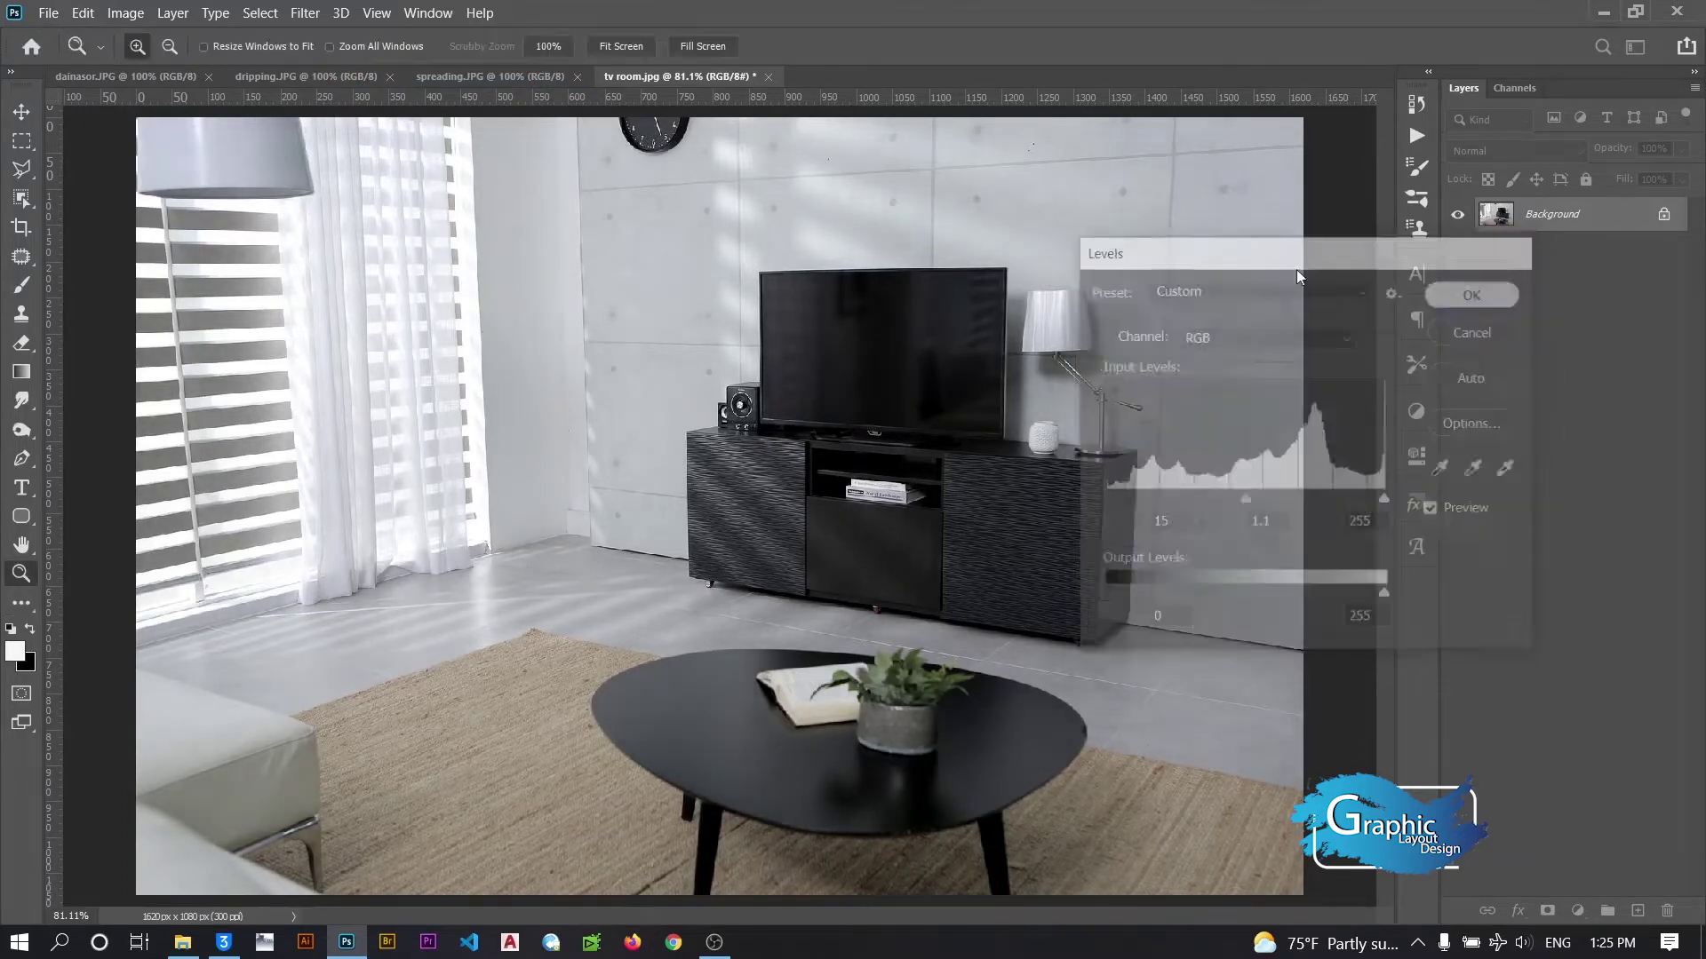
left_click(305, 13)
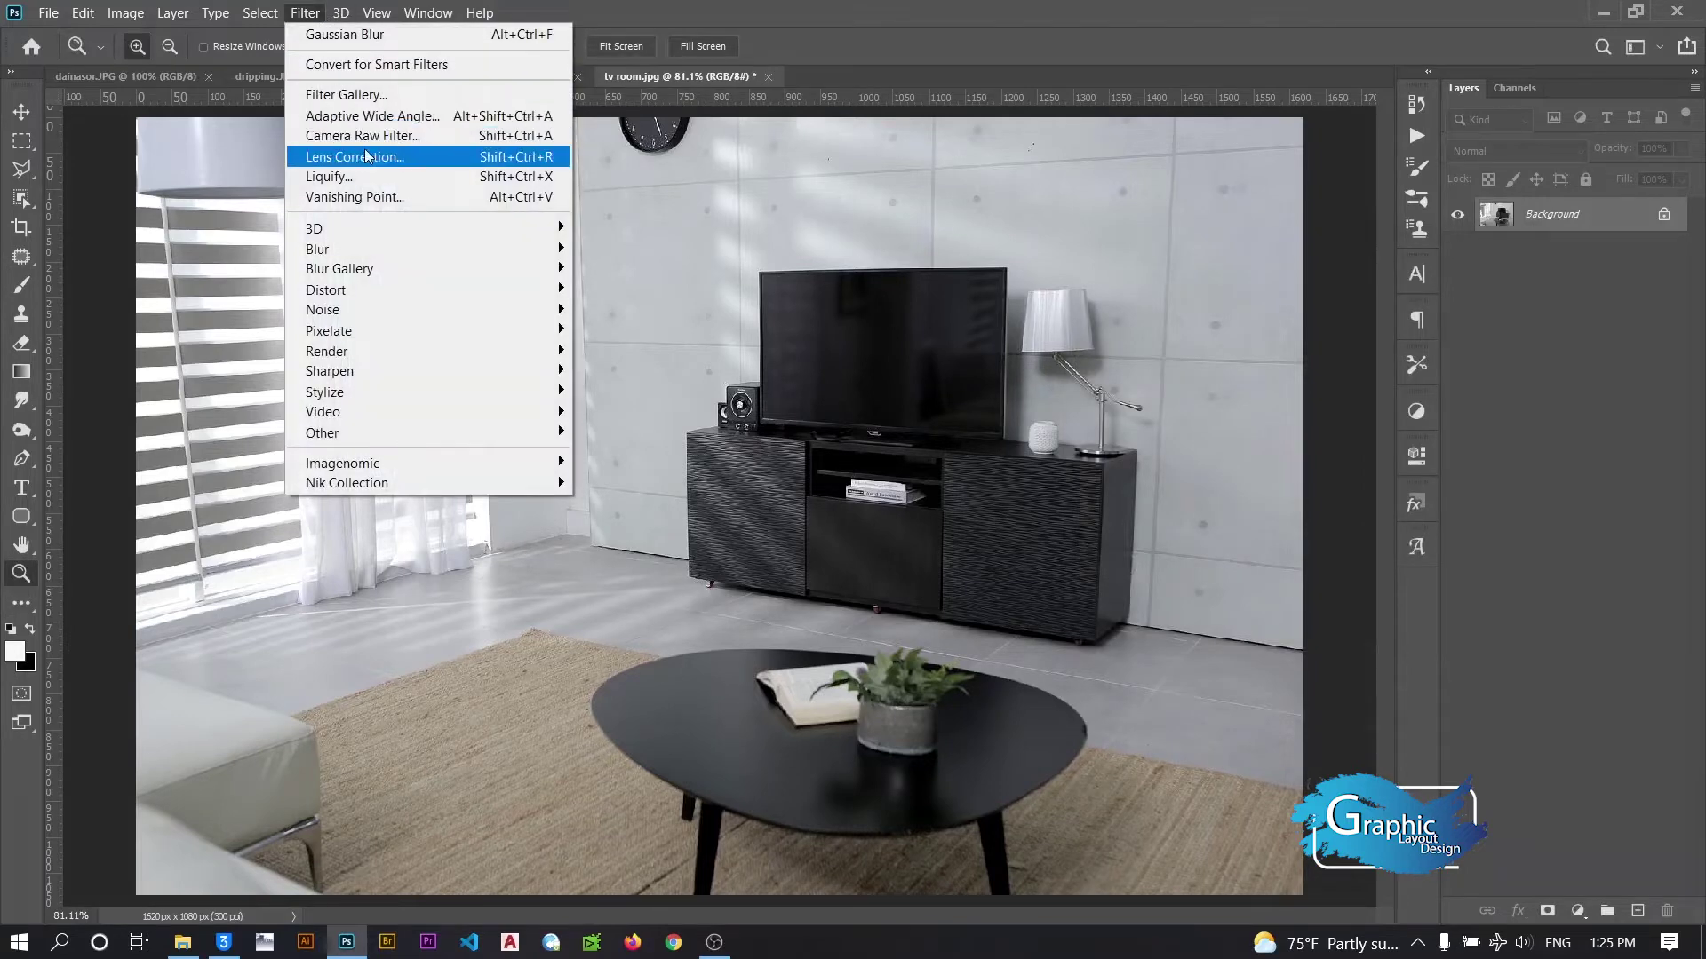
left_click(392, 135)
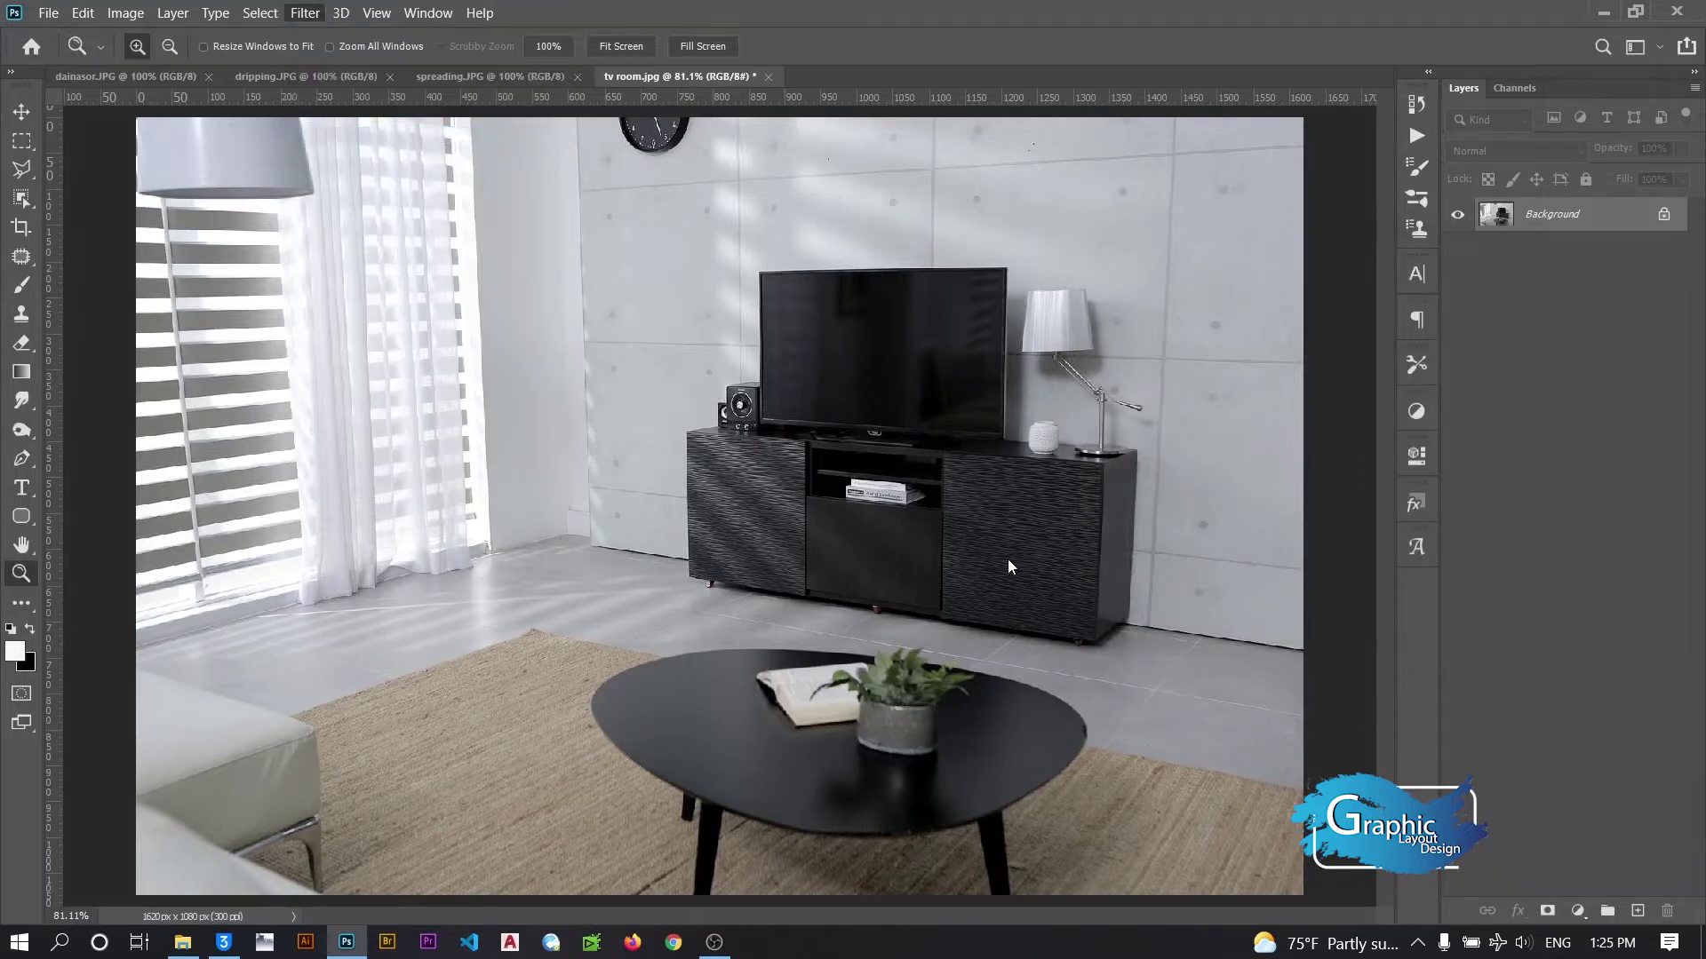
left_click_drag(1027, 529, 1013, 644)
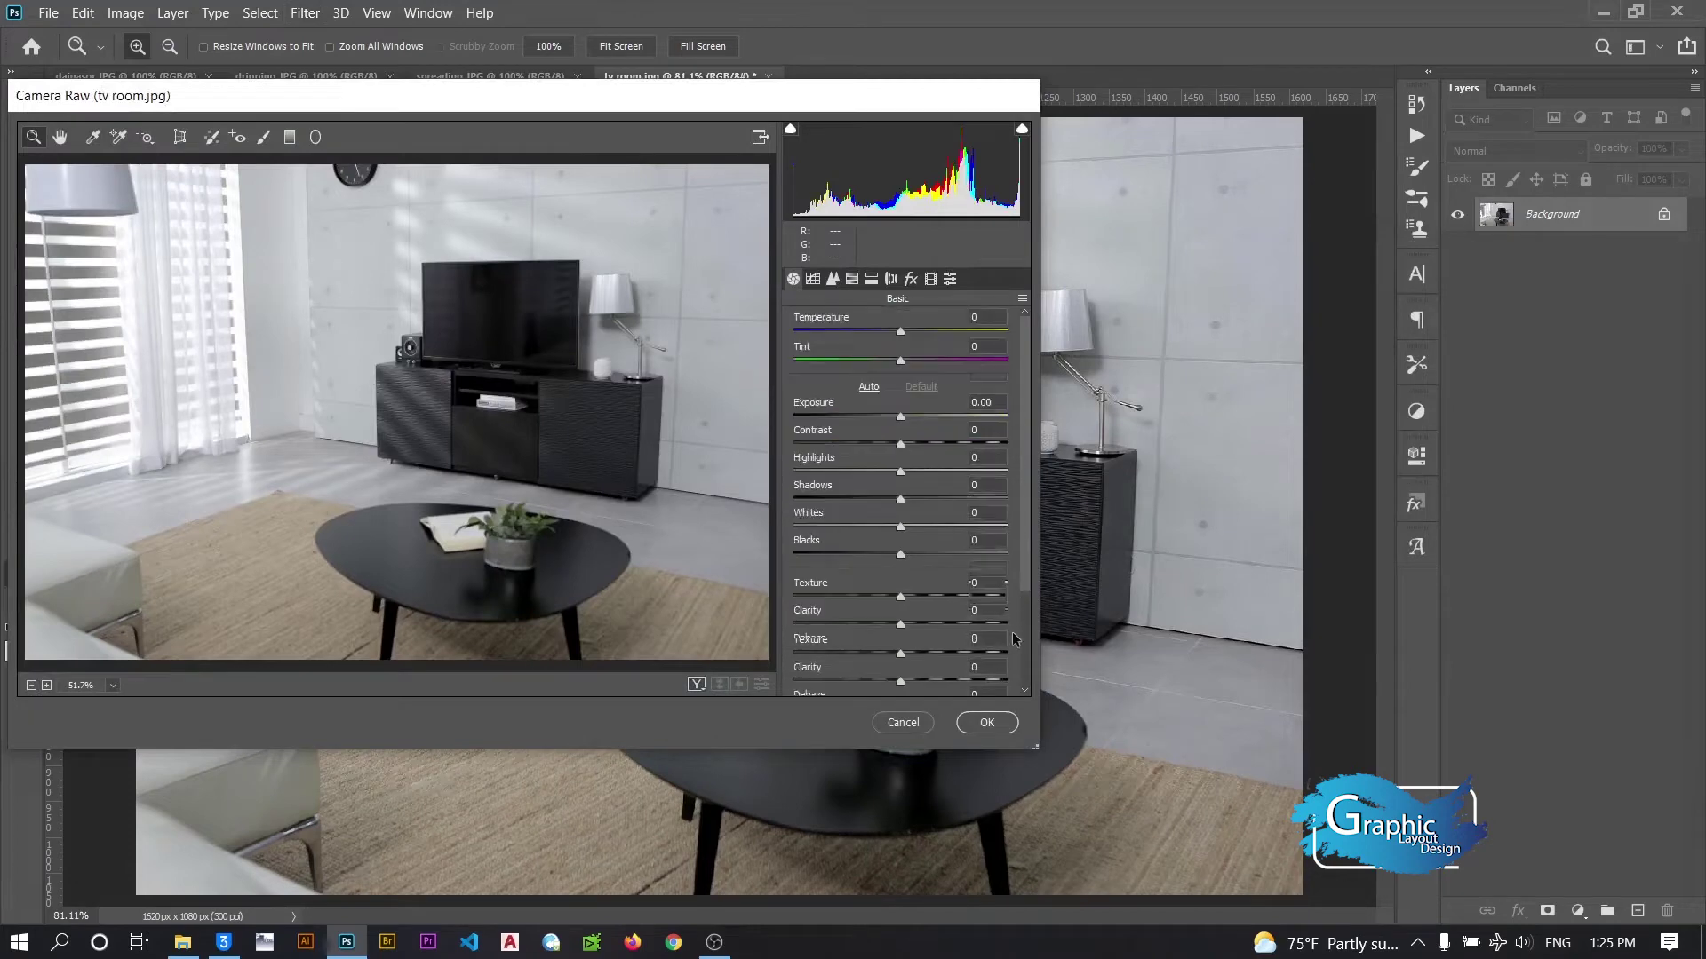
left_click_drag(779, 110, 964, 76)
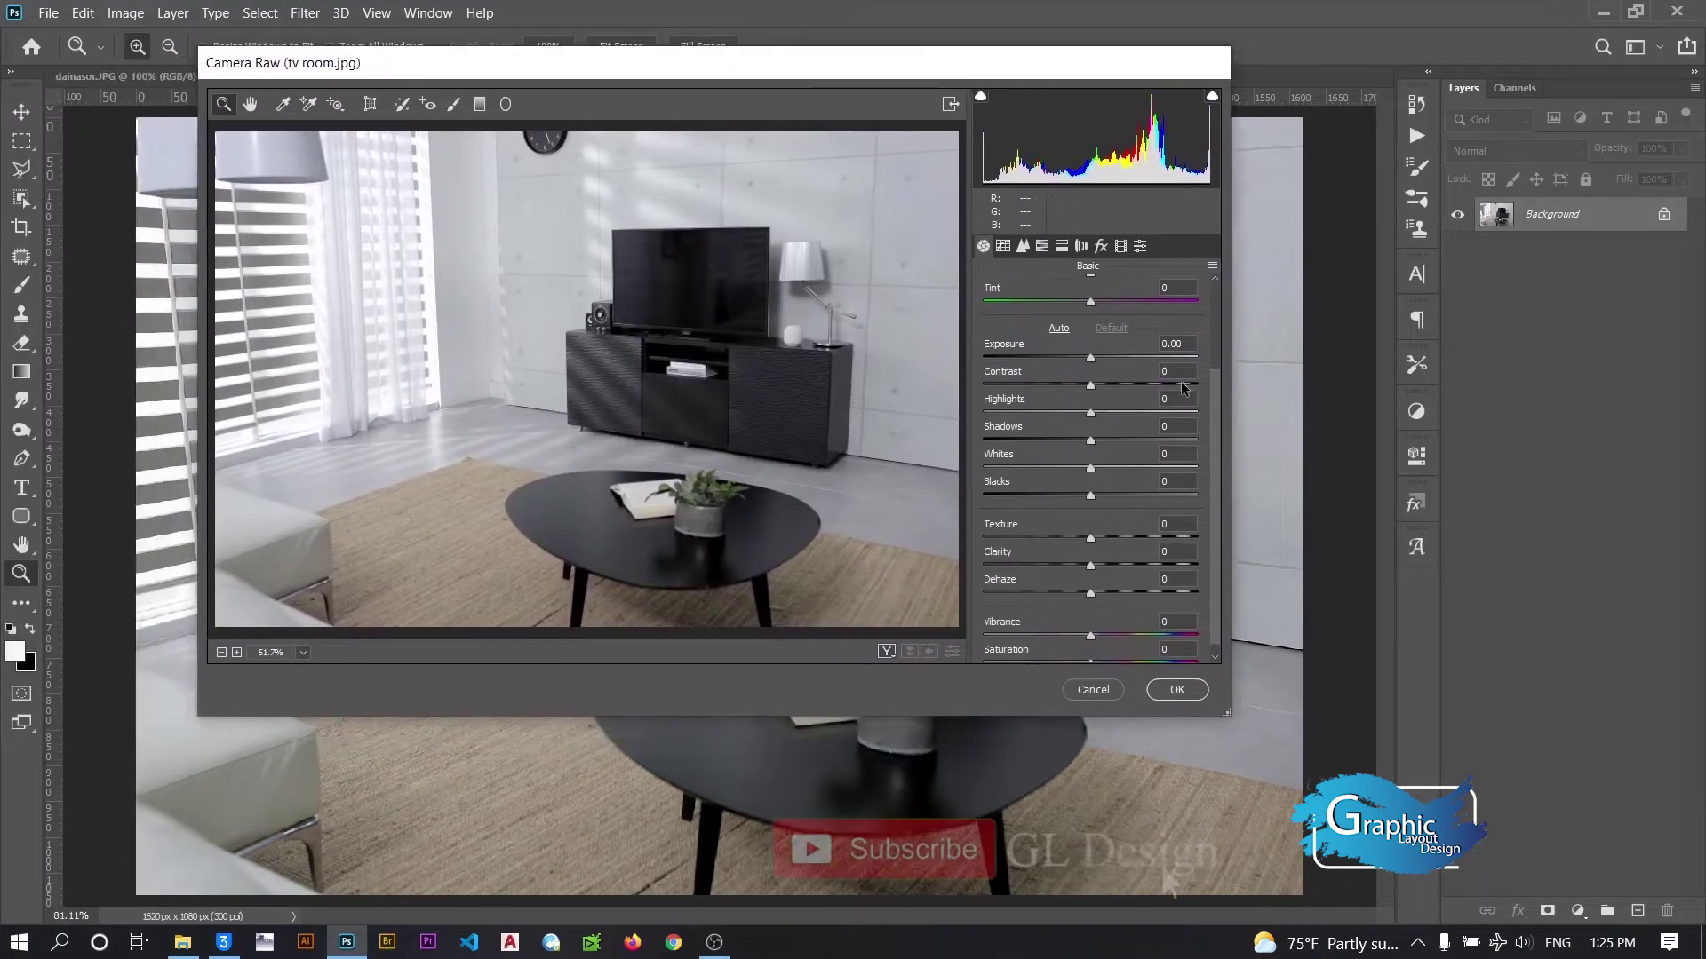
scroll(1214, 524, "down", 1)
left_click_drag(1090, 621, 1198, 624)
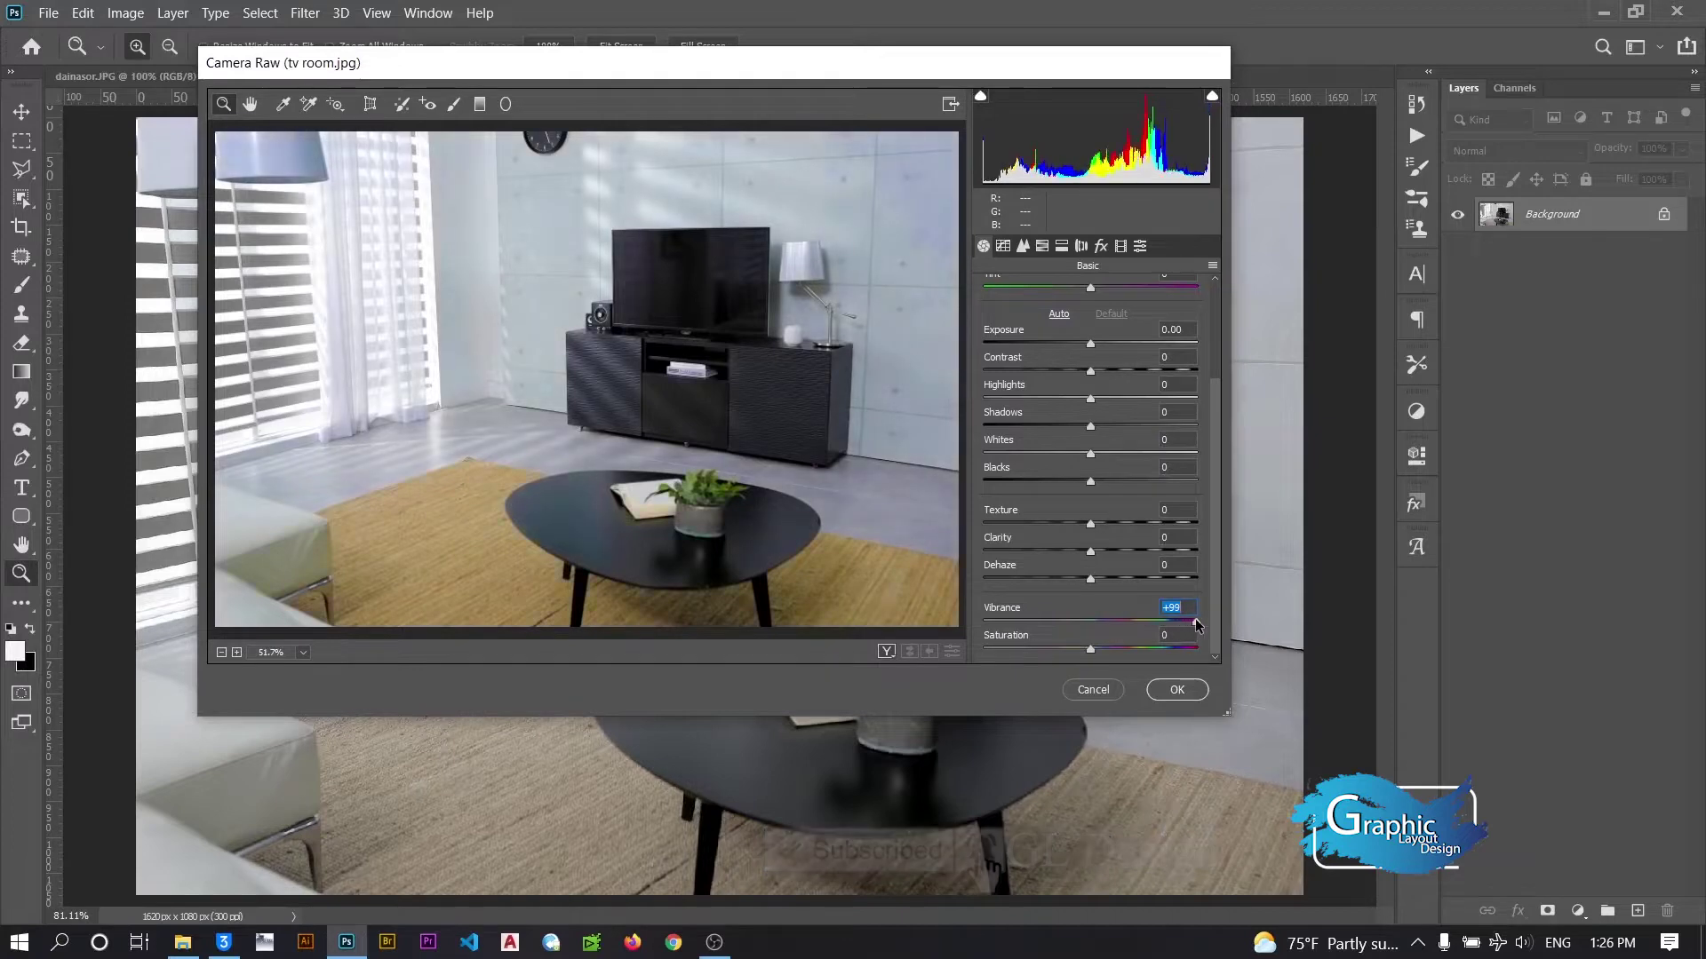
Apply the Heavy vignetting preset in Camera Raw
left_click(1139, 245)
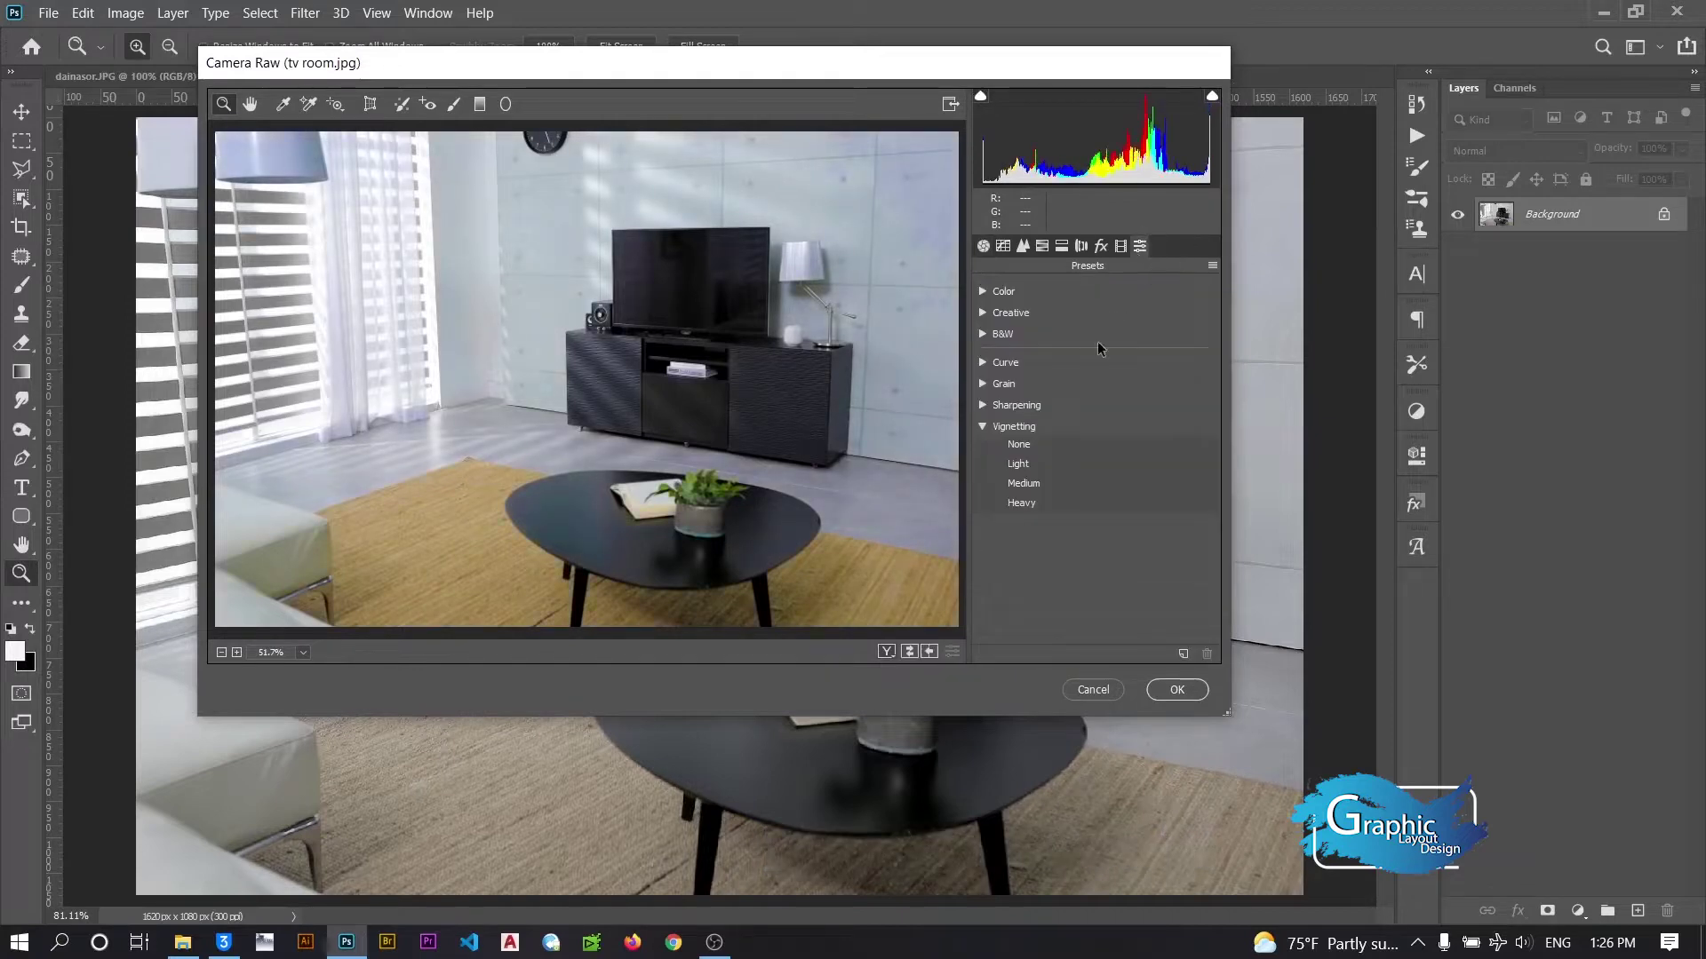
left_click(1012, 426)
left_click(1037, 504)
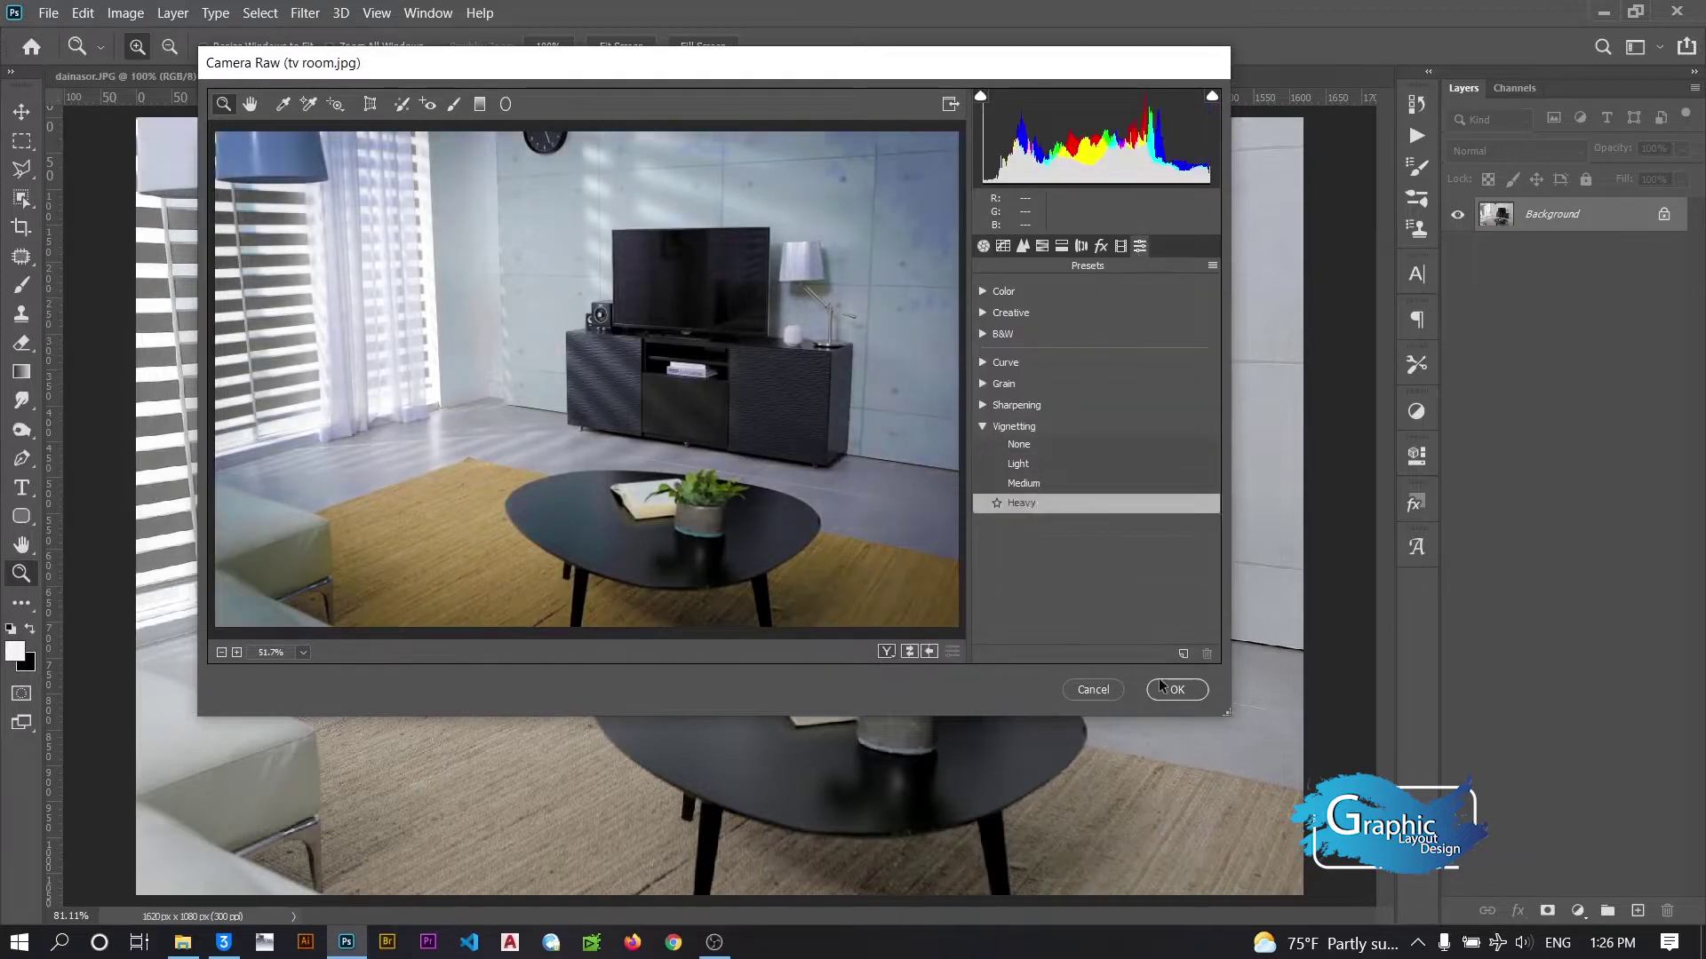
Set HSL Yellows and Oranges saturation to -100, Greens +66, and brighten Blues luminance
left_click(1042, 246)
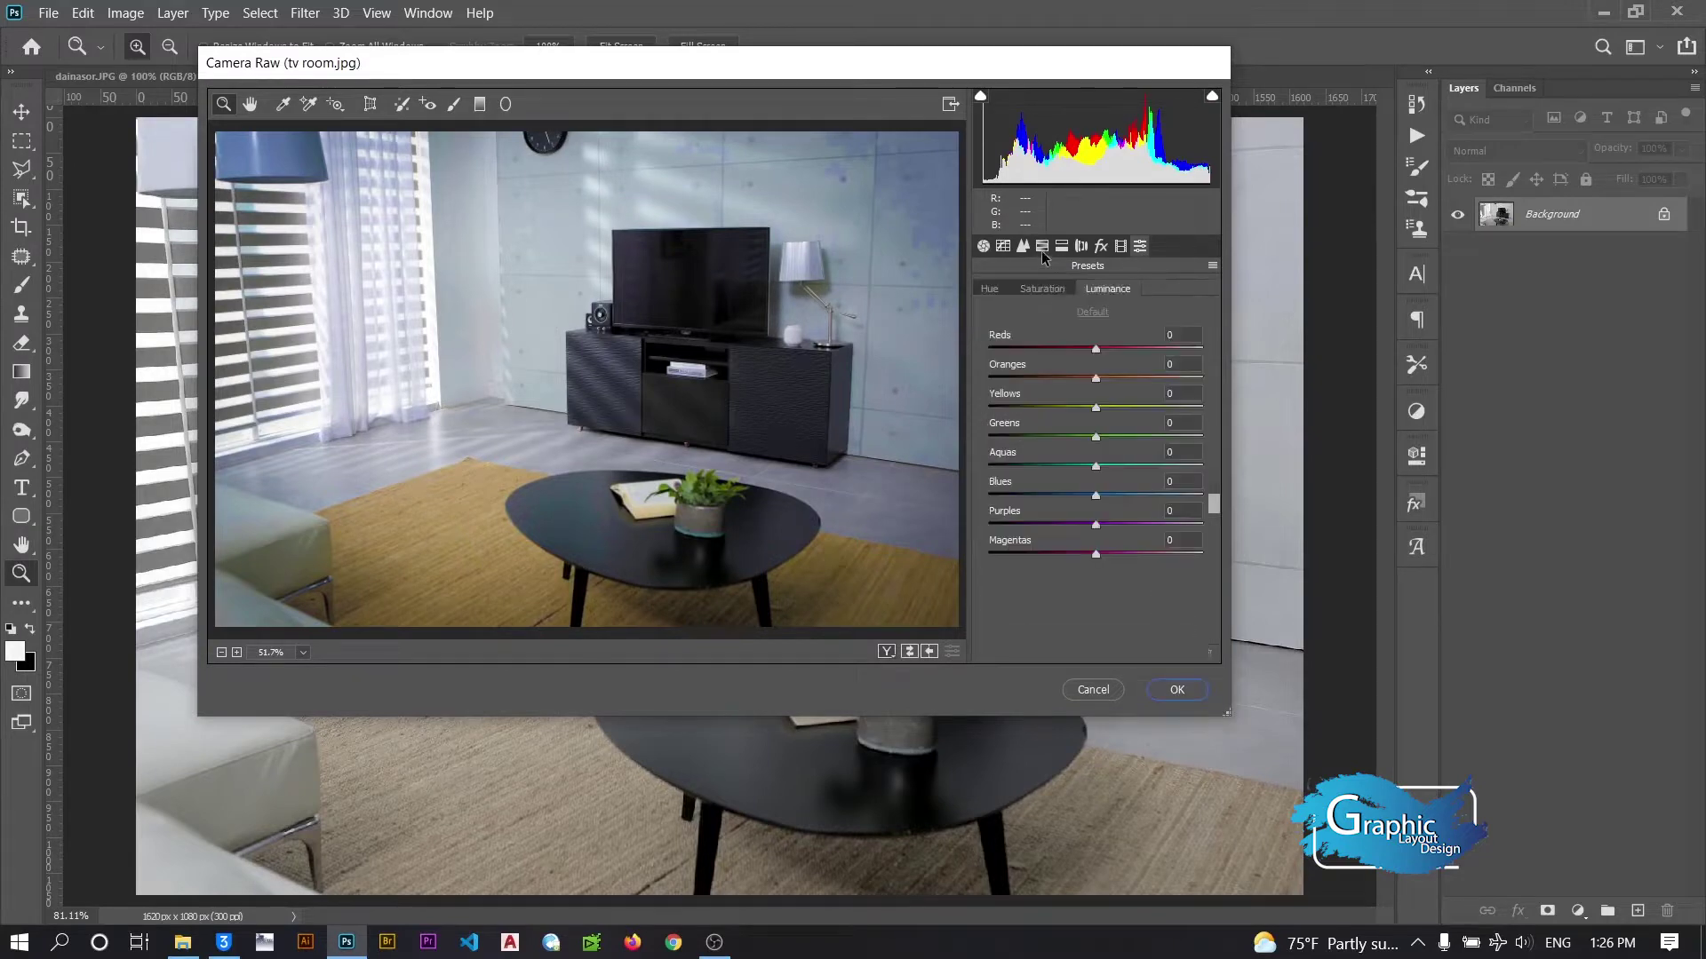
left_click(1039, 288)
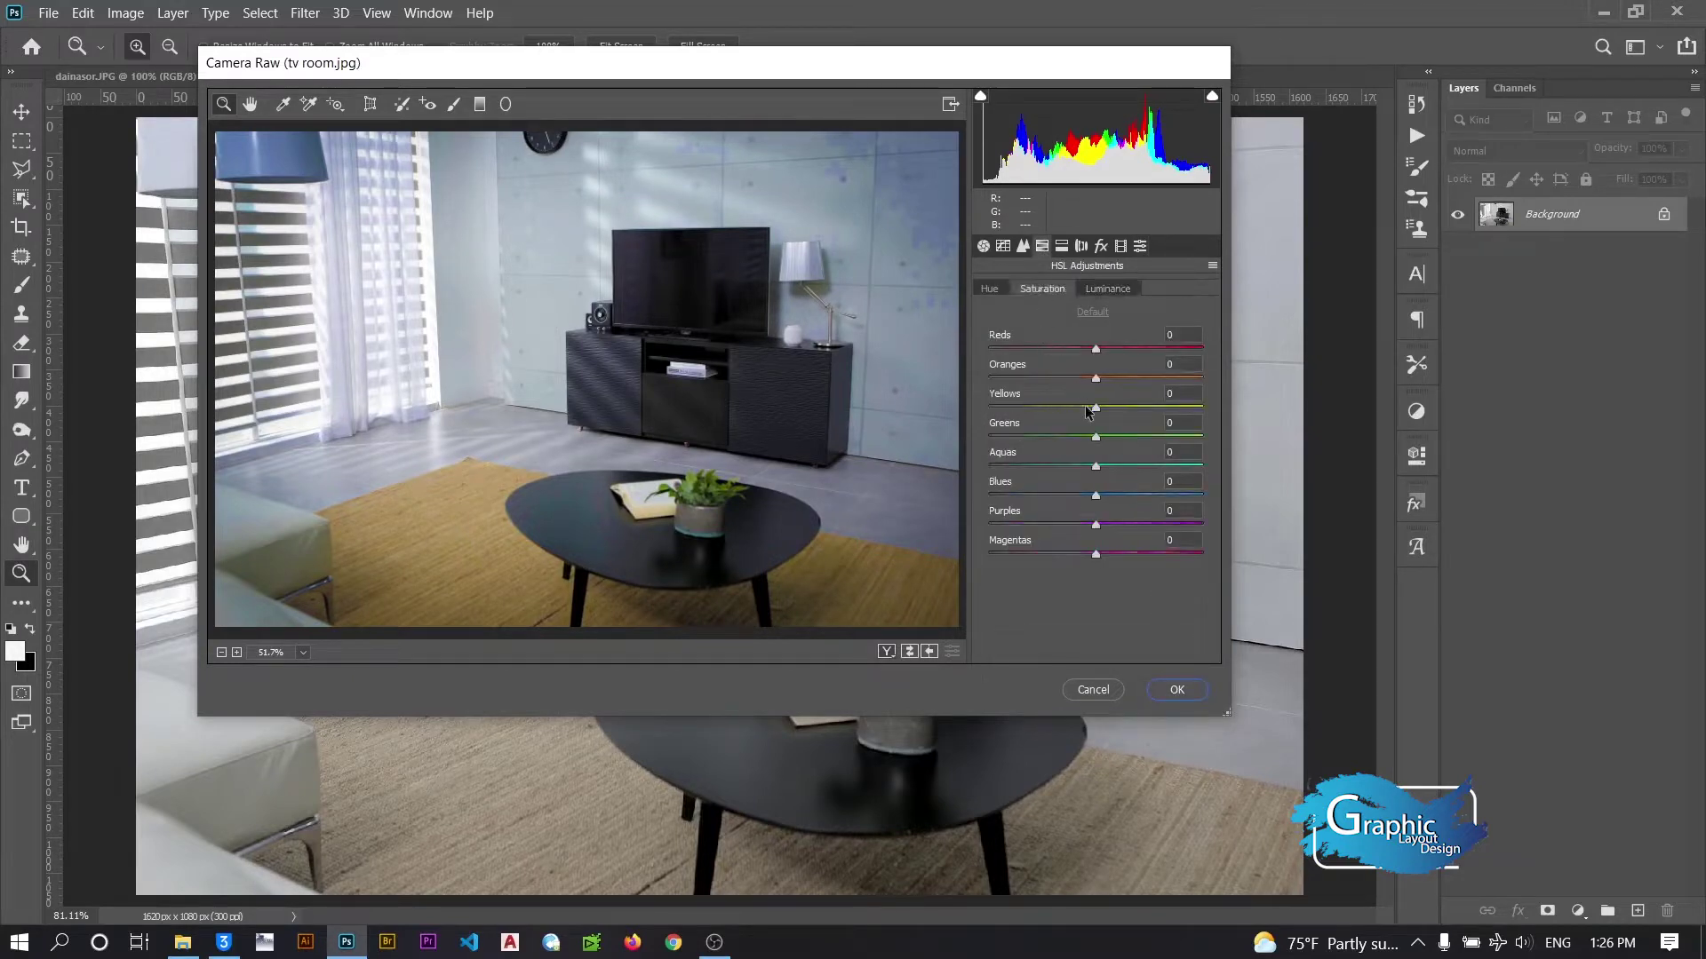
left_click_drag(1096, 407, 986, 407)
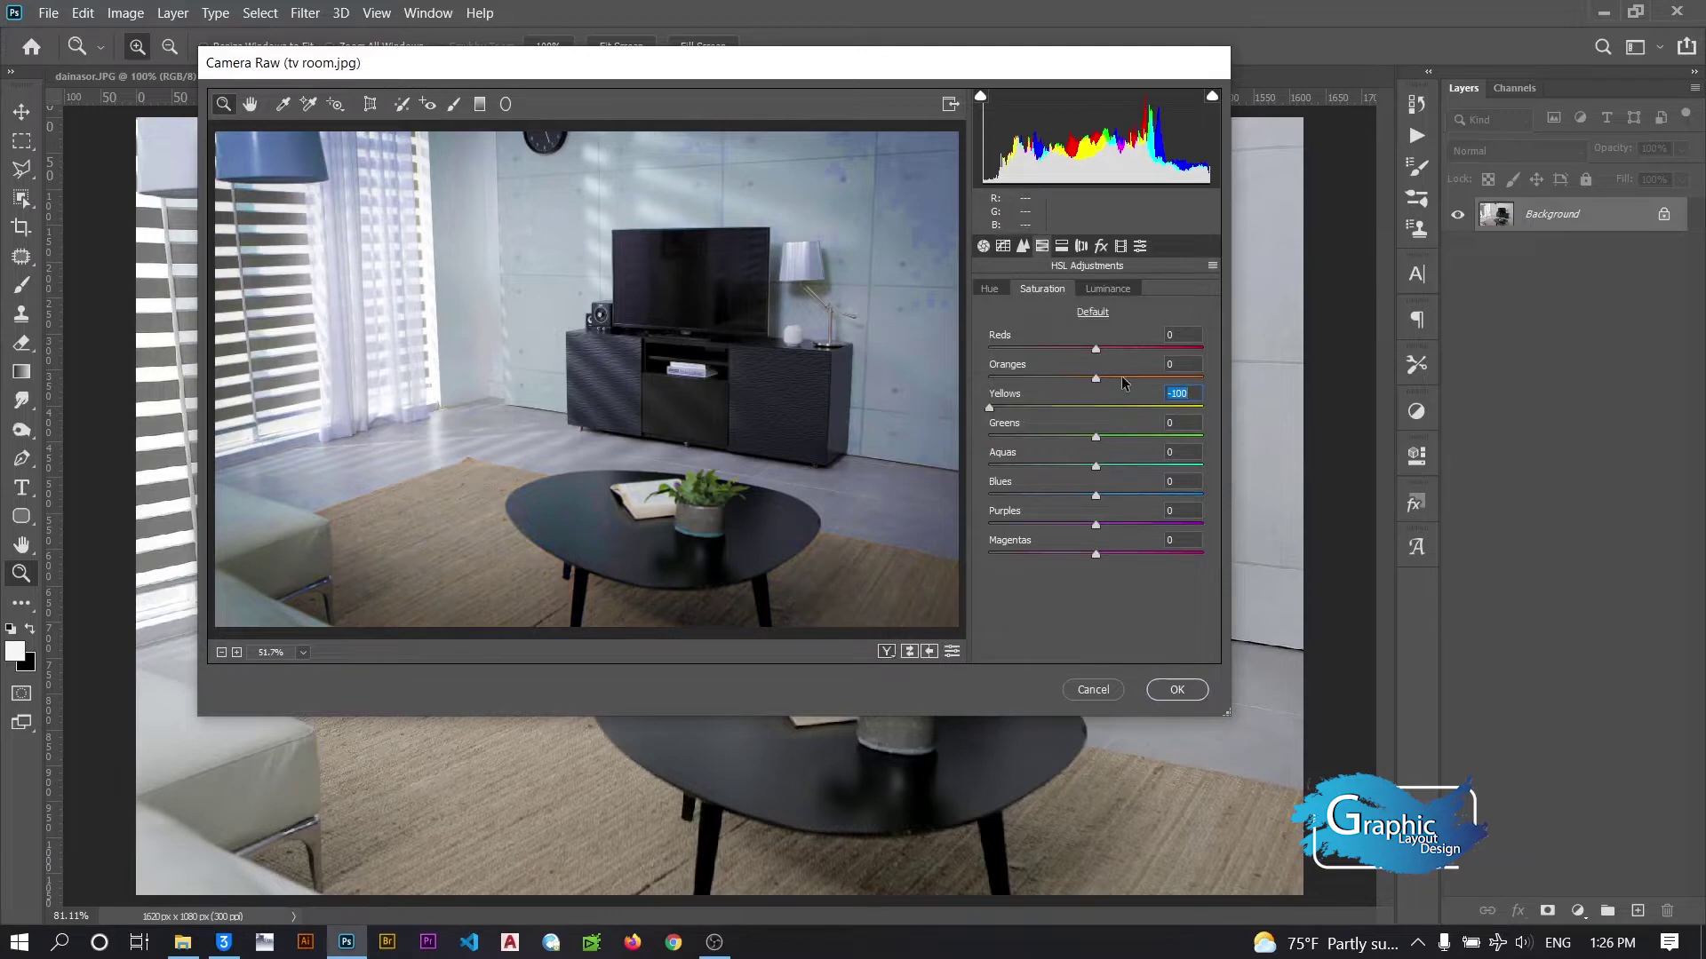
left_click_drag(1094, 378, 988, 378)
left_click_drag(1129, 436, 1167, 435)
left_click(1113, 292)
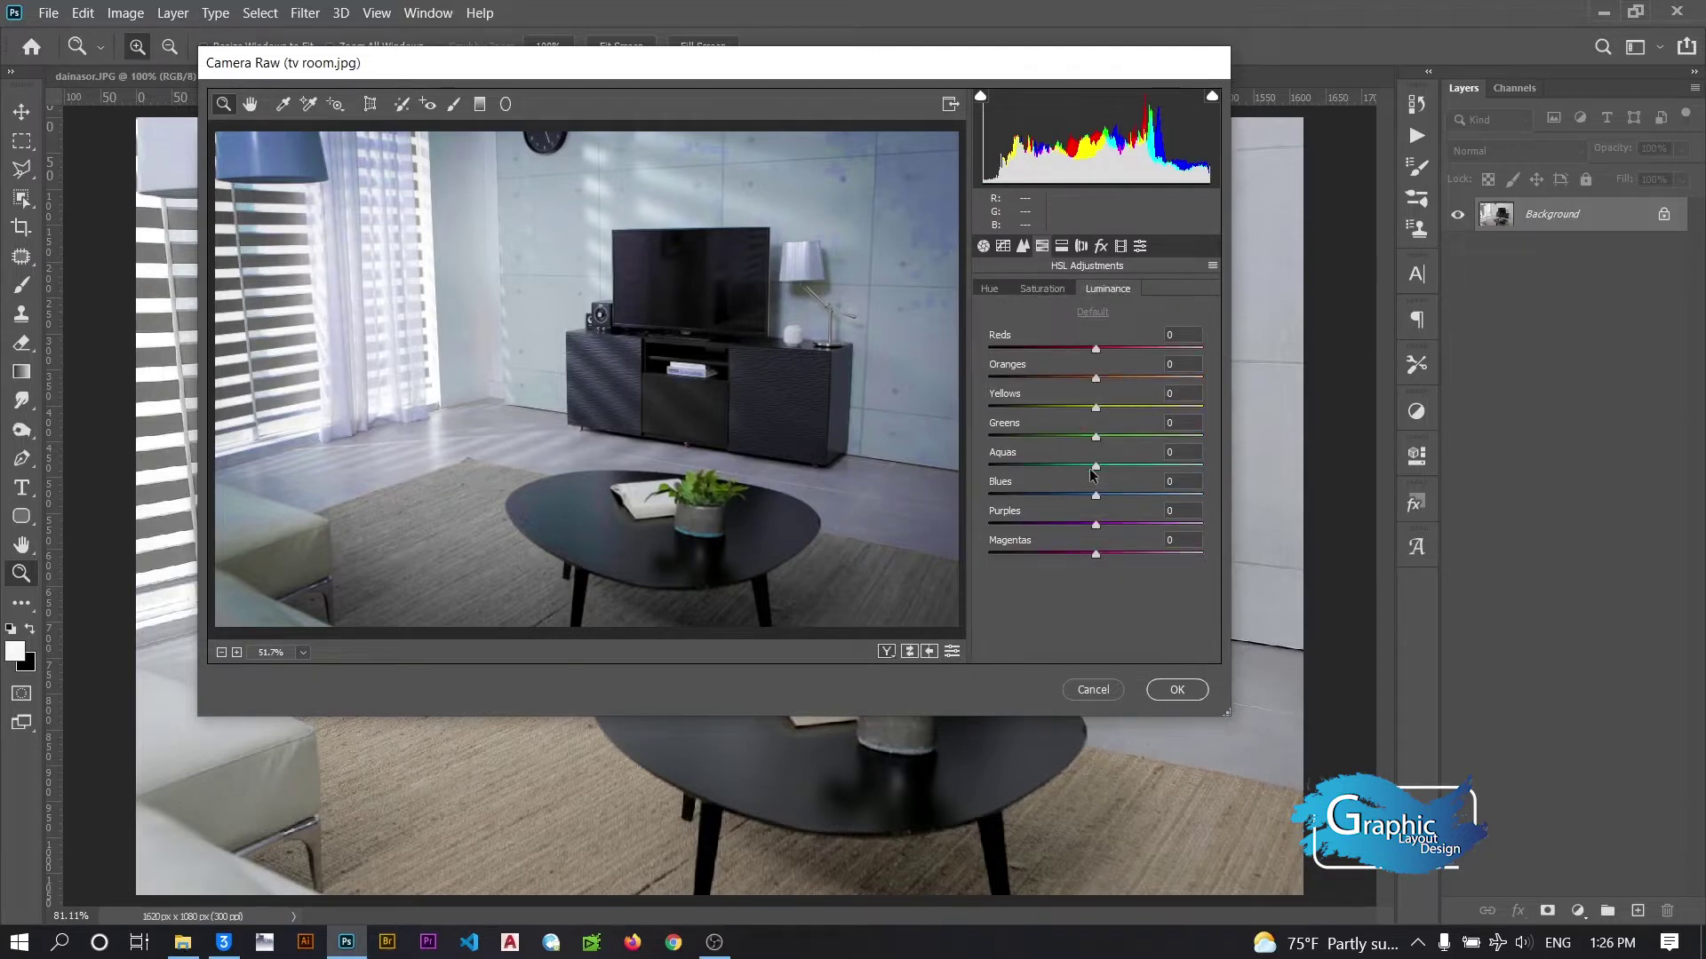
left_click_drag(1112, 496, 1123, 498)
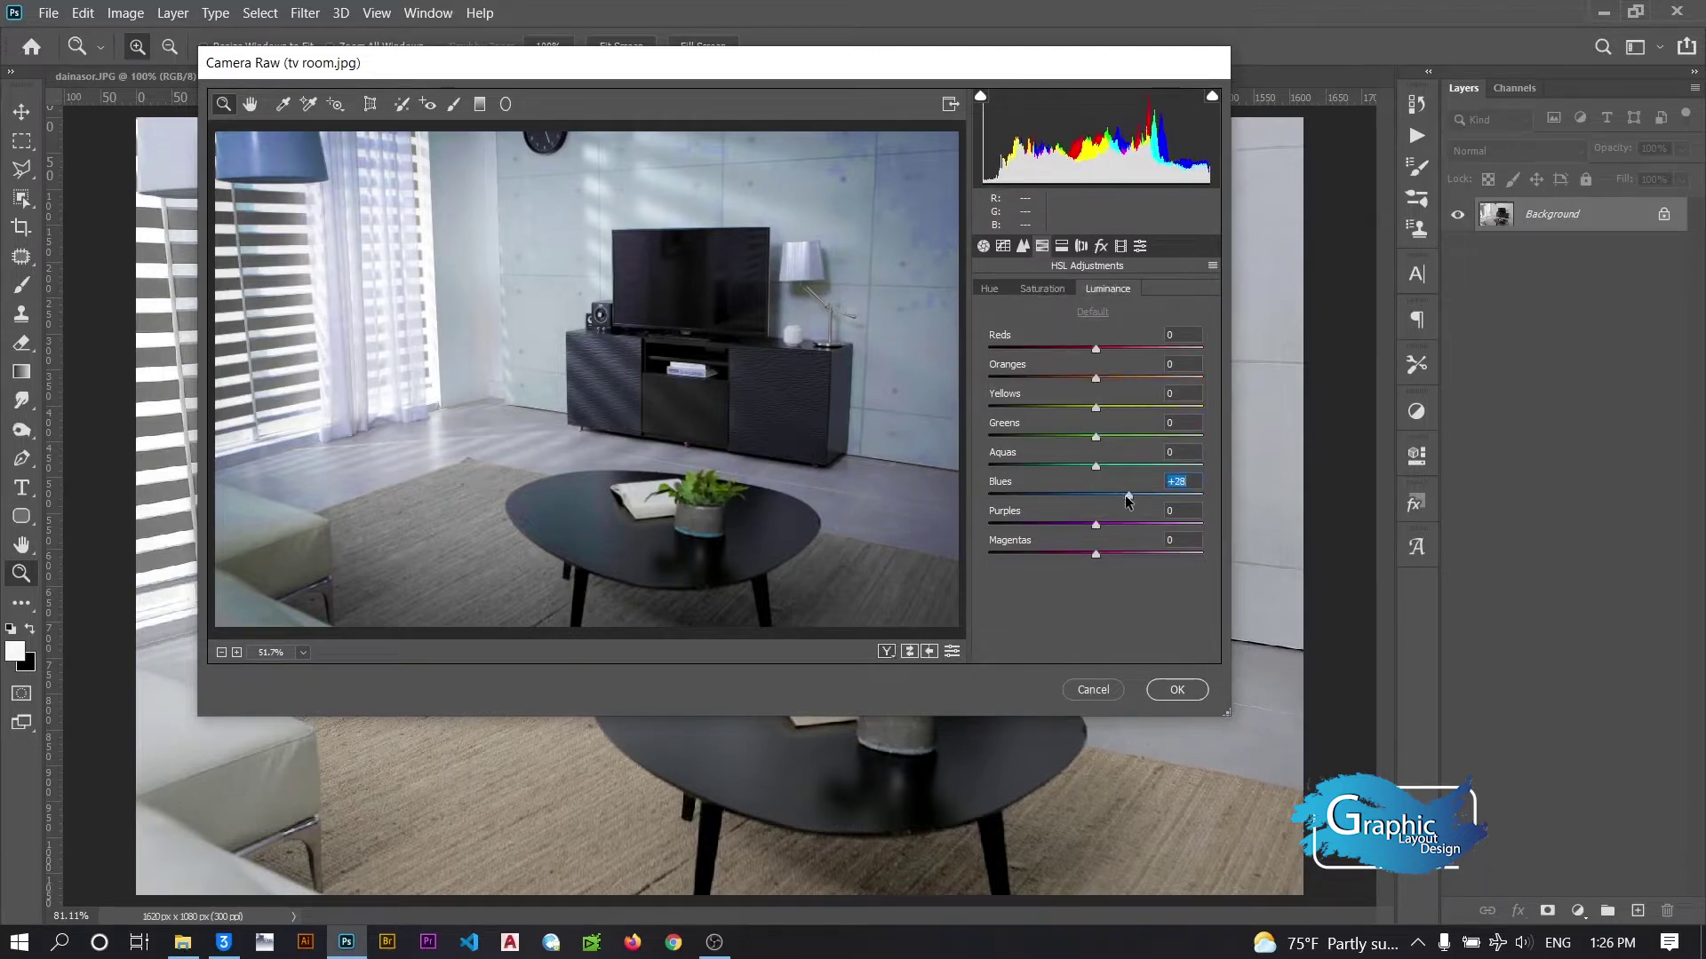
left_click(1177, 702)
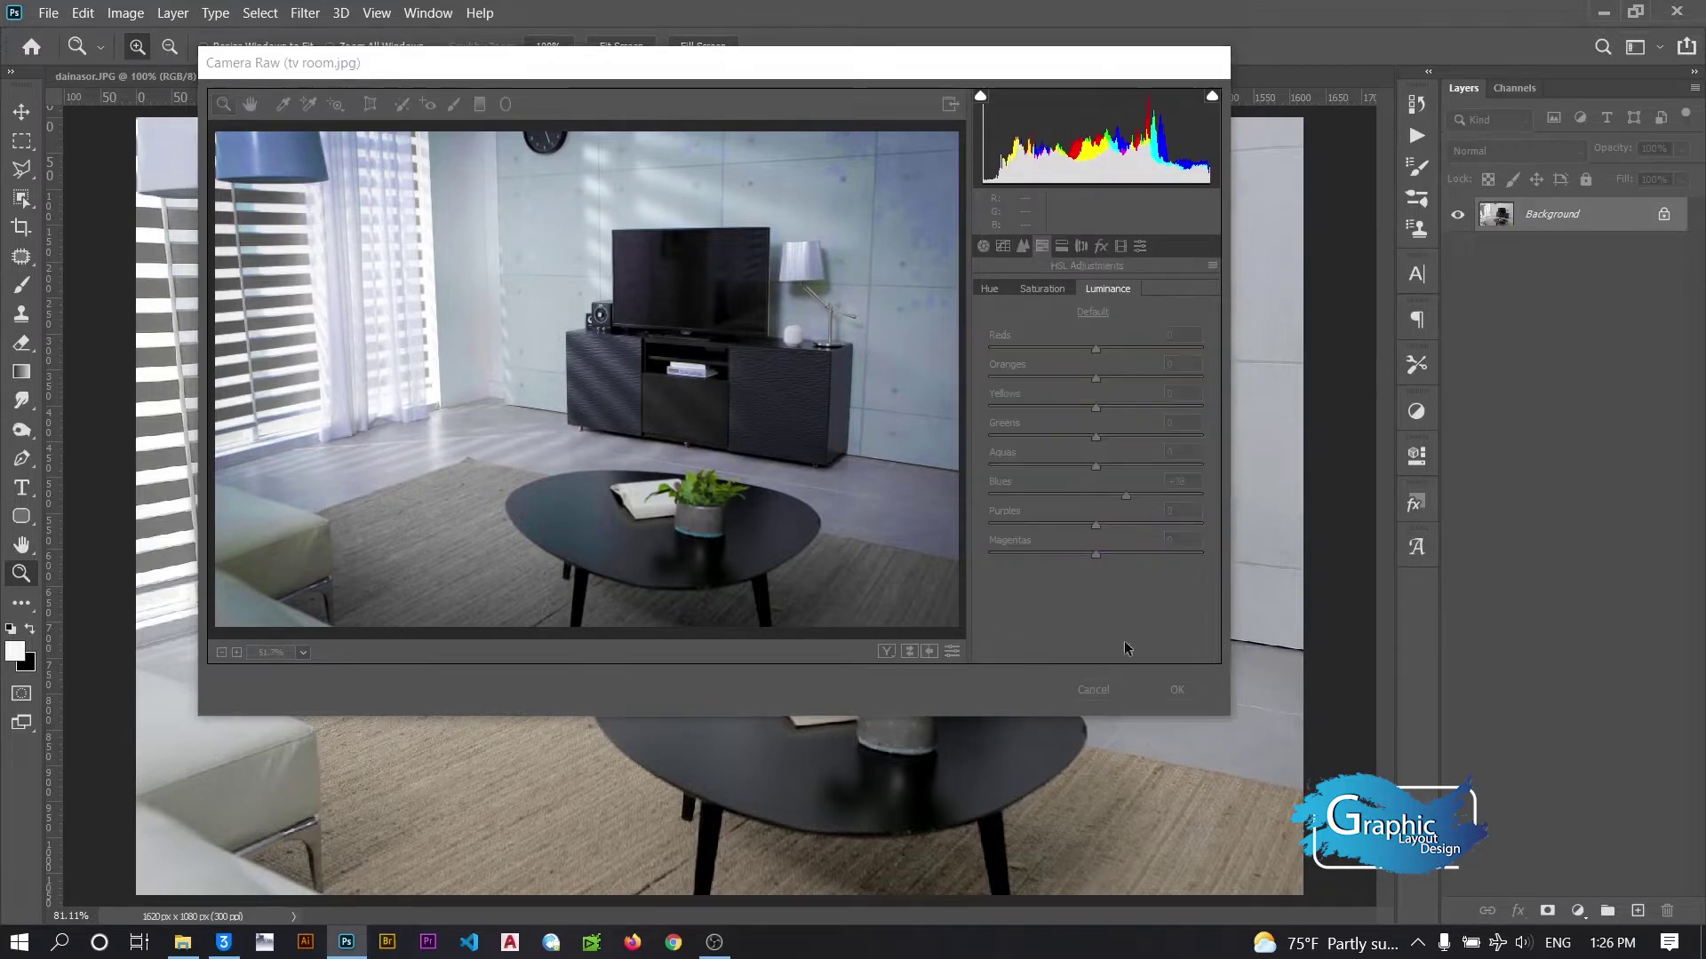
Zoom out, switch to the dainasor.JPG image and apply Auto Contrast
right_click(823, 420)
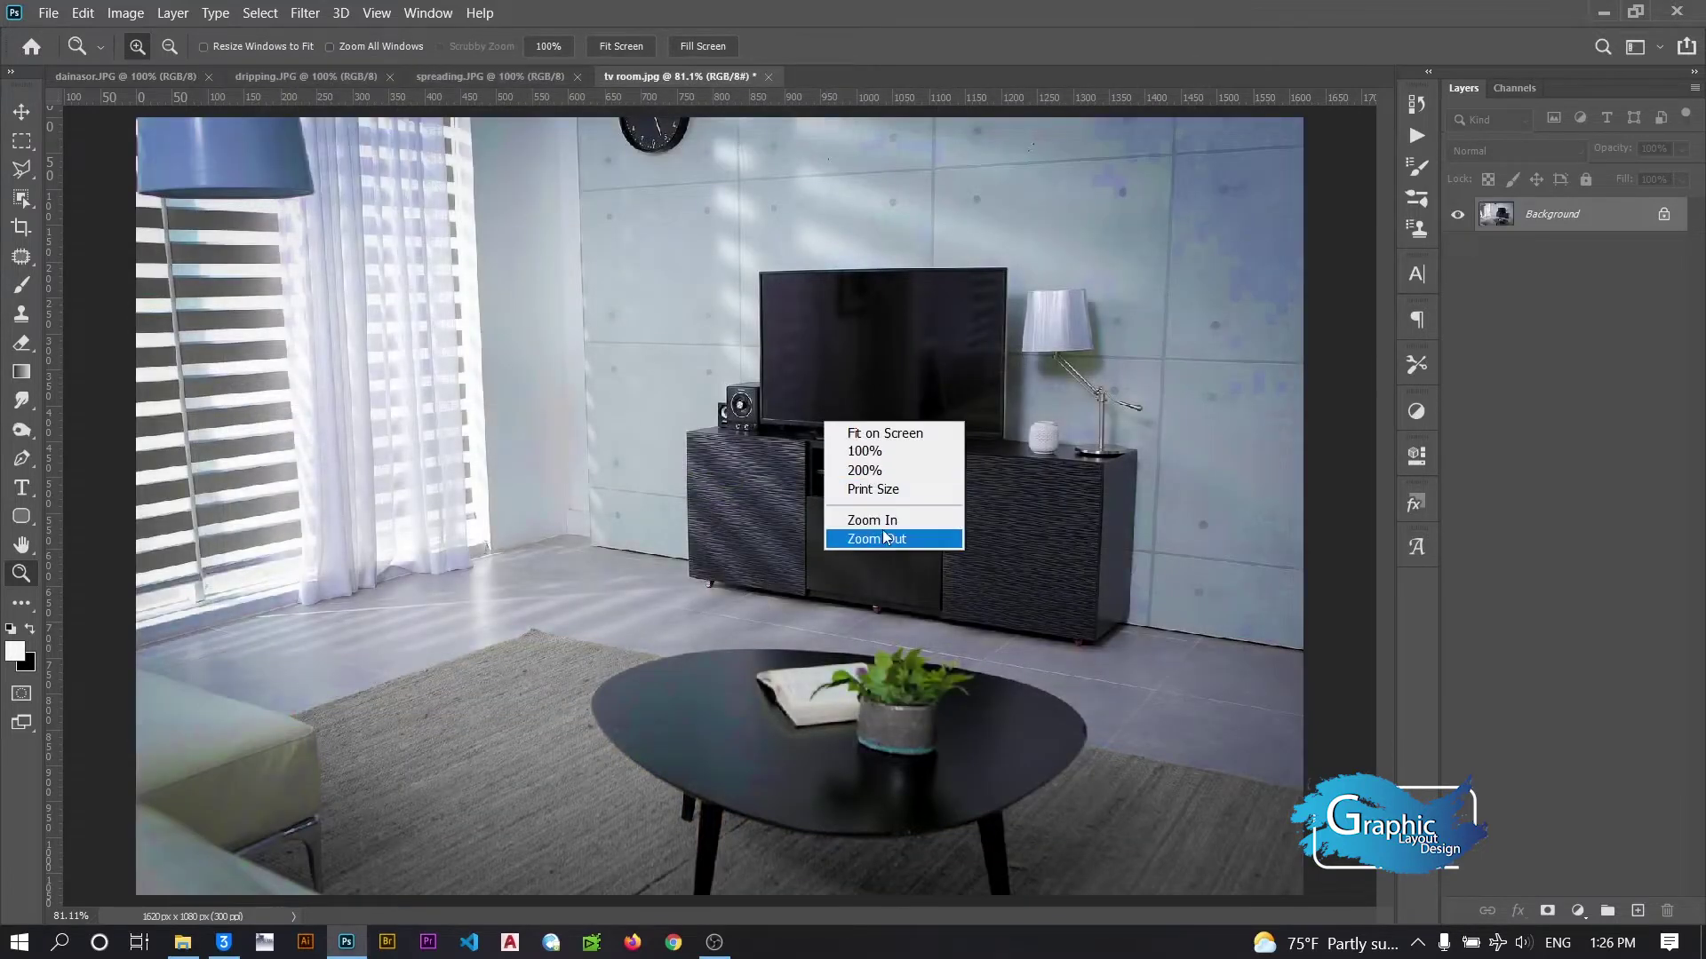
left_click(887, 539)
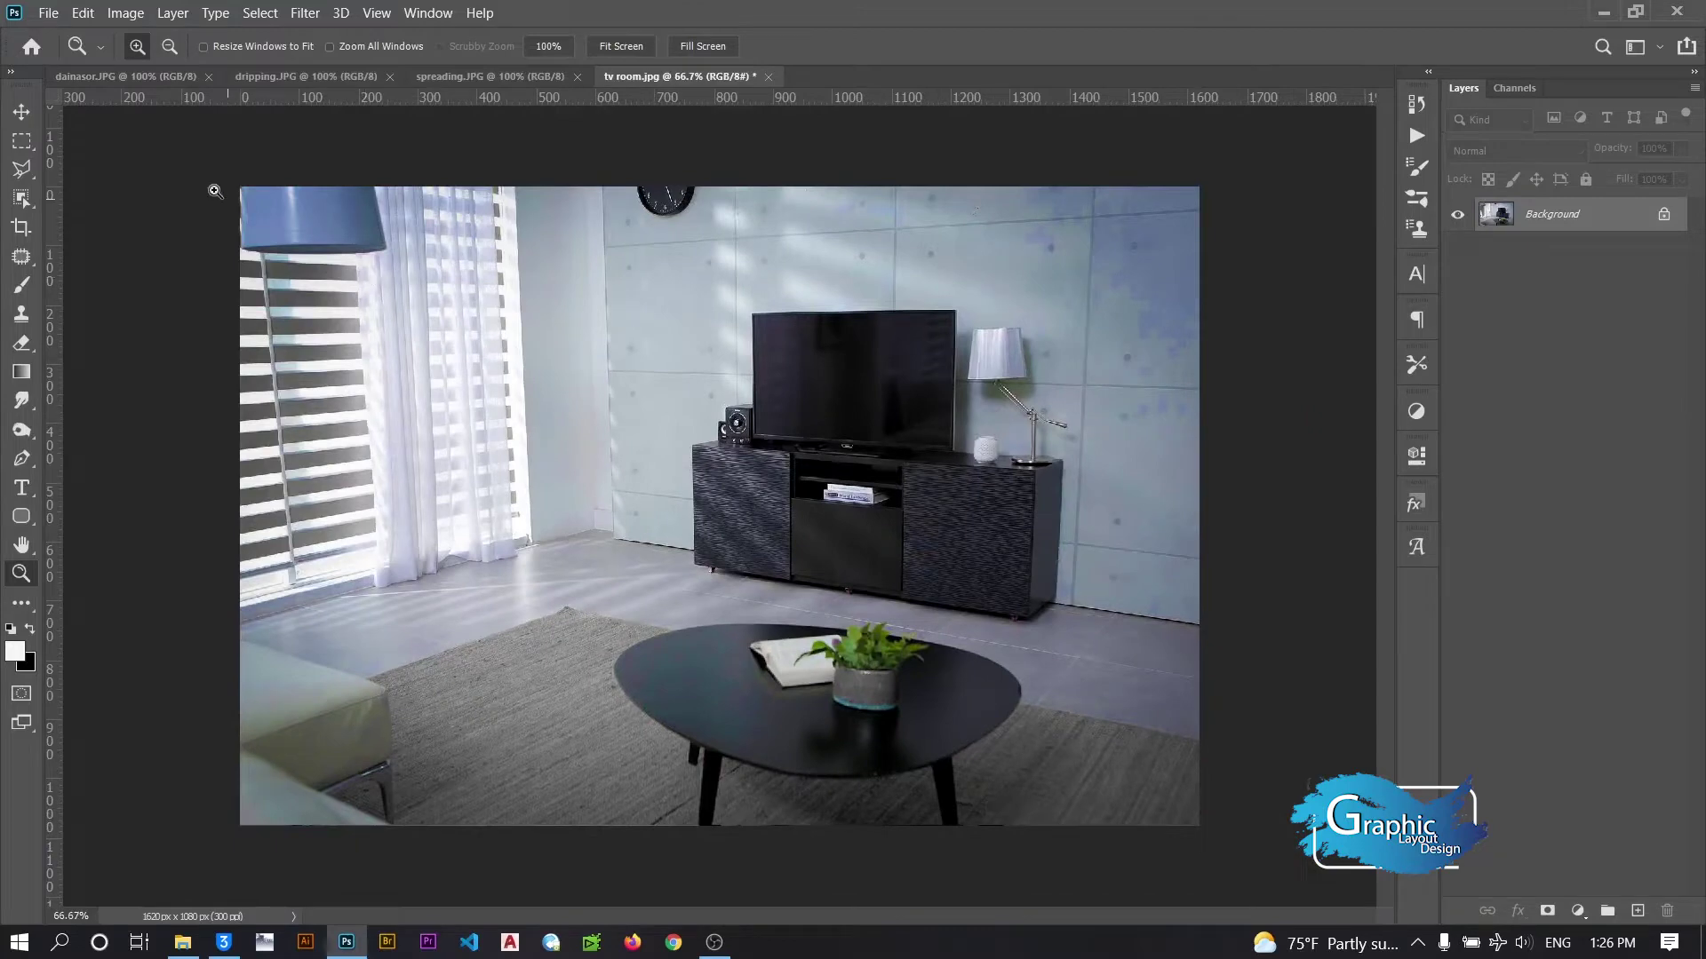
left_click(28, 112)
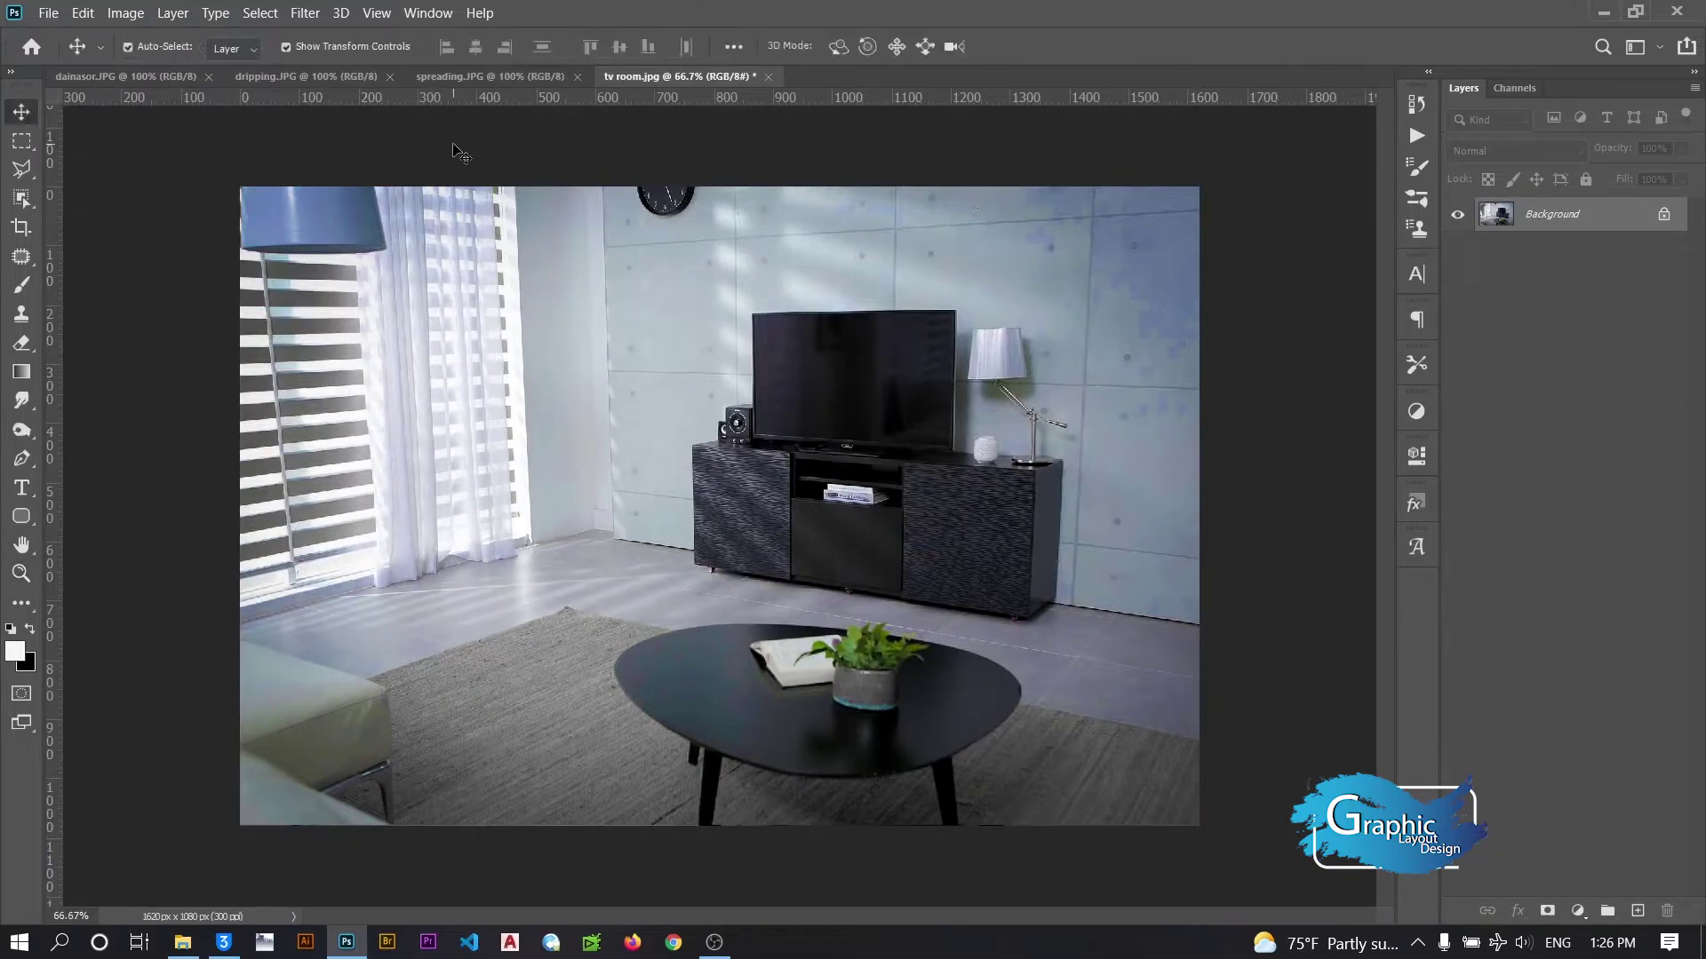
left_click(163, 77)
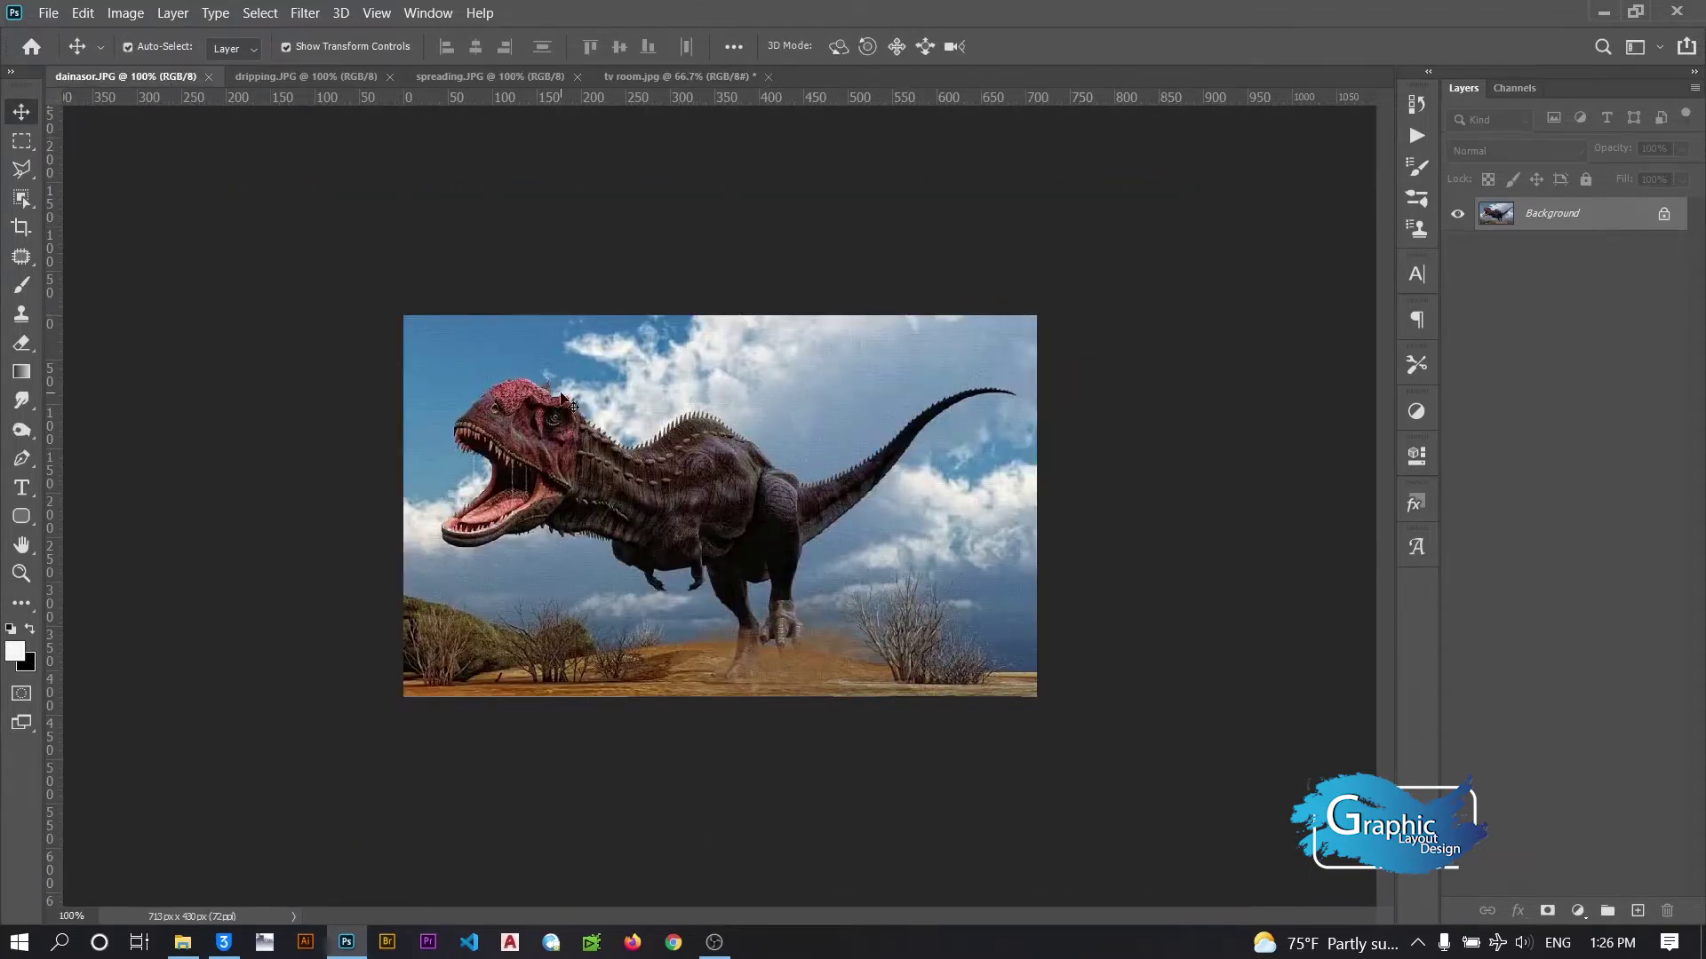
left_click(138, 19)
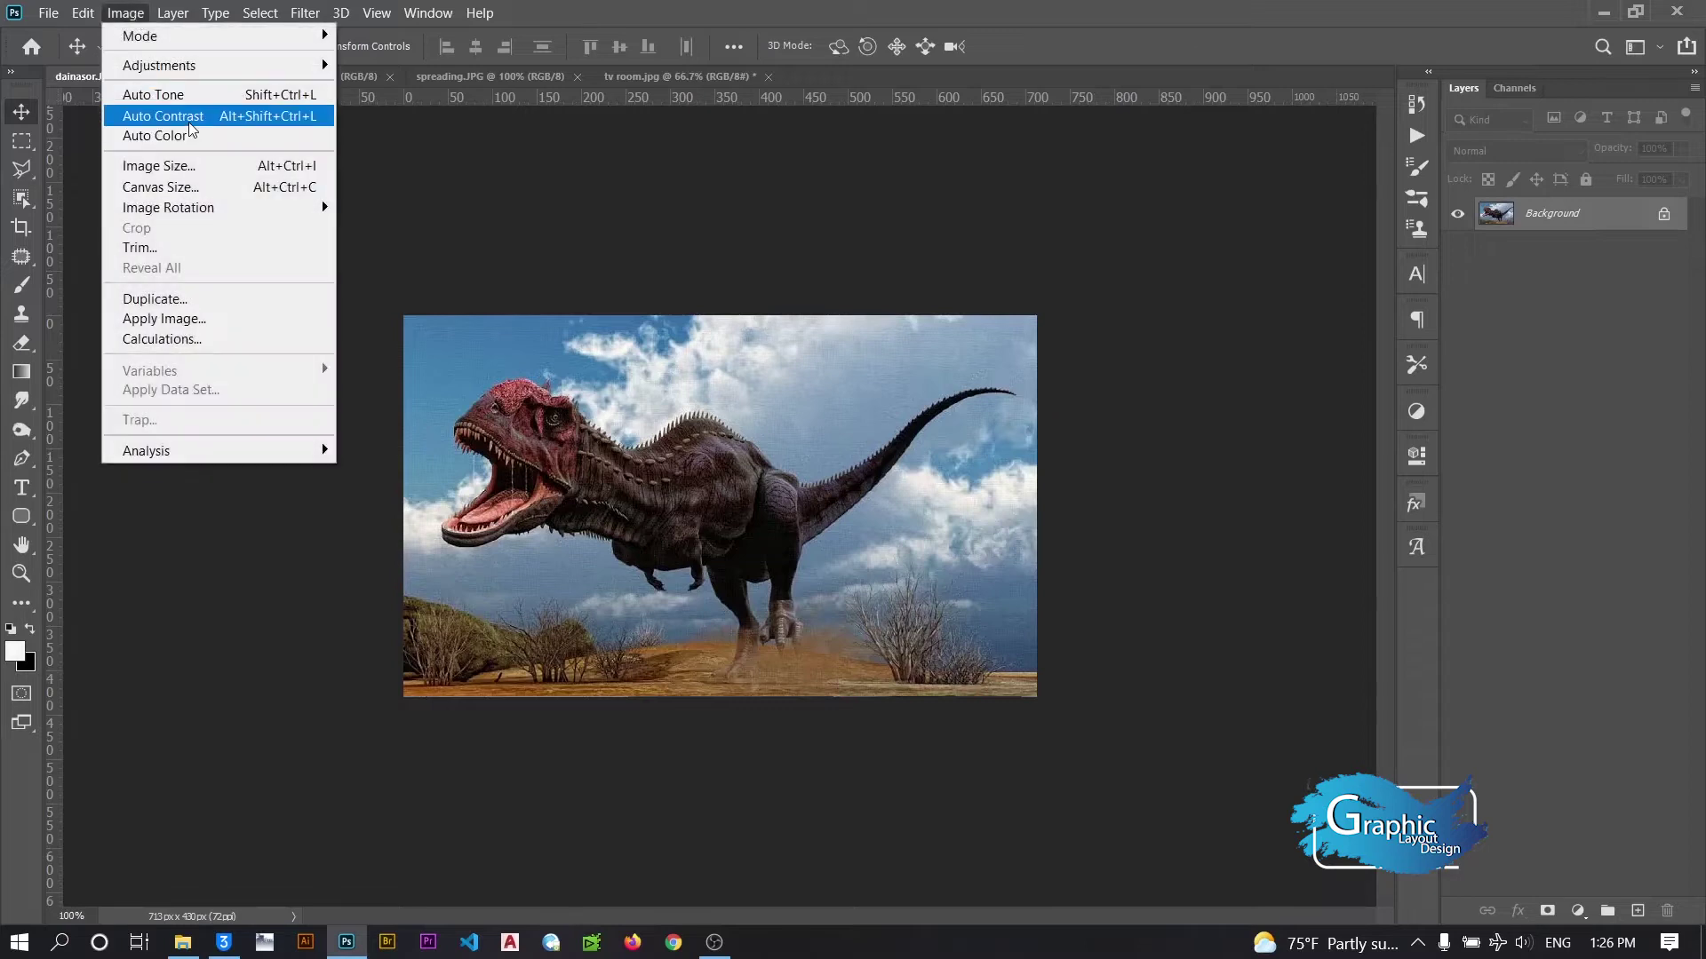
left_click(189, 123)
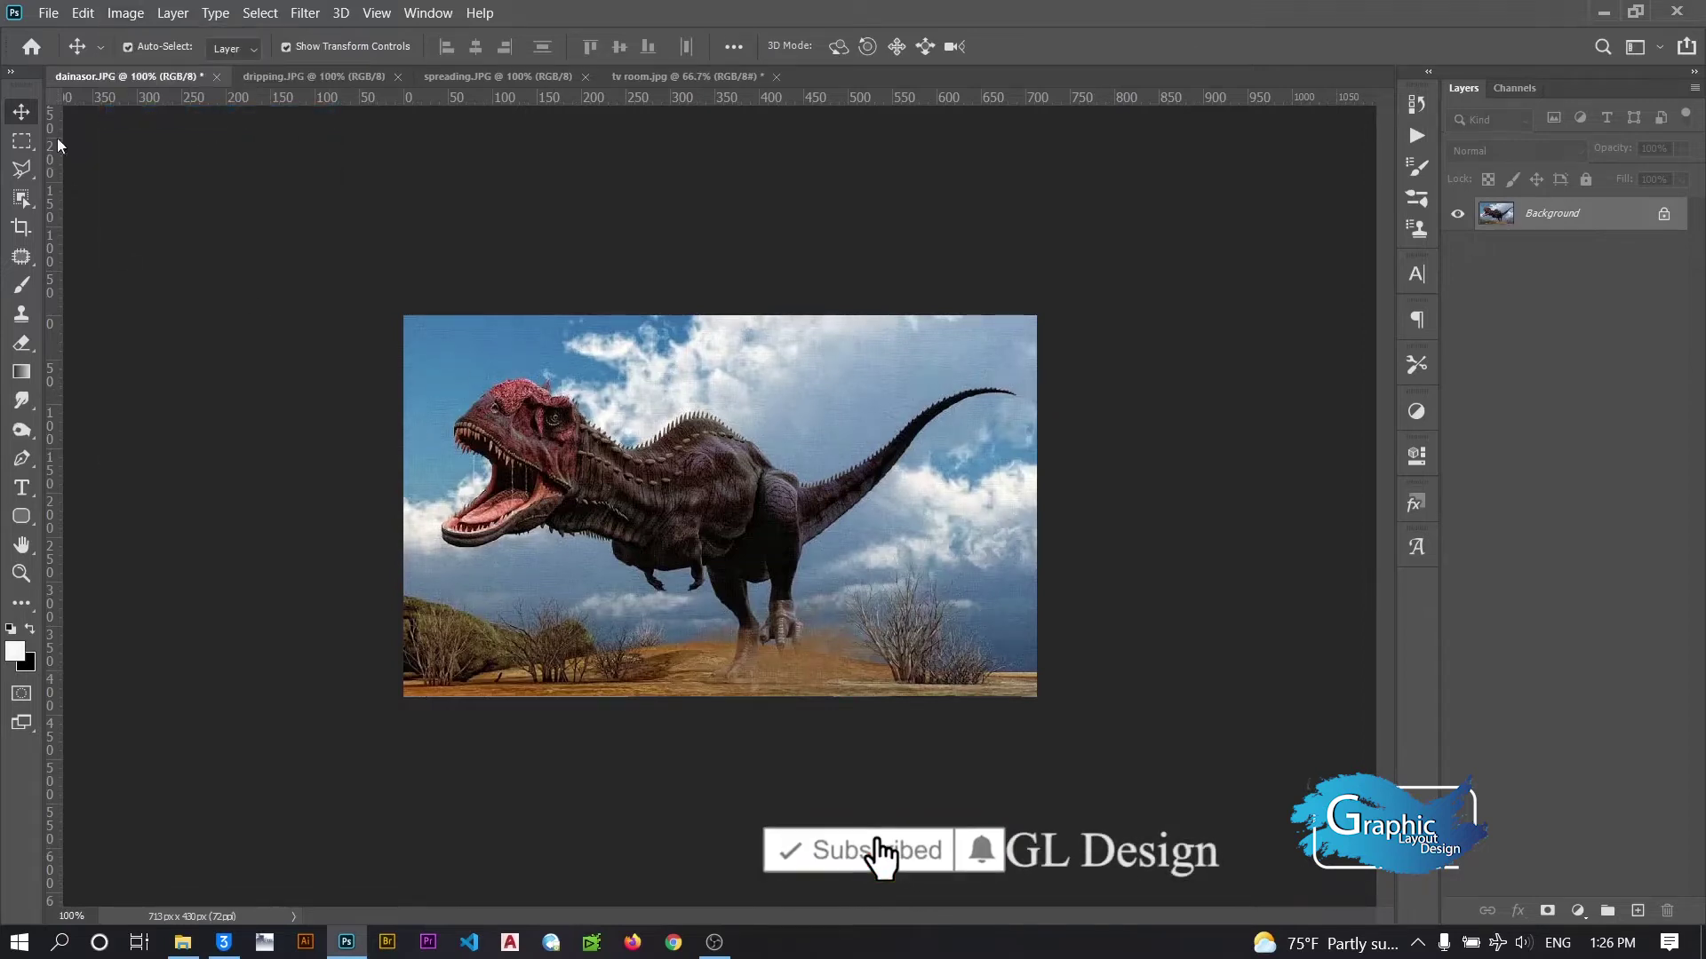
Apply Levels to the dinosaur with black input 11 and midtones 1.08
left_click(126, 12)
mouse_move(159, 66)
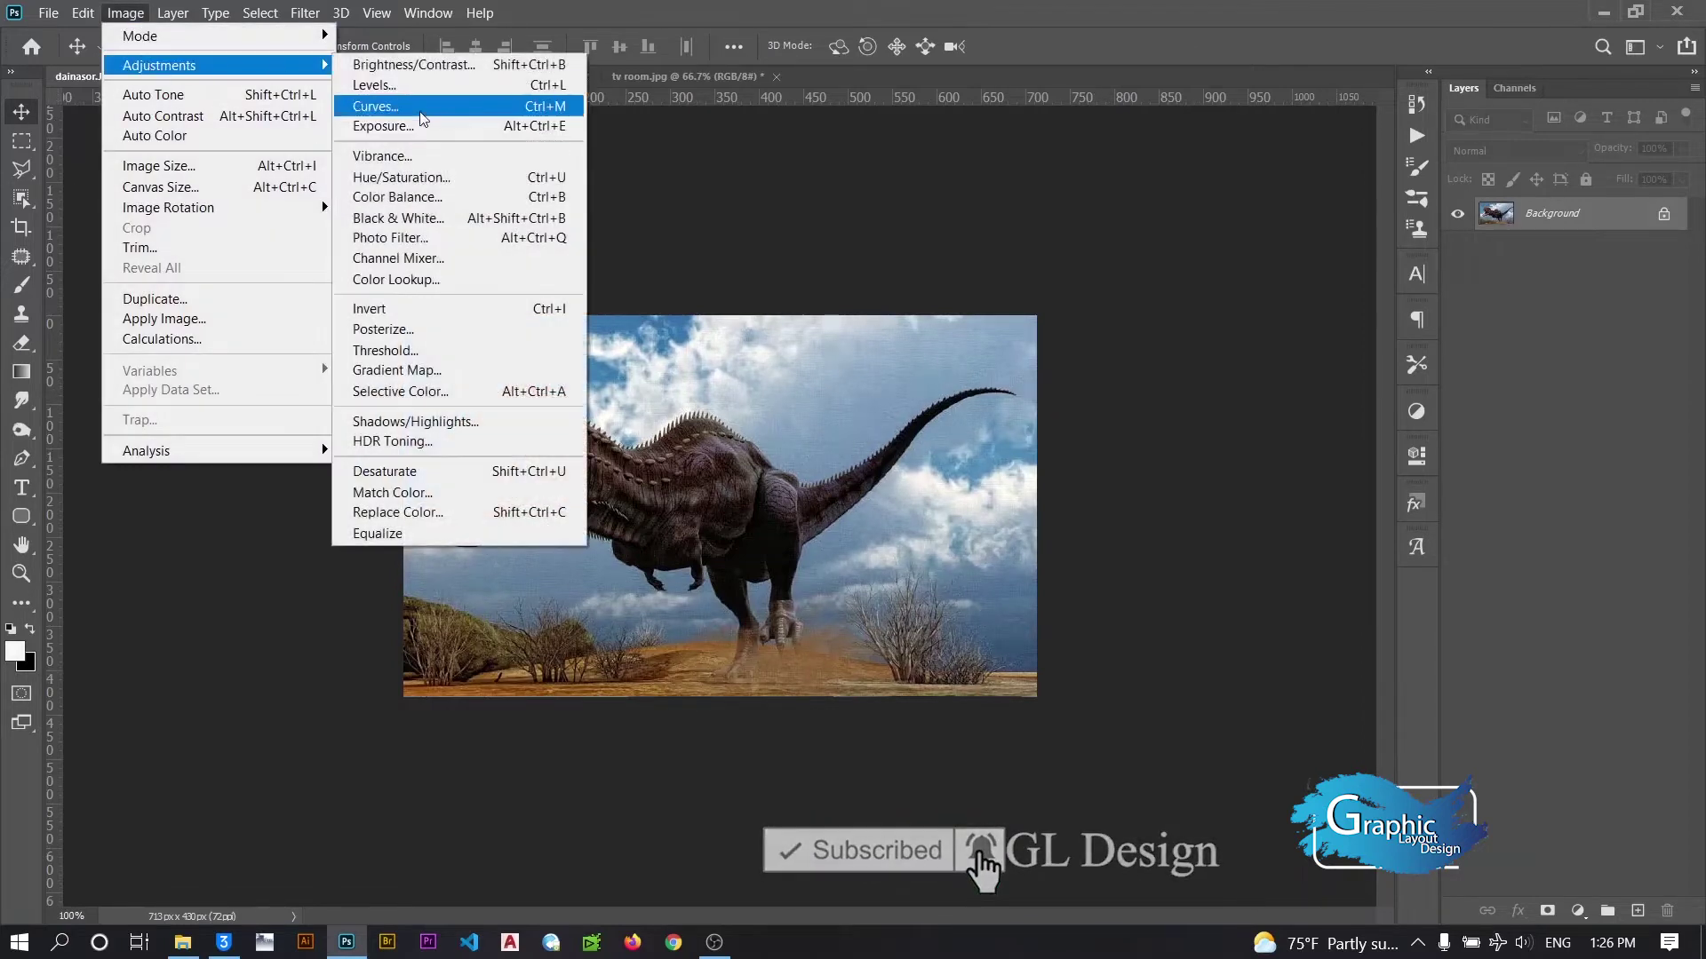
left_click(378, 84)
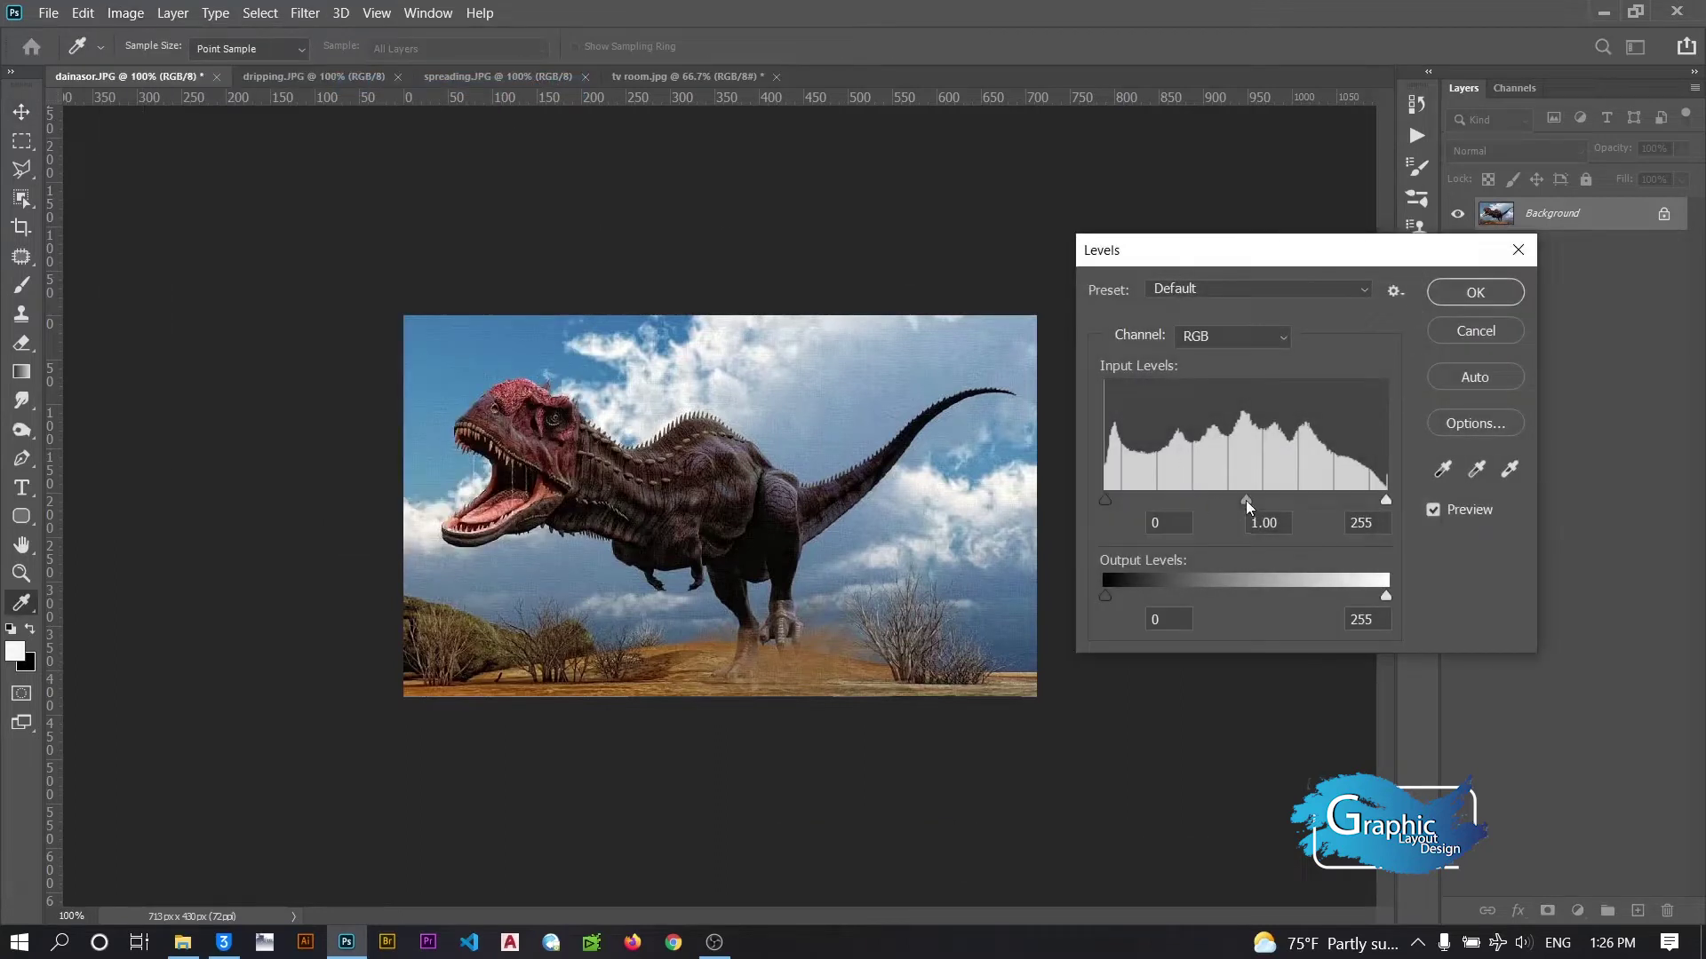
left_click_drag(1247, 504, 1239, 504)
left_click_drag(1116, 502, 1120, 505)
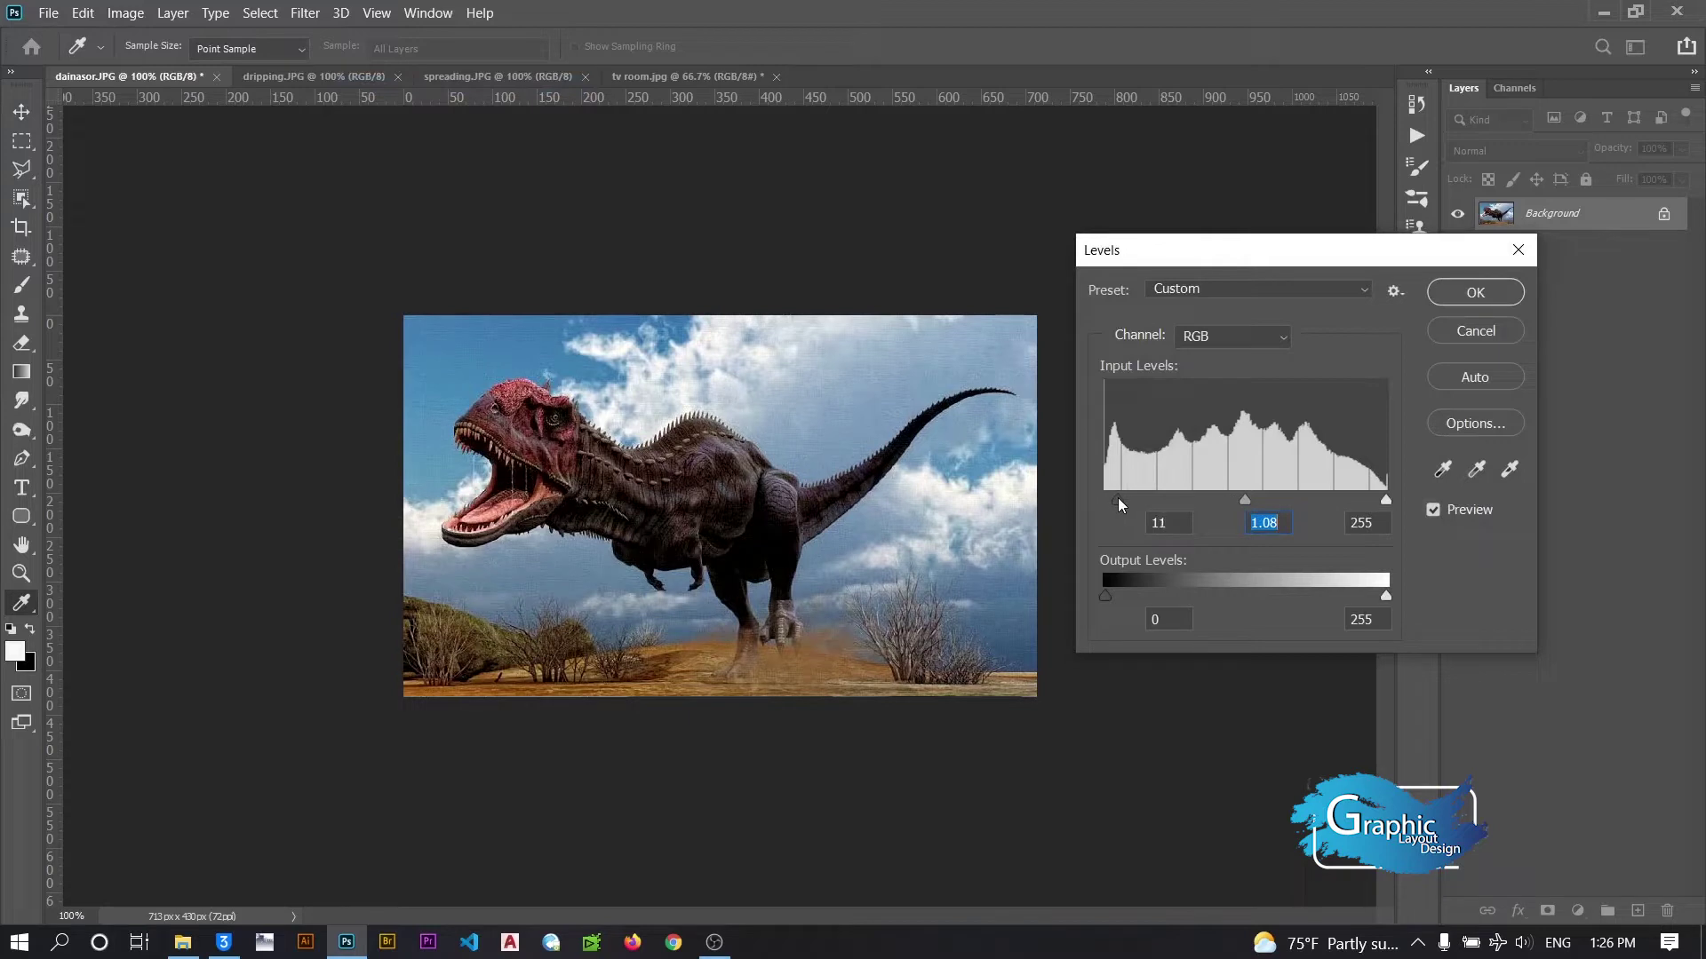
left_click(1120, 504)
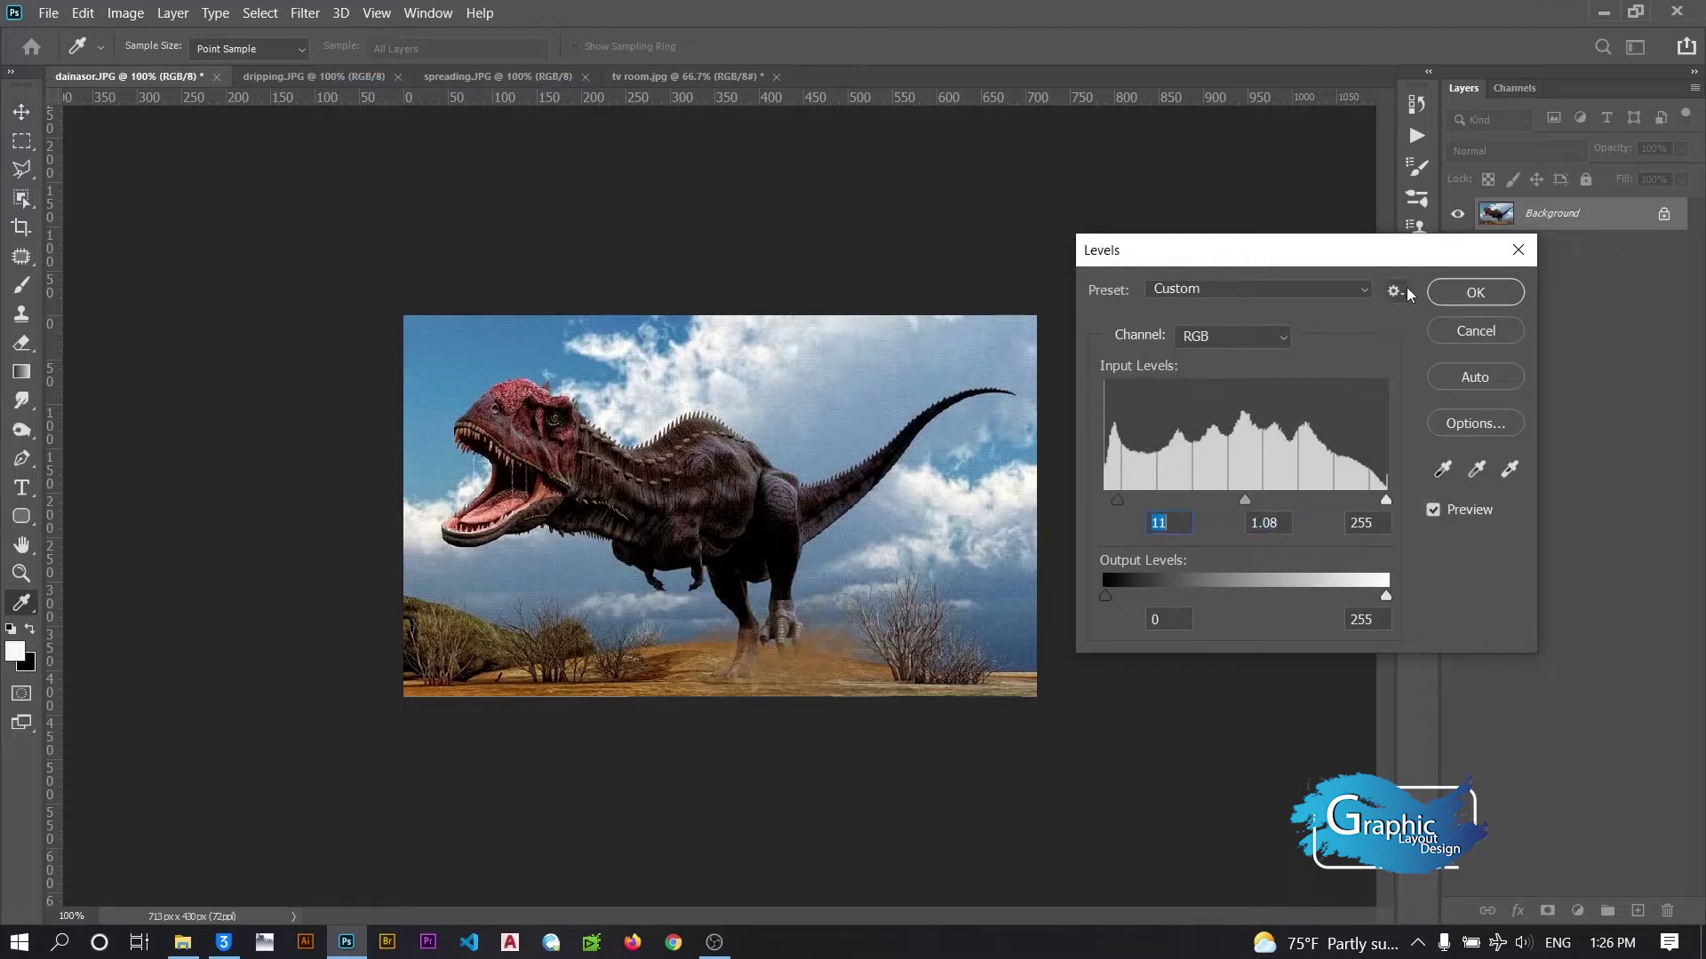
left_click(1461, 298)
left_click(307, 13)
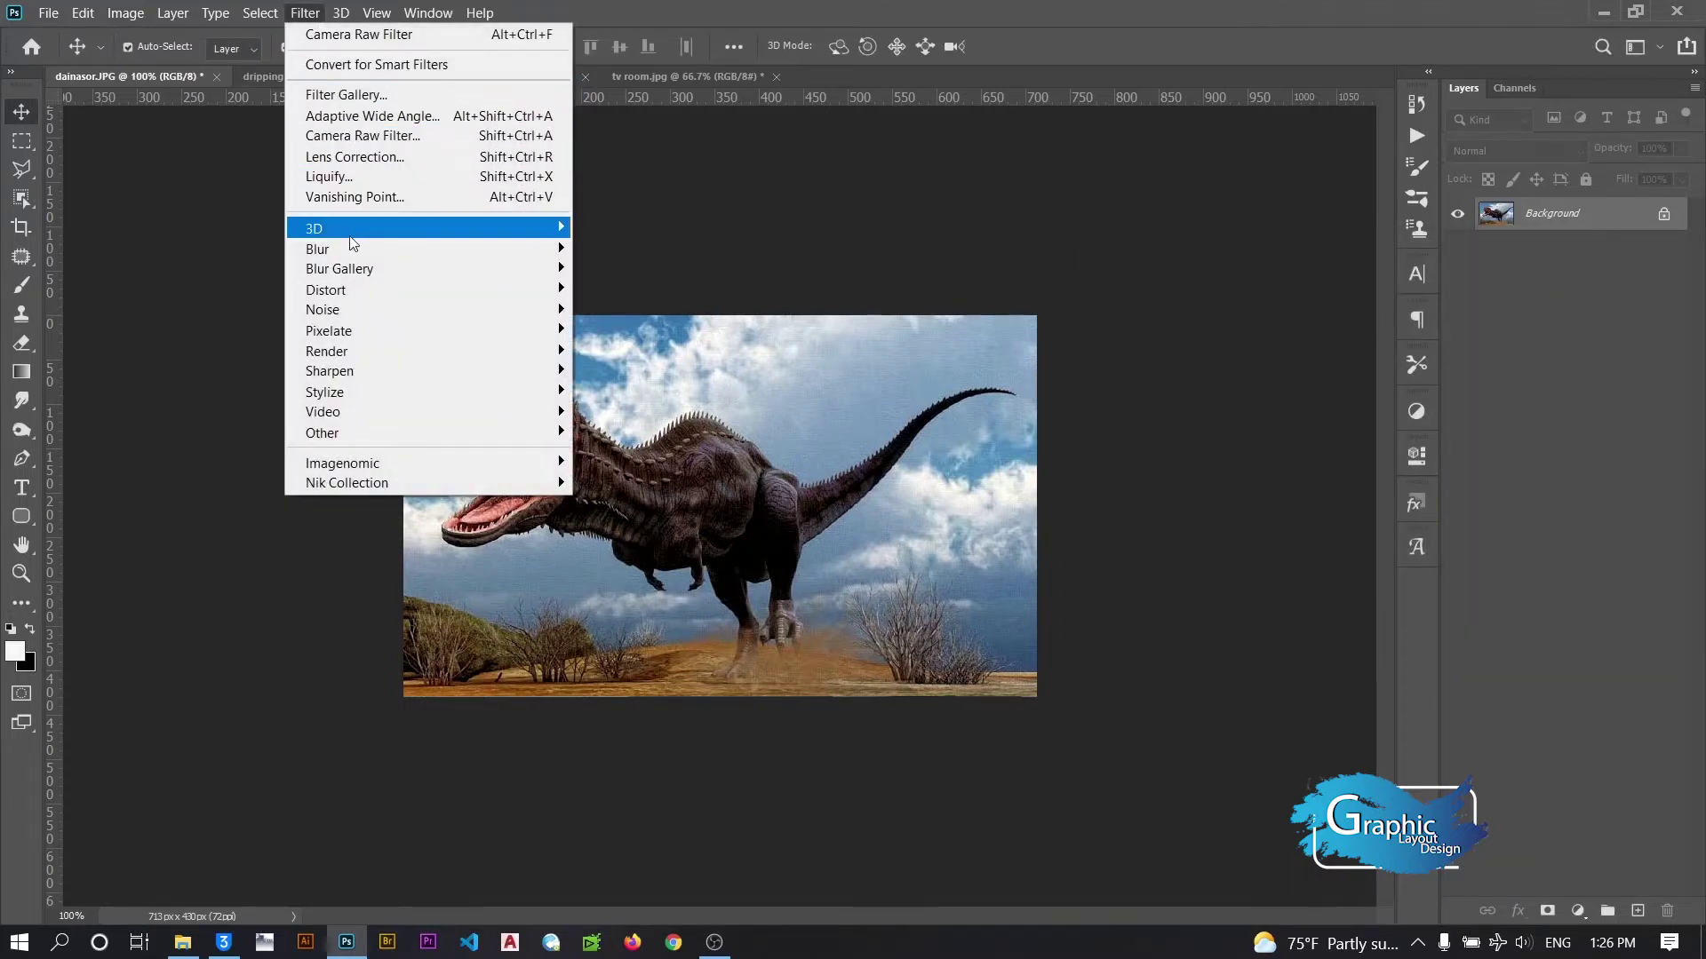
In Camera Raw, raise the dinosaur photo's Vibrance and lower its Texture
left_click(392, 136)
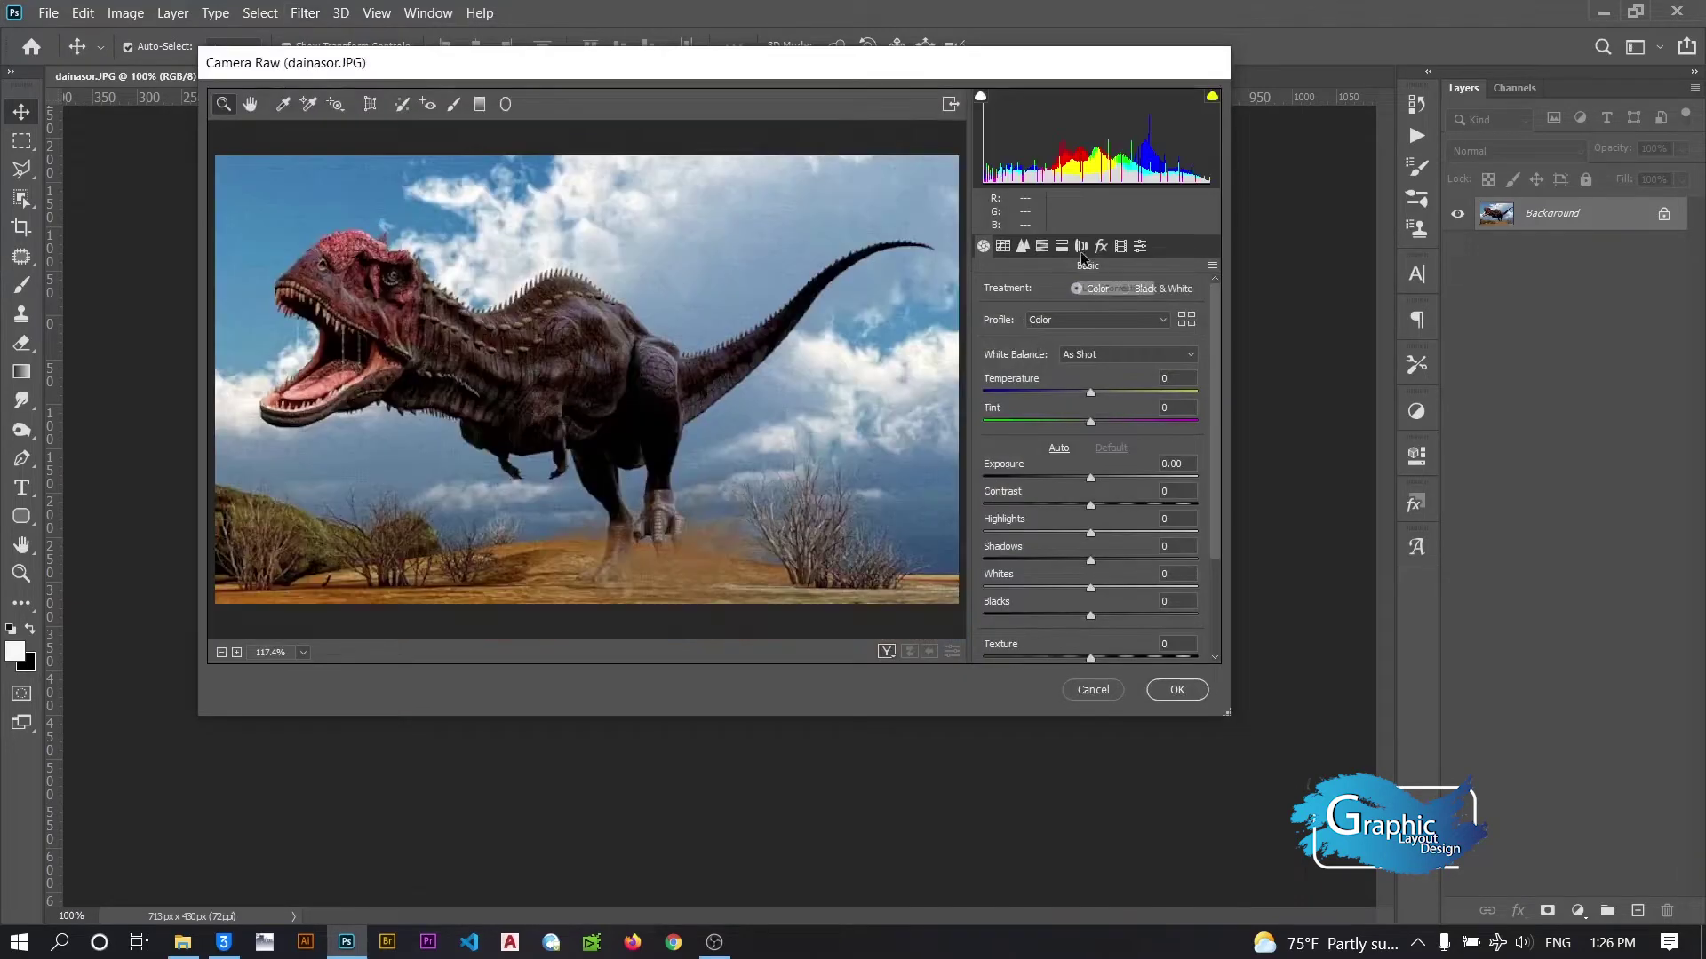
left_click_drag(1232, 717, 1341, 858)
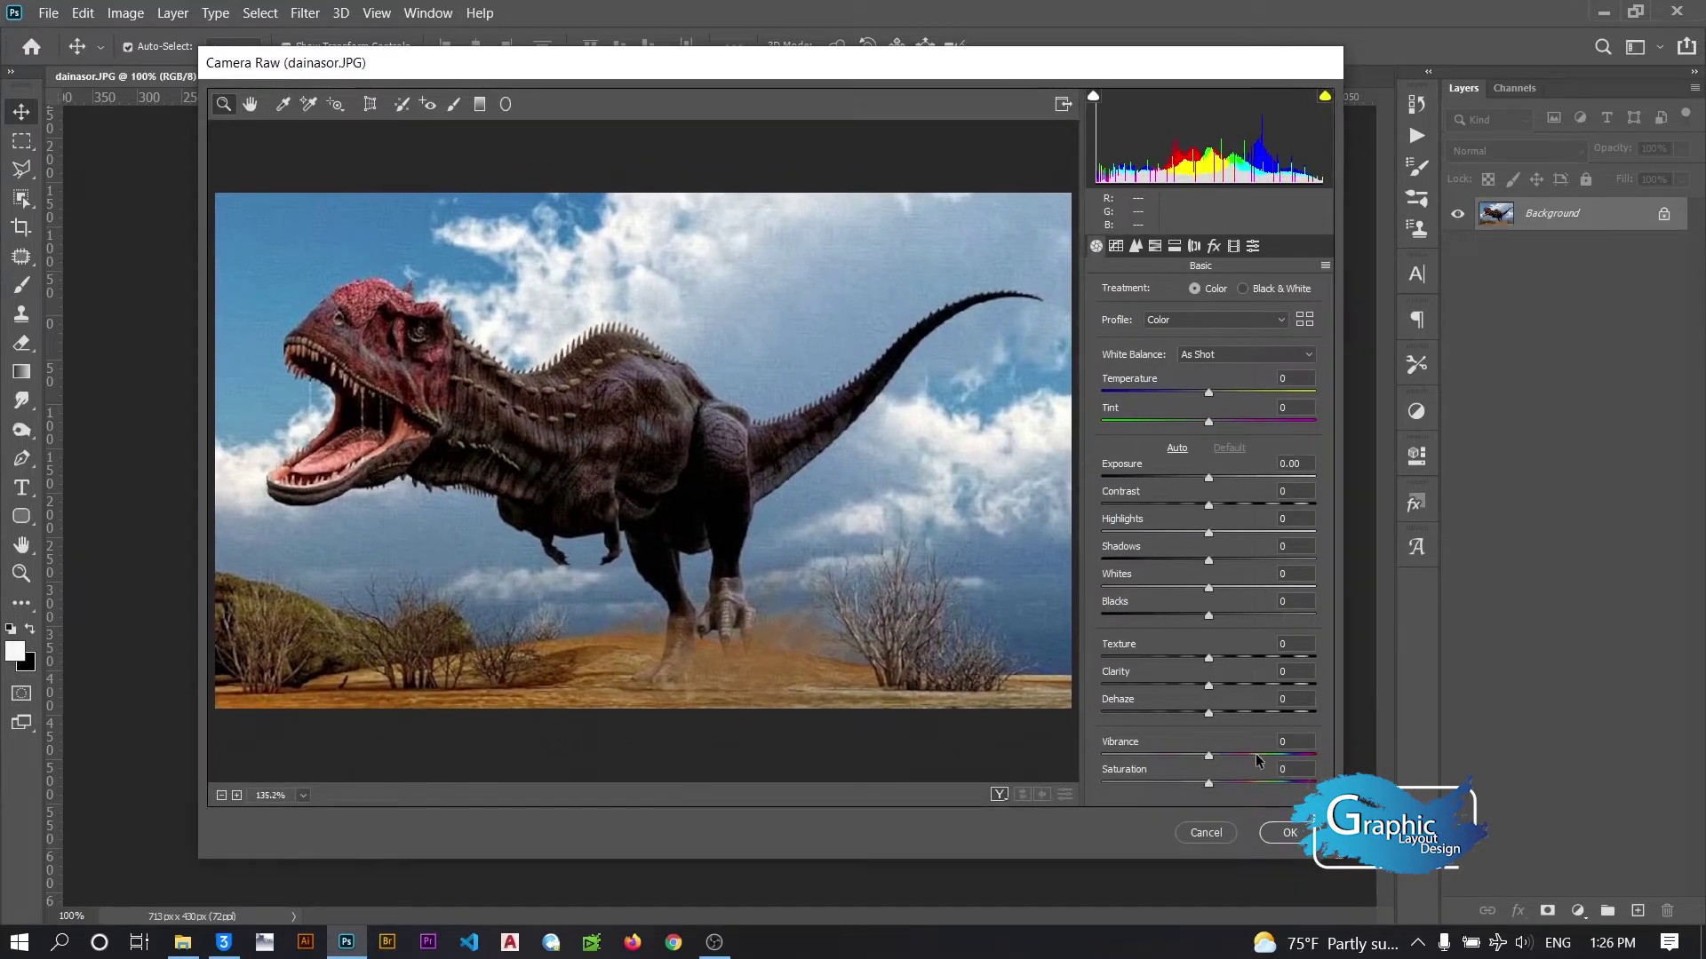
left_click_drag(1255, 753, 1267, 755)
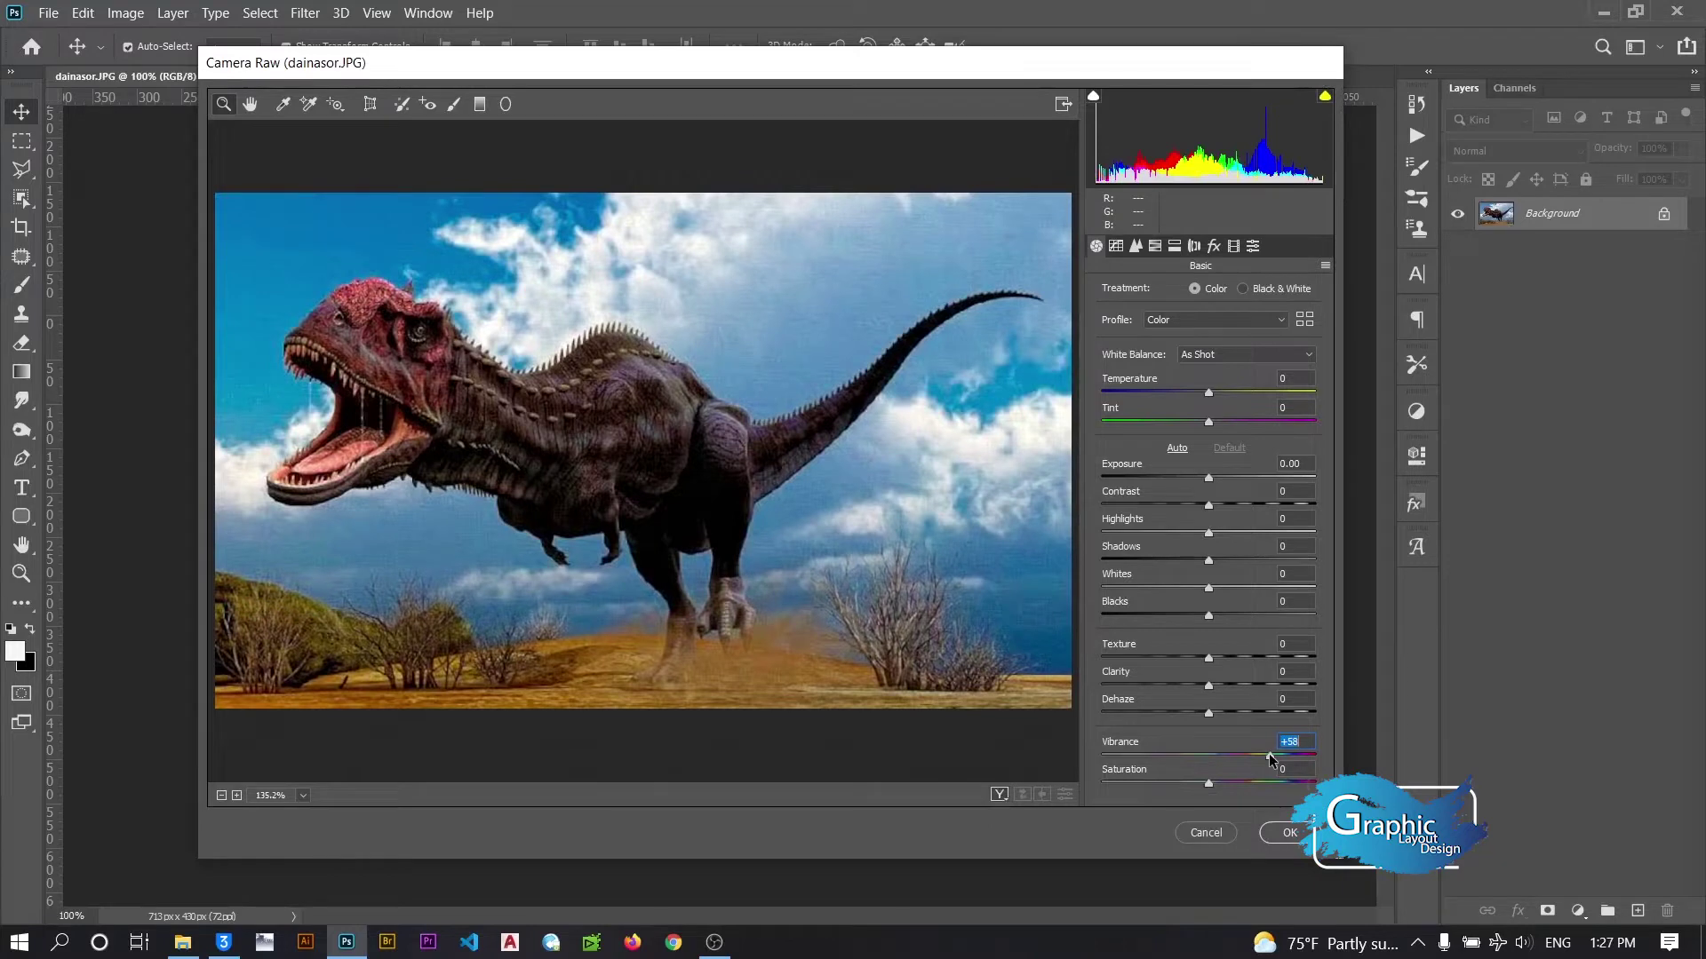
mouse_move(1201, 654)
left_mouse_down()
mouse_move(1142, 654)
mouse_move(1224, 685)
mouse_move(1206, 685)
left_mouse_up()
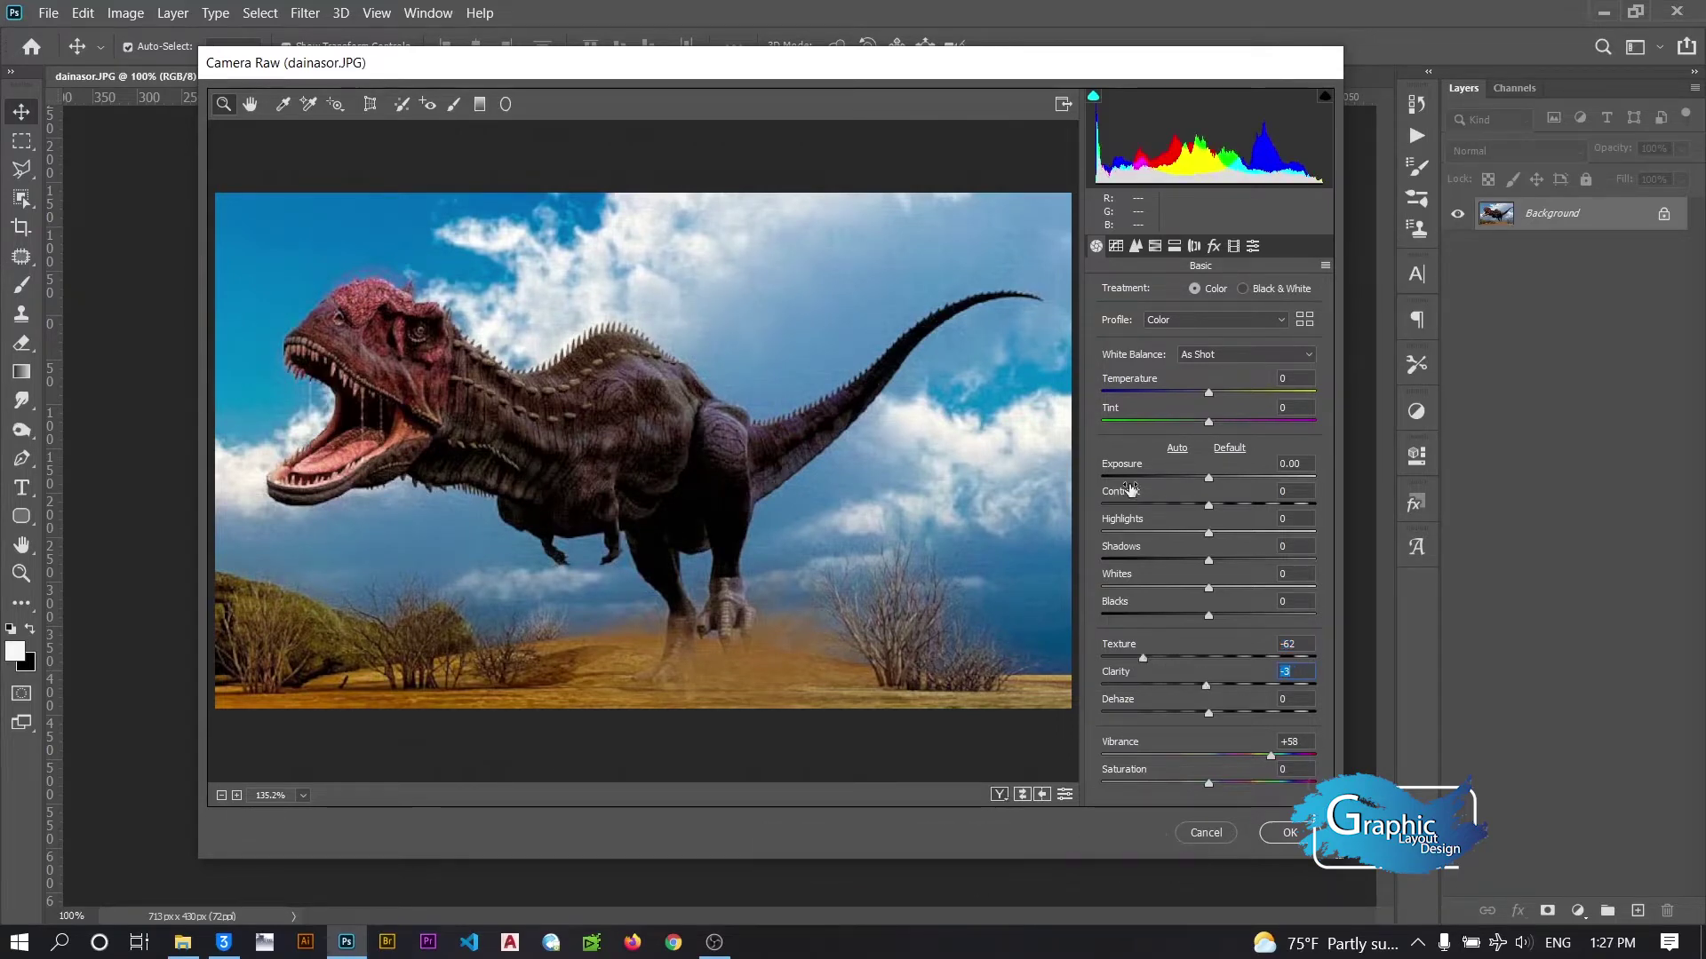
Desaturate Blues, Purples and Magentas to -100 and set Blues luminance to -33
left_click(1152, 250)
left_click(1166, 292)
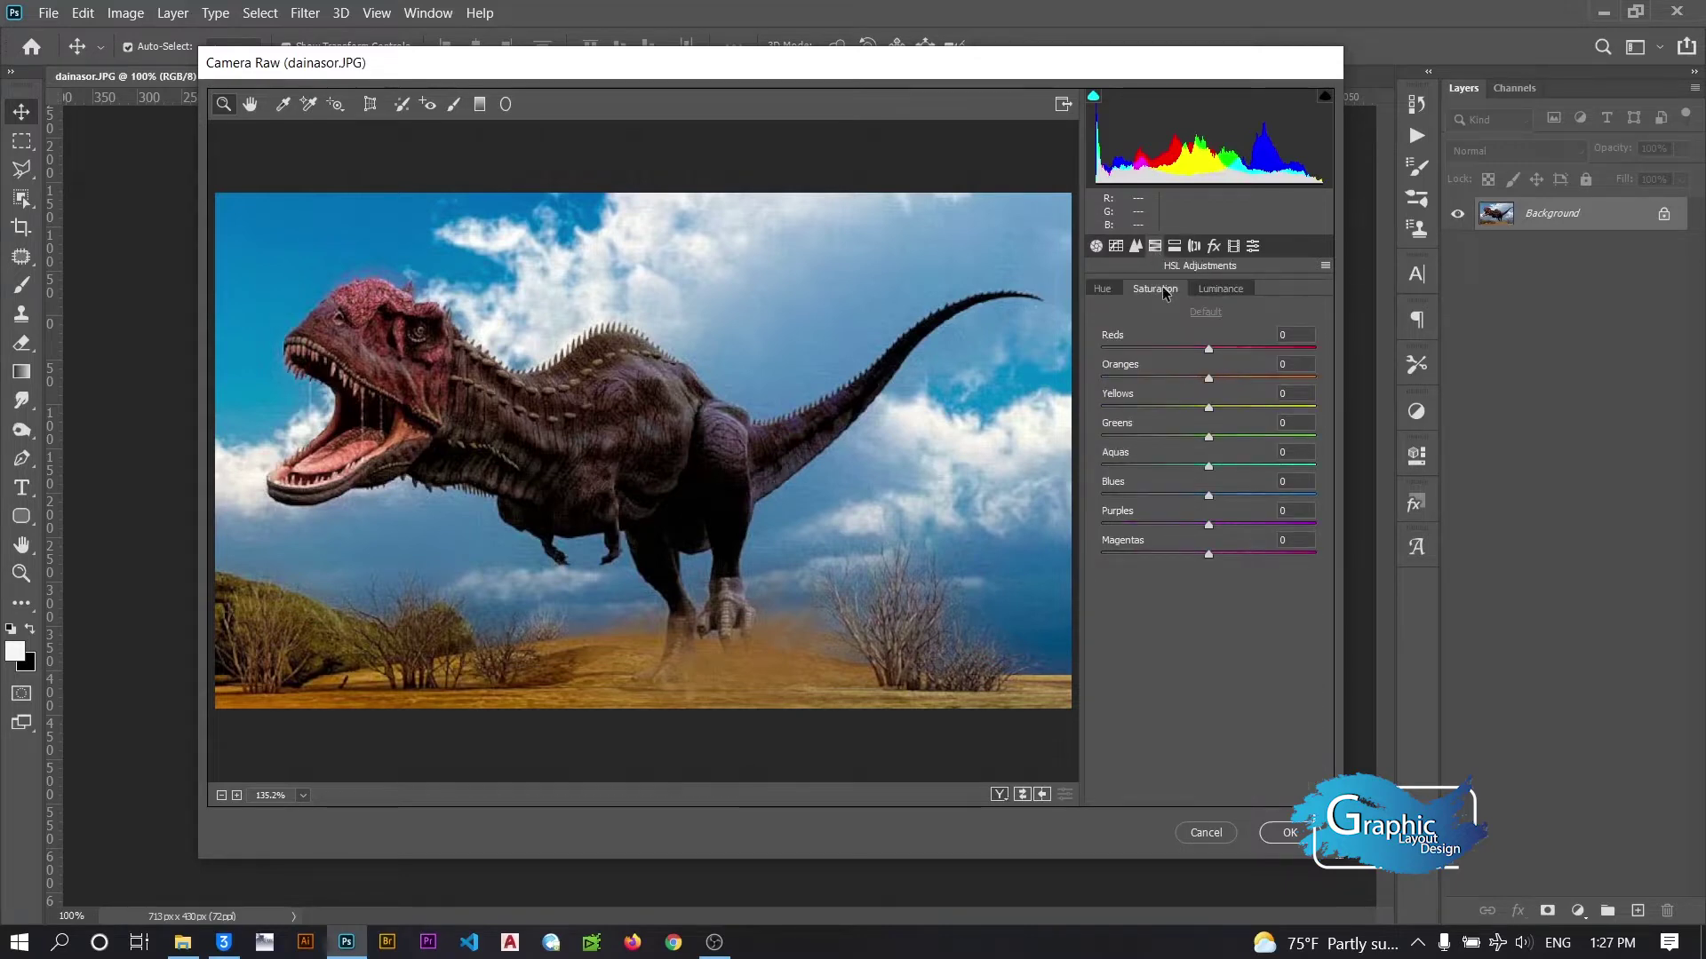
left_click_drag(1205, 495, 1044, 493)
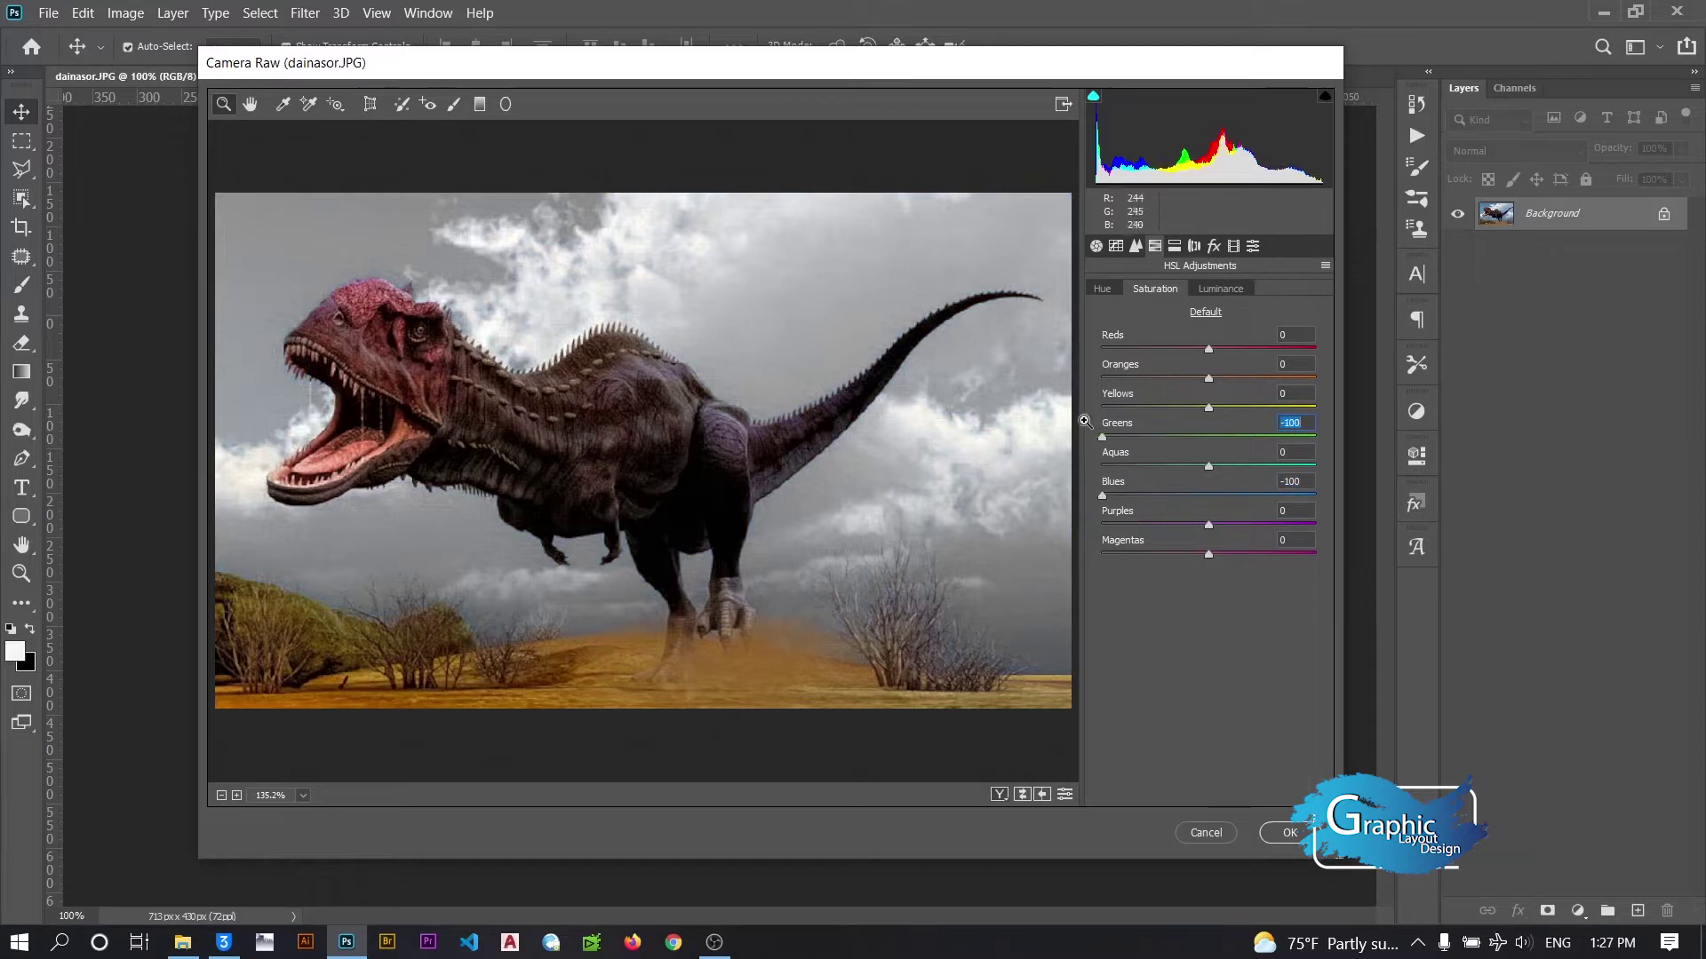
left_click(1224, 293)
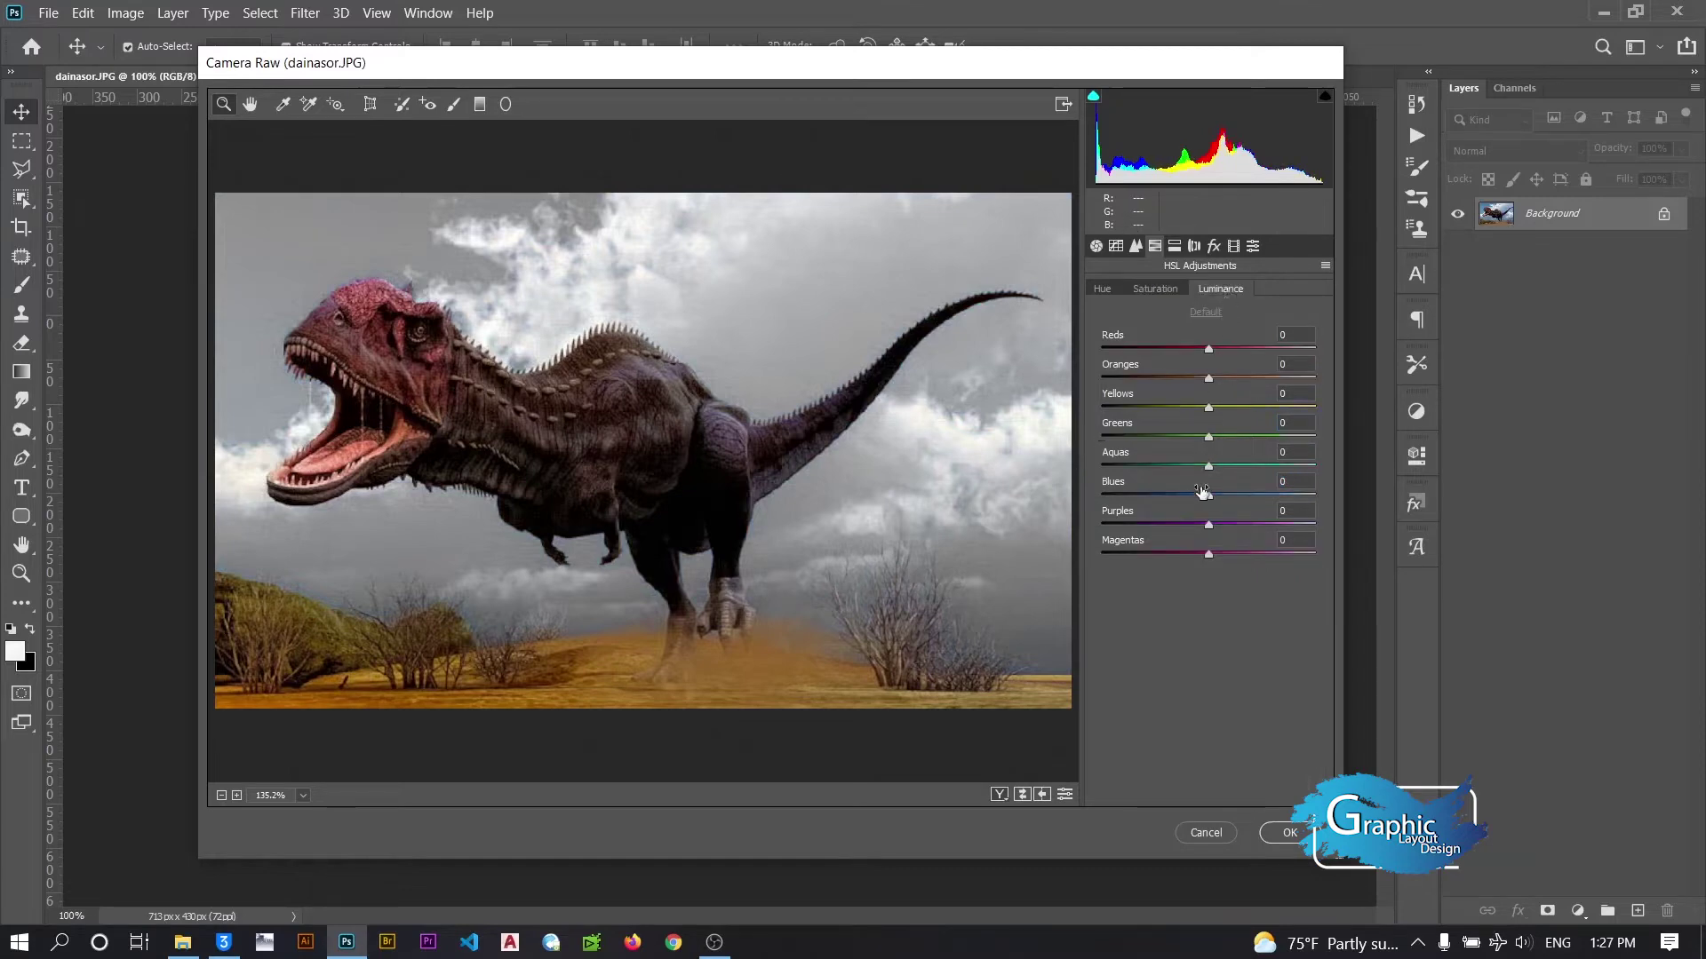
left_click_drag(1188, 494, 1173, 495)
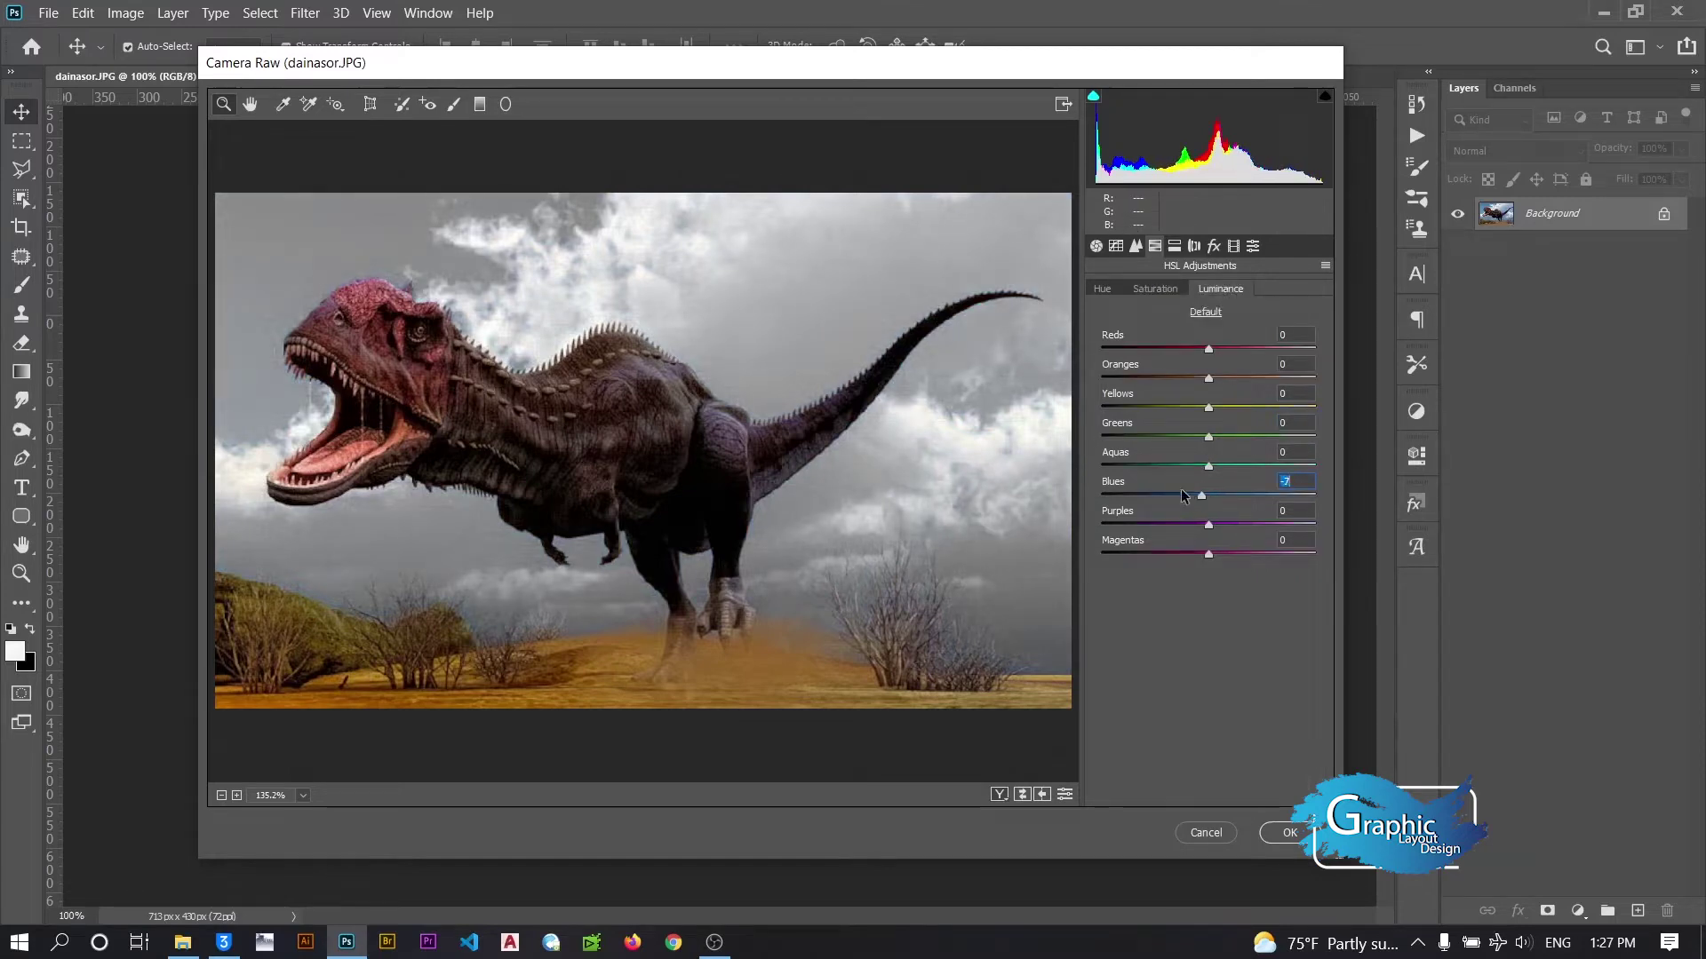
left_click(1166, 296)
left_click_drag(1124, 529, 1091, 530)
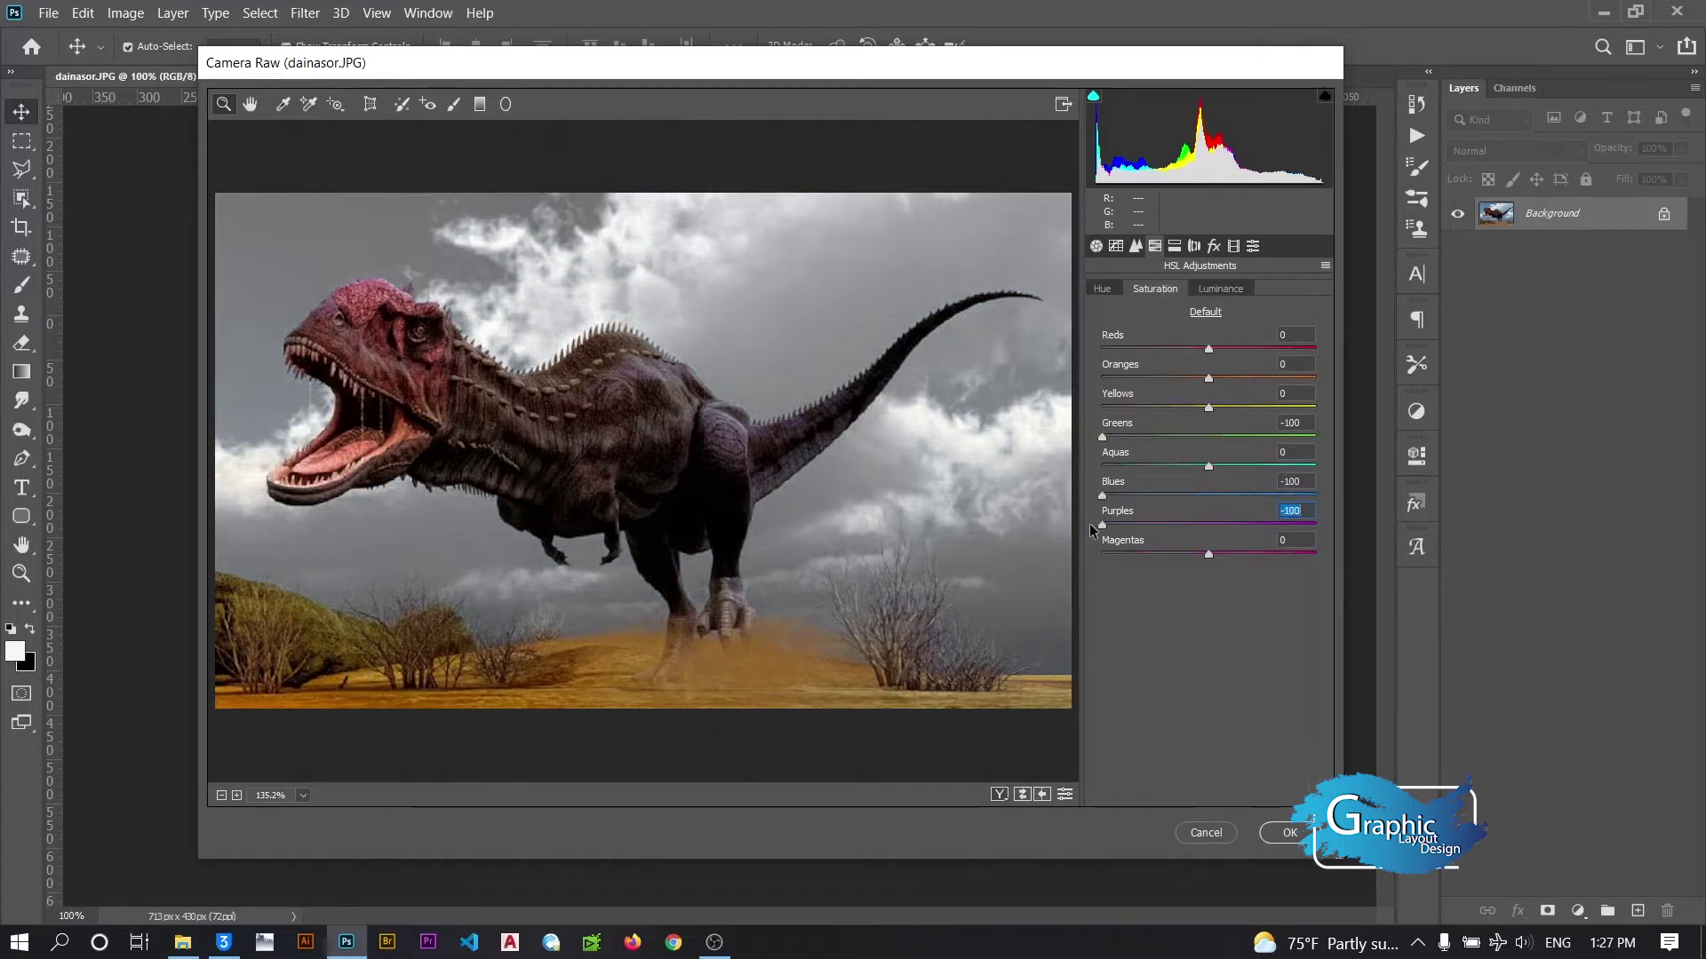
left_click_drag(1208, 557, 1126, 557)
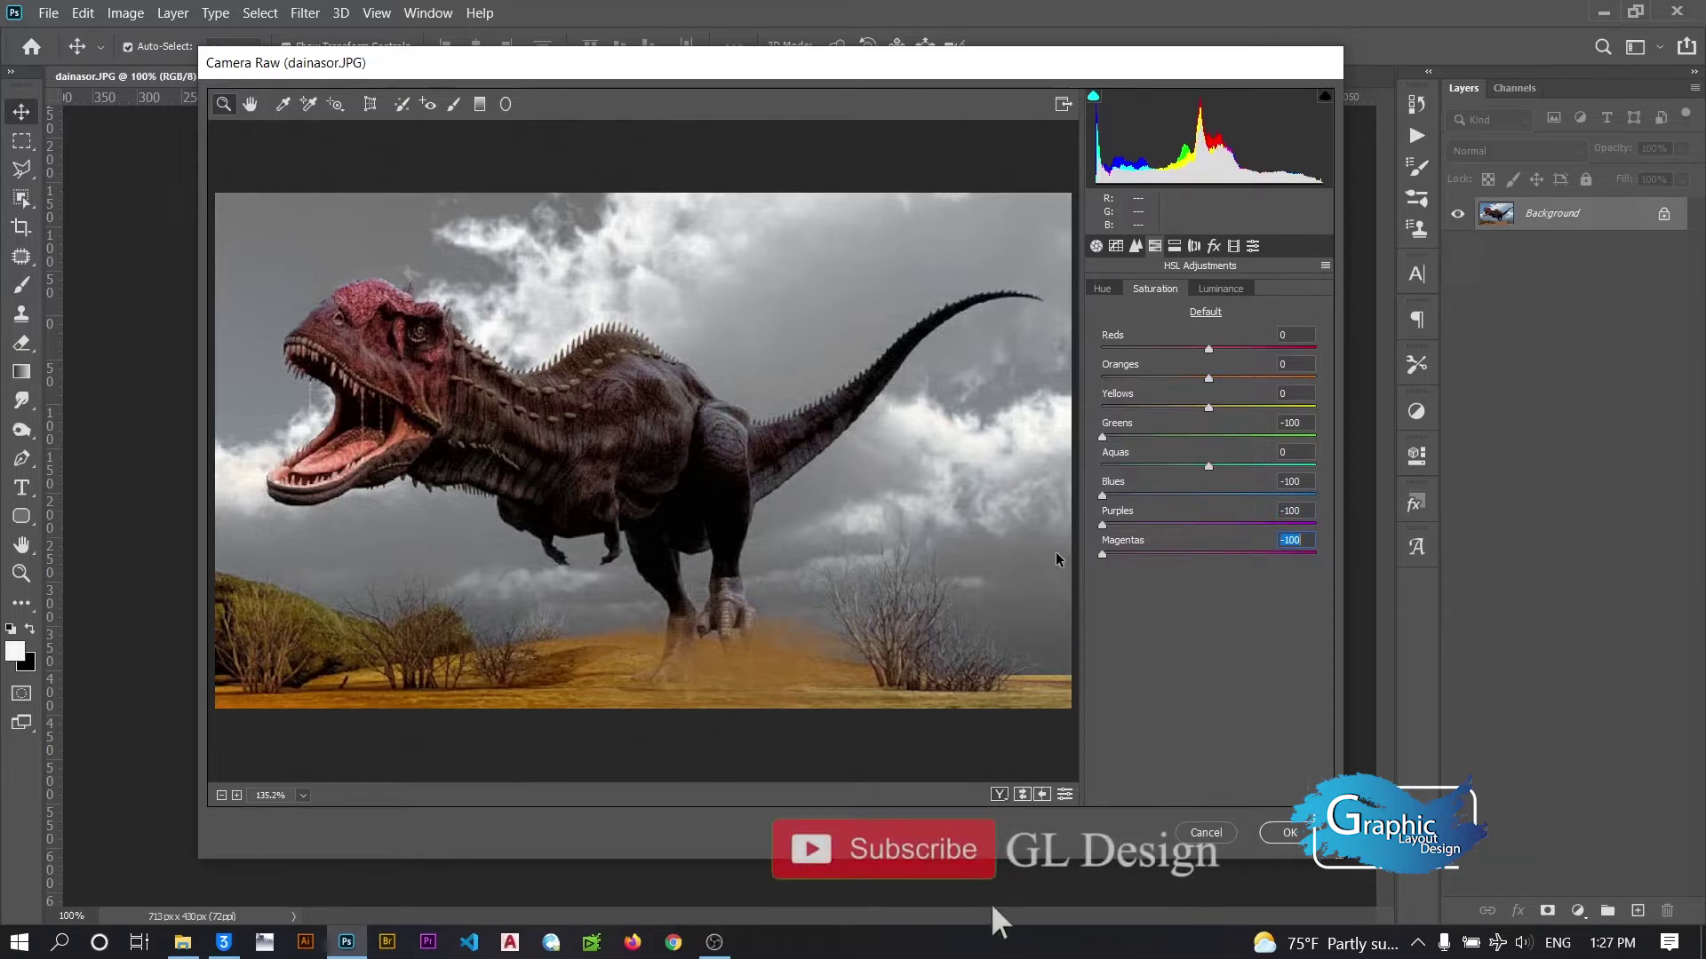
left_click(1288, 832)
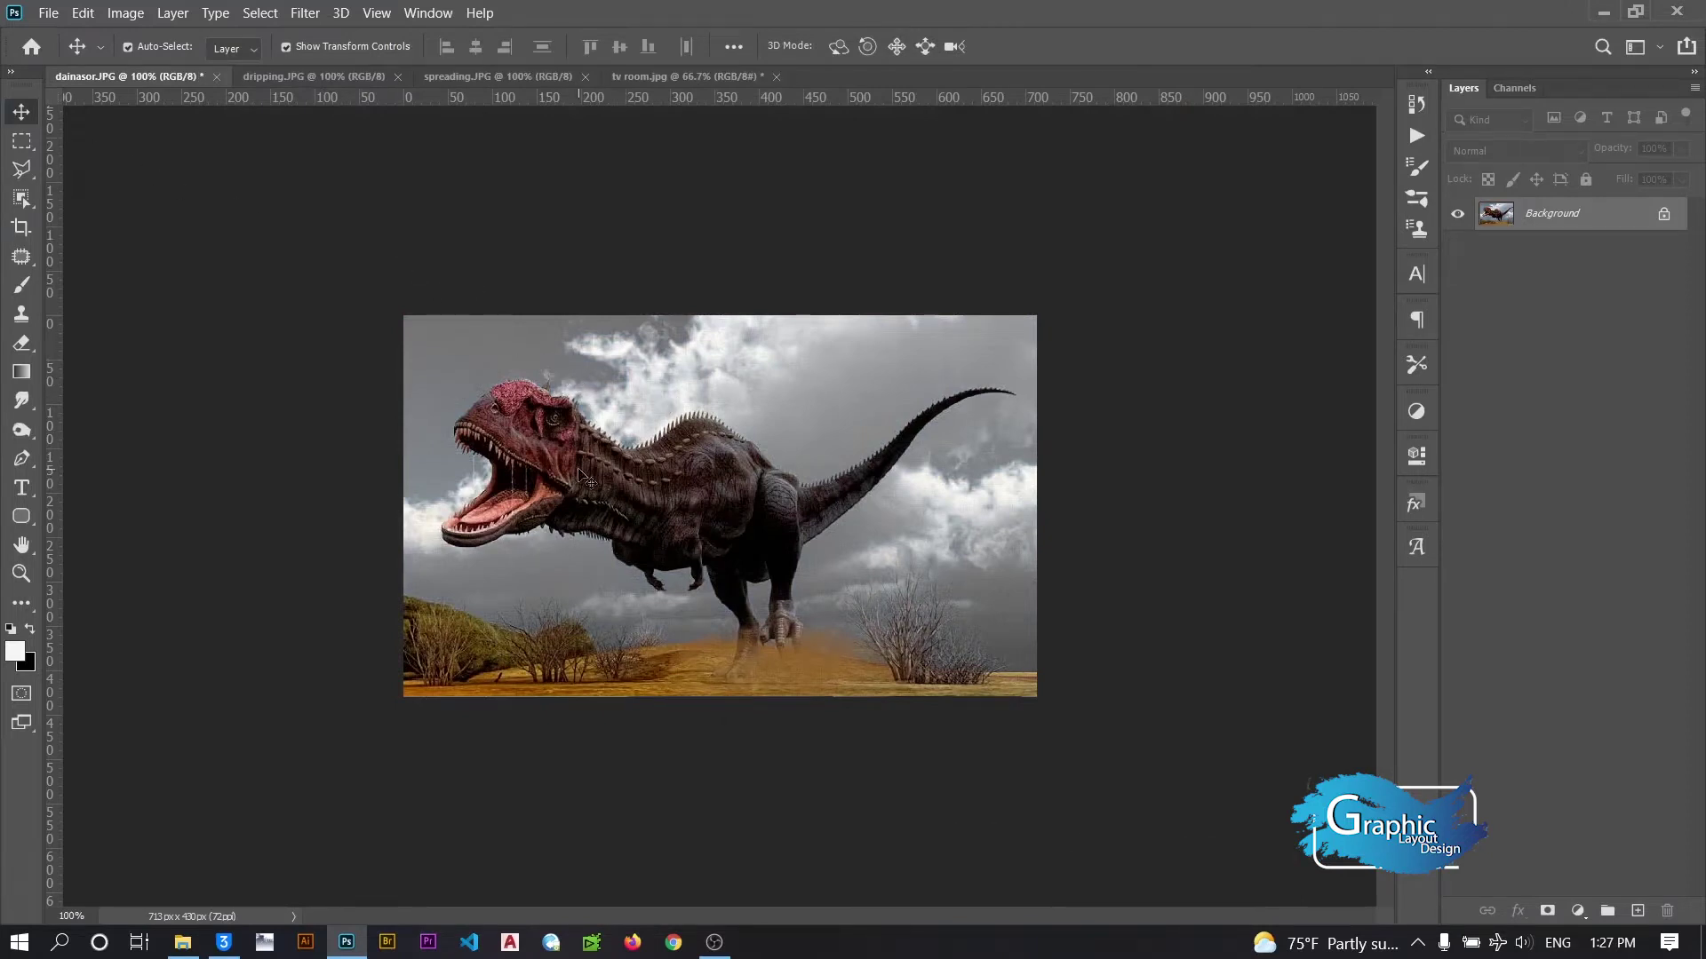
Drag the dinosaur into the tv room photo, scale it to 130% and place it over the TV
left_click(675, 78)
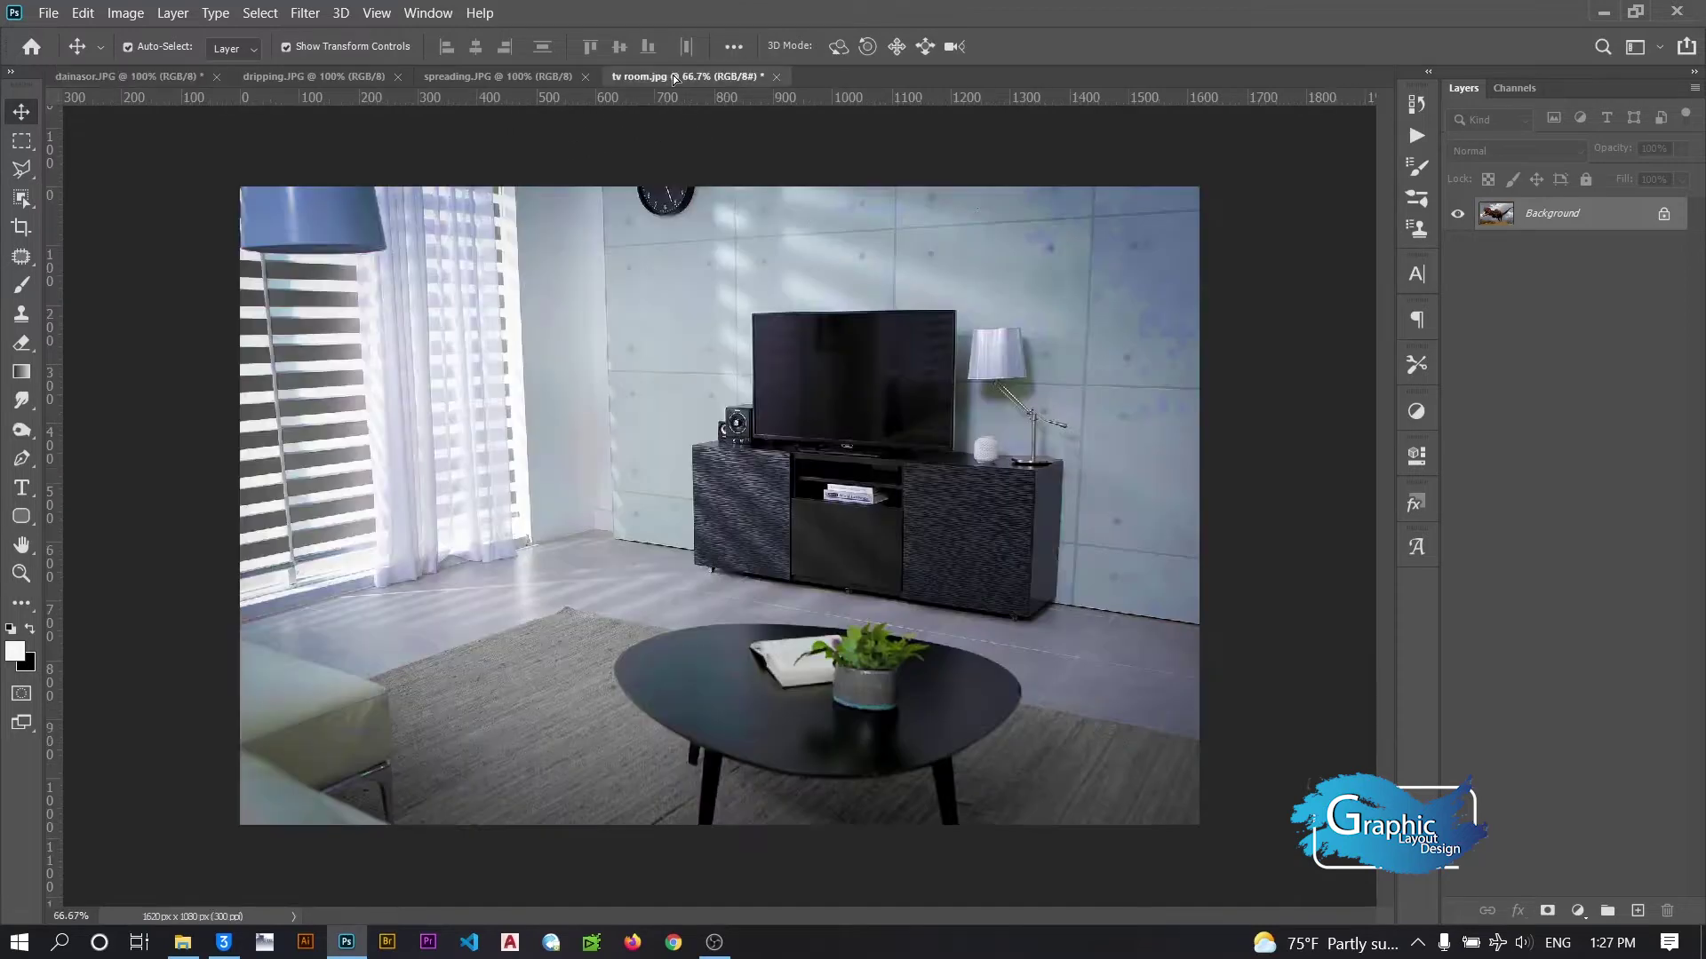
mouse_move(675, 79)
left_mouse_down()
mouse_move(699, 487)
mouse_move(831, 402)
left_mouse_up()
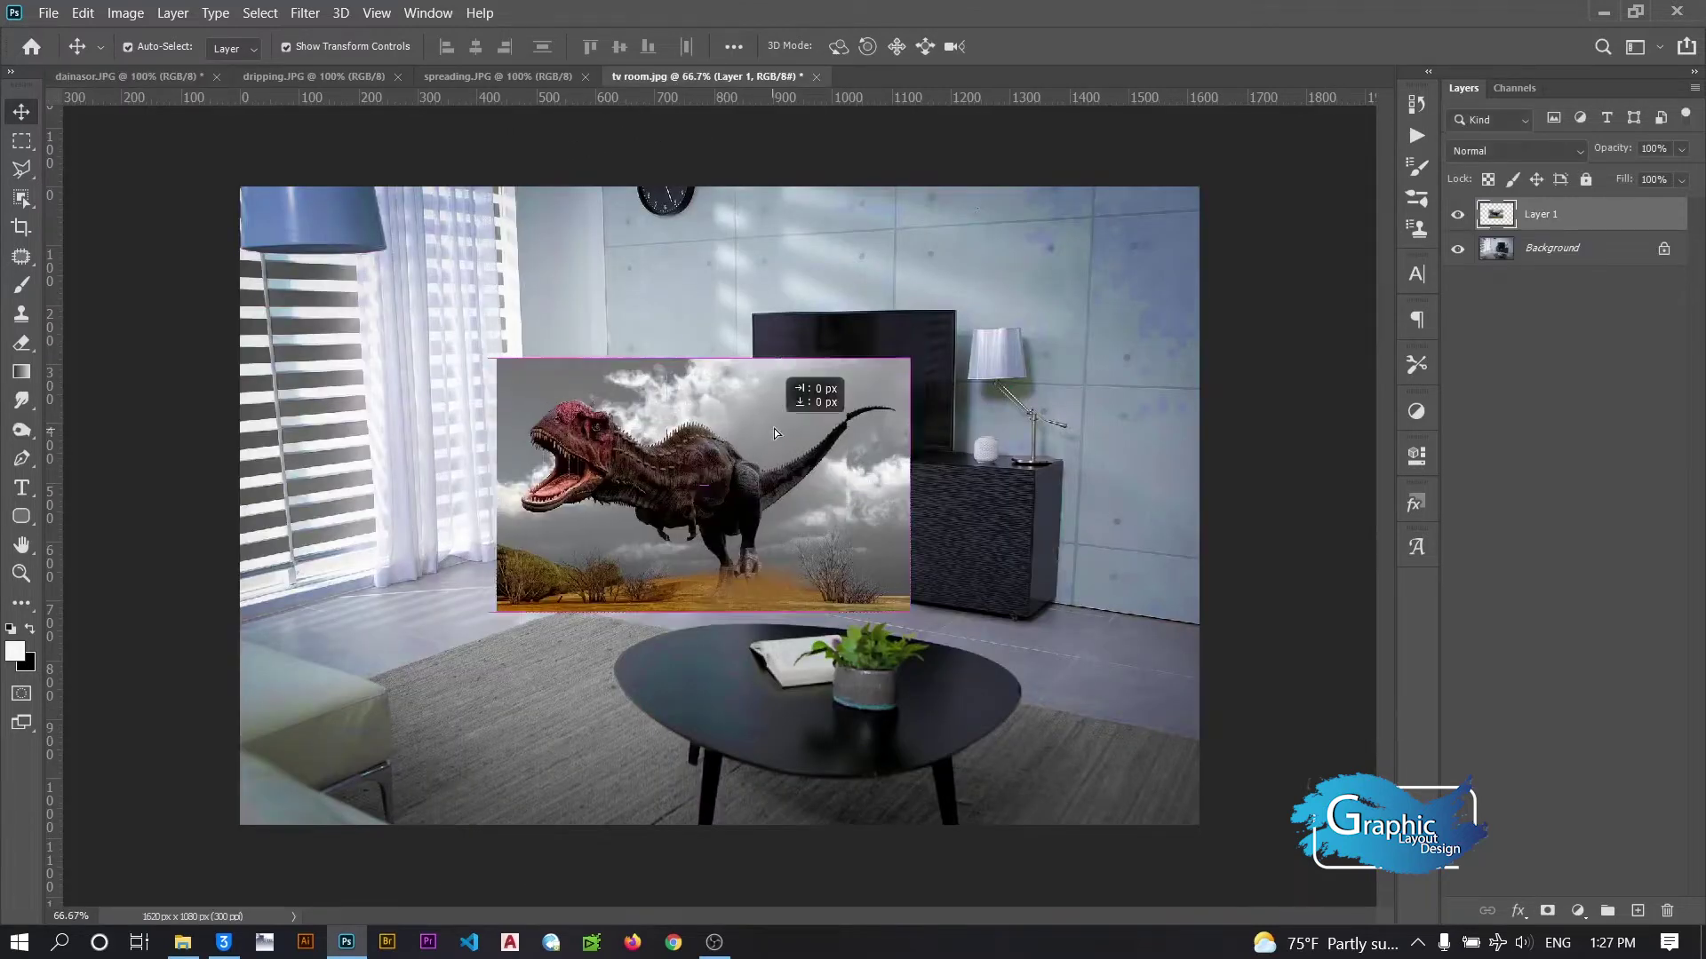
key("ctrl+t")
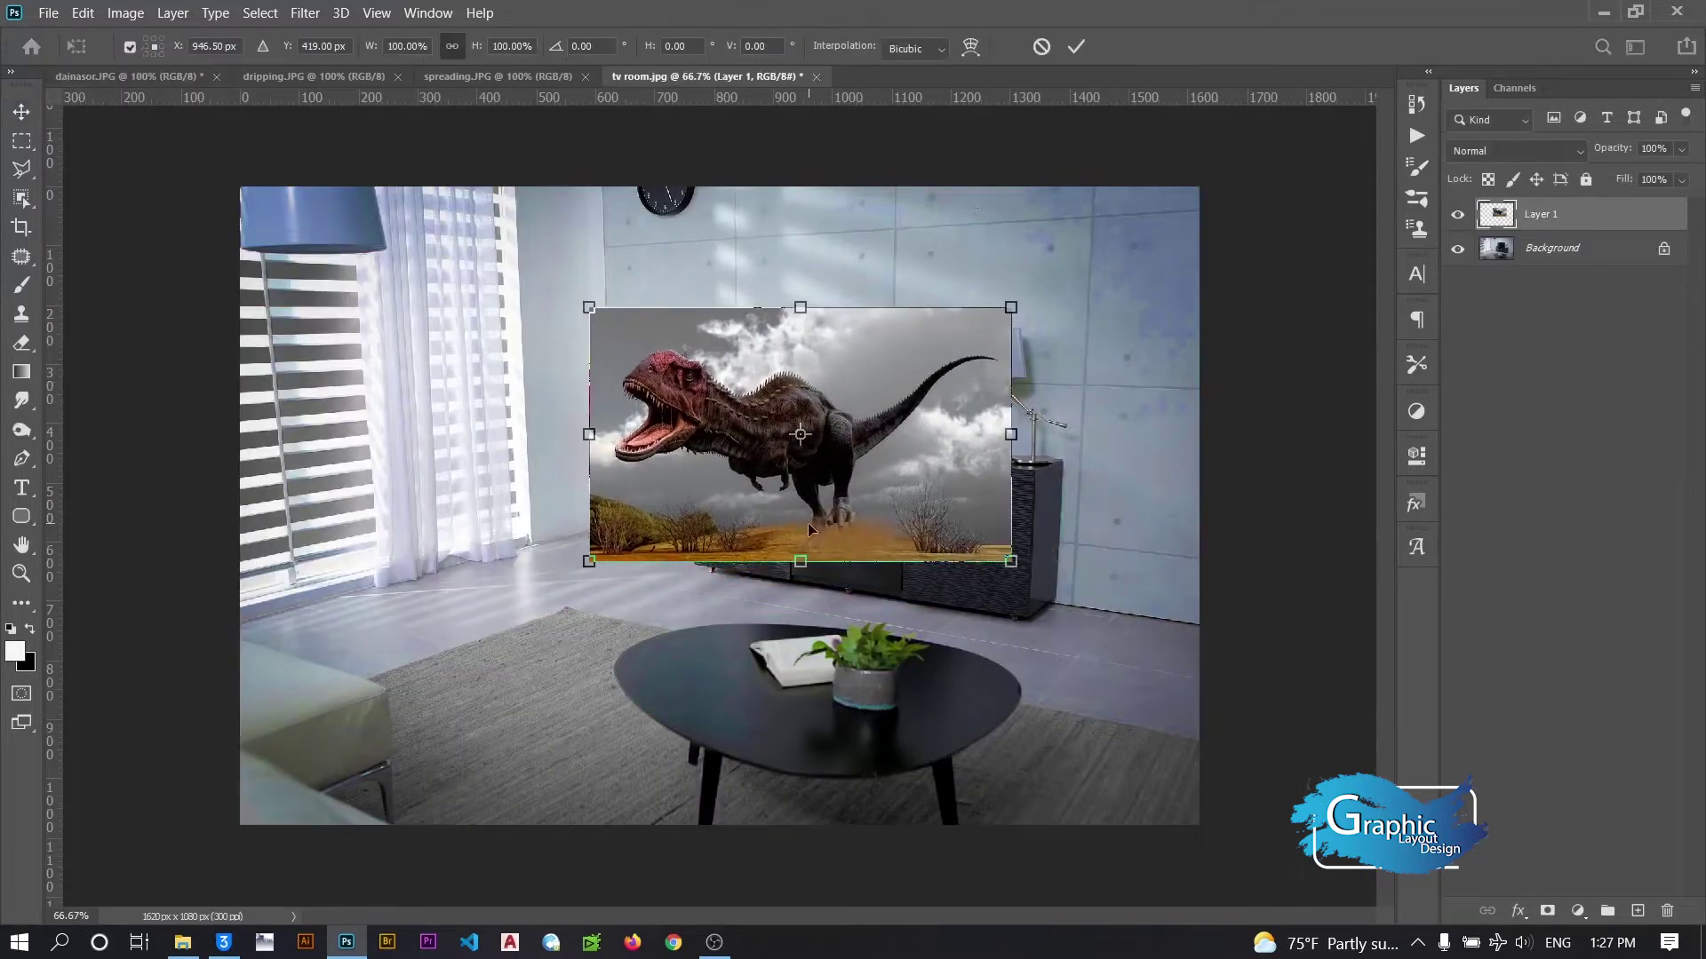
left_click_drag(800, 560, 800, 636)
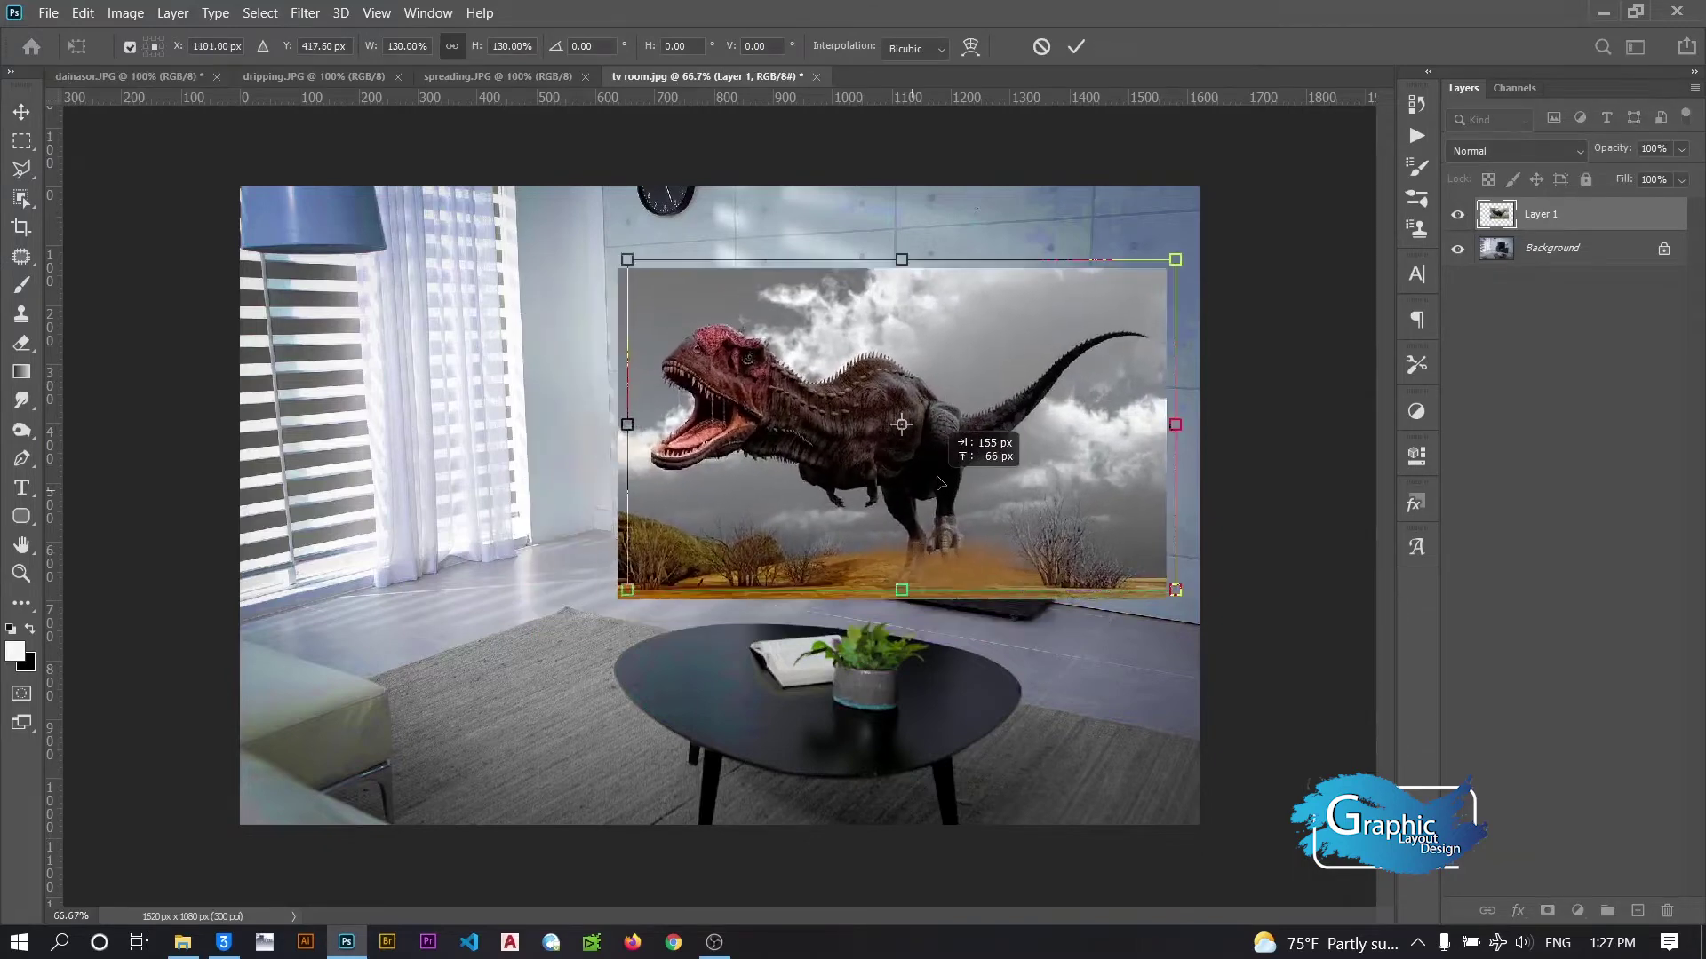
left_click_drag(837, 529, 942, 476)
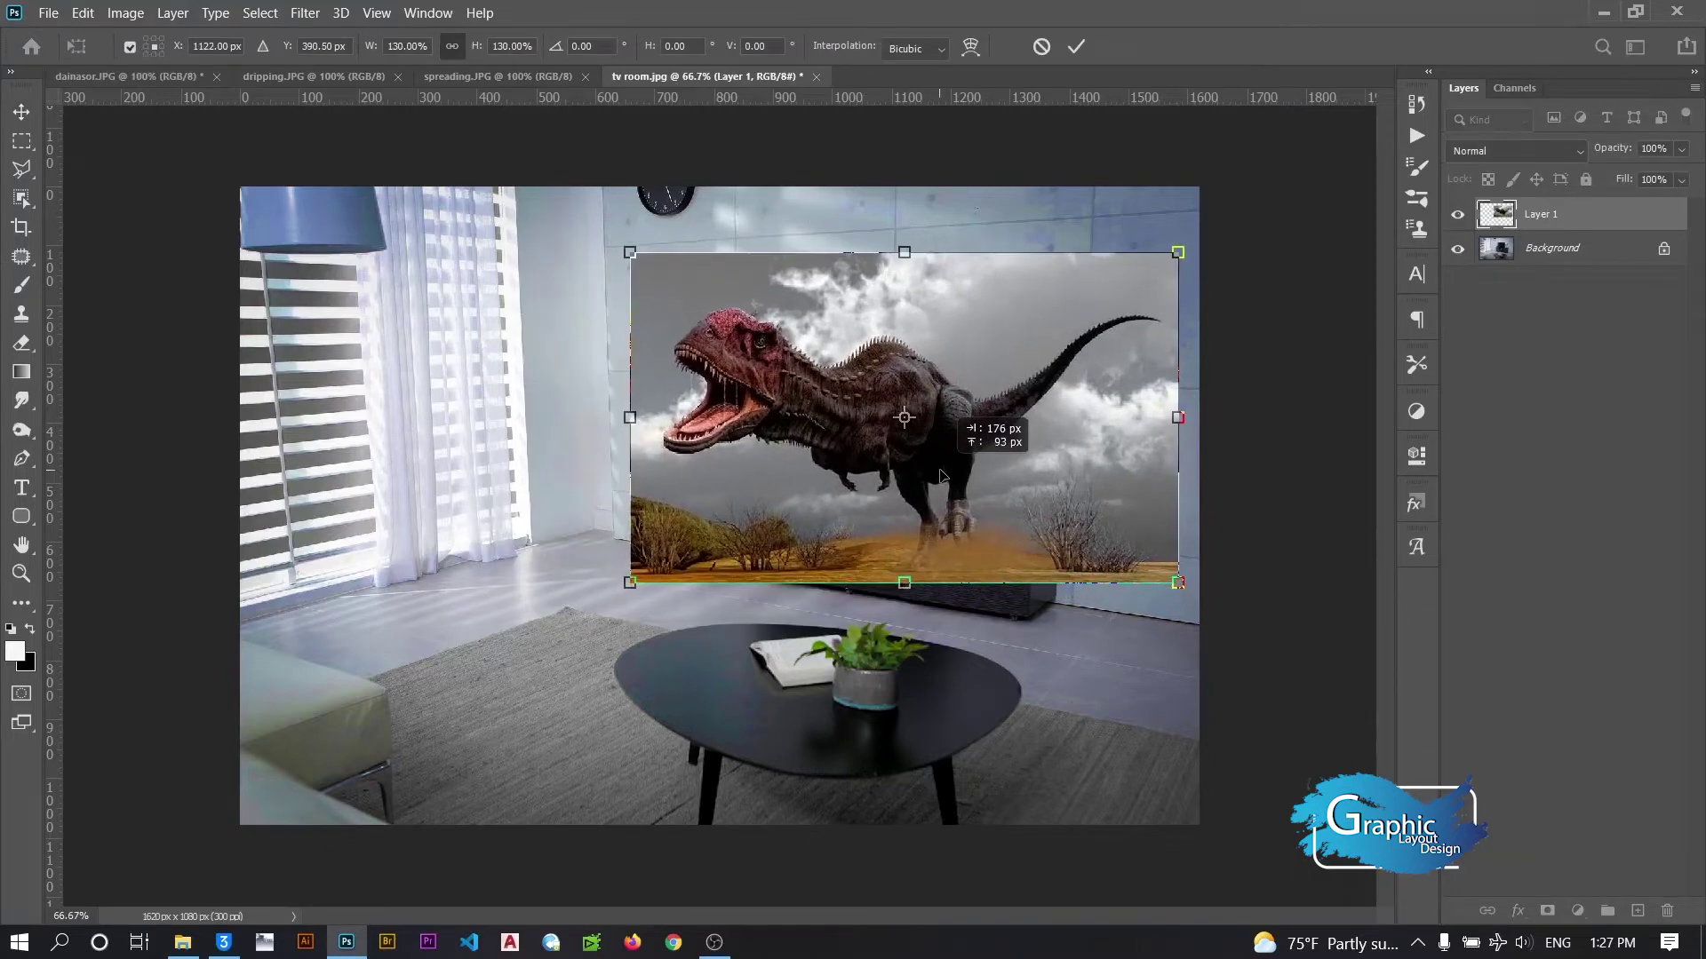
left_click(1080, 45)
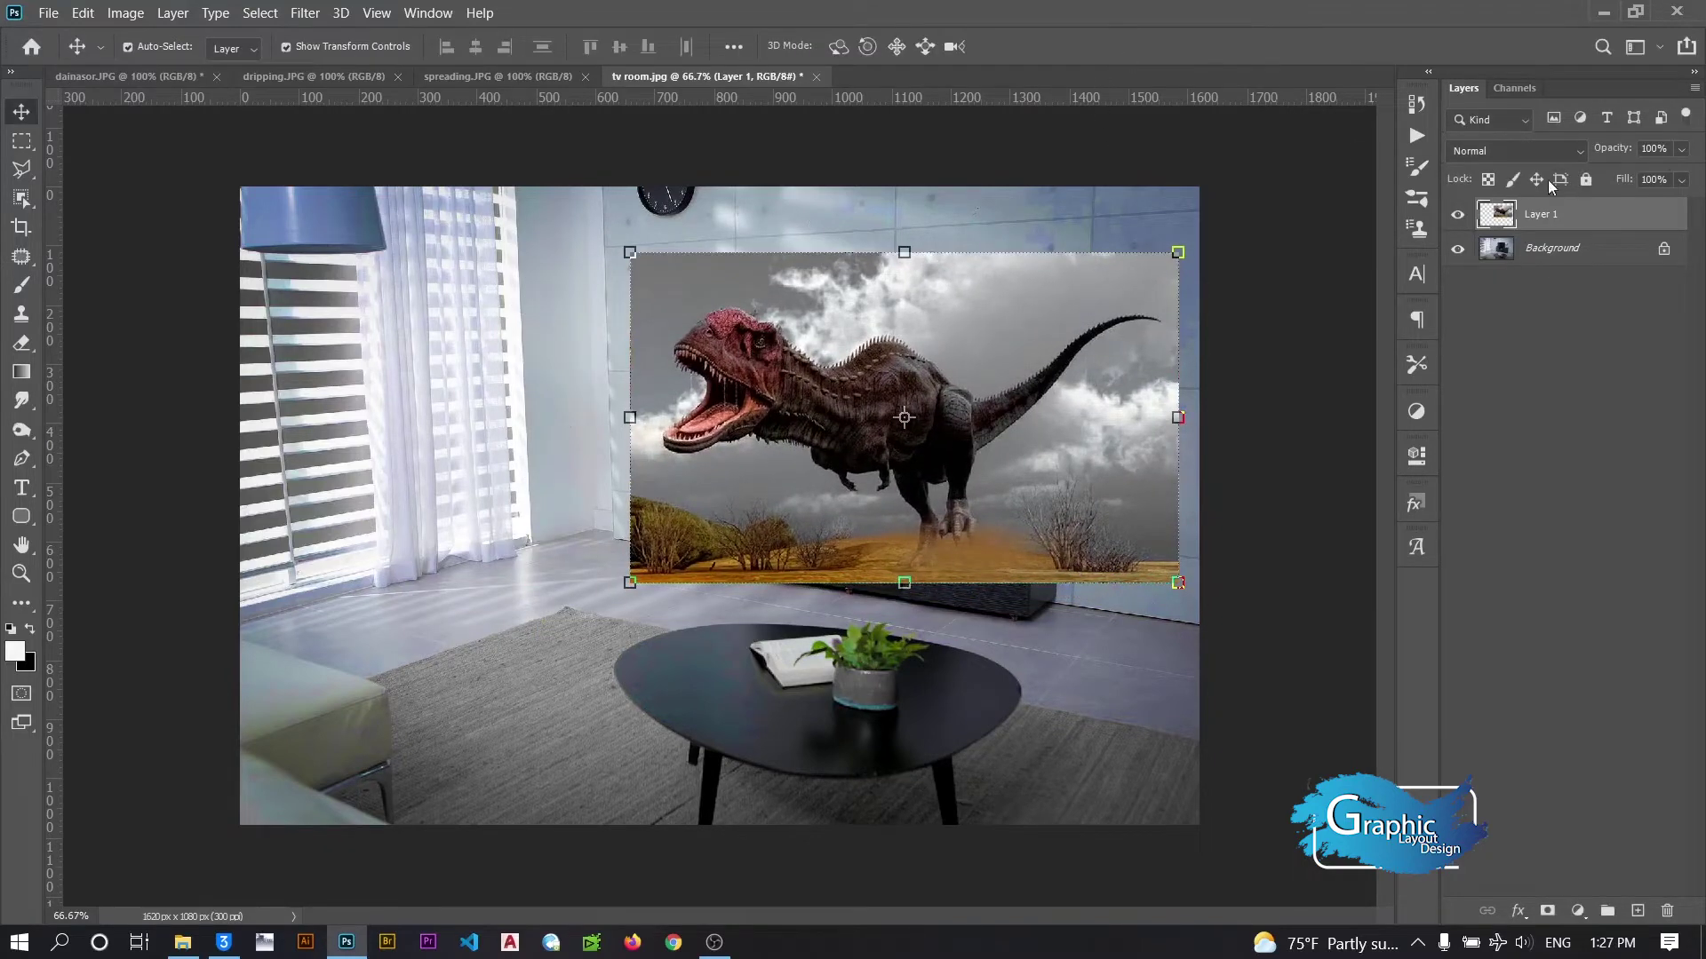
Lower Layer 1's opacity to see the TV and move the dinosaur up and left over it
left_click(1681, 151)
left_click_drag(1691, 175, 1656, 175)
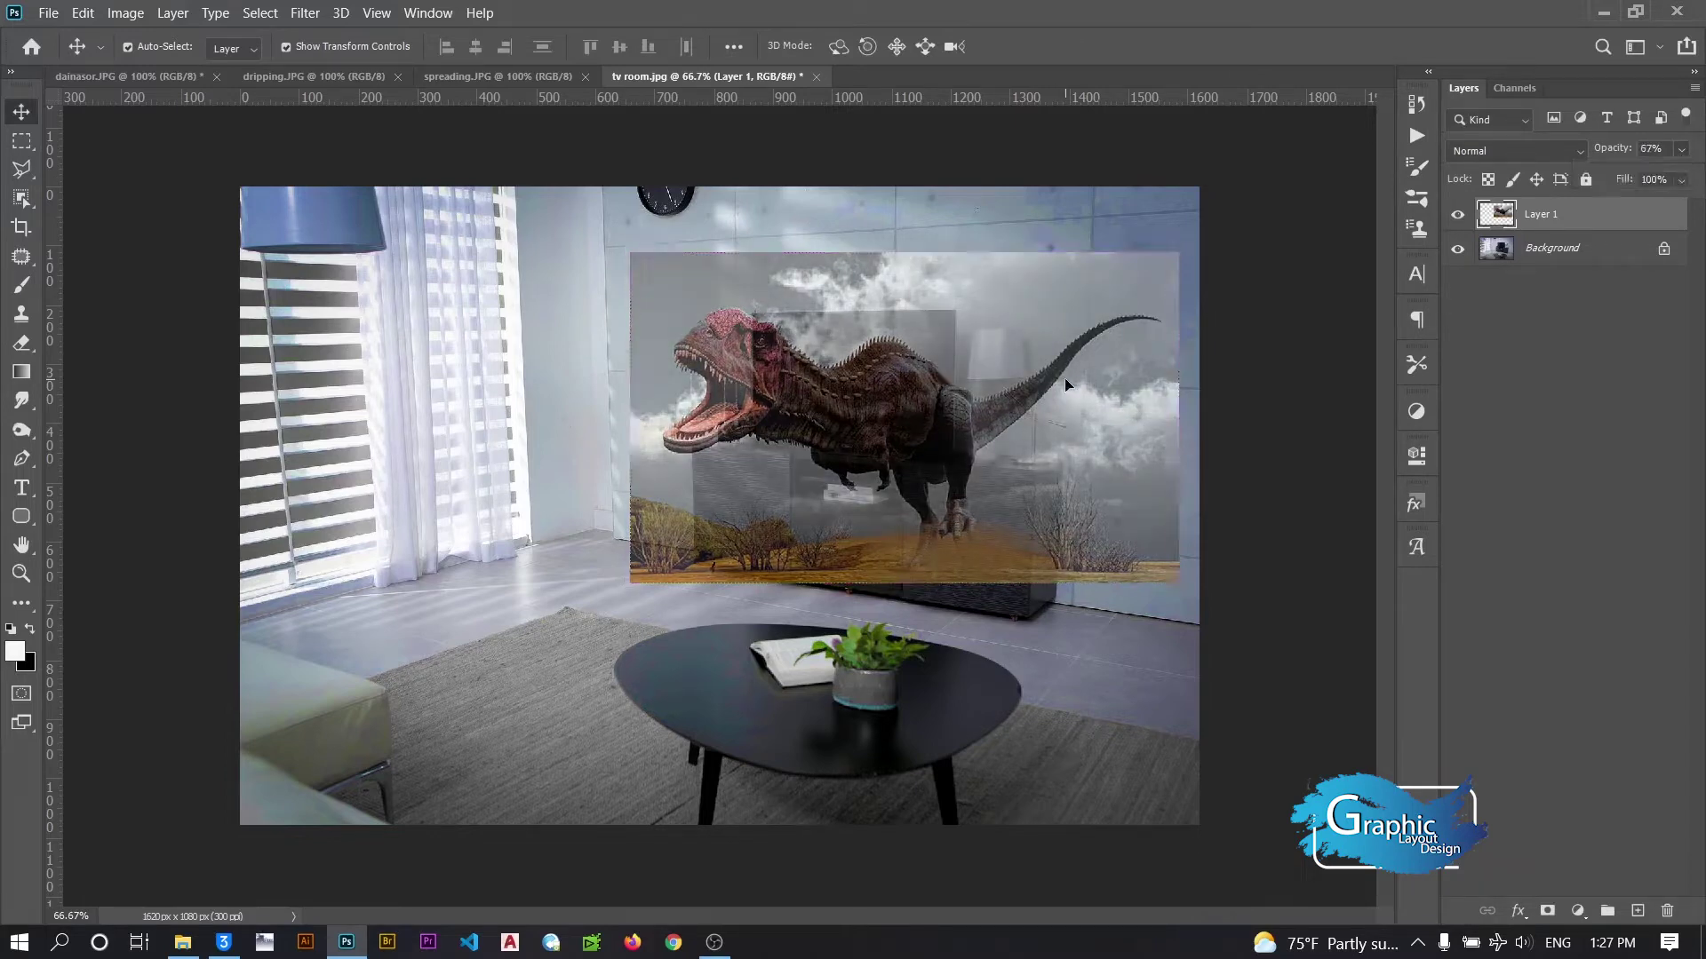
left_click(946, 397)
left_click_drag(946, 398, 924, 356)
Scale the dinosaur to about 95% to align with the TV, then restore 100% opacity
left_click(600, 543)
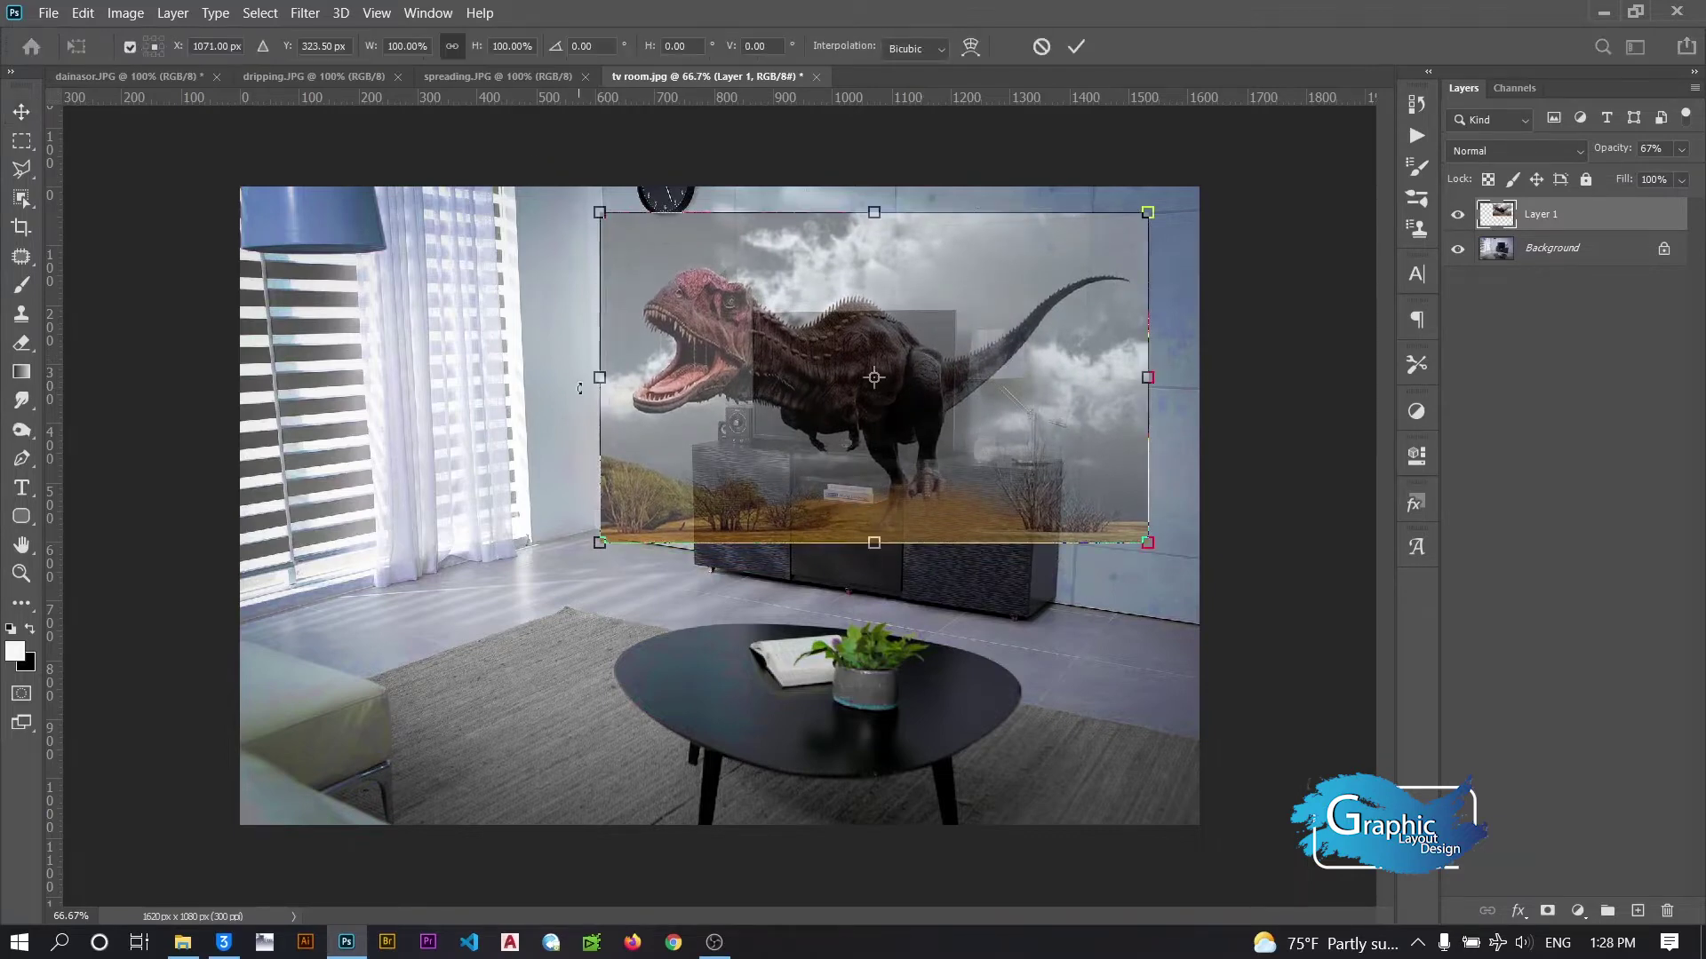
left_click_drag(599, 543, 612, 536)
left_click_drag(822, 495, 809, 500)
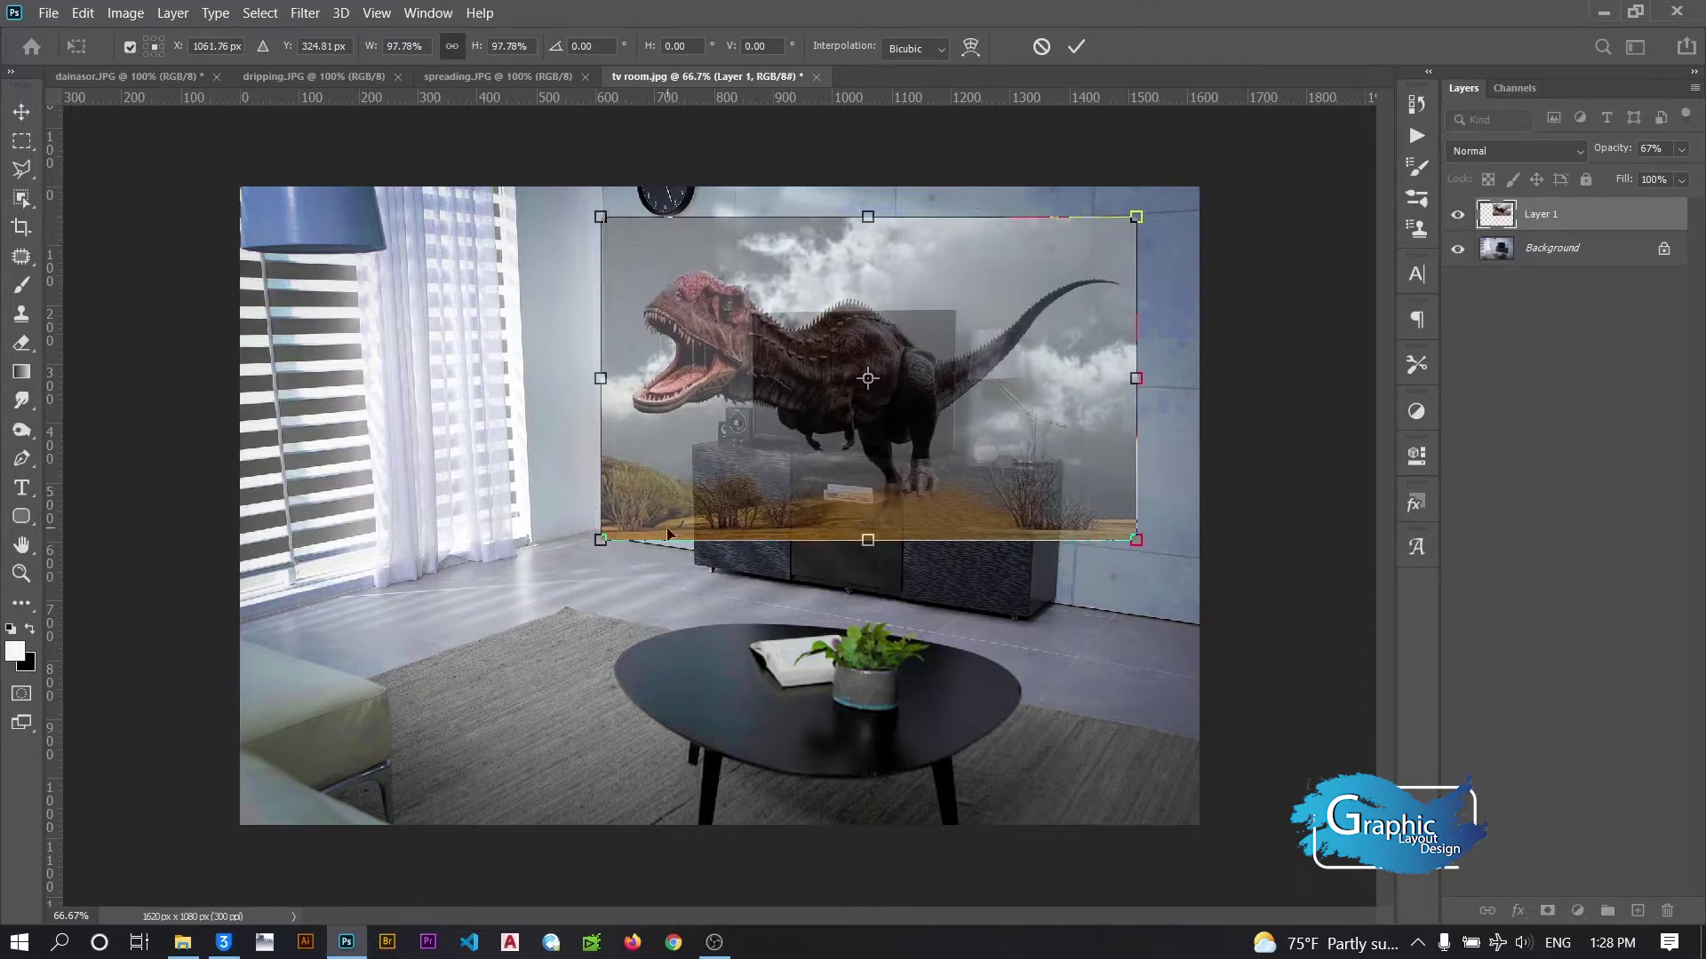
left_click_drag(602, 537, 621, 526)
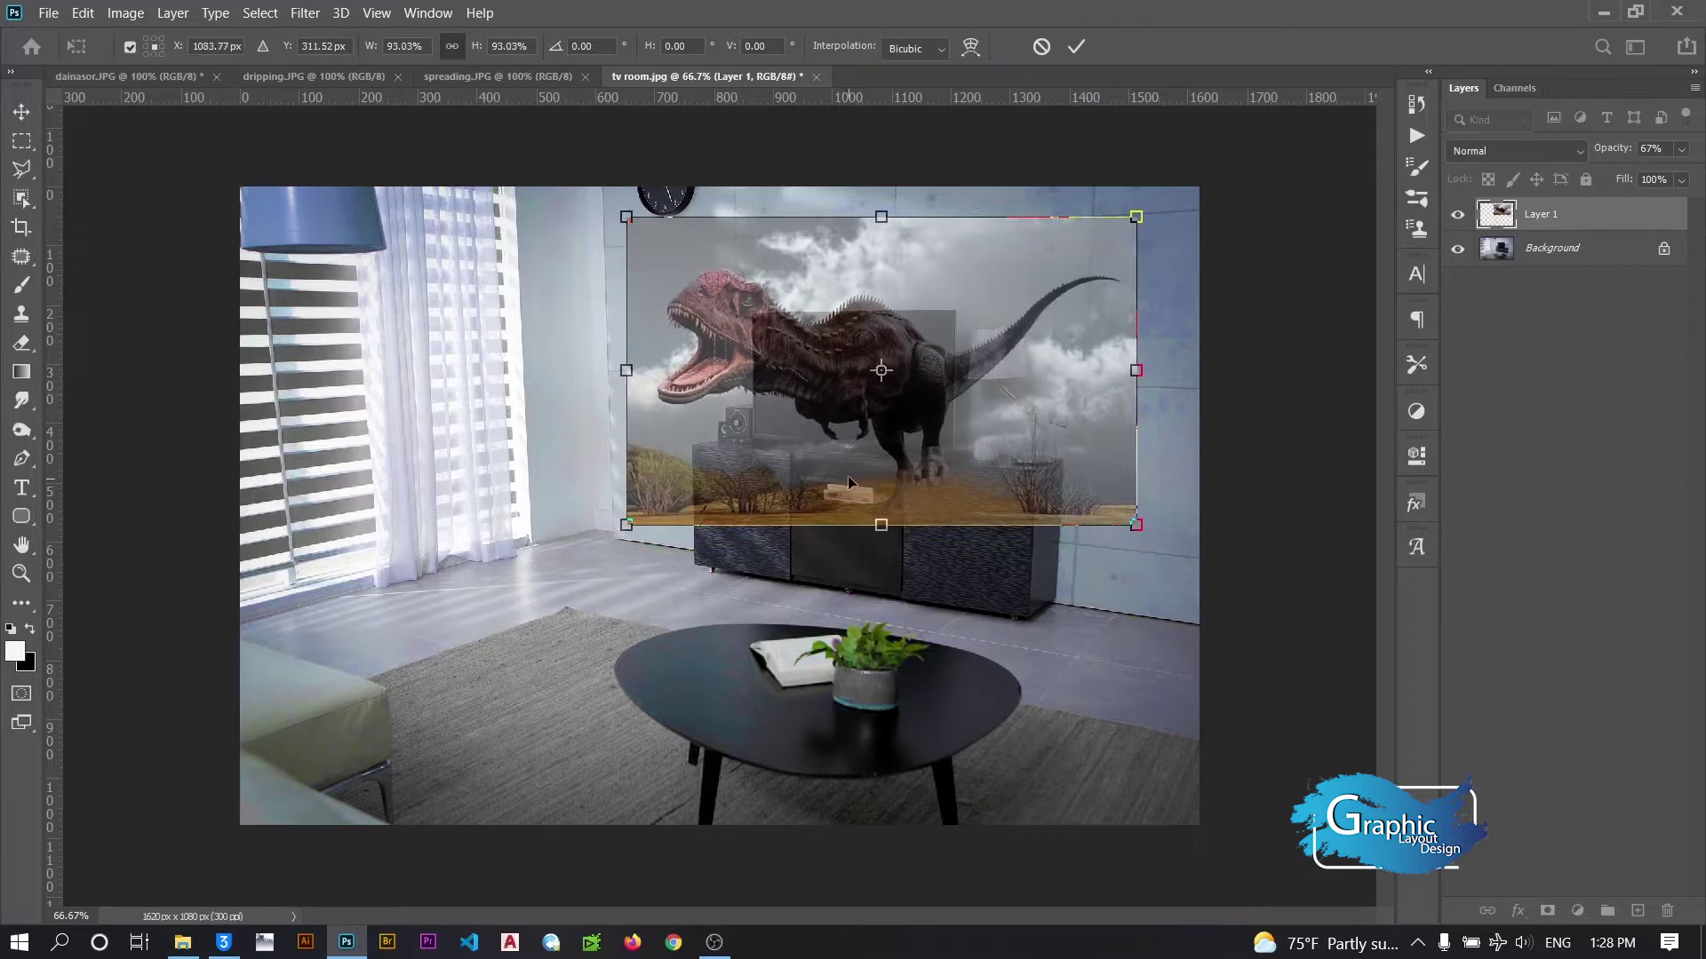
left_click_drag(848, 476, 851, 480)
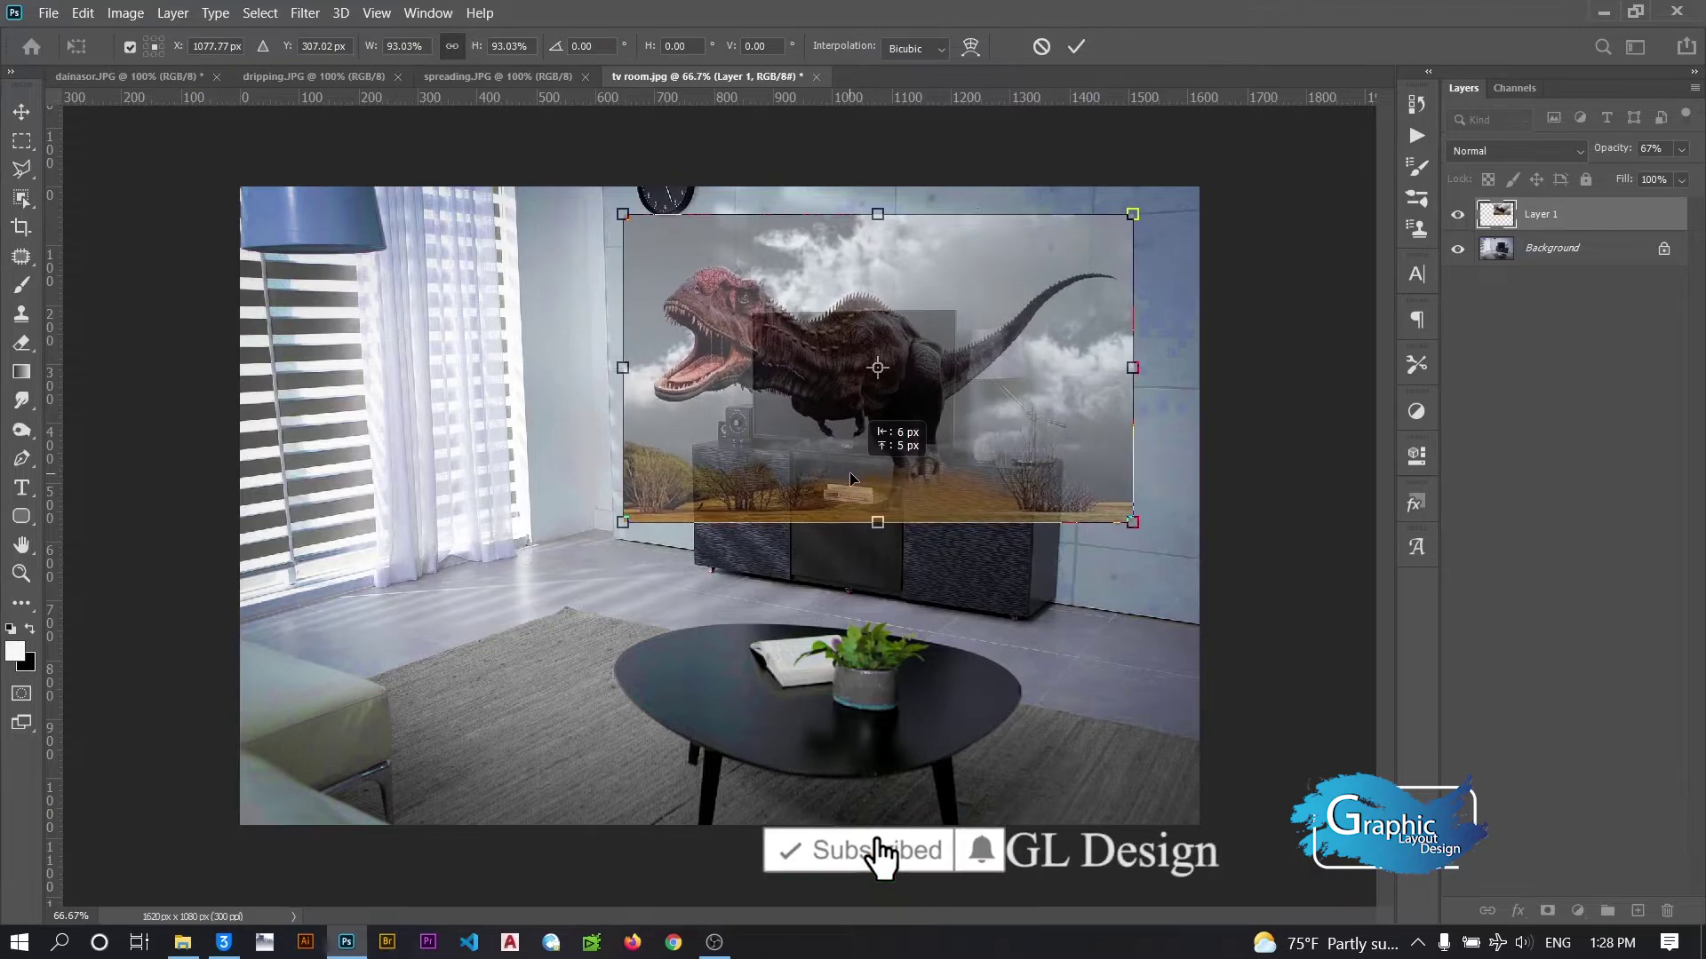
left_click_drag(622, 522, 611, 528)
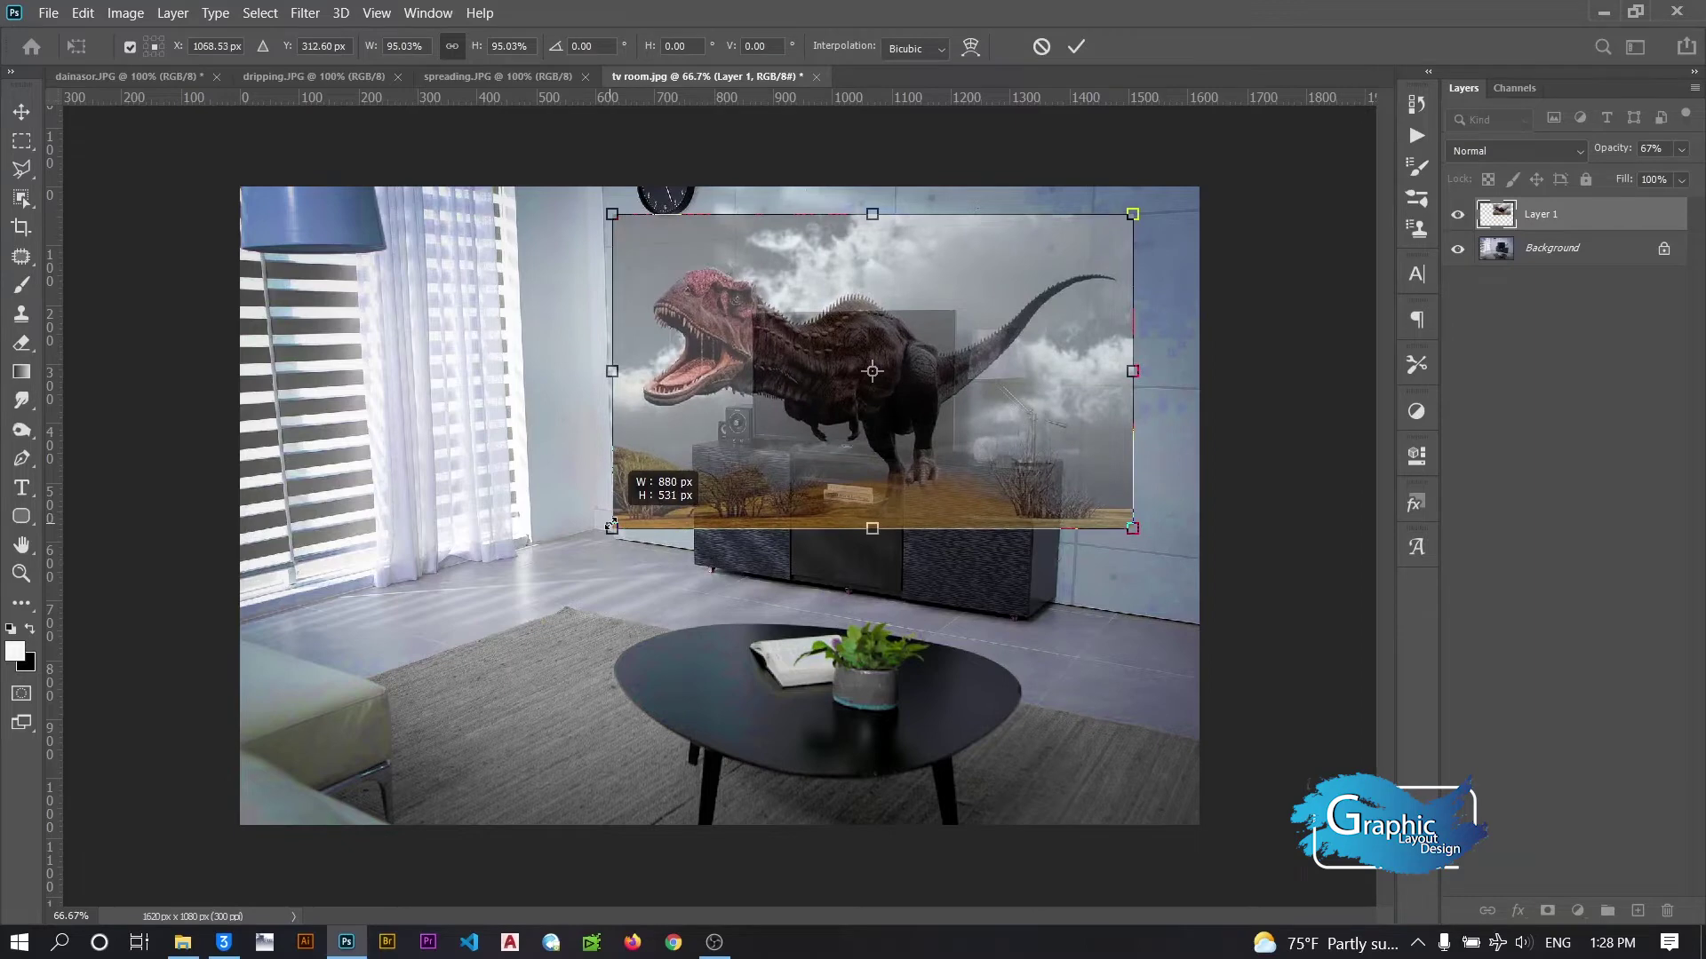
left_click(1077, 49)
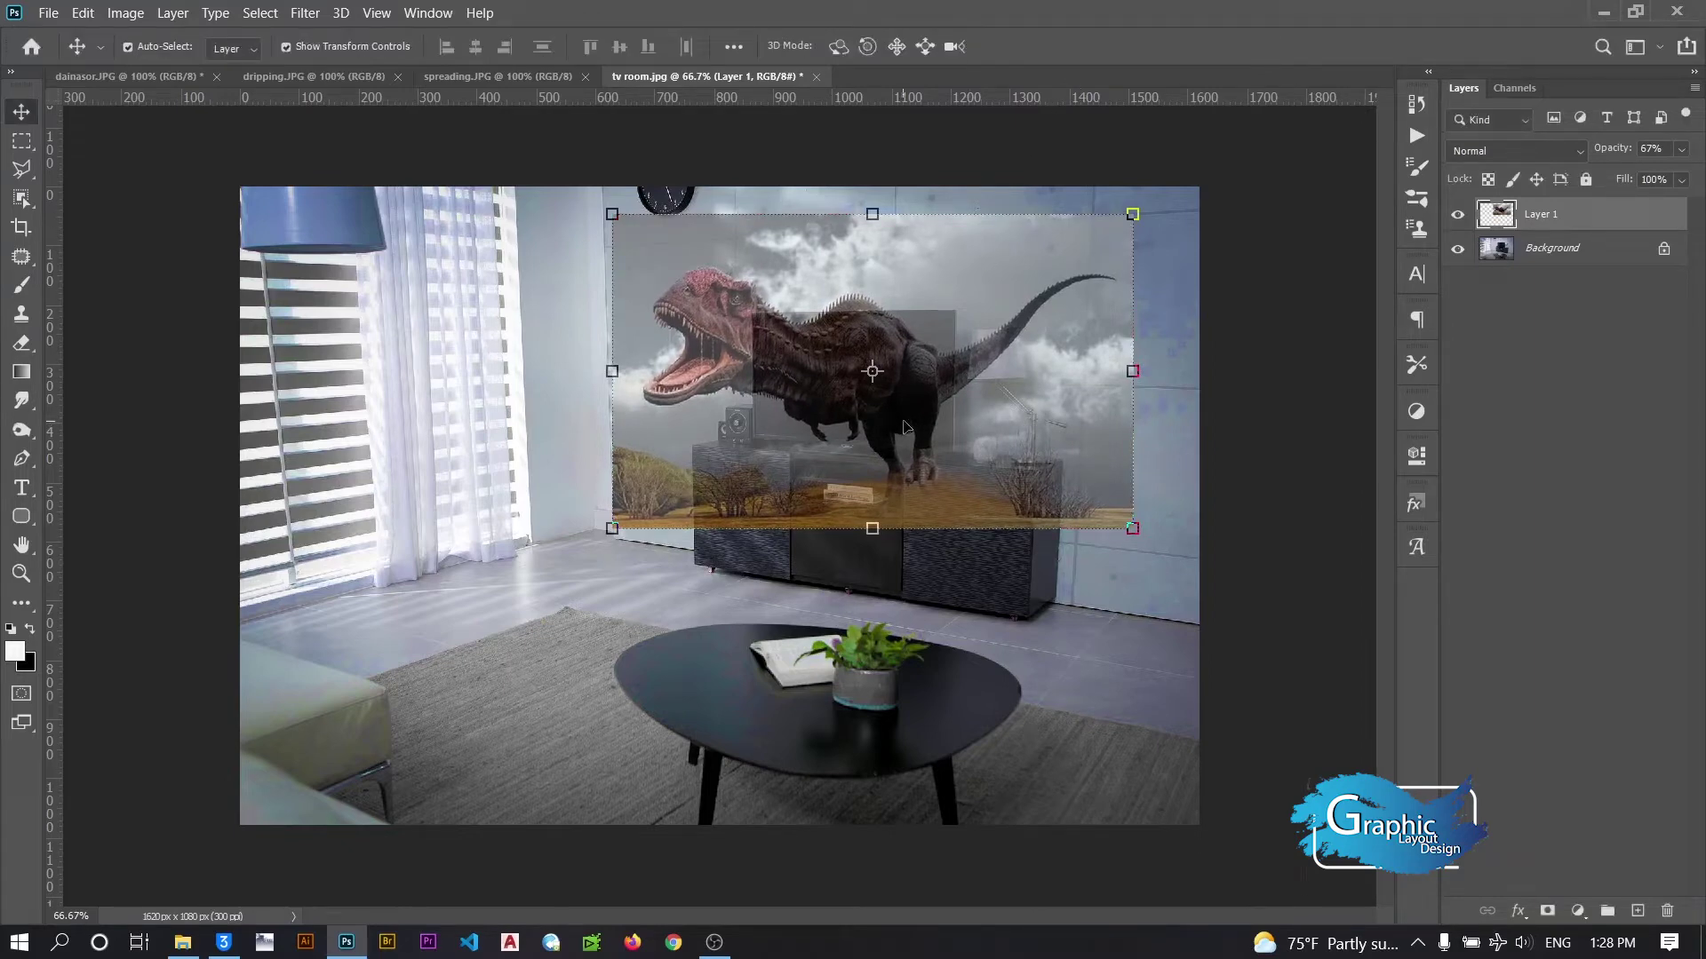
left_click(1689, 155)
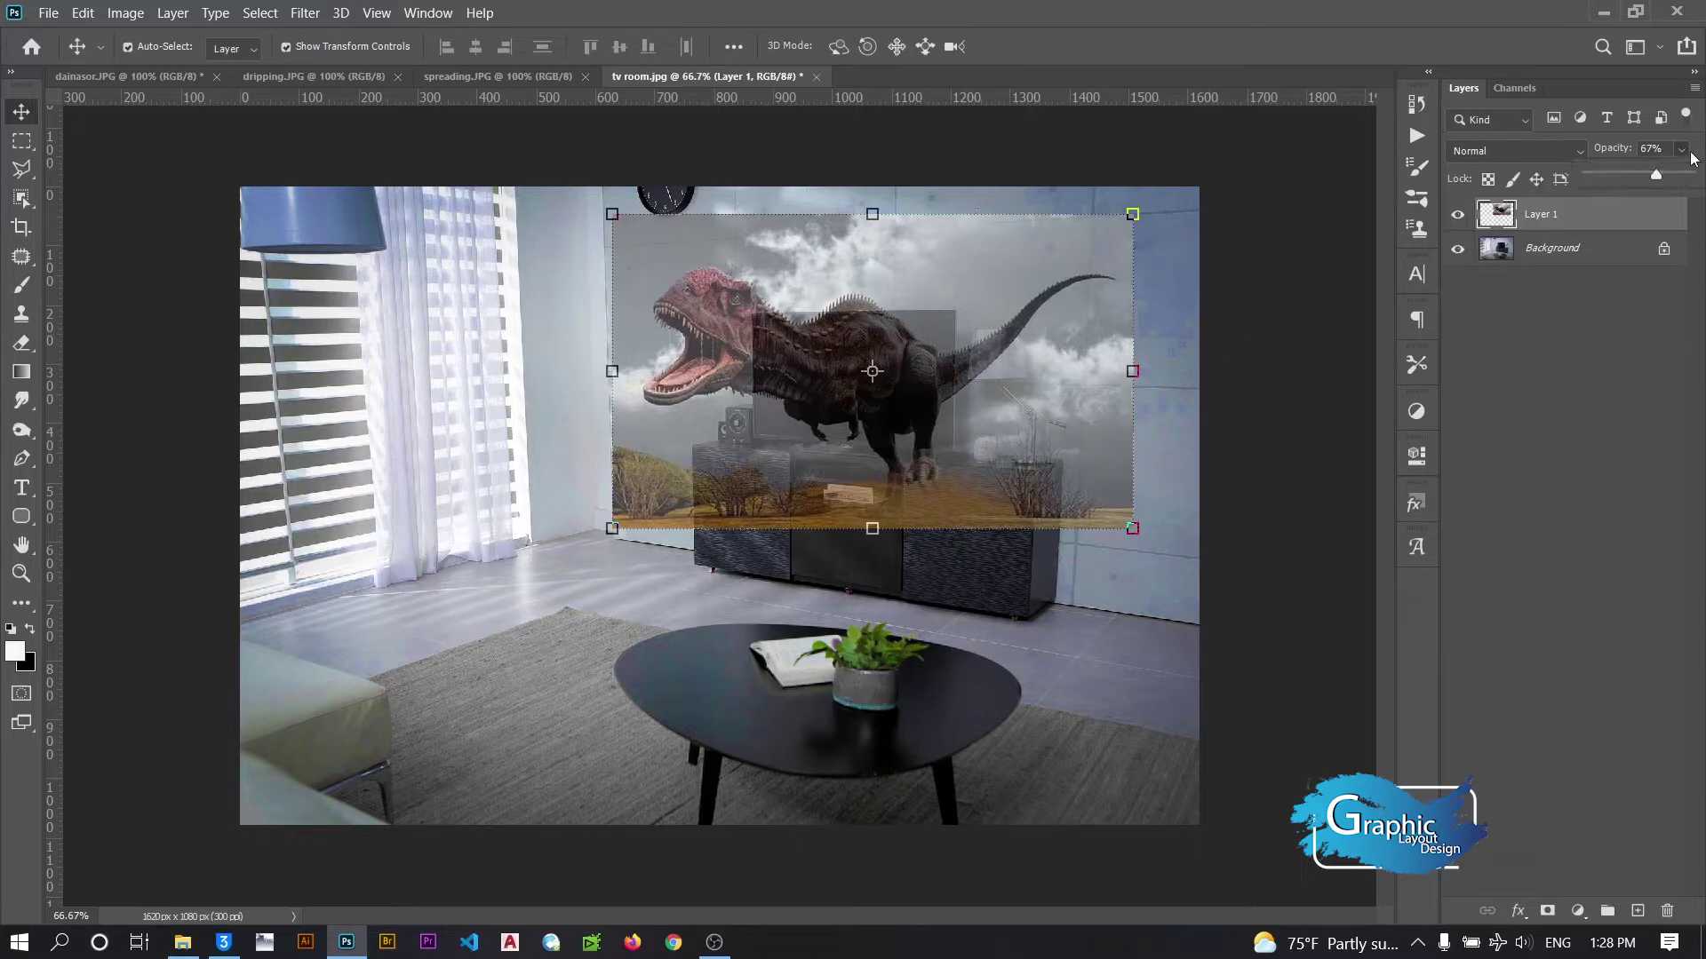
left_click_drag(1675, 176, 1690, 175)
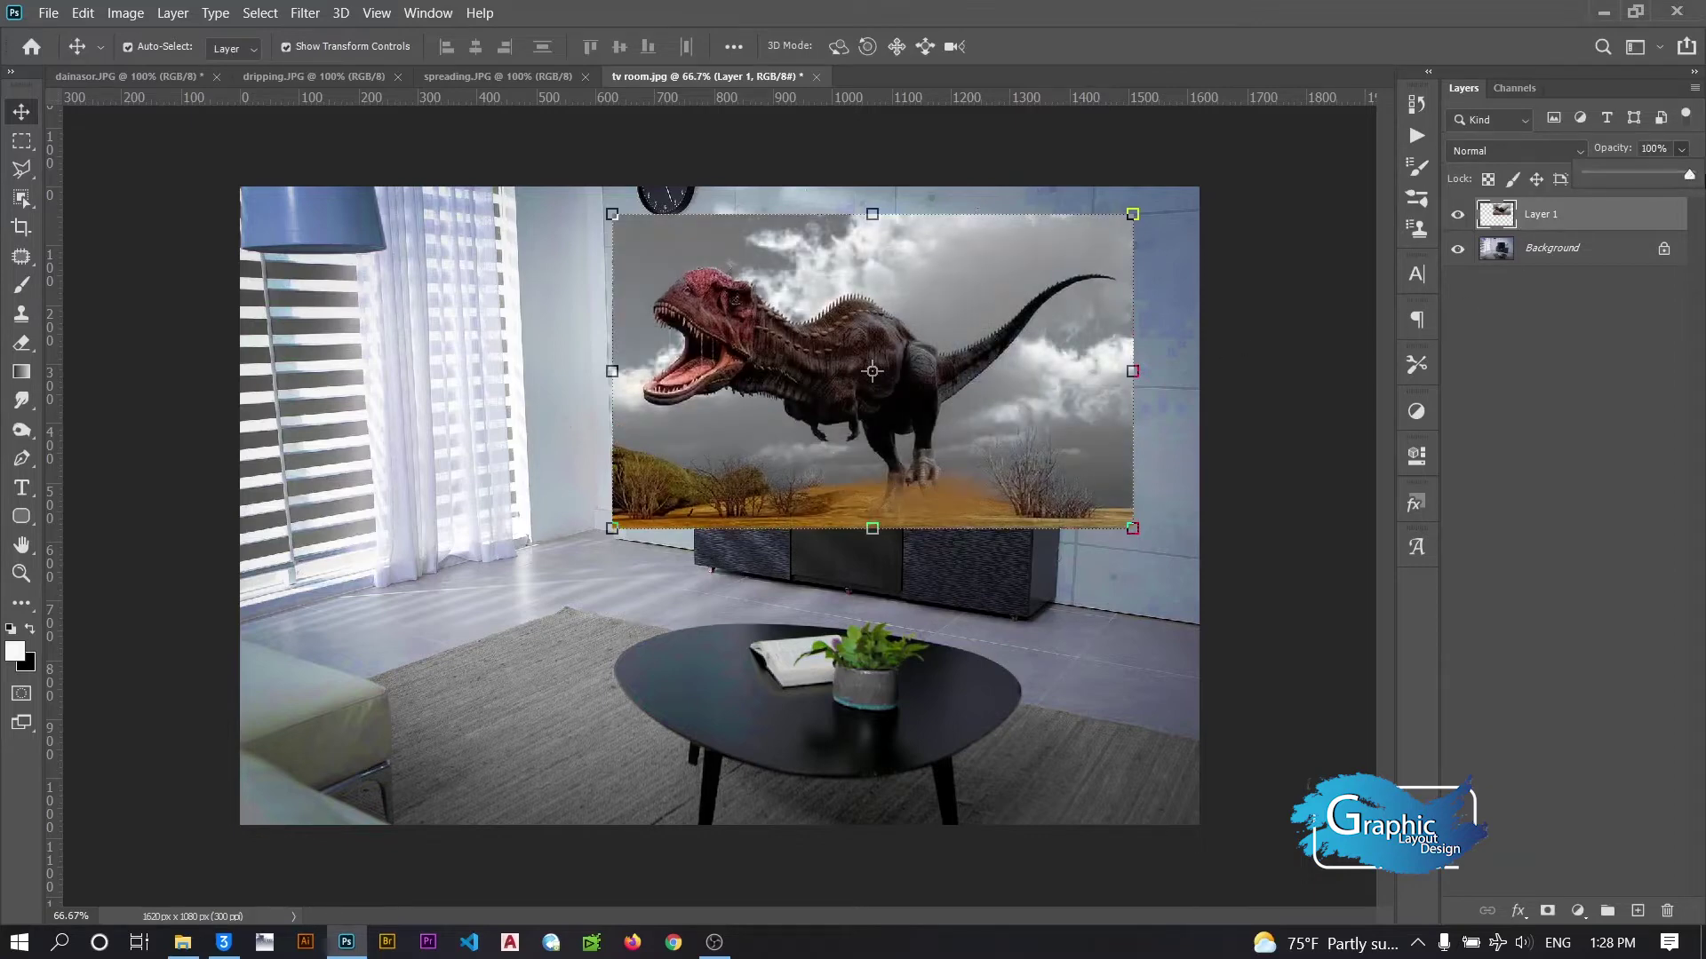
Select the dinosaur with the Object Selection Tool and add a layer mask hiding its background
left_click(21, 197)
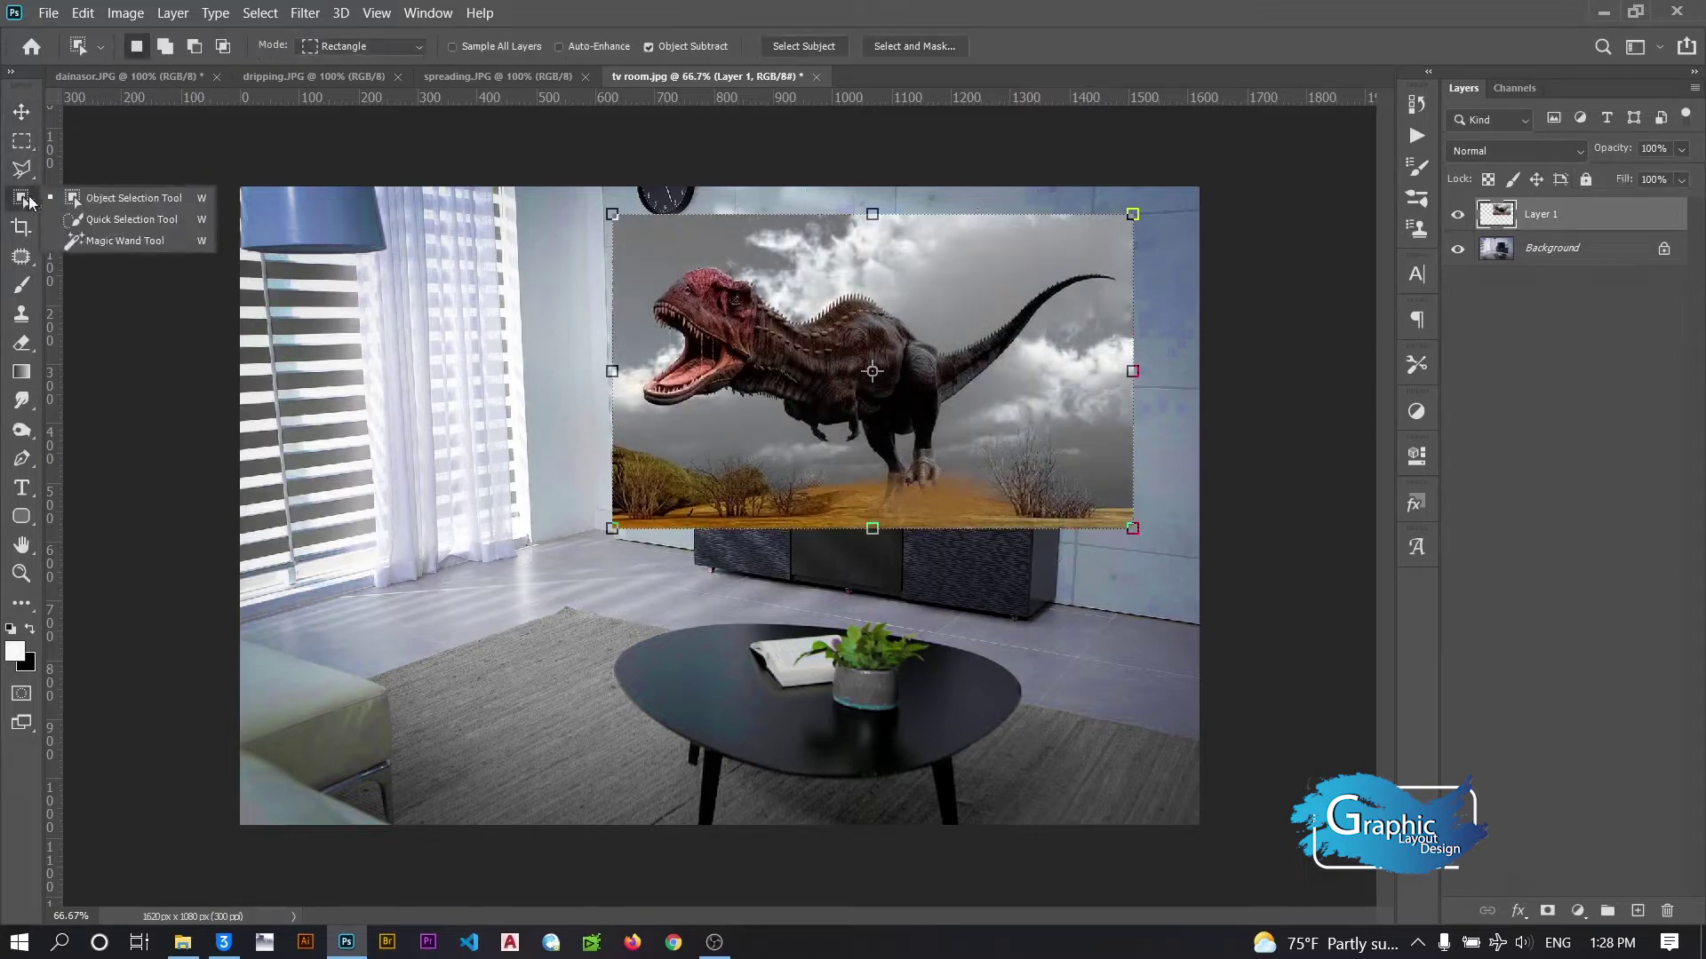
left_click(98, 201)
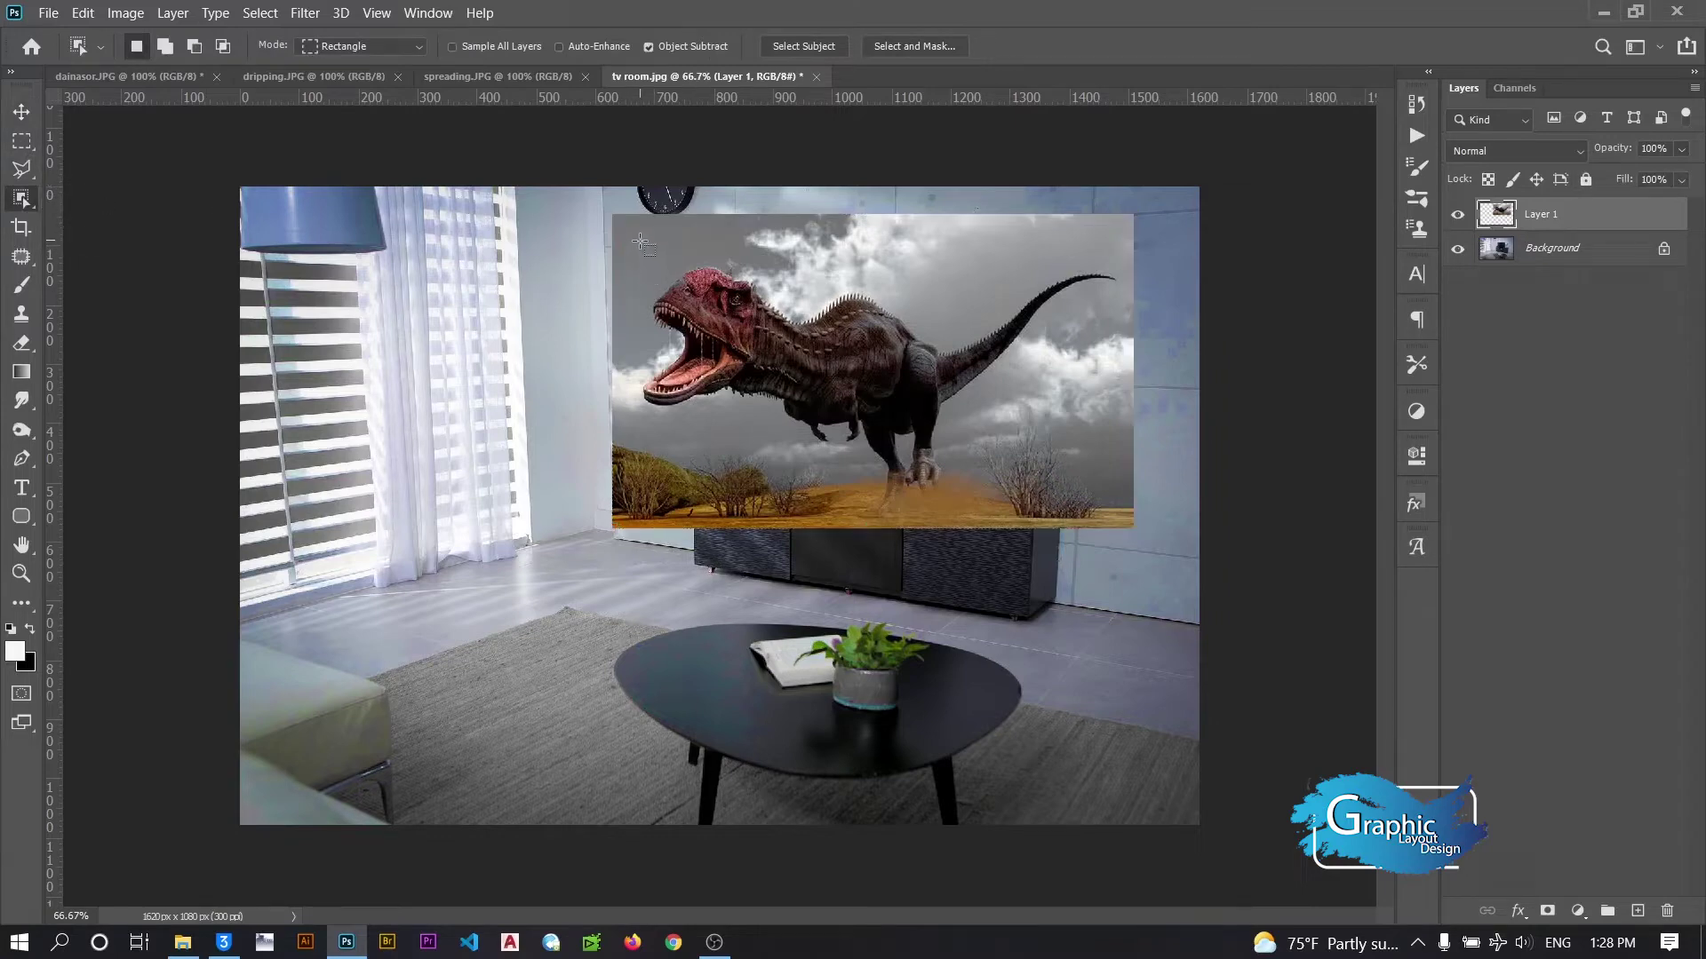
mouse_move(640, 238)
left_mouse_down()
mouse_move(930, 447)
mouse_move(1123, 496)
left_mouse_up()
left_click(1547, 912)
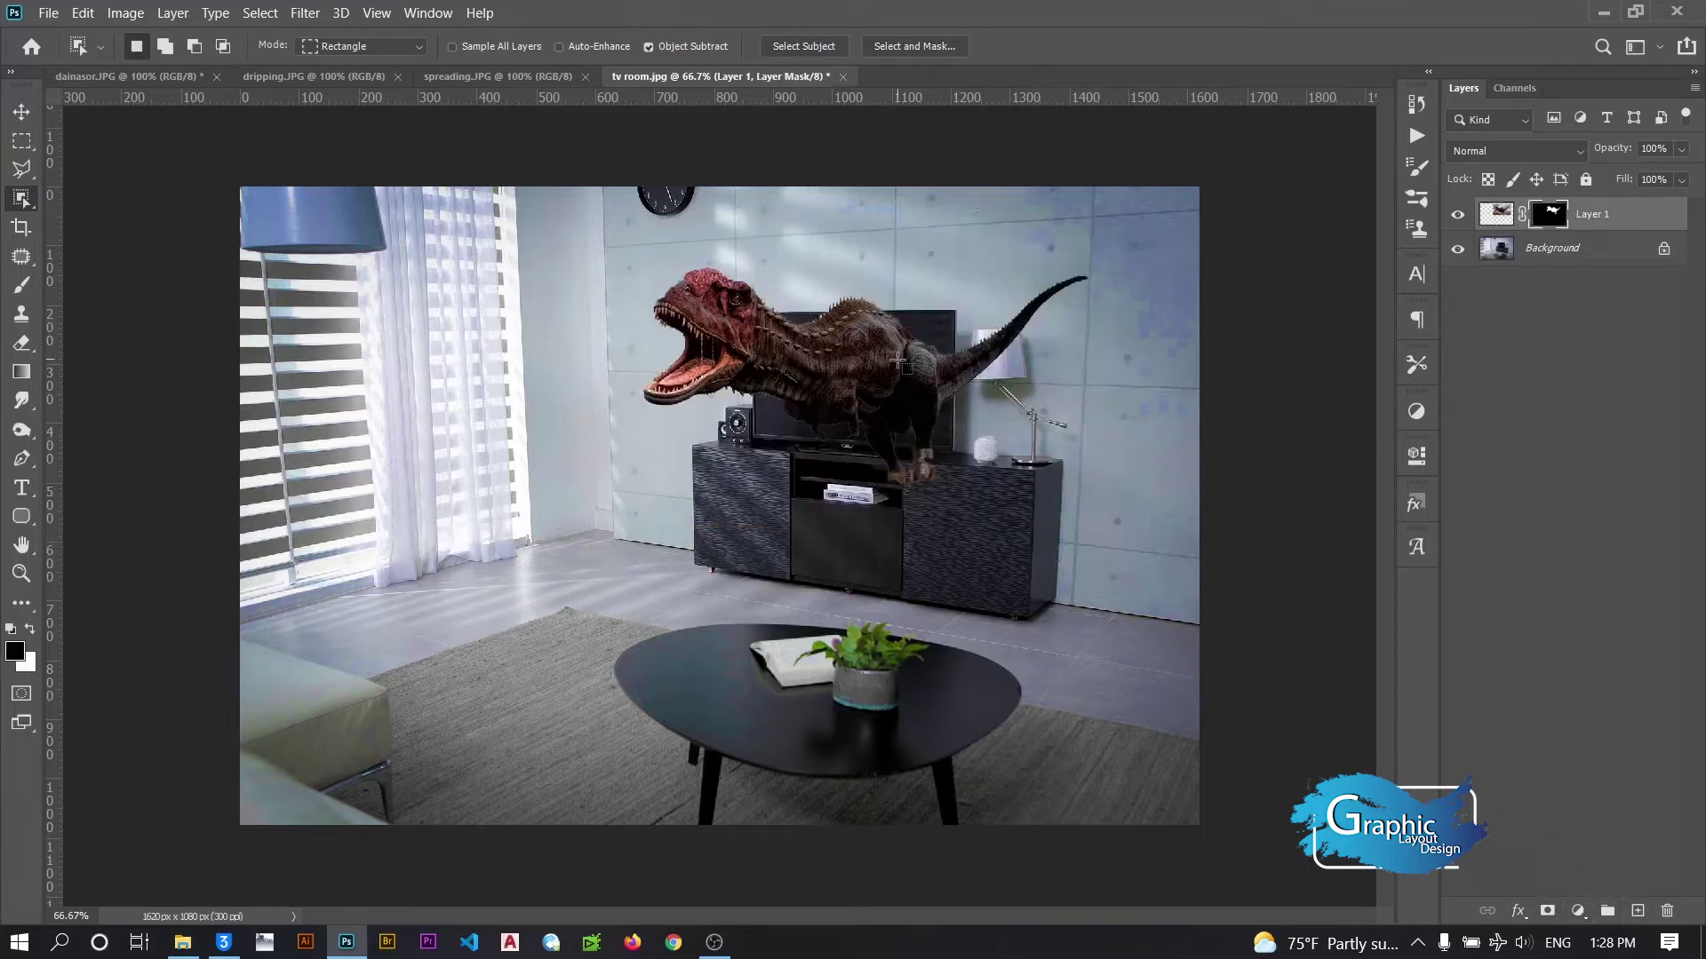
key("z")
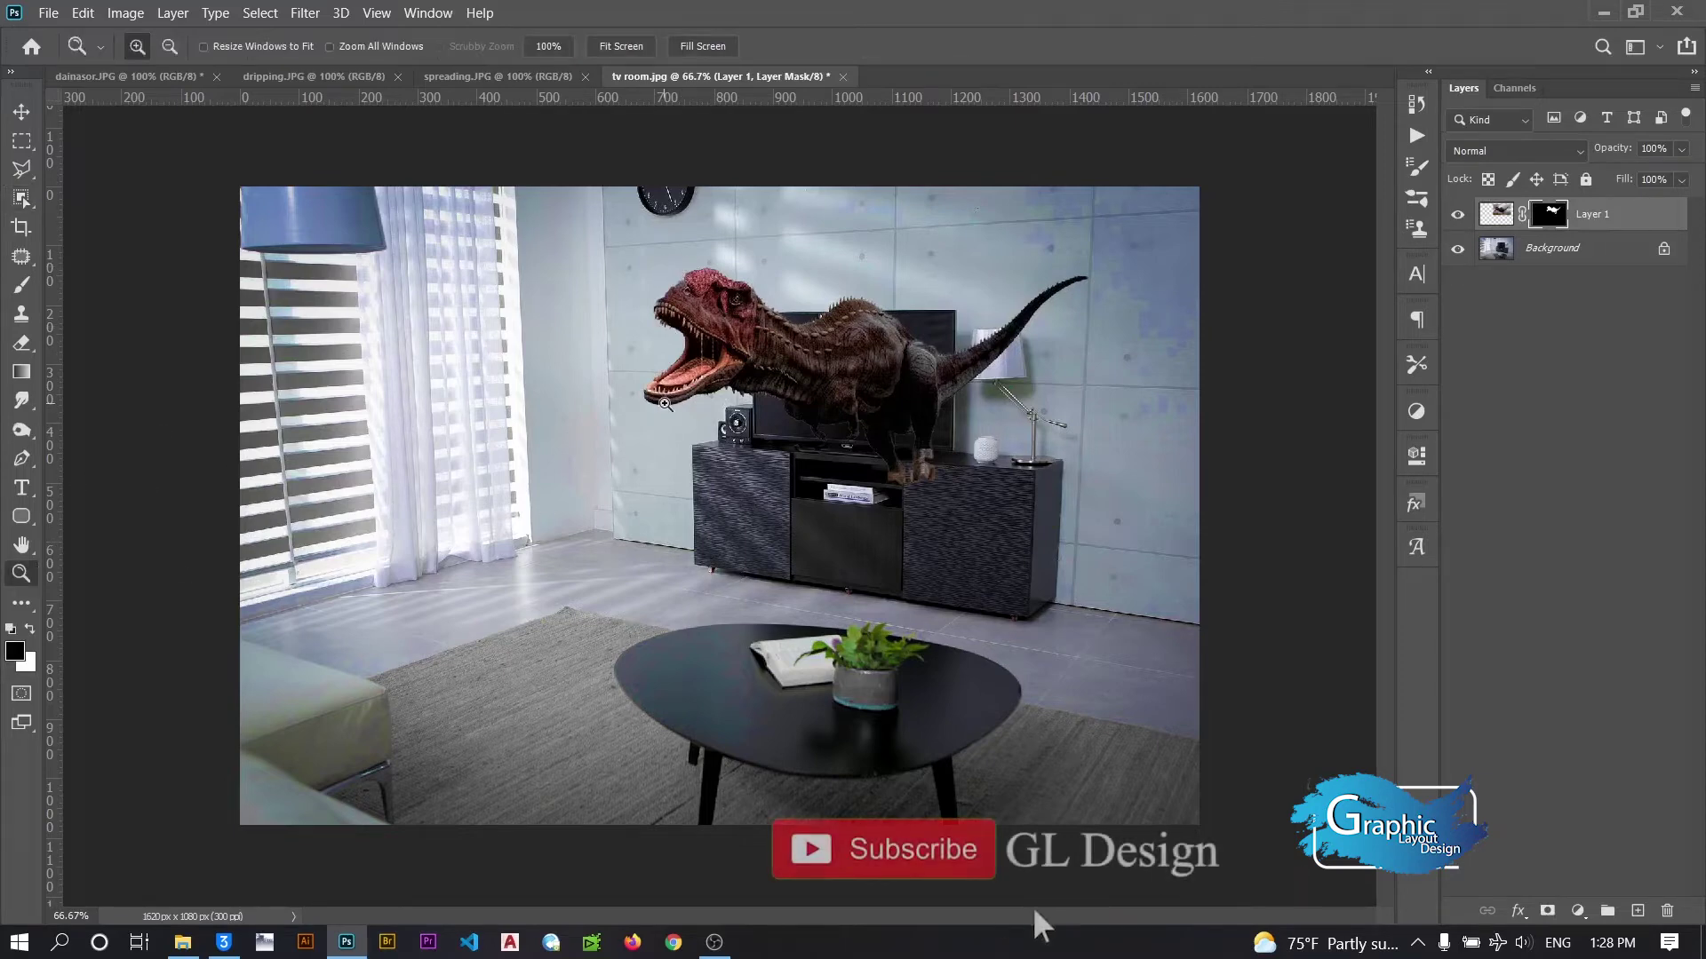
Zoom in on the dinosaur's head and mouth
left_click(658, 242)
left_click(657, 242)
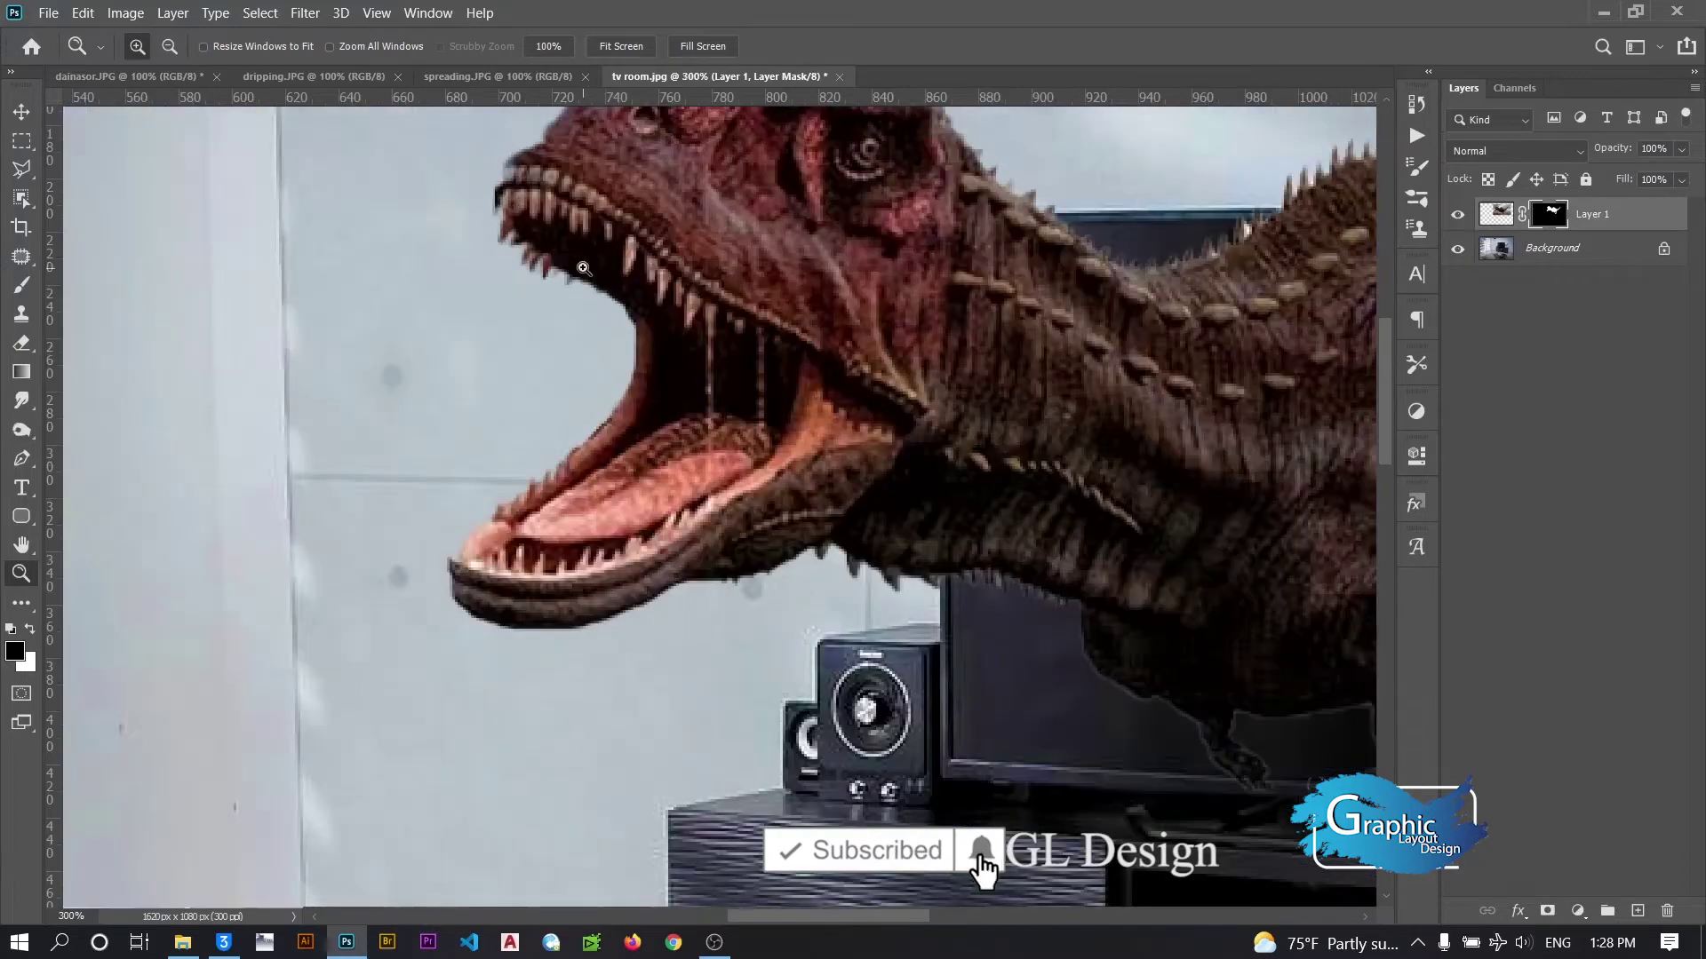
left_click(706, 345)
mouse_move(720, 373)
left_mouse_down()
mouse_move(729, 505)
mouse_move(695, 589)
left_mouse_up()
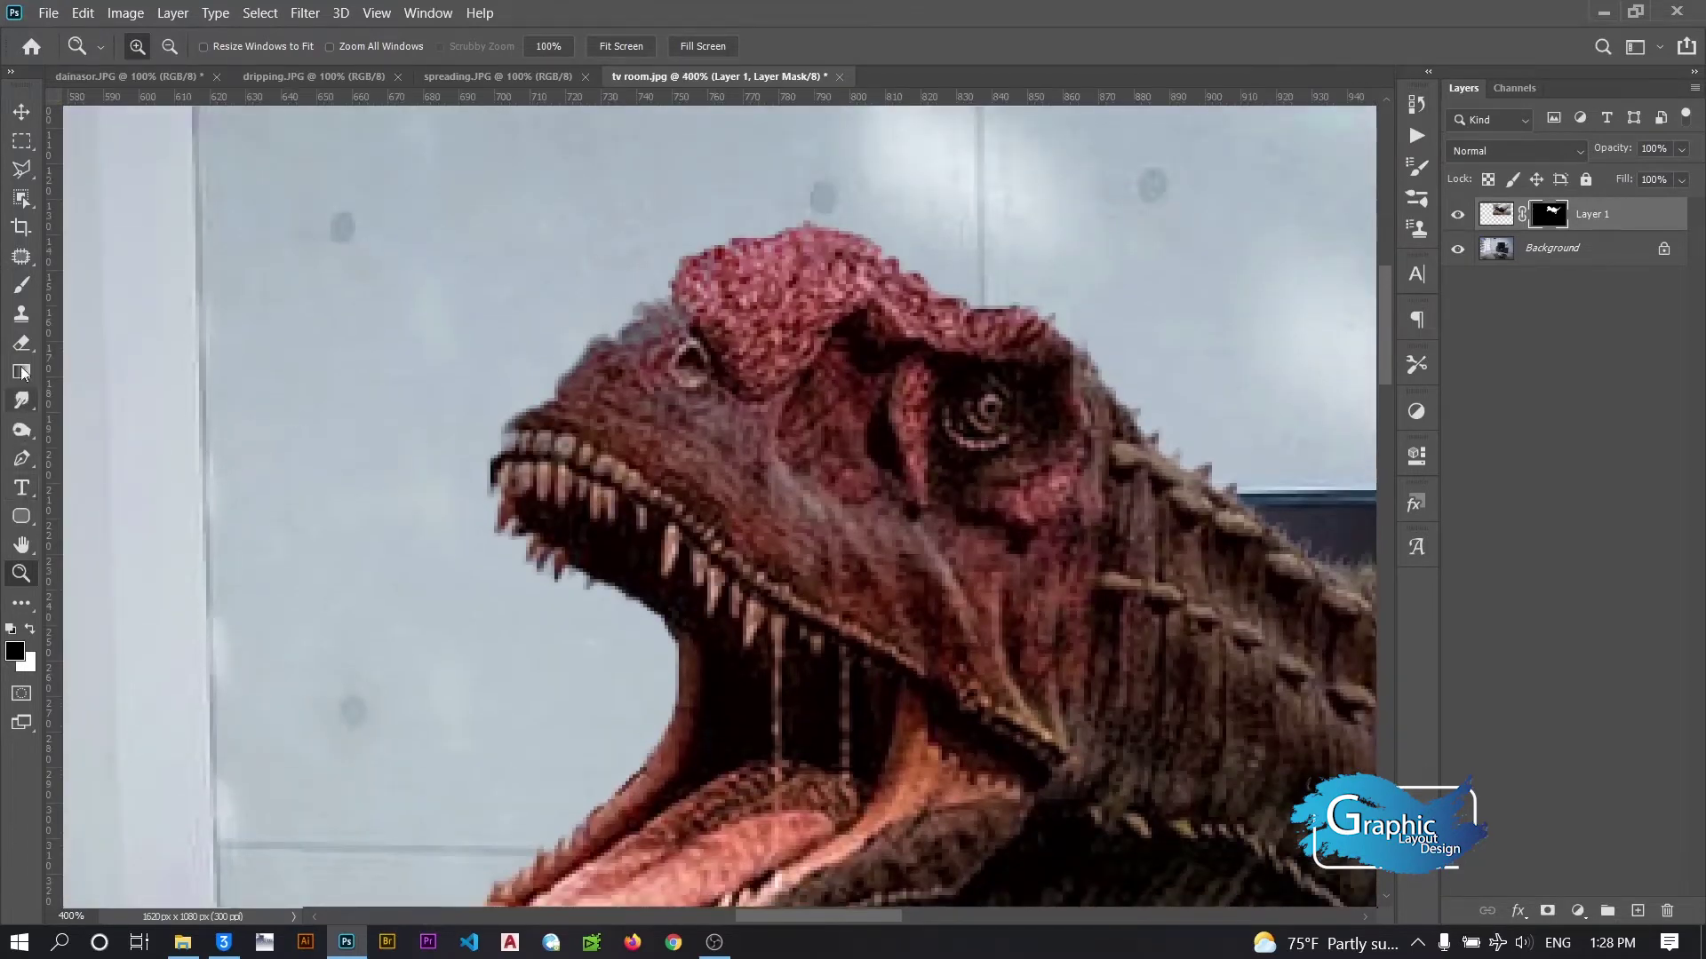
Paint white on the mask with a 15 px soft round brush to restore the upper snout
left_click(21, 286)
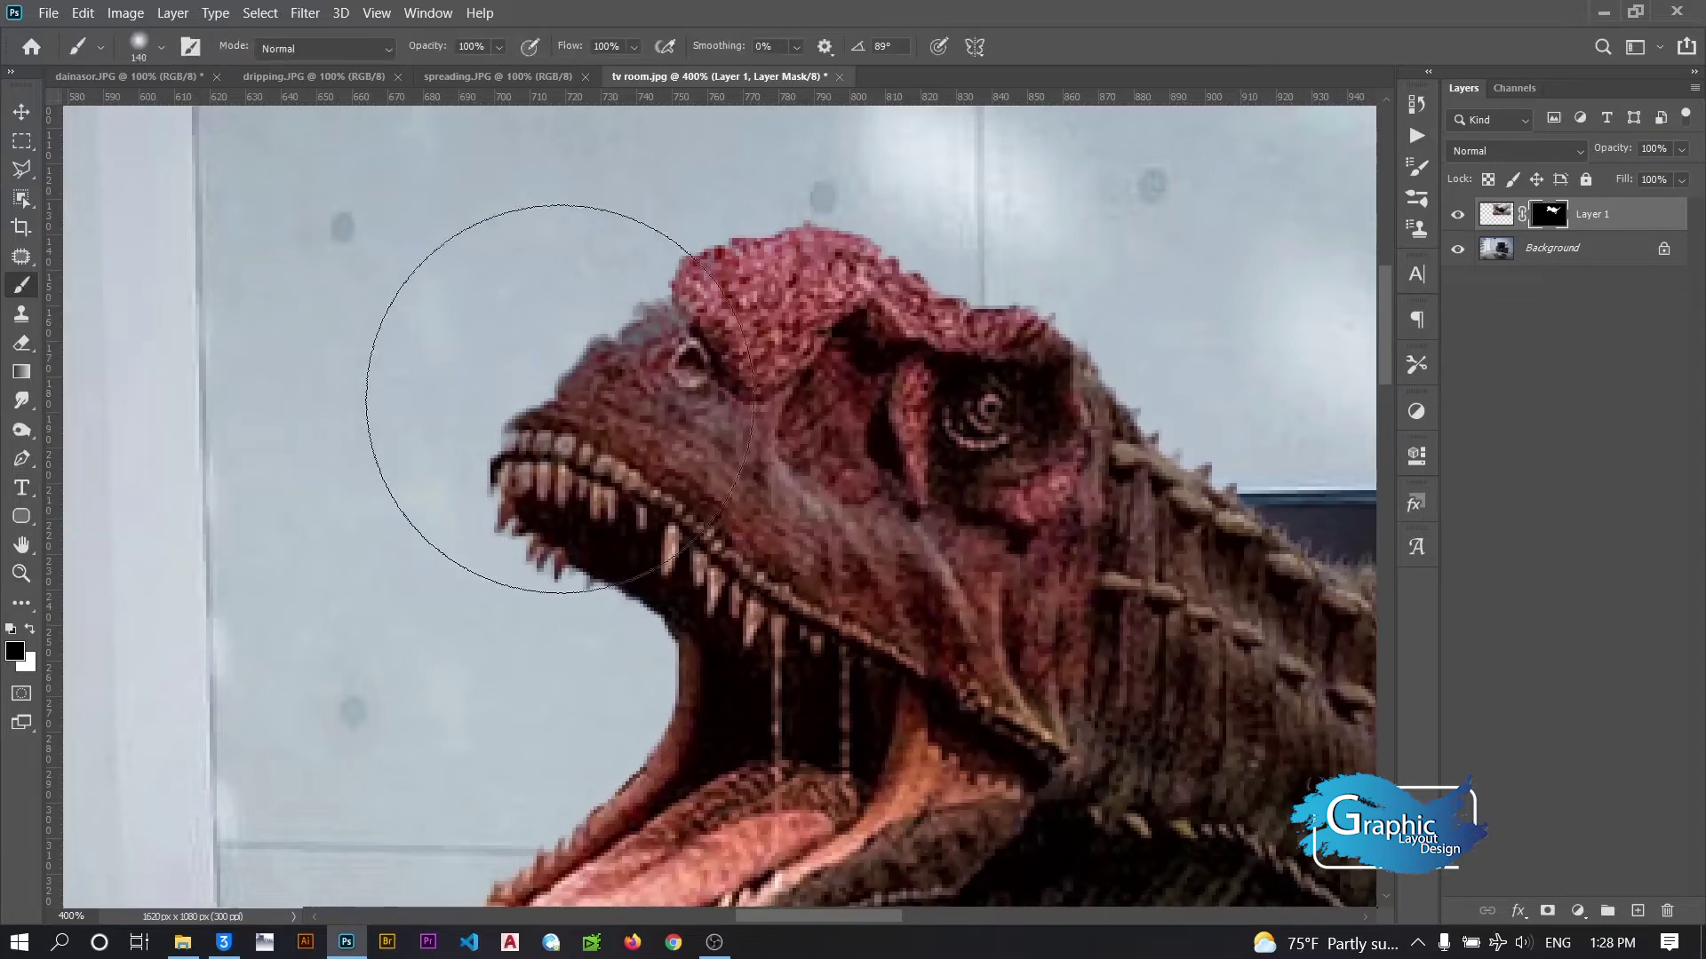
right_click(667, 586)
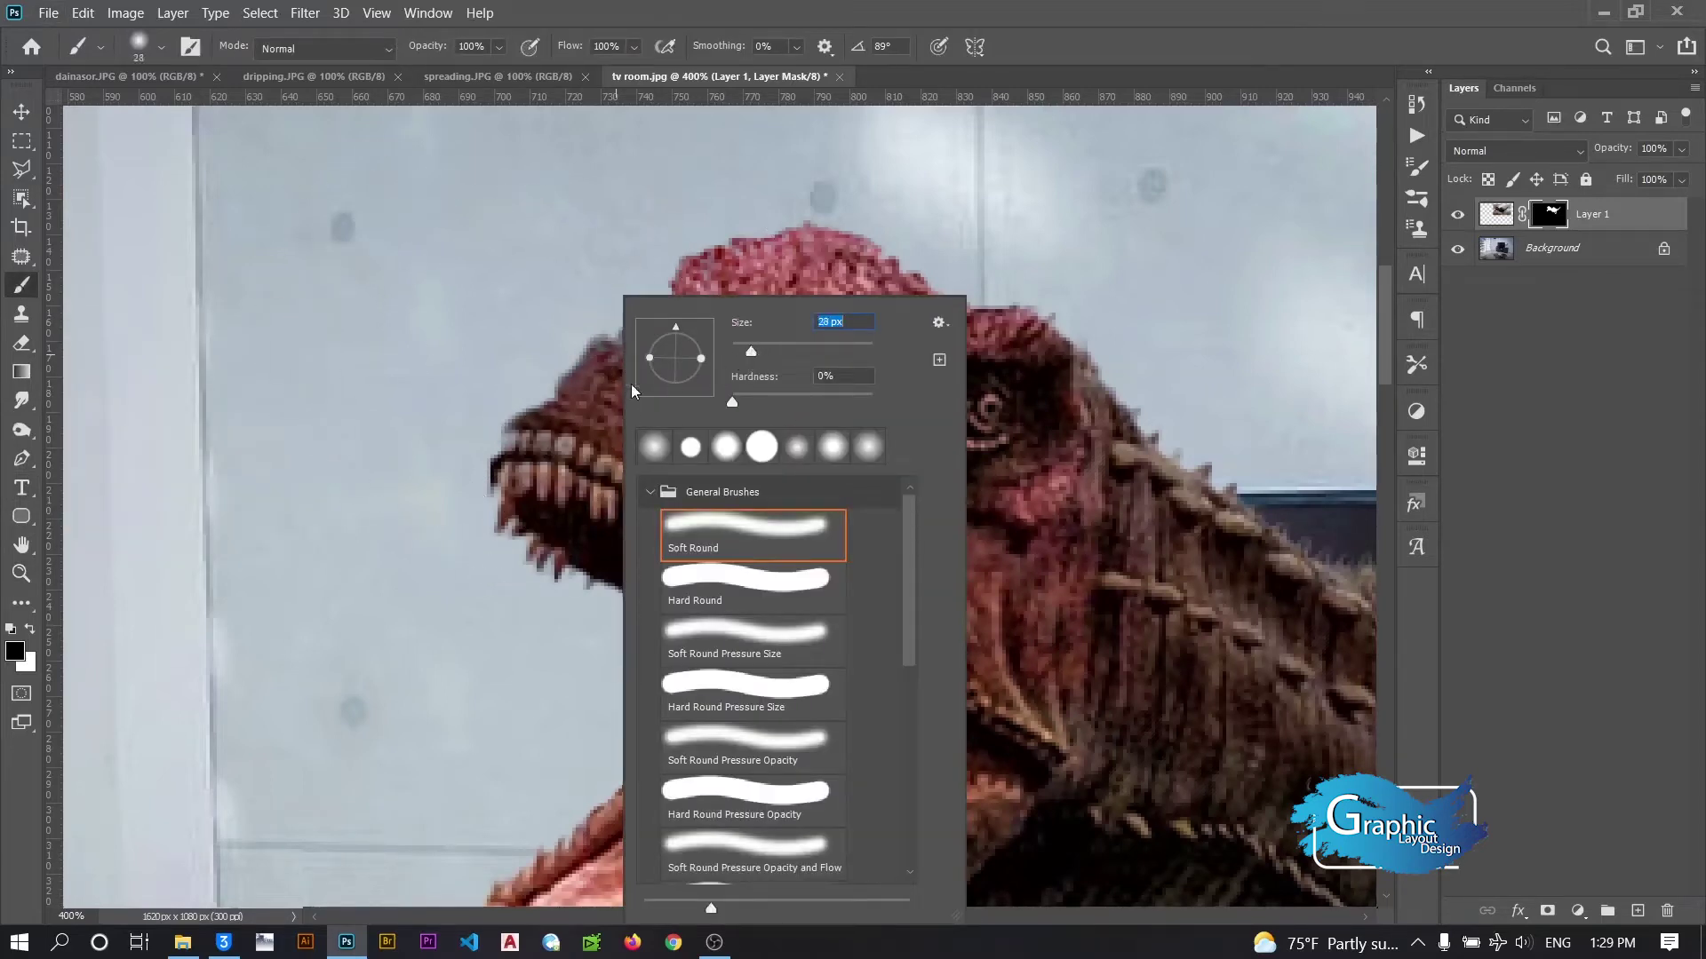
left_click(573, 392)
left_click_drag(554, 398, 563, 387)
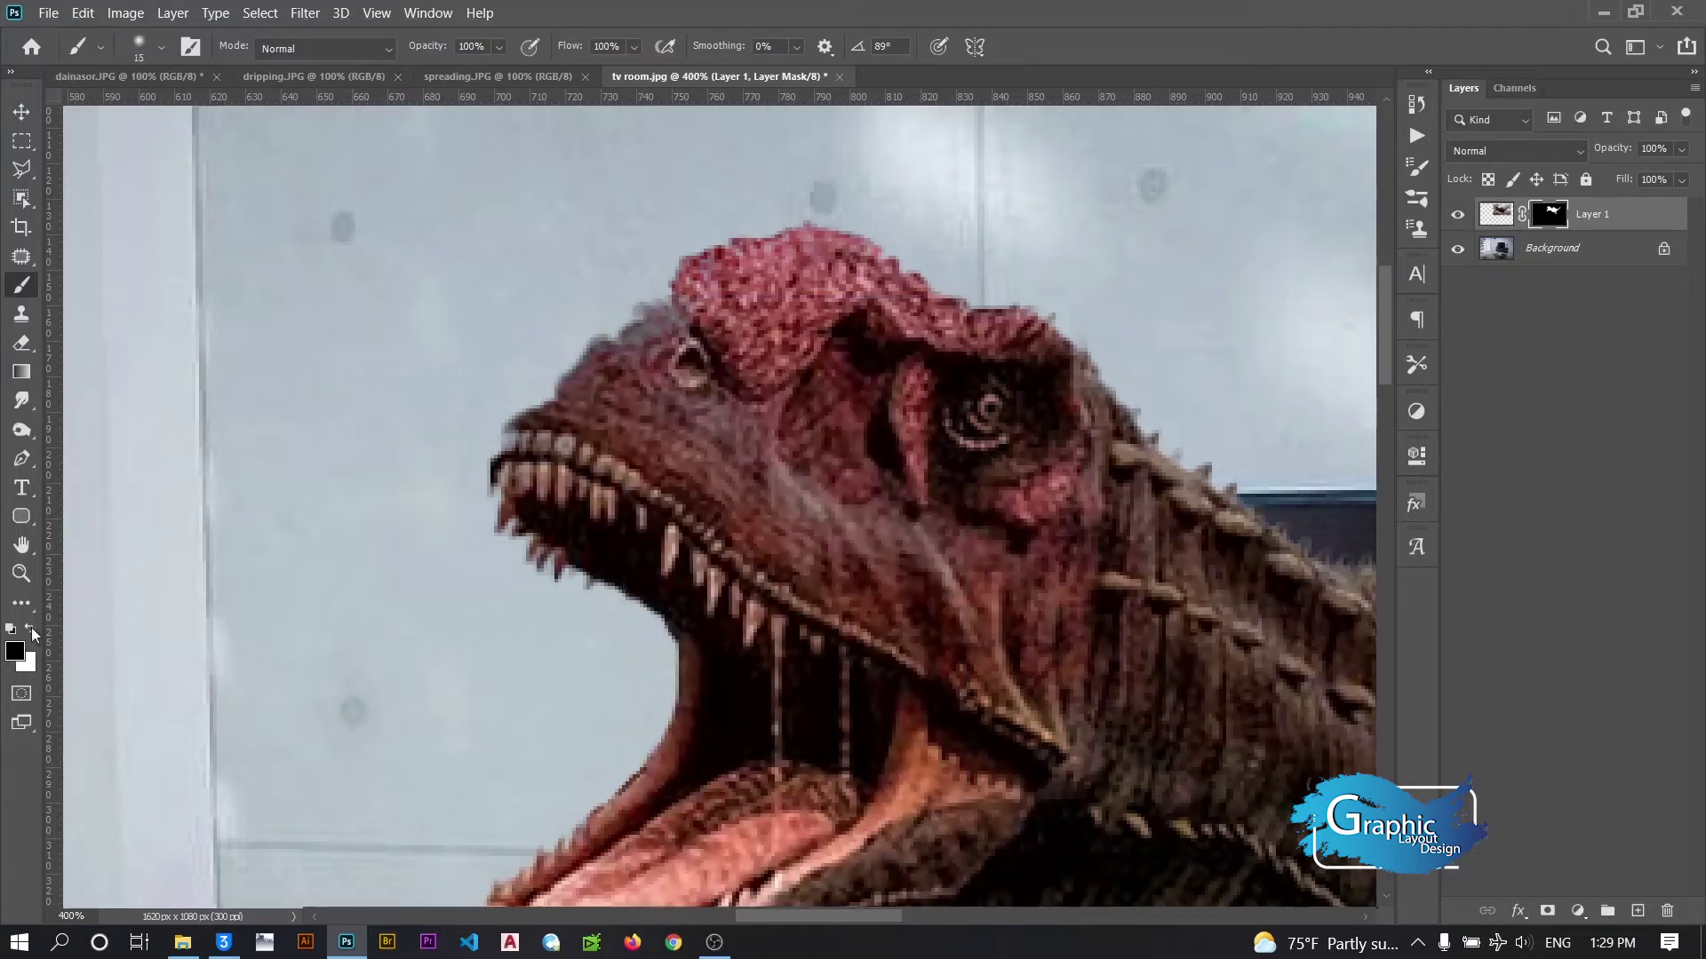
left_click(30, 630)
mouse_move(566, 418)
left_mouse_down()
mouse_move(703, 291)
mouse_move(783, 259)
mouse_move(949, 318)
mouse_move(1103, 431)
mouse_move(1023, 345)
mouse_move(1102, 462)
mouse_move(680, 386)
left_mouse_up()
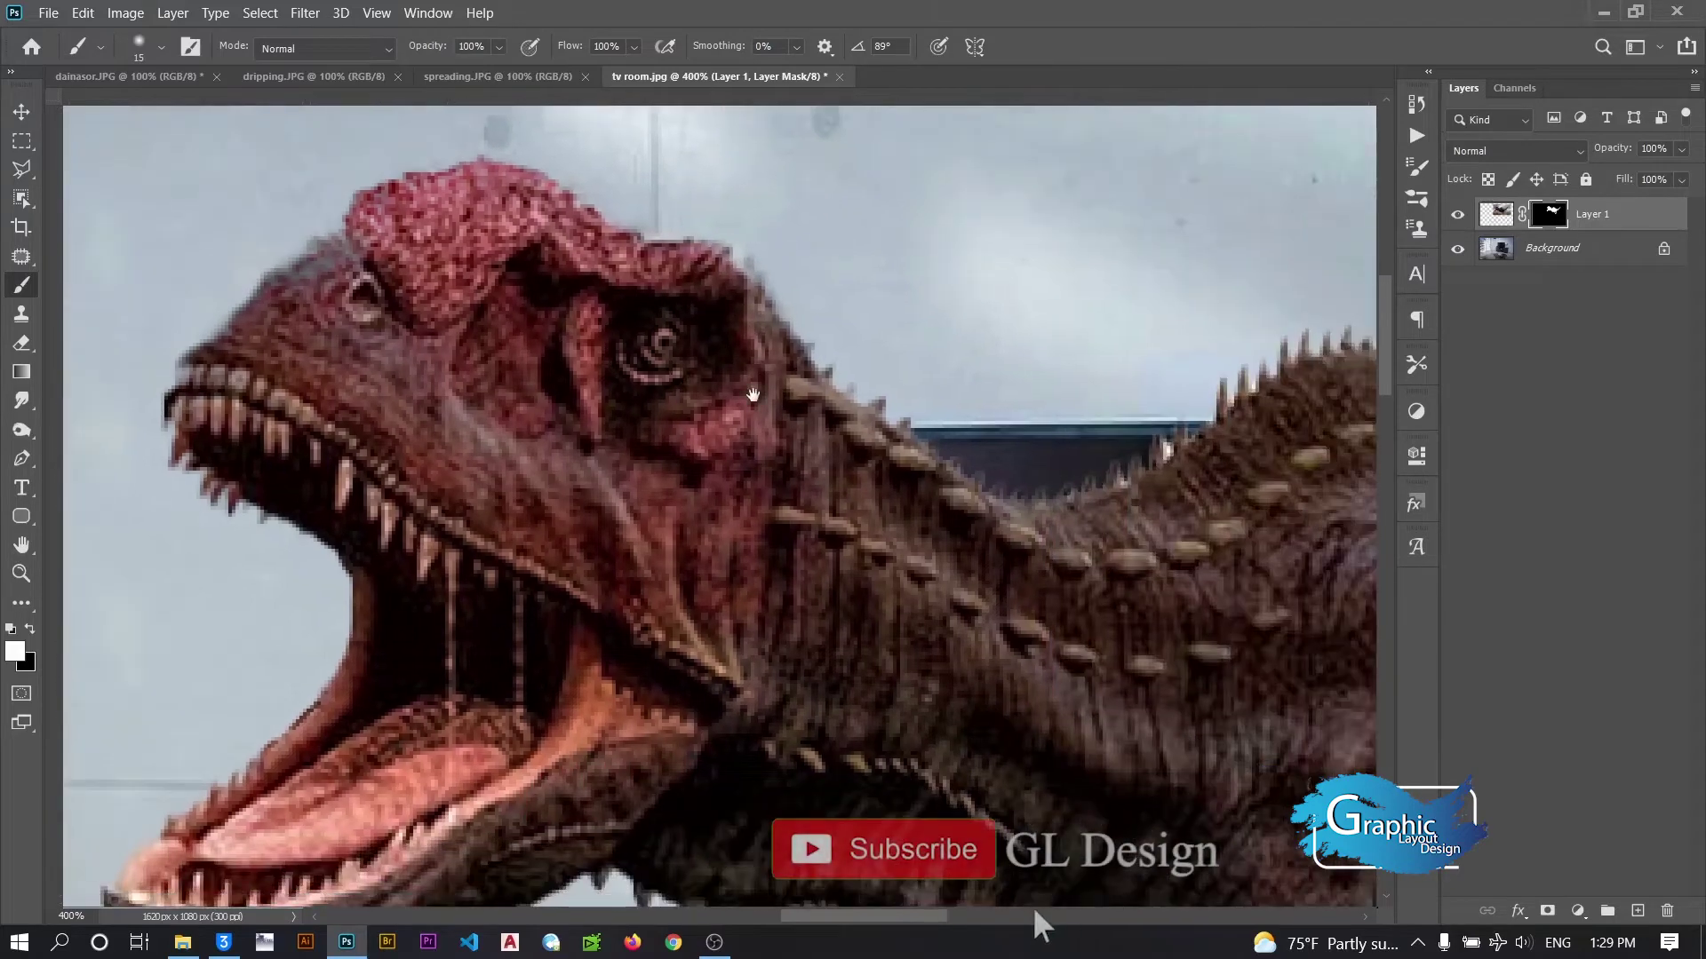
Duplicate Layer 1 and delete Layer 1's layer mask
right_click(1630, 221)
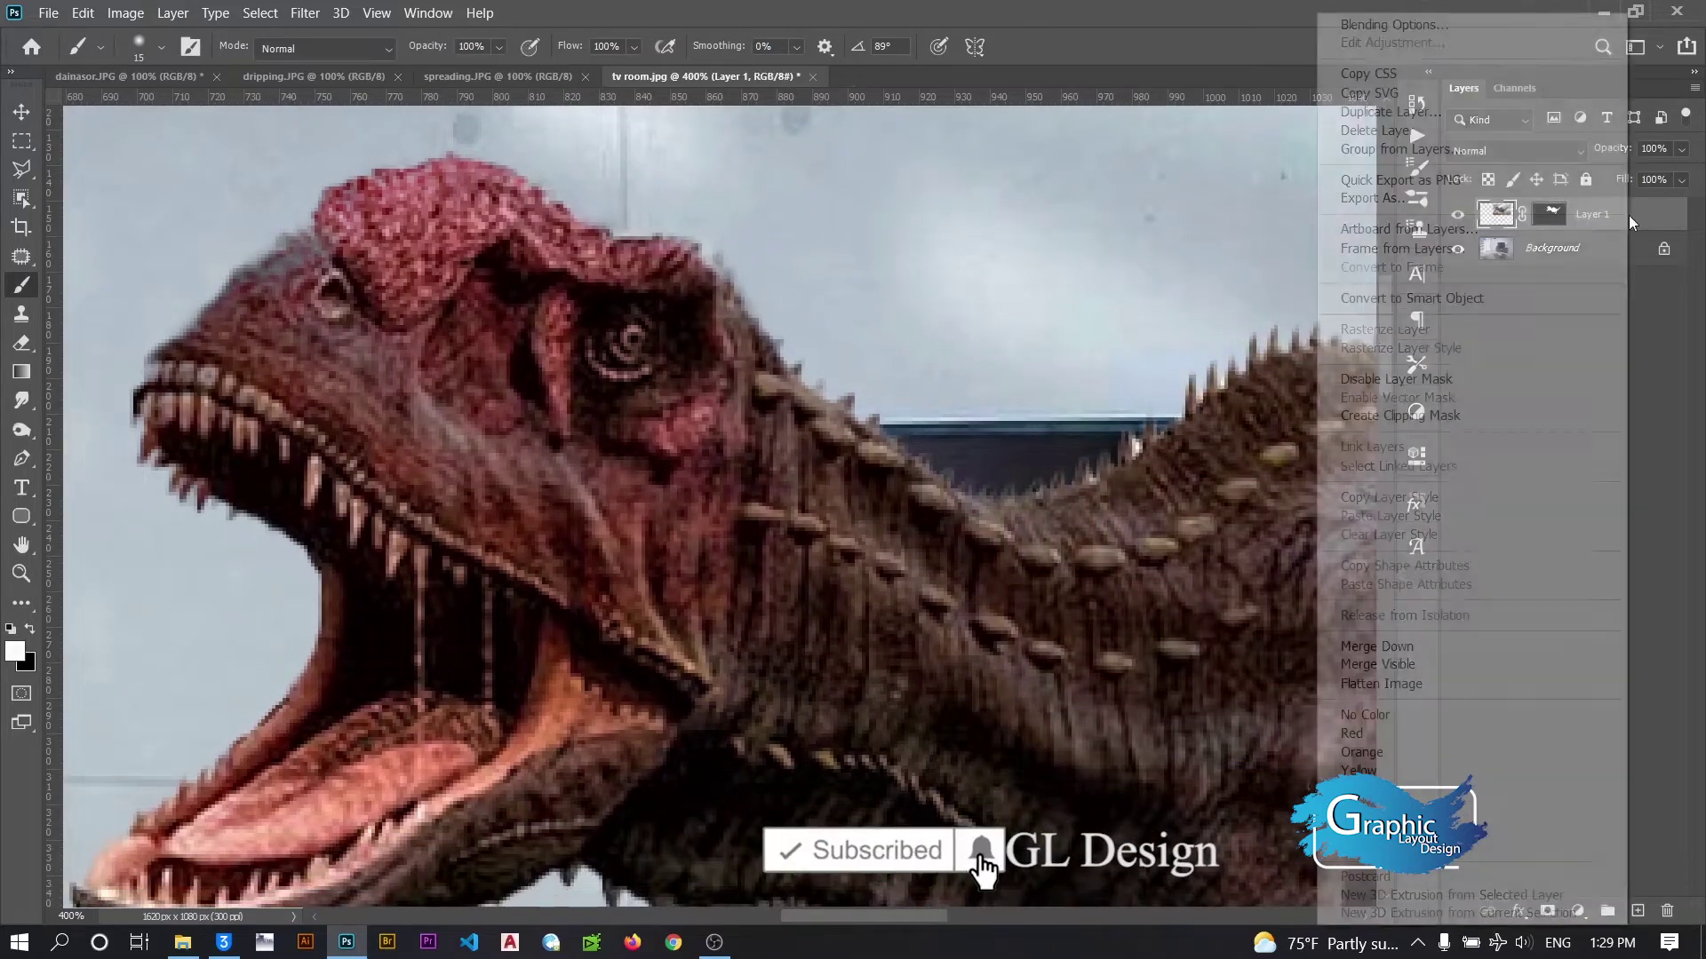
left_click(1381, 113)
left_click(713, 271)
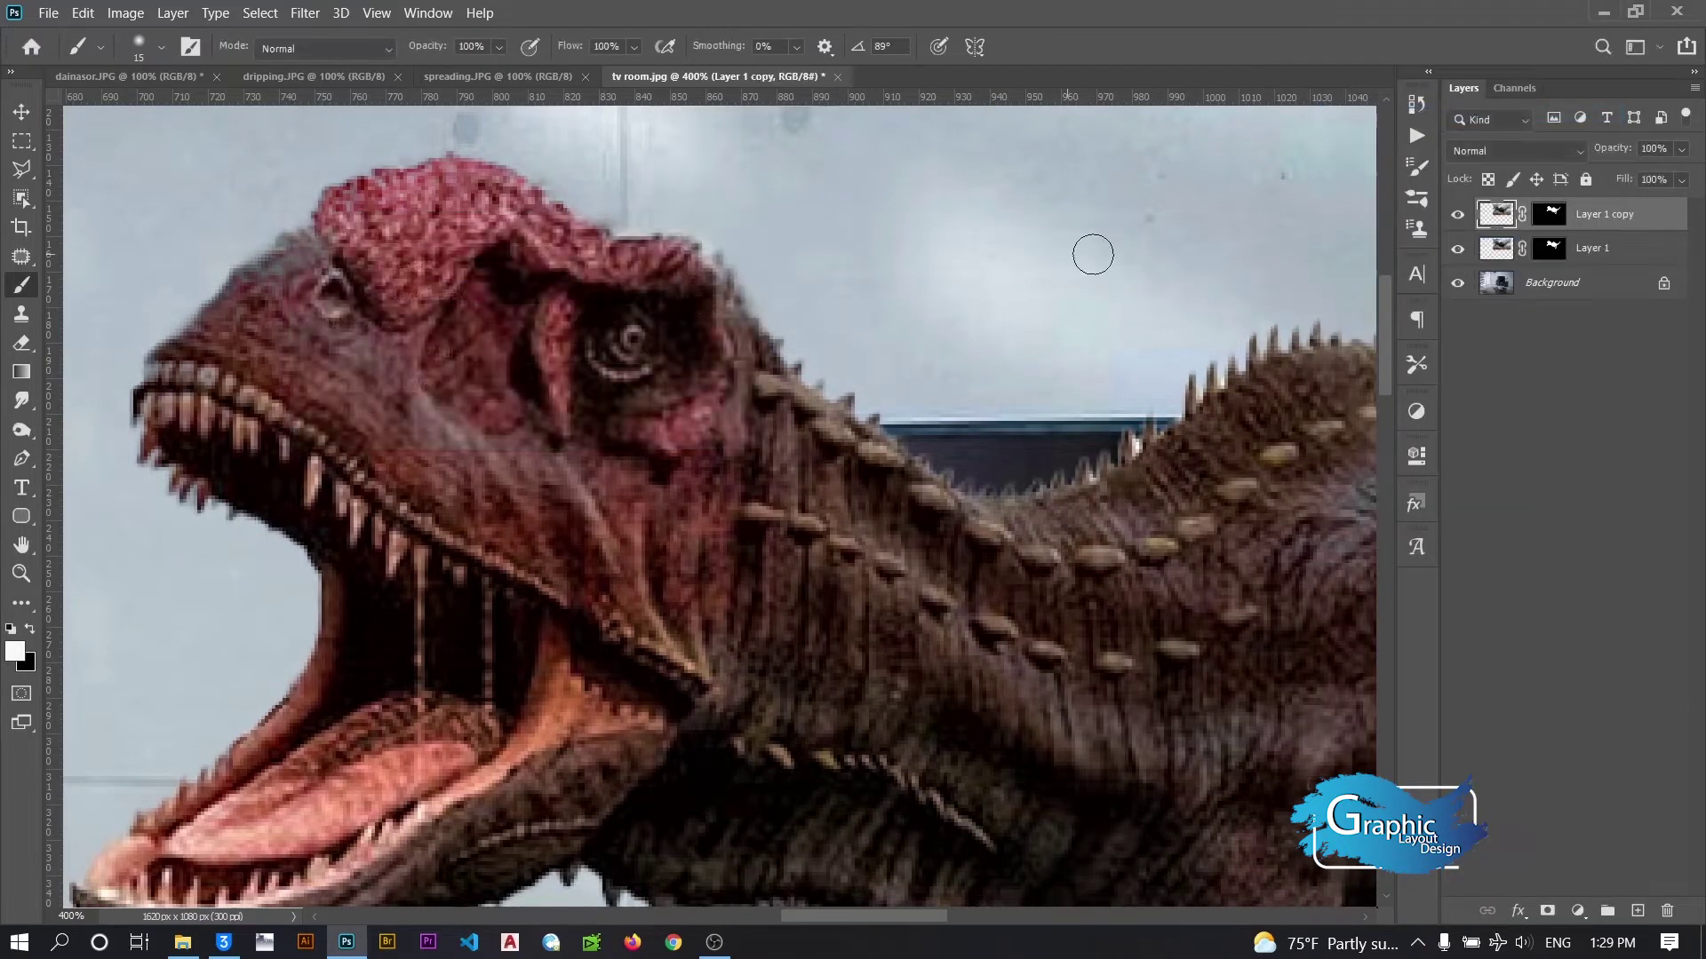
right_click(1555, 252)
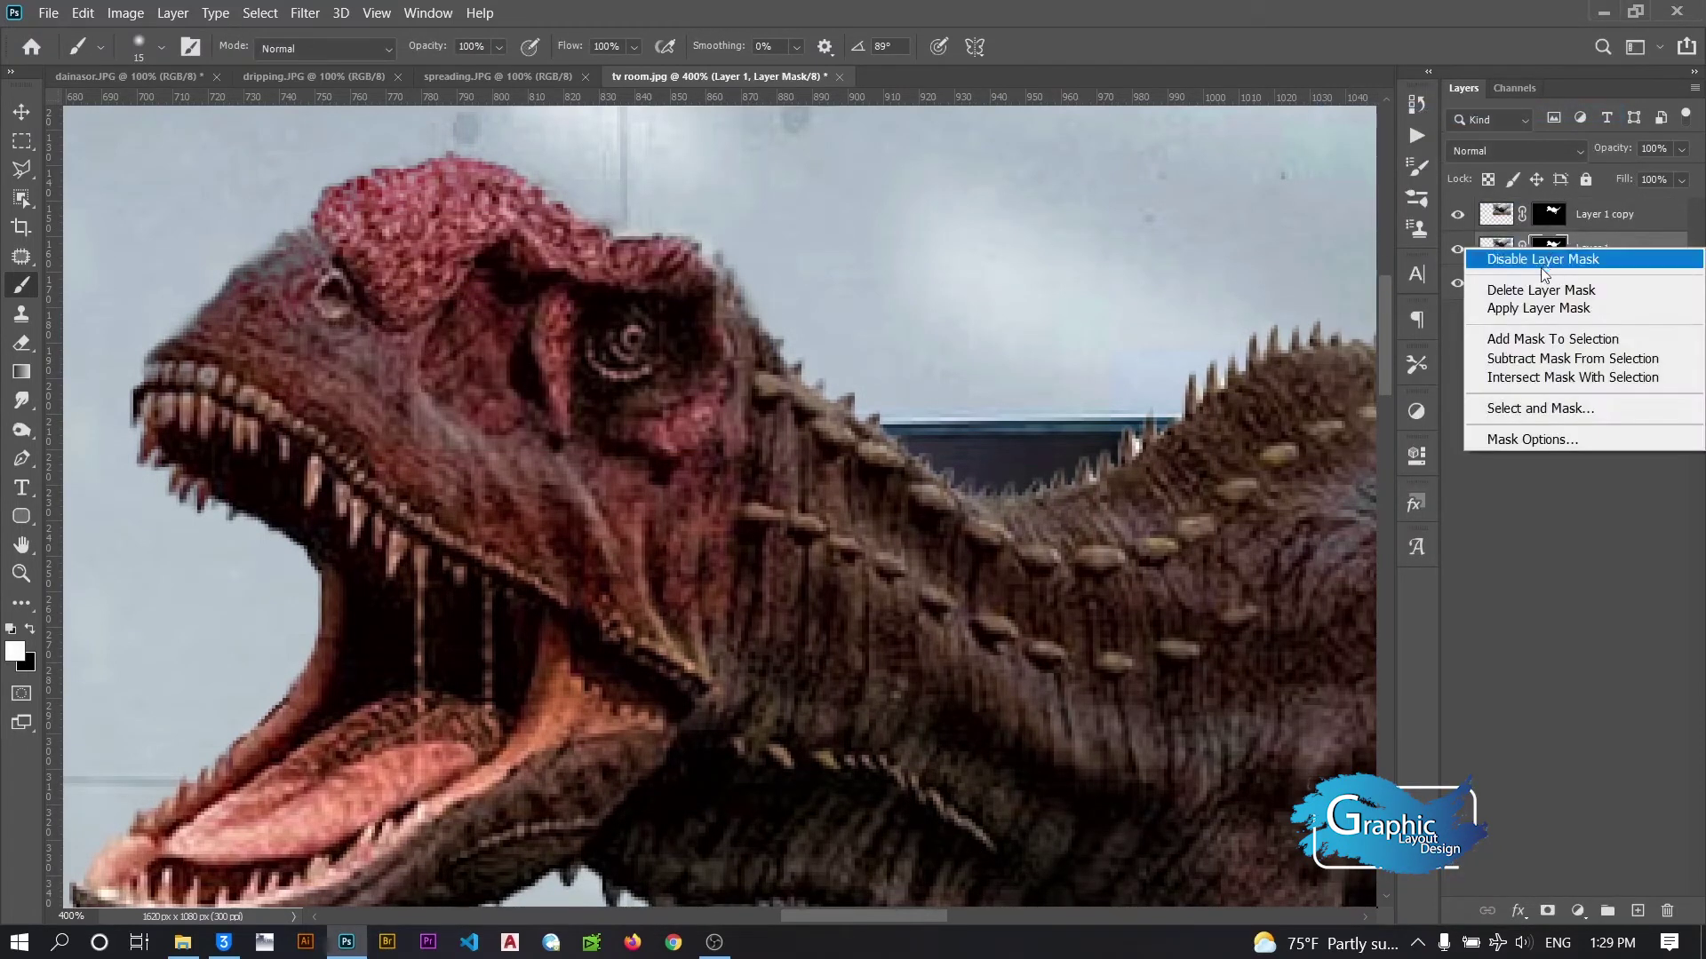
left_click(1551, 282)
Set Layer 1's opacity to 30% and select Layer 1 copy's mask
left_click(1682, 149)
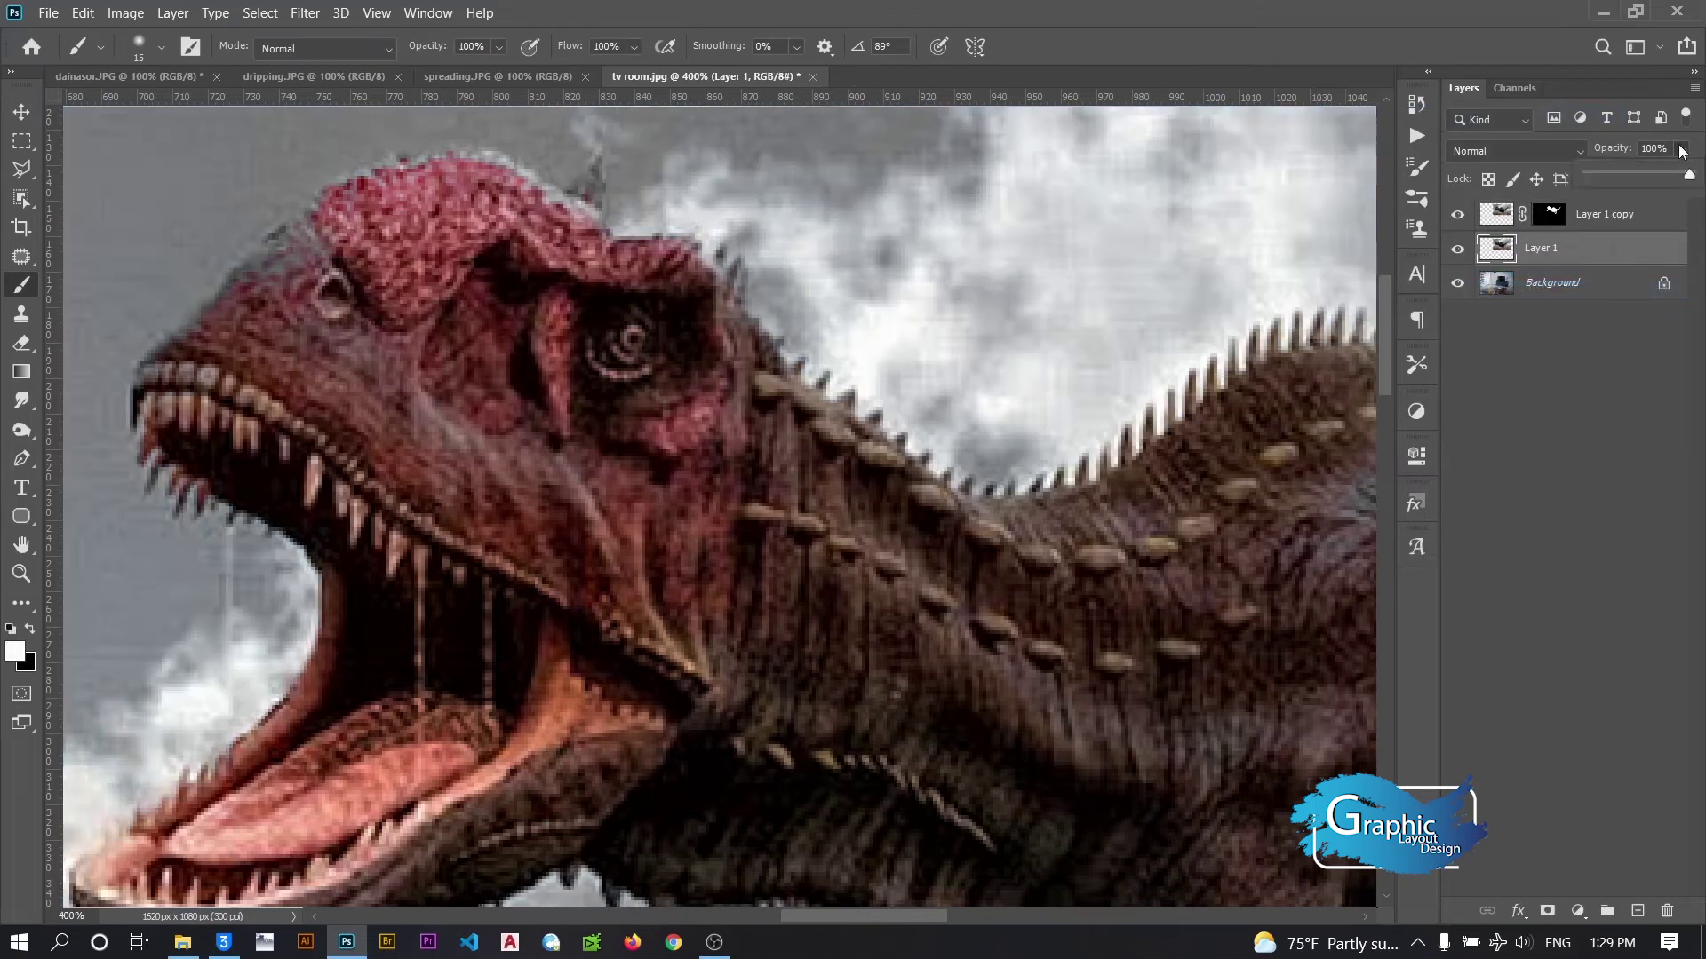
left_click(1617, 174)
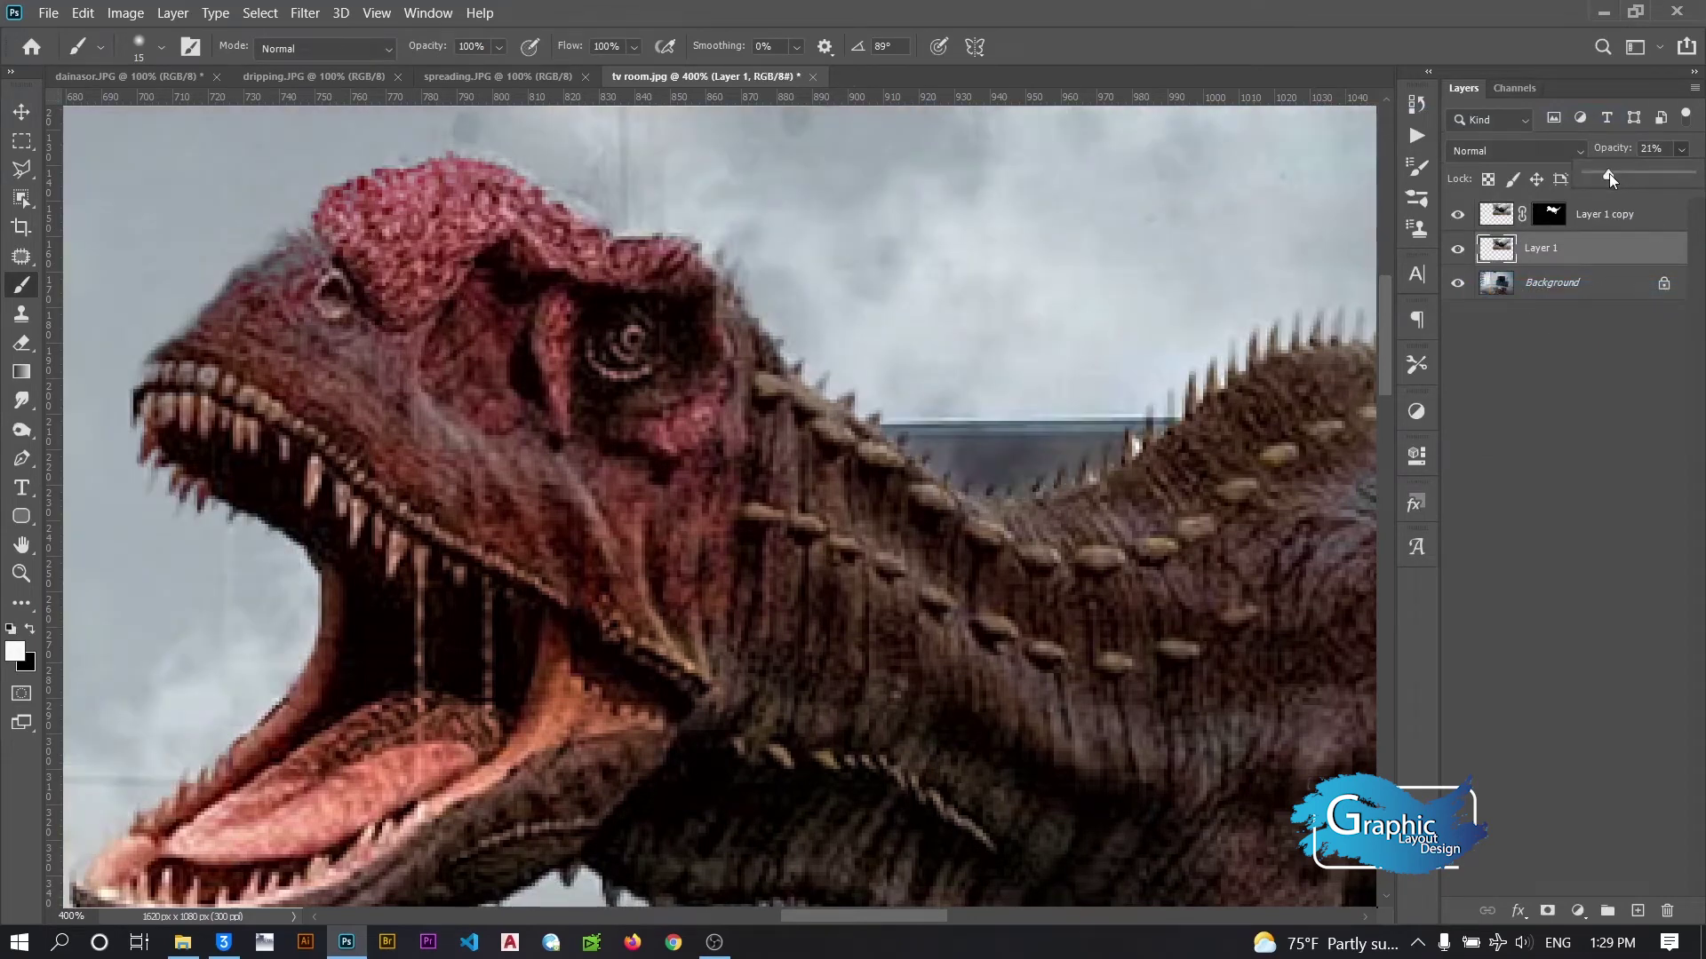
left_click_drag(1609, 173, 1618, 176)
left_click(1550, 214)
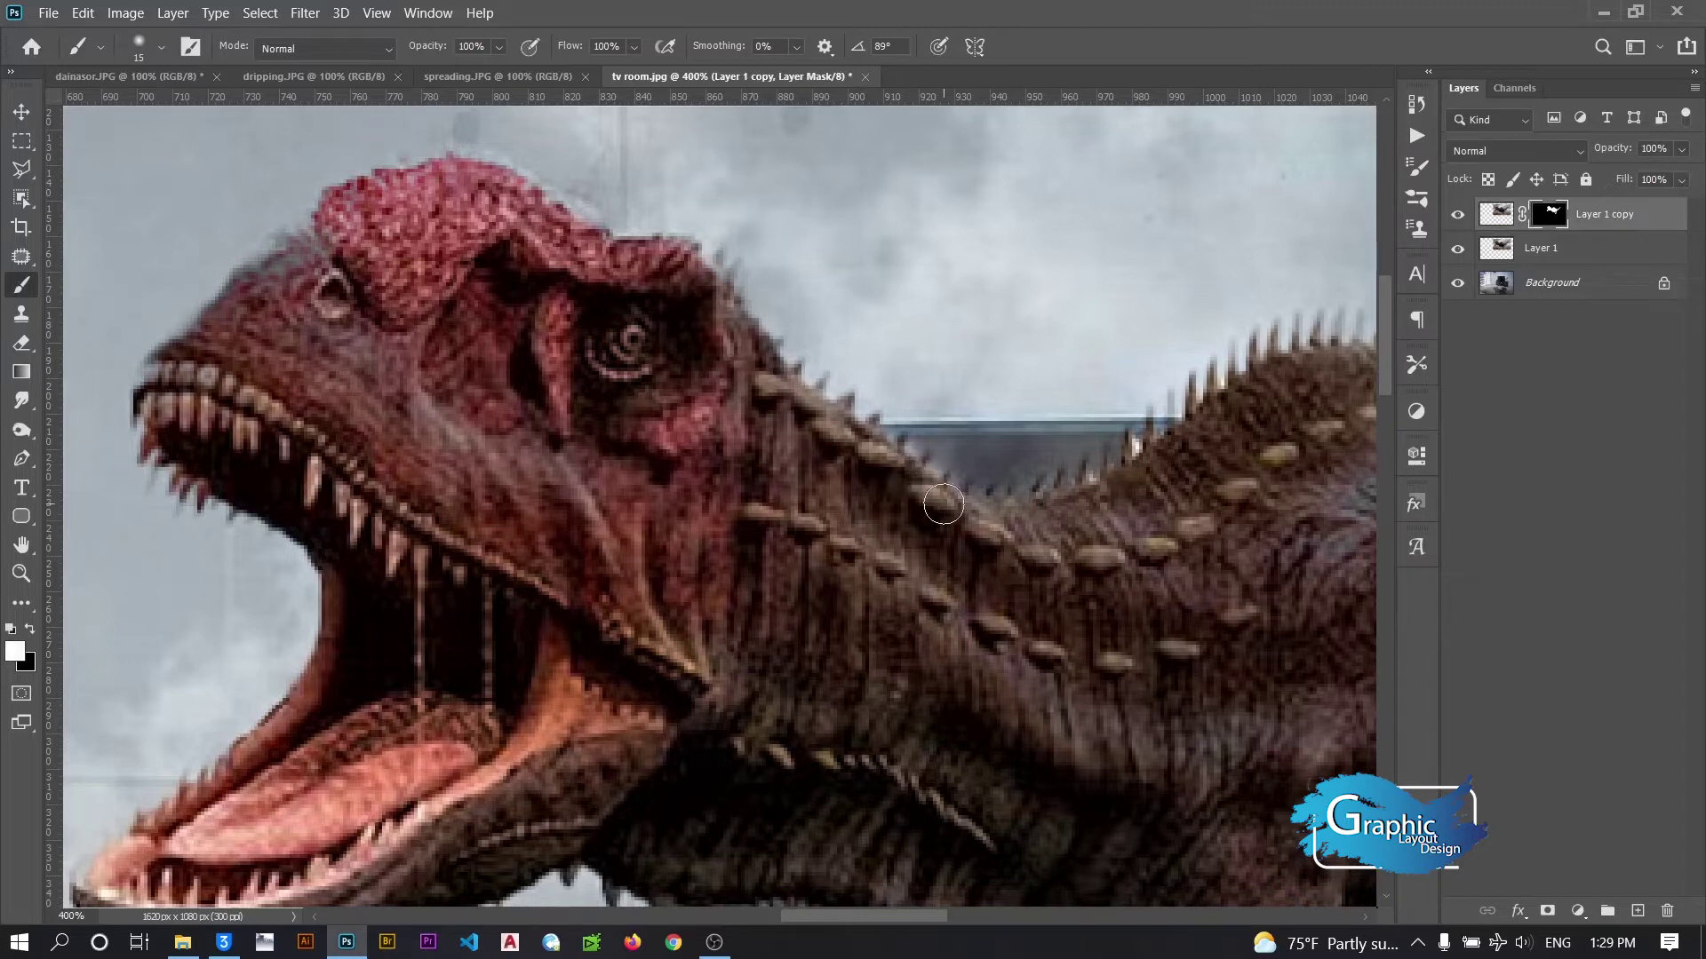
Paint the back spikes into Layer 1 copy's mask with a brush of about 5 px
right_click(856, 461, "alt")
right_click(808, 394, "alt")
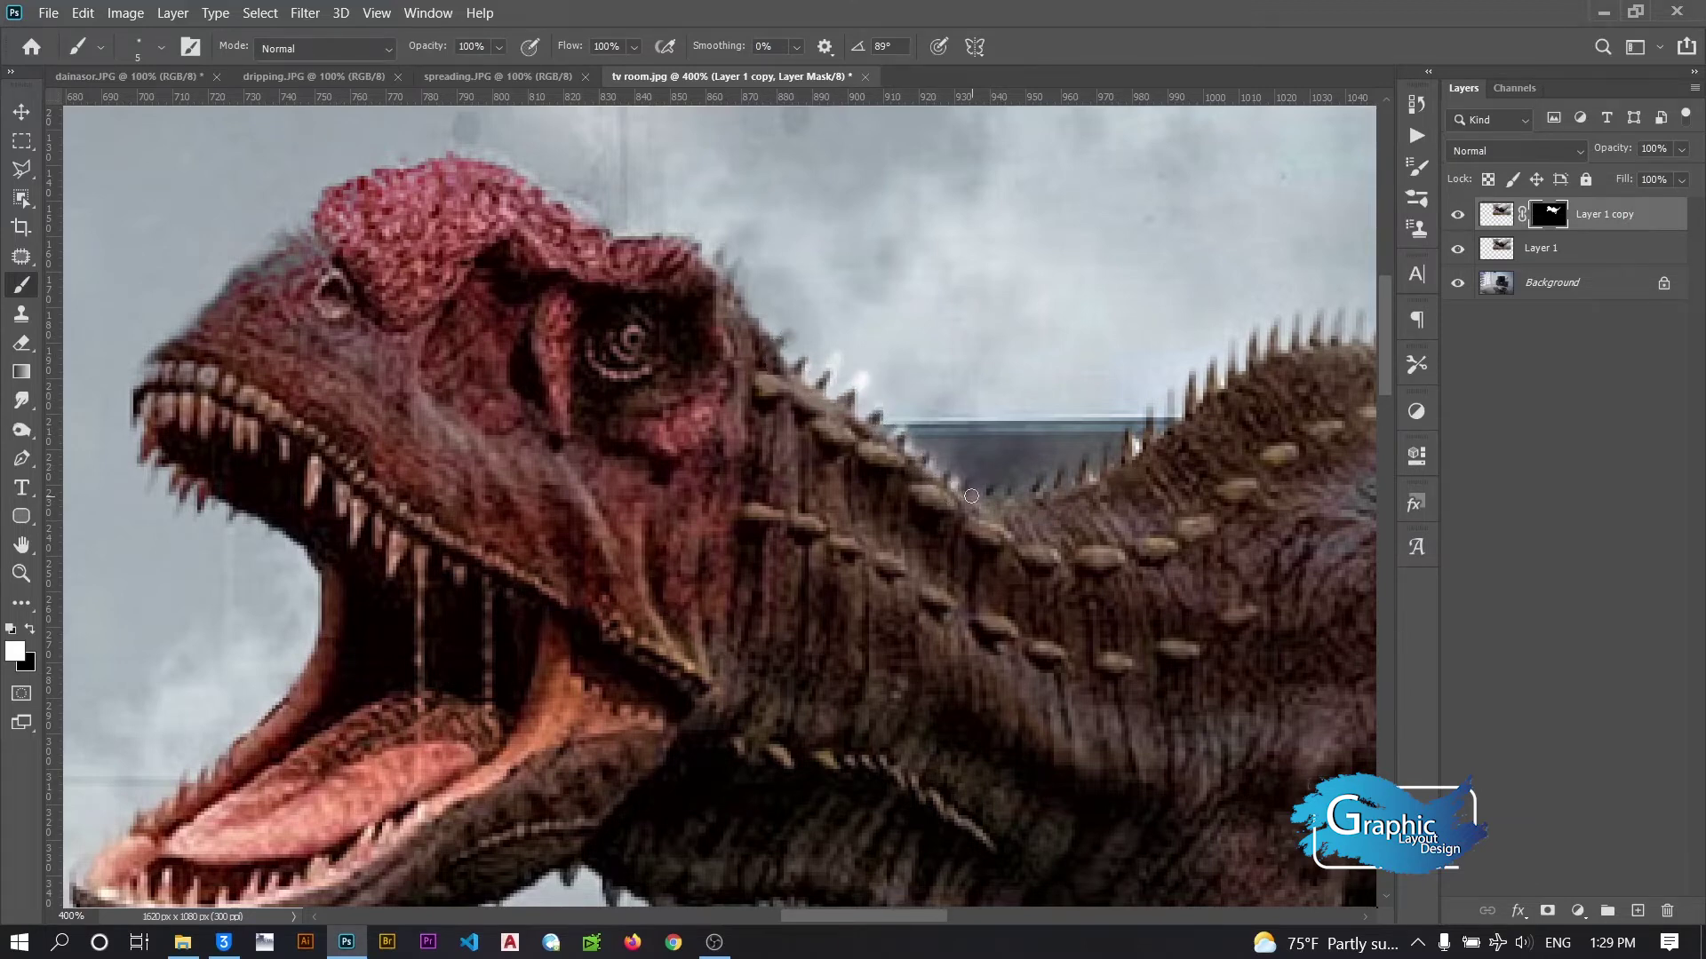
left_click_drag(1050, 496, 1070, 466)
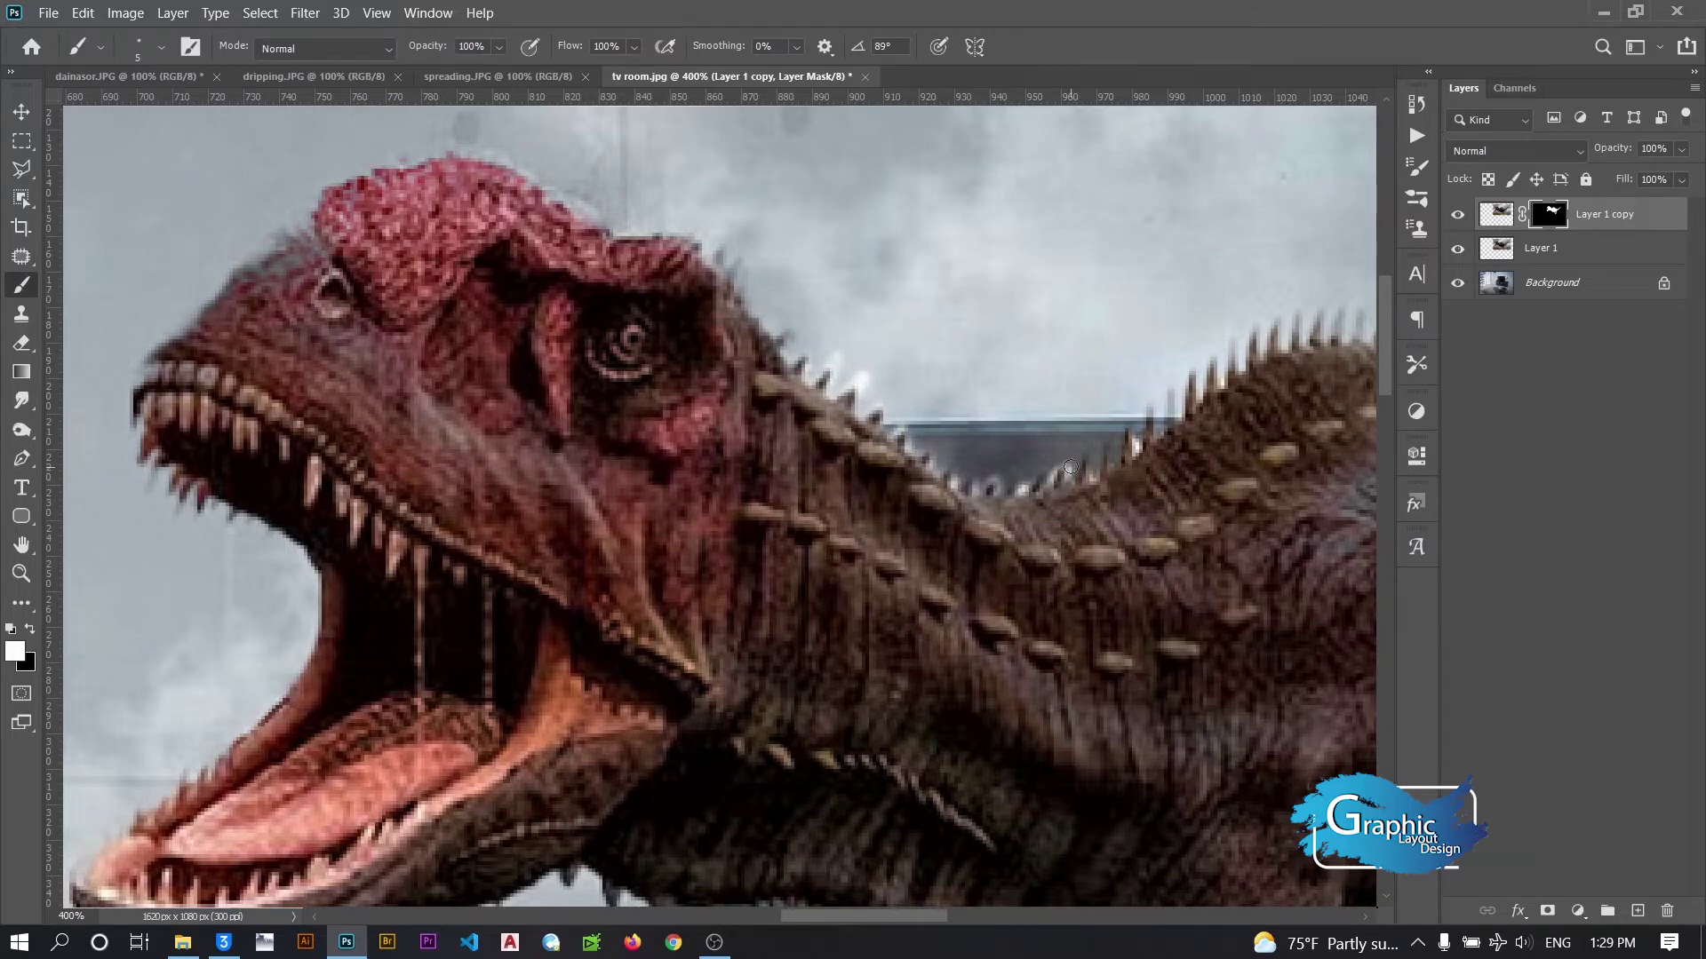
key("bracketleft")
key("bracketleft")
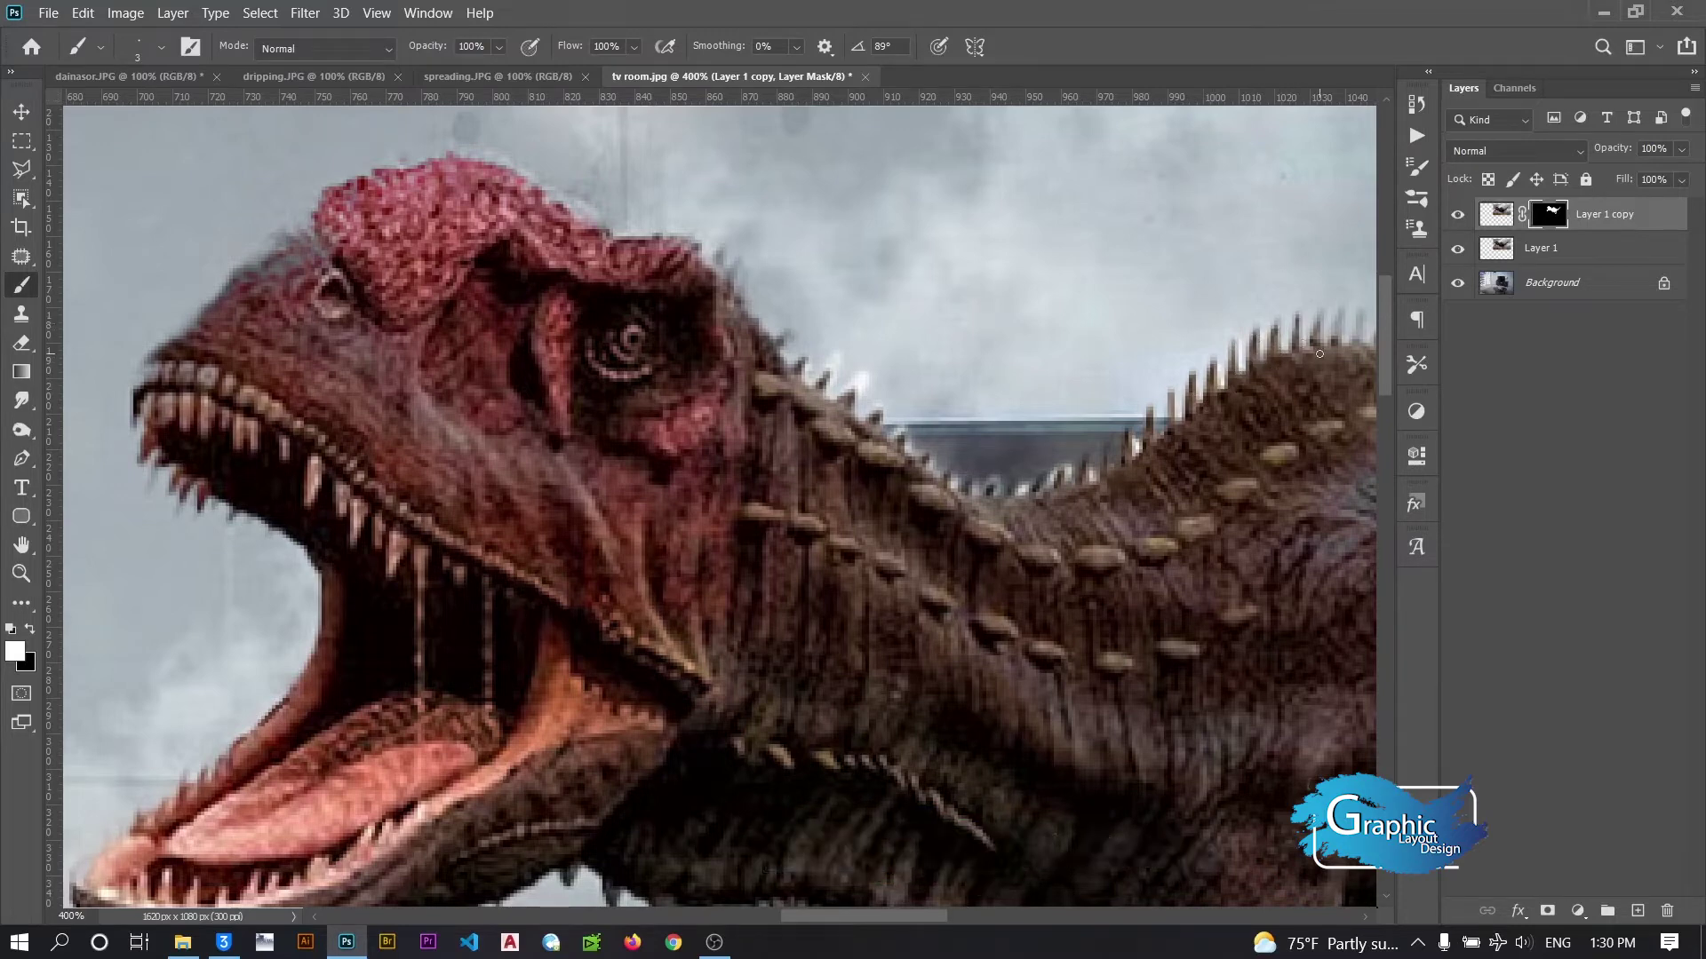
left_click_drag(1315, 357, 696, 433)
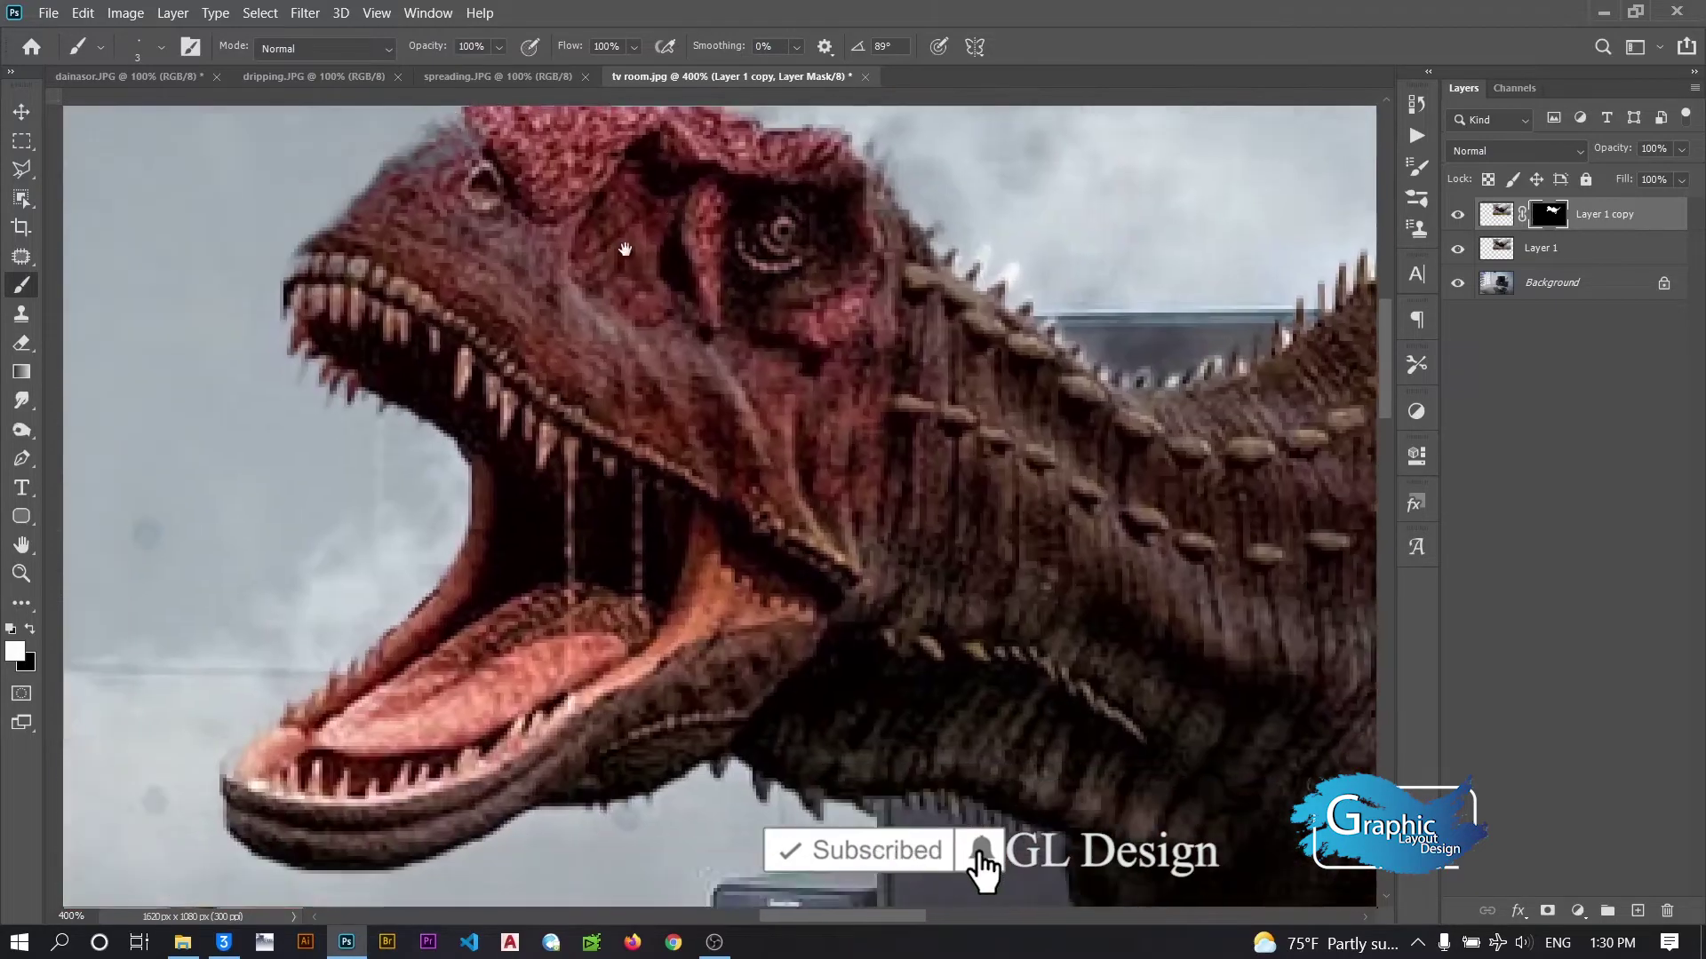
left_click_drag(632, 256, 736, 578)
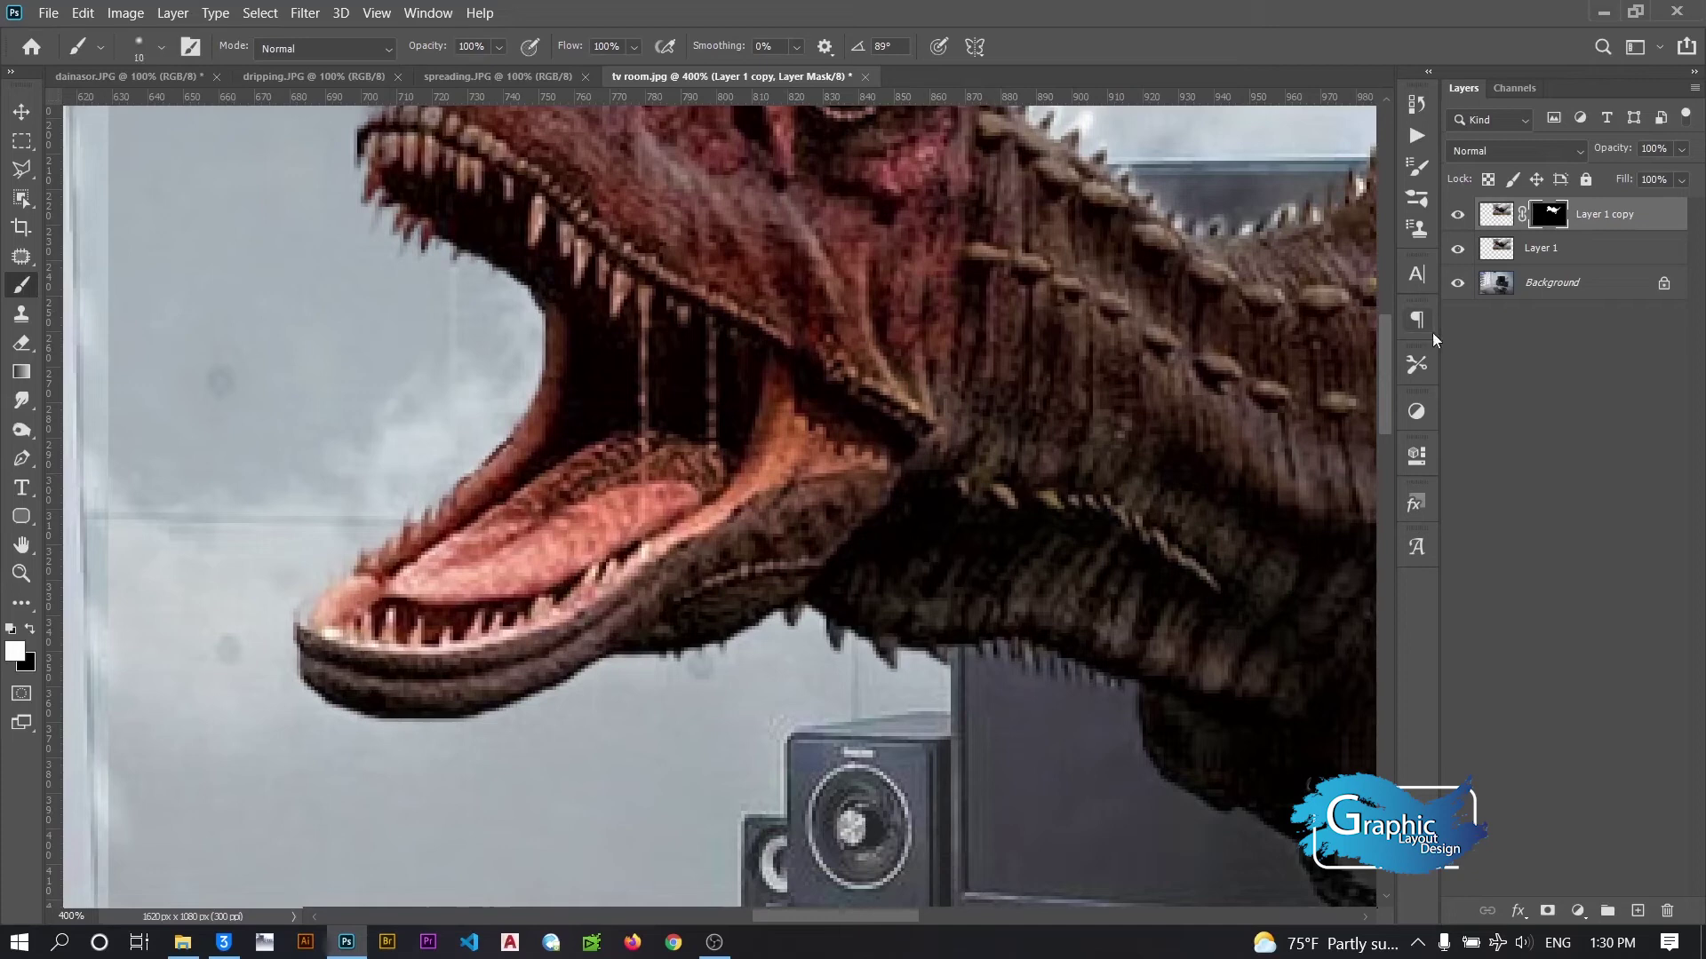
Toggle Layer 1's visibility to compare the result, then zoom out
left_click(1457, 250)
left_click(1458, 250)
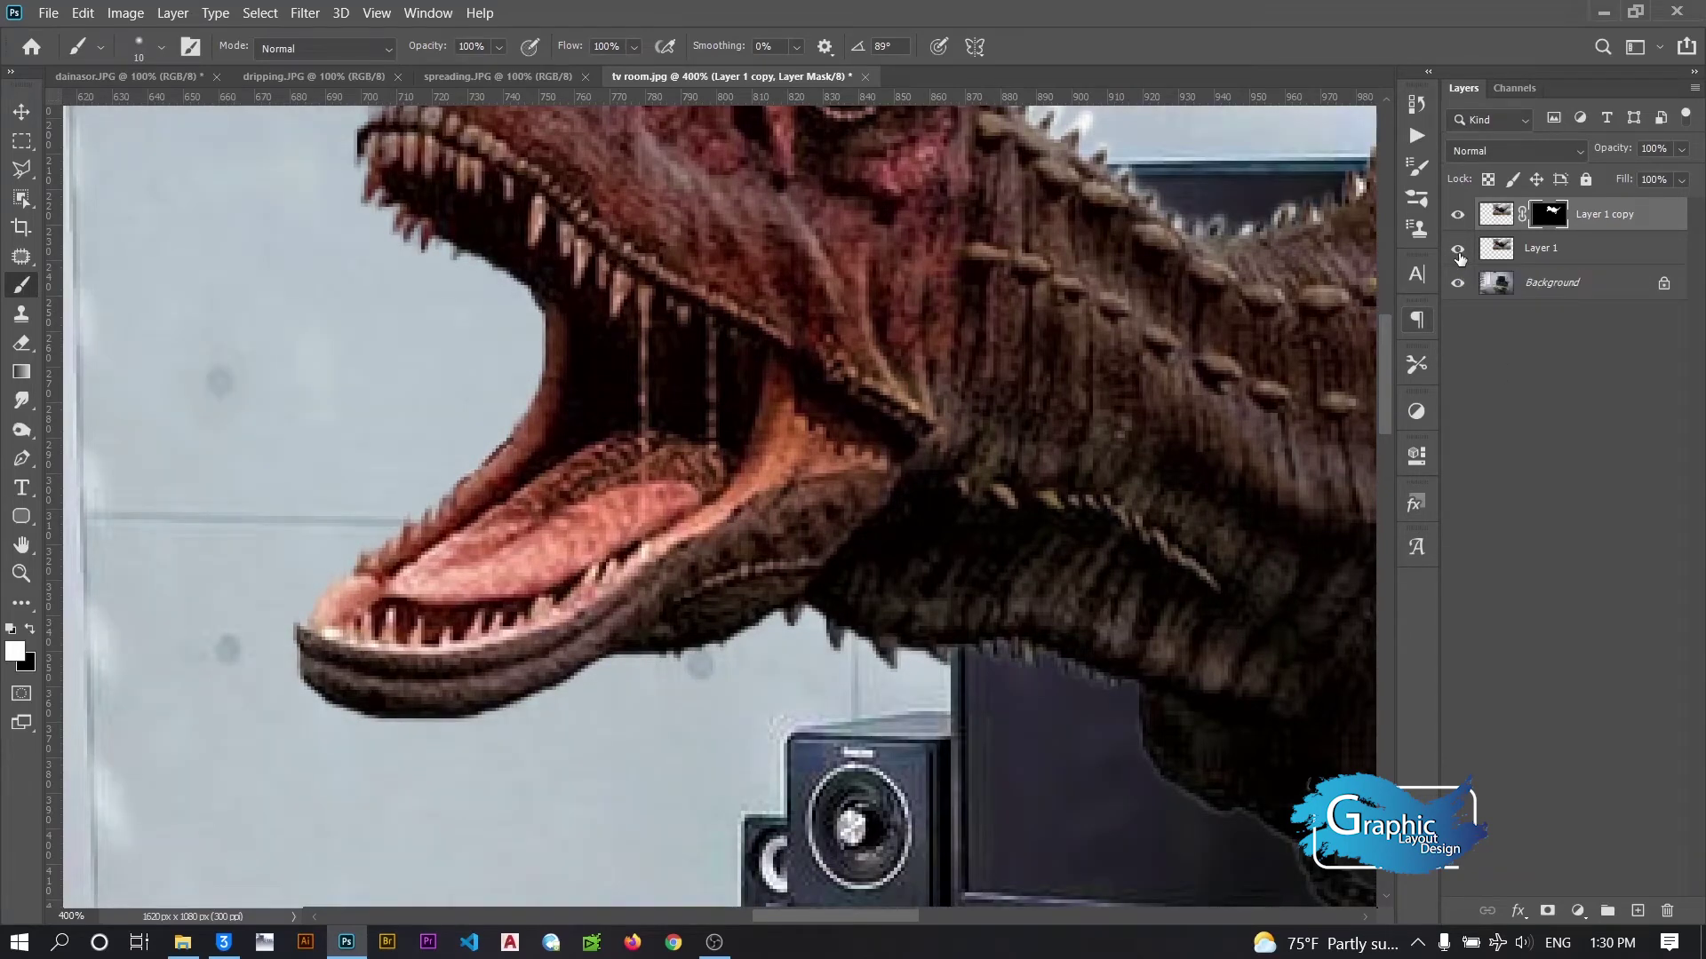
key("z")
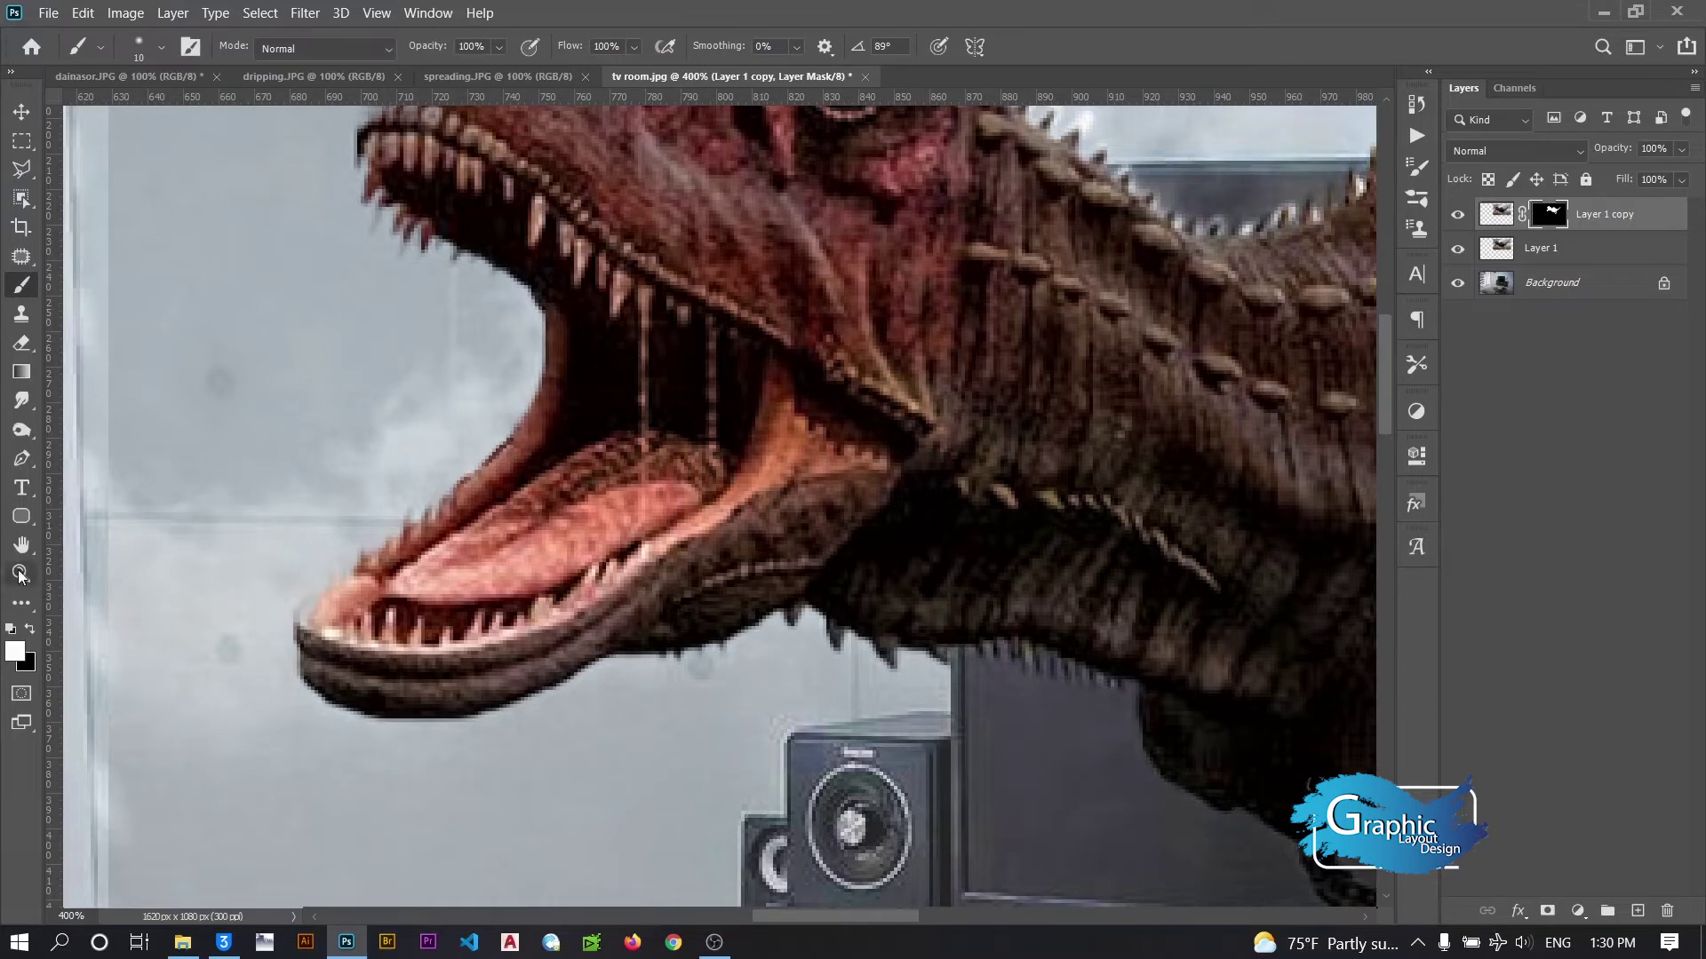
right_click(479, 505)
Zoom out to the full image and hide Layer 1's faded cloud overlay
left_click(524, 516)
right_click(735, 517)
left_click(771, 632)
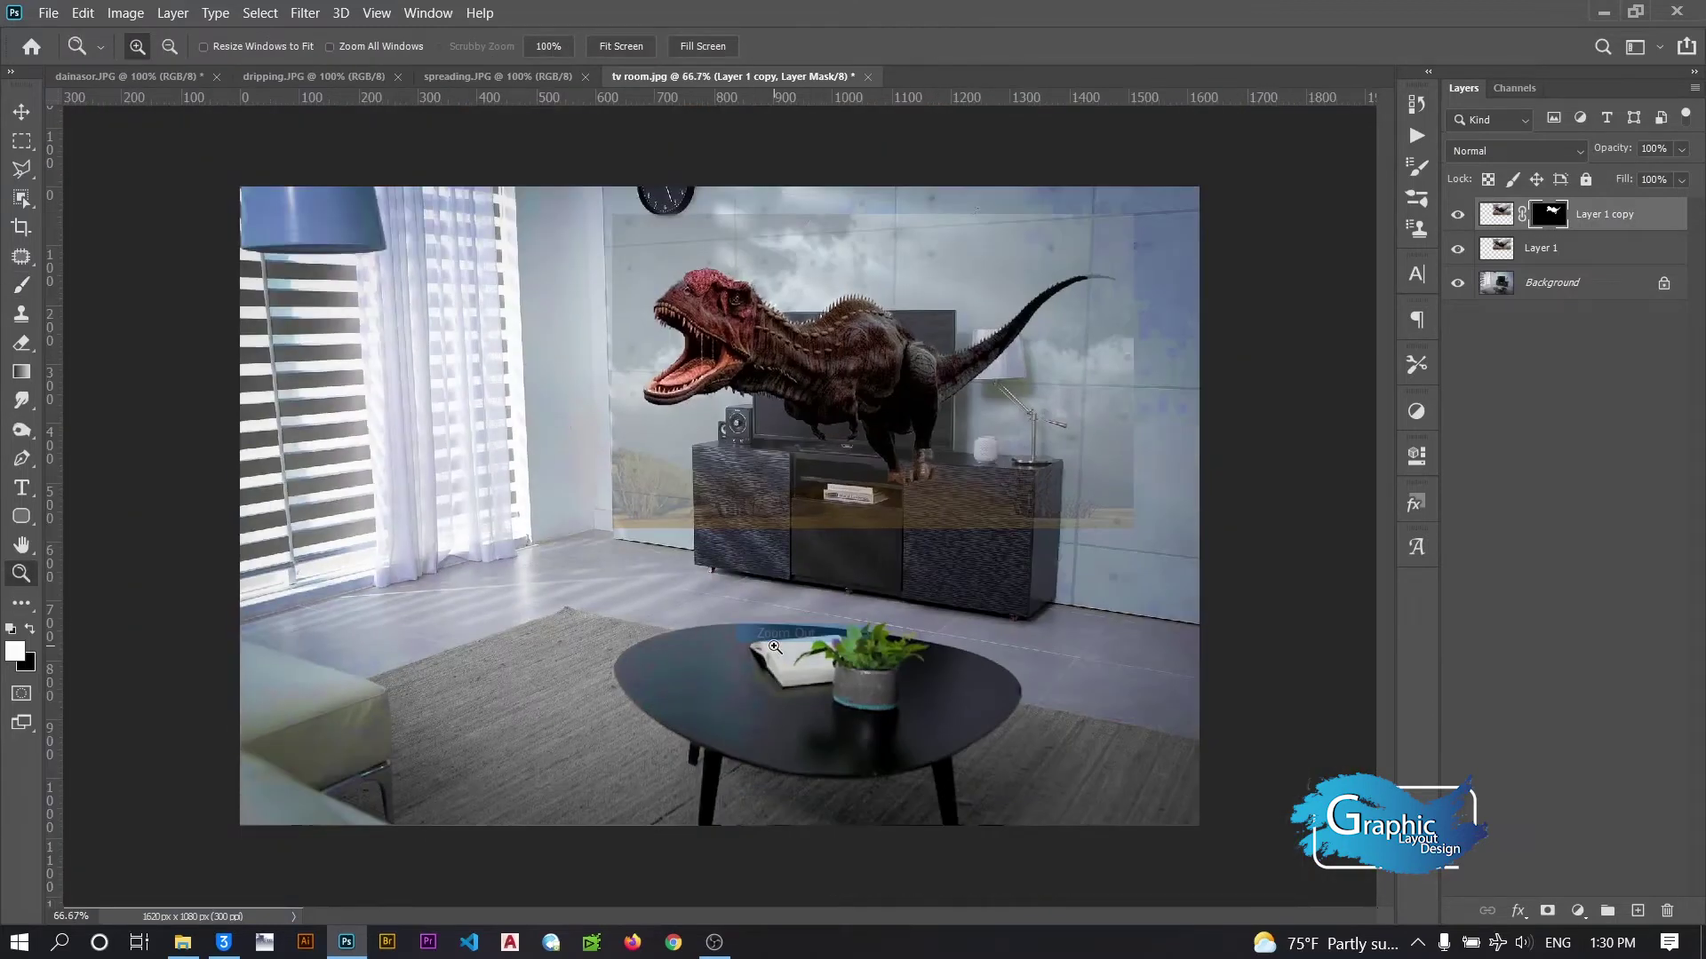
left_click(1468, 257)
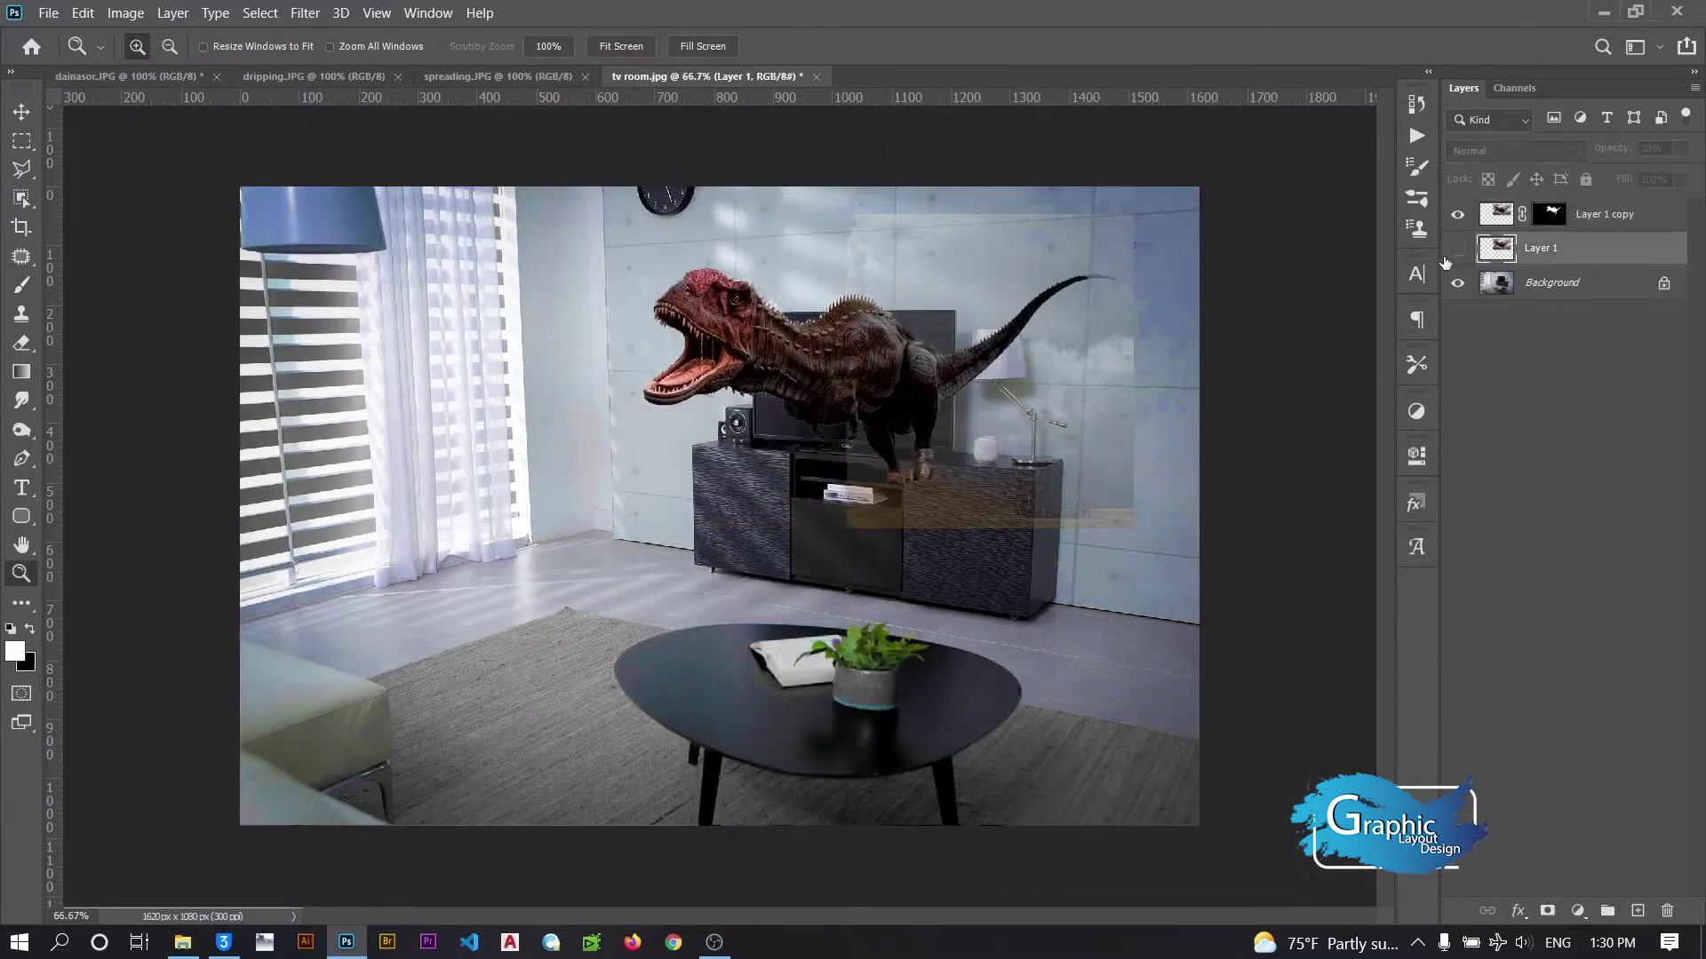
left_click(746, 263)
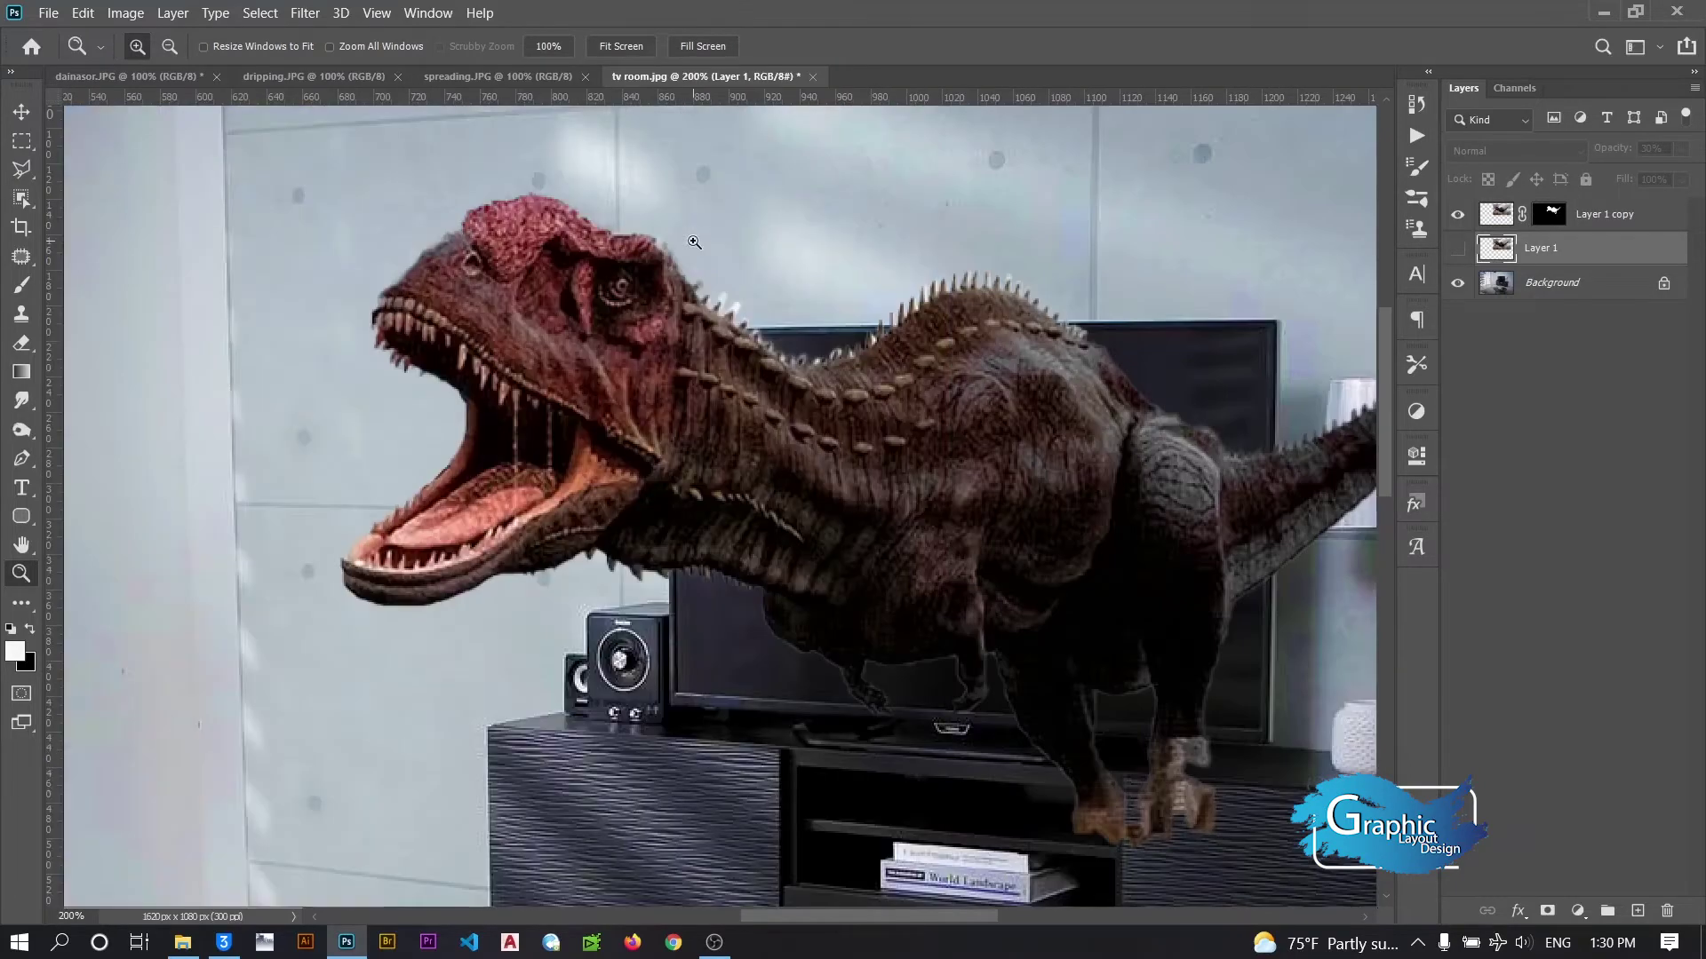
Zoom in on the back spikes and ready a black brush on Layer 1 copy's mask
left_click(769, 311)
left_click(791, 351)
left_click(813, 382)
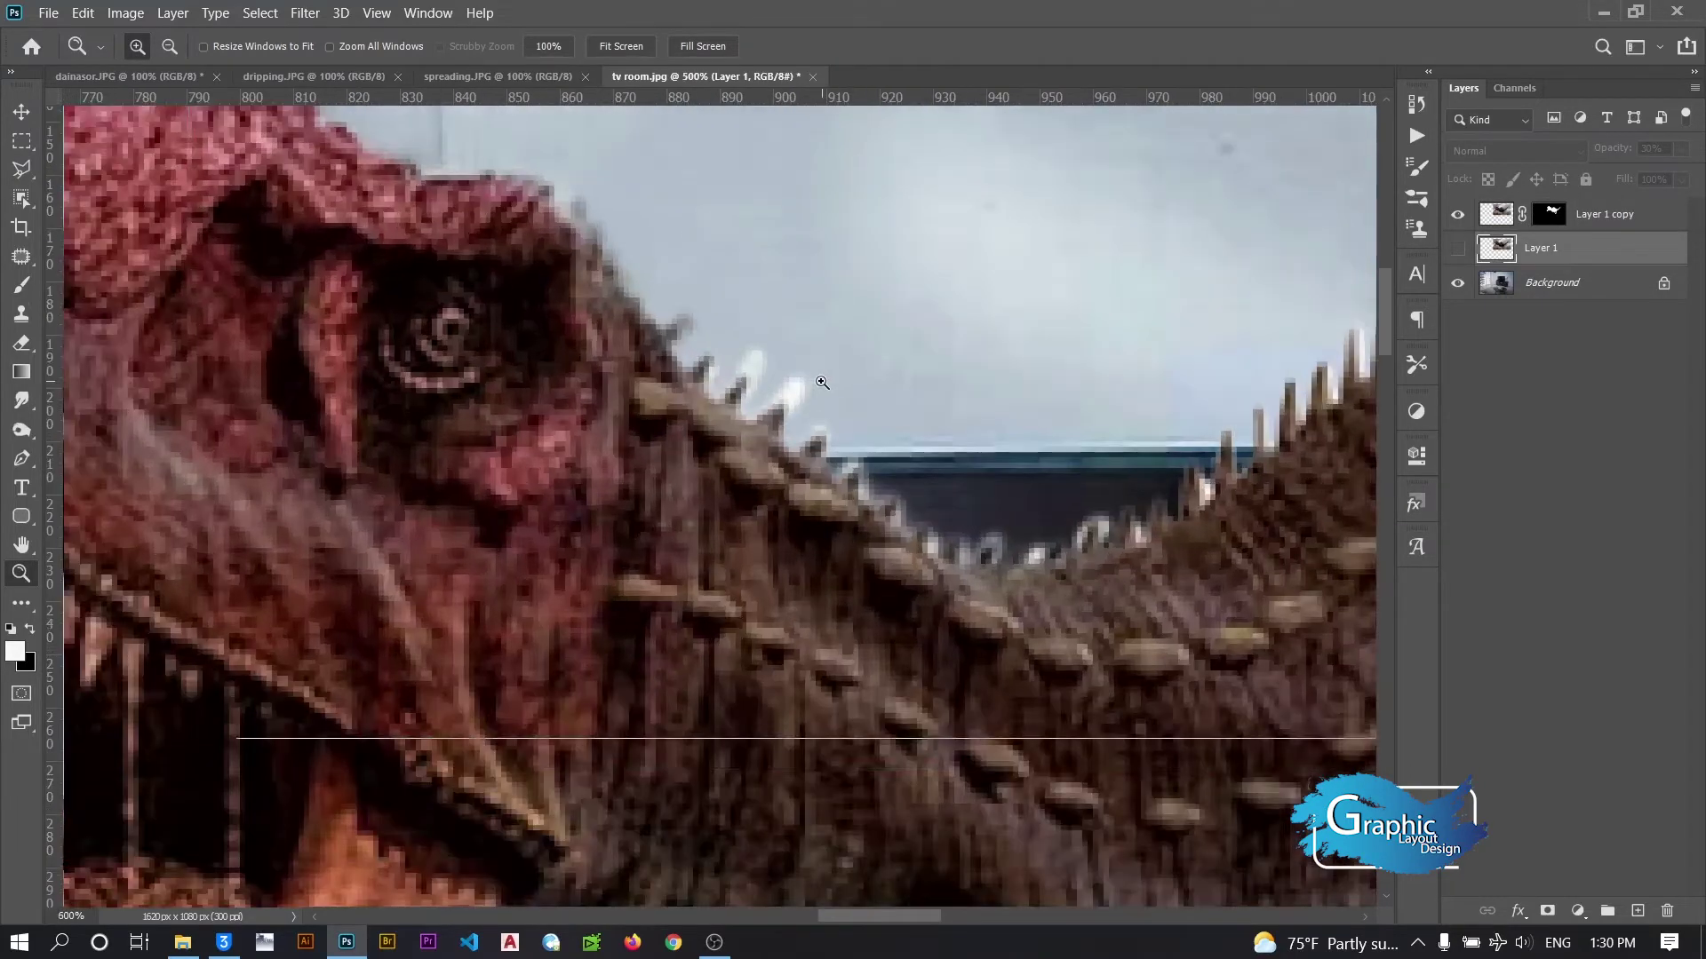
left_click(777, 373)
left_click(22, 284)
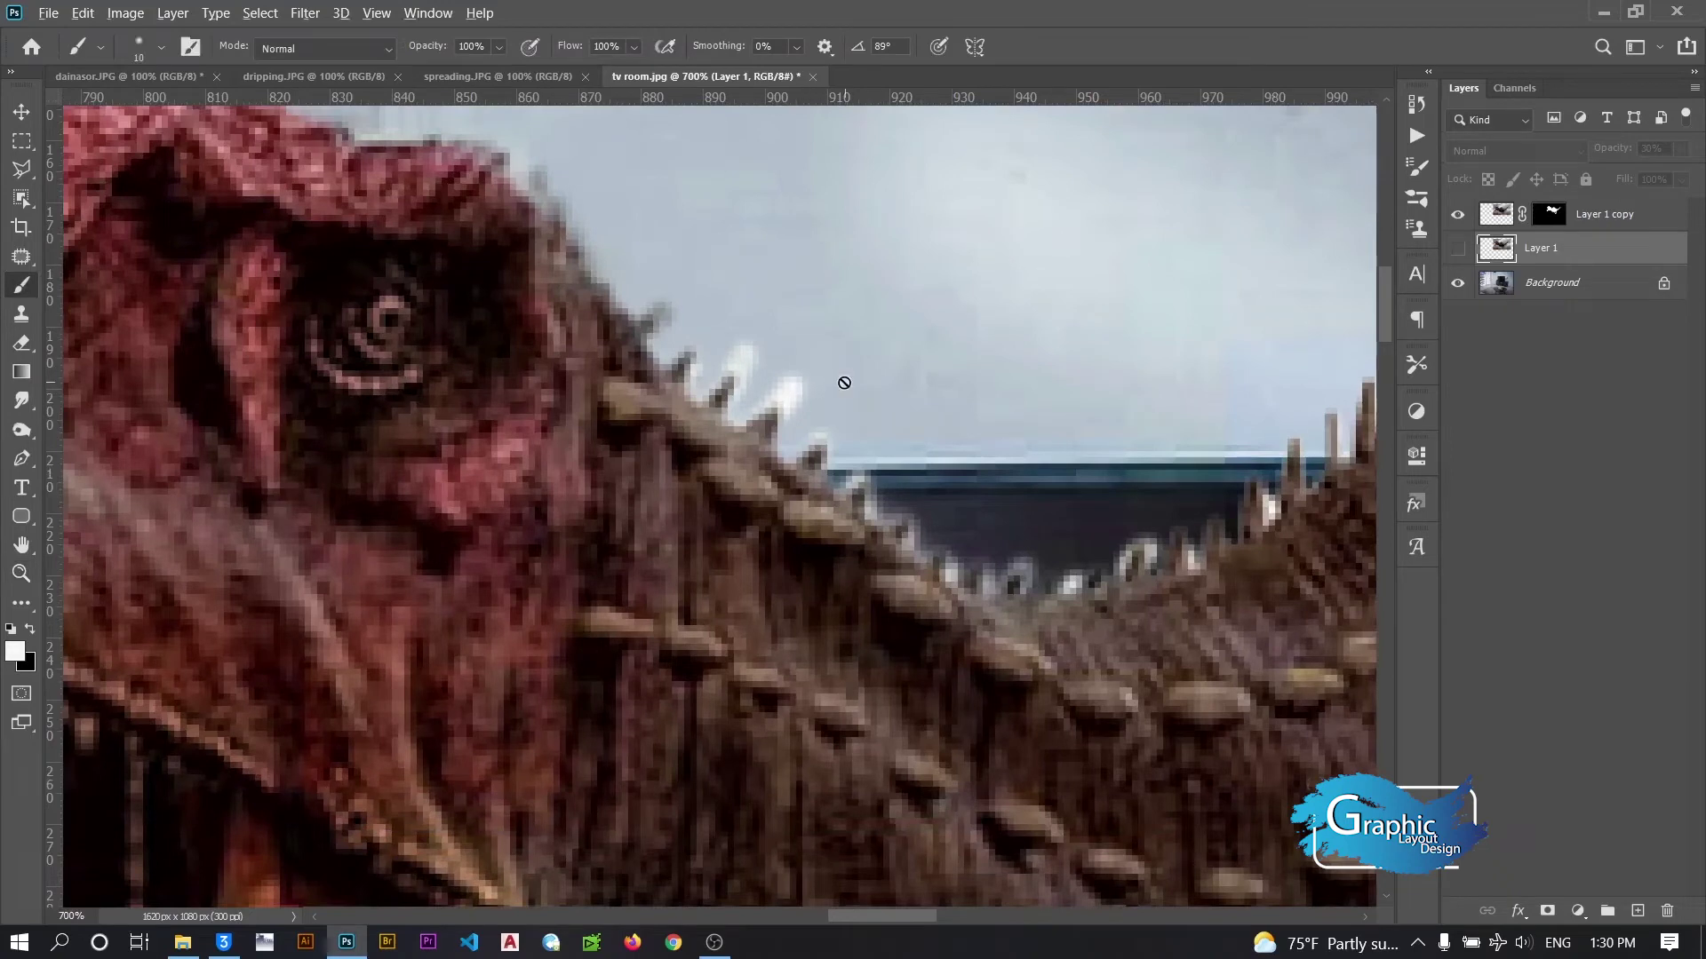
left_click(1550, 213)
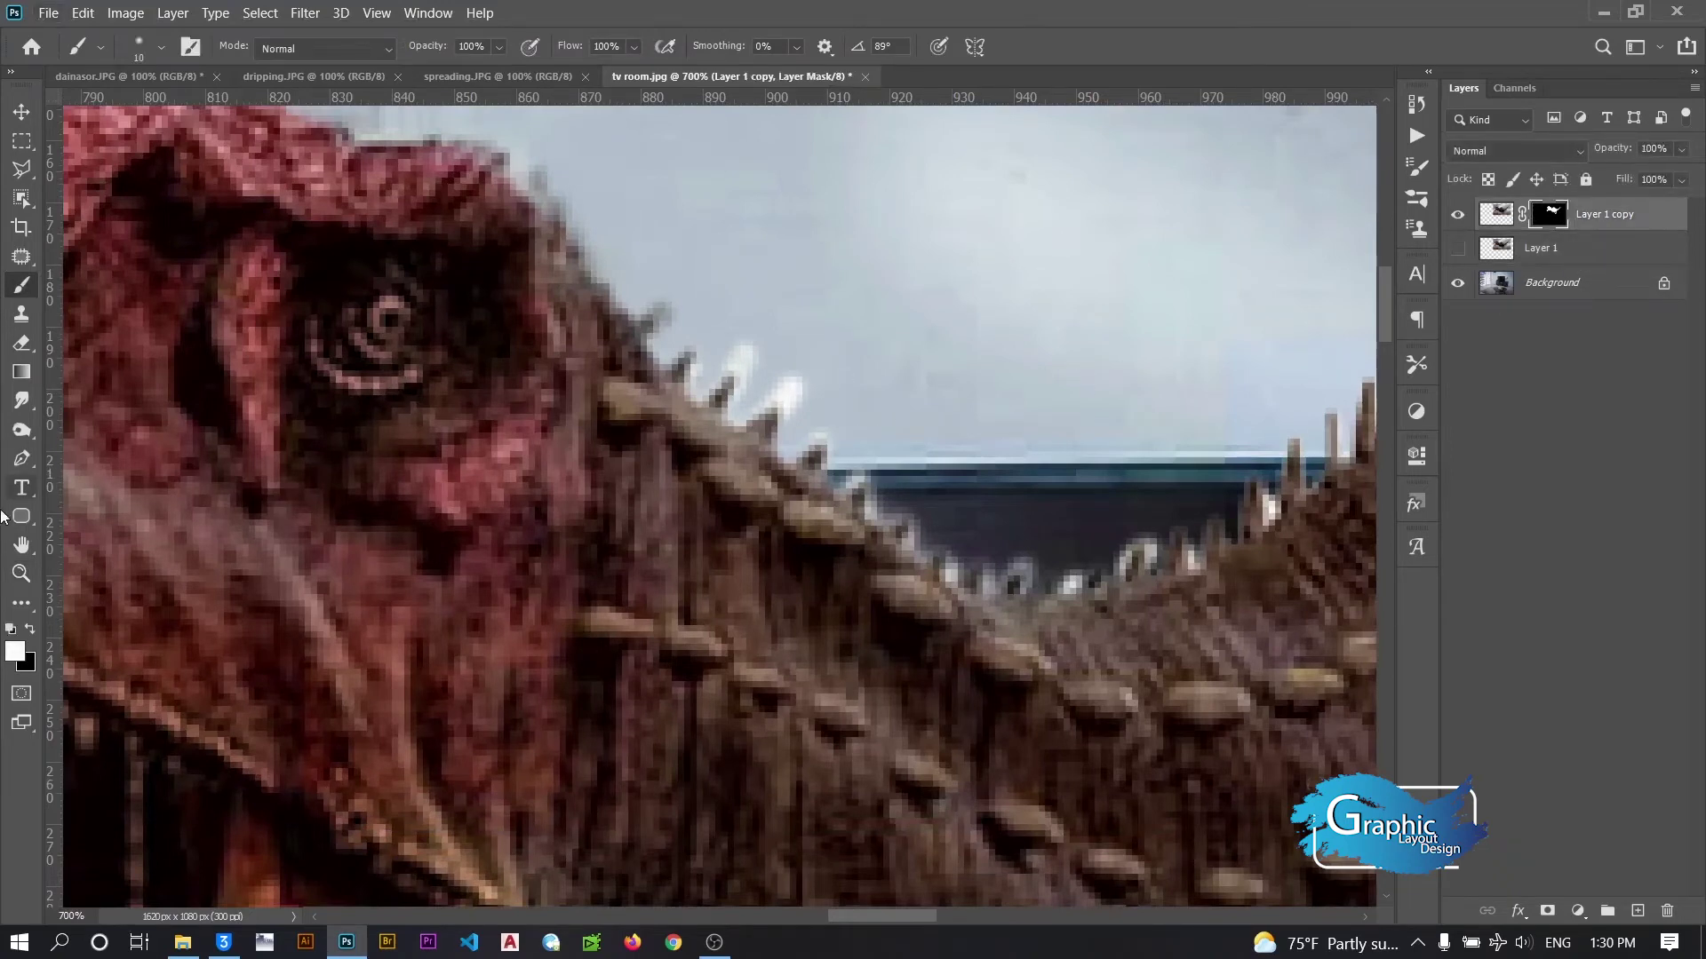
key("x")
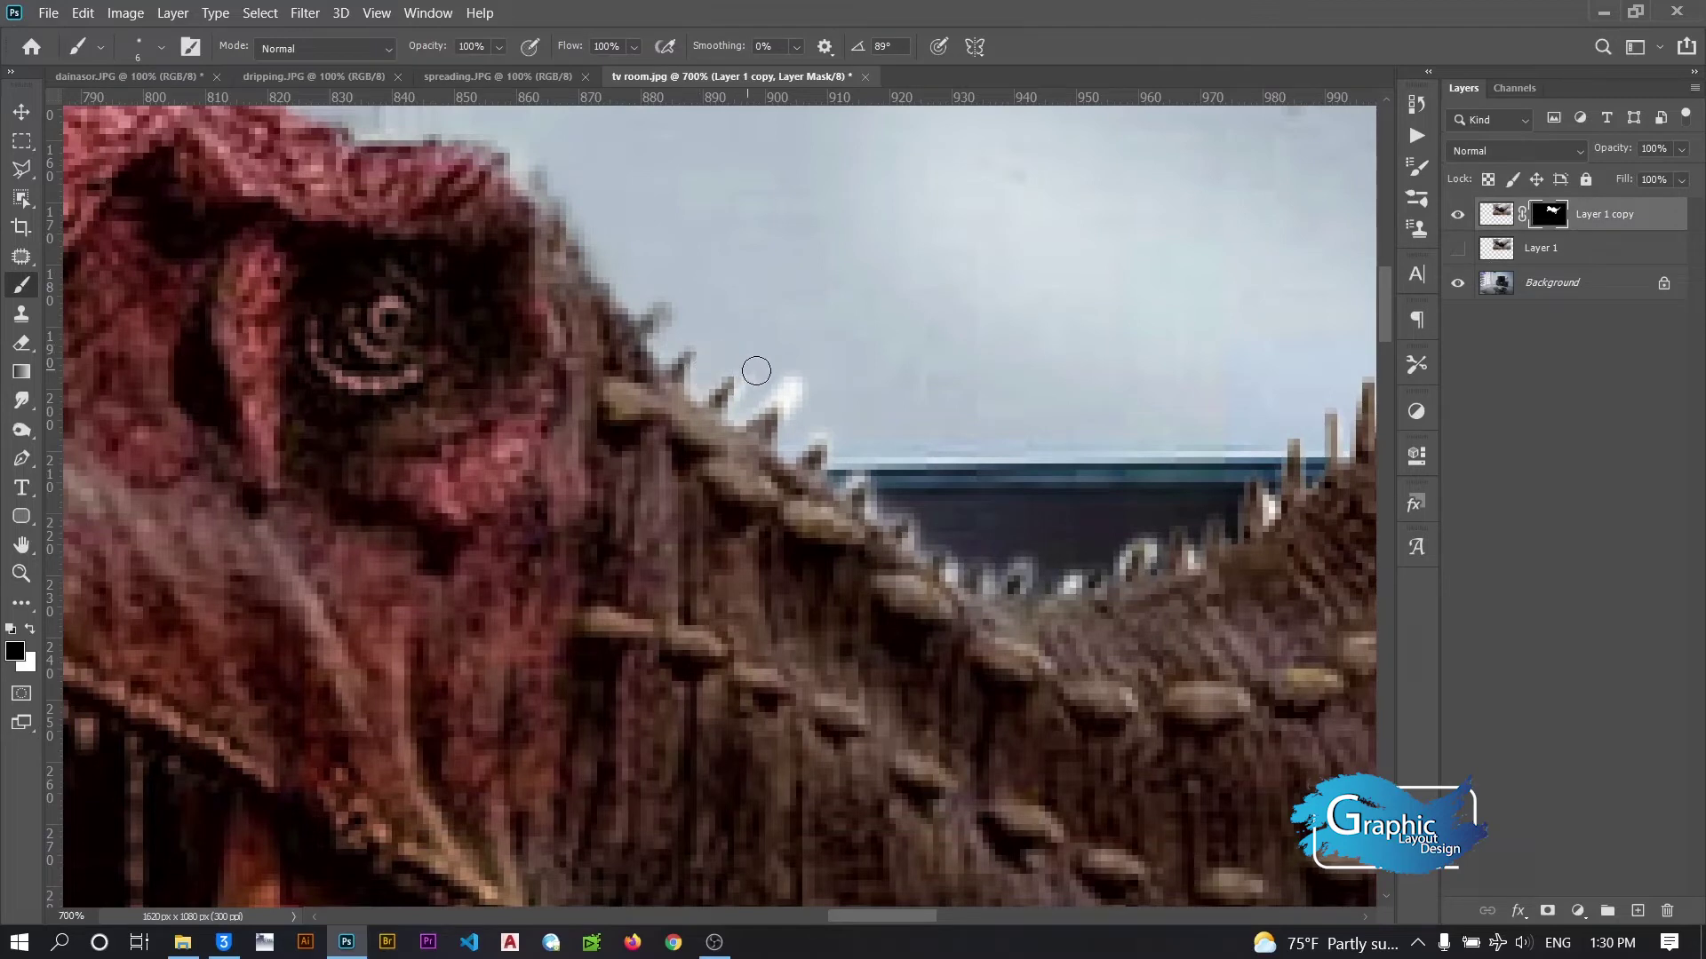
Paint out the white halo along the spike edges with a smaller brush, then fit the image
left_click_drag(756, 371, 804, 377)
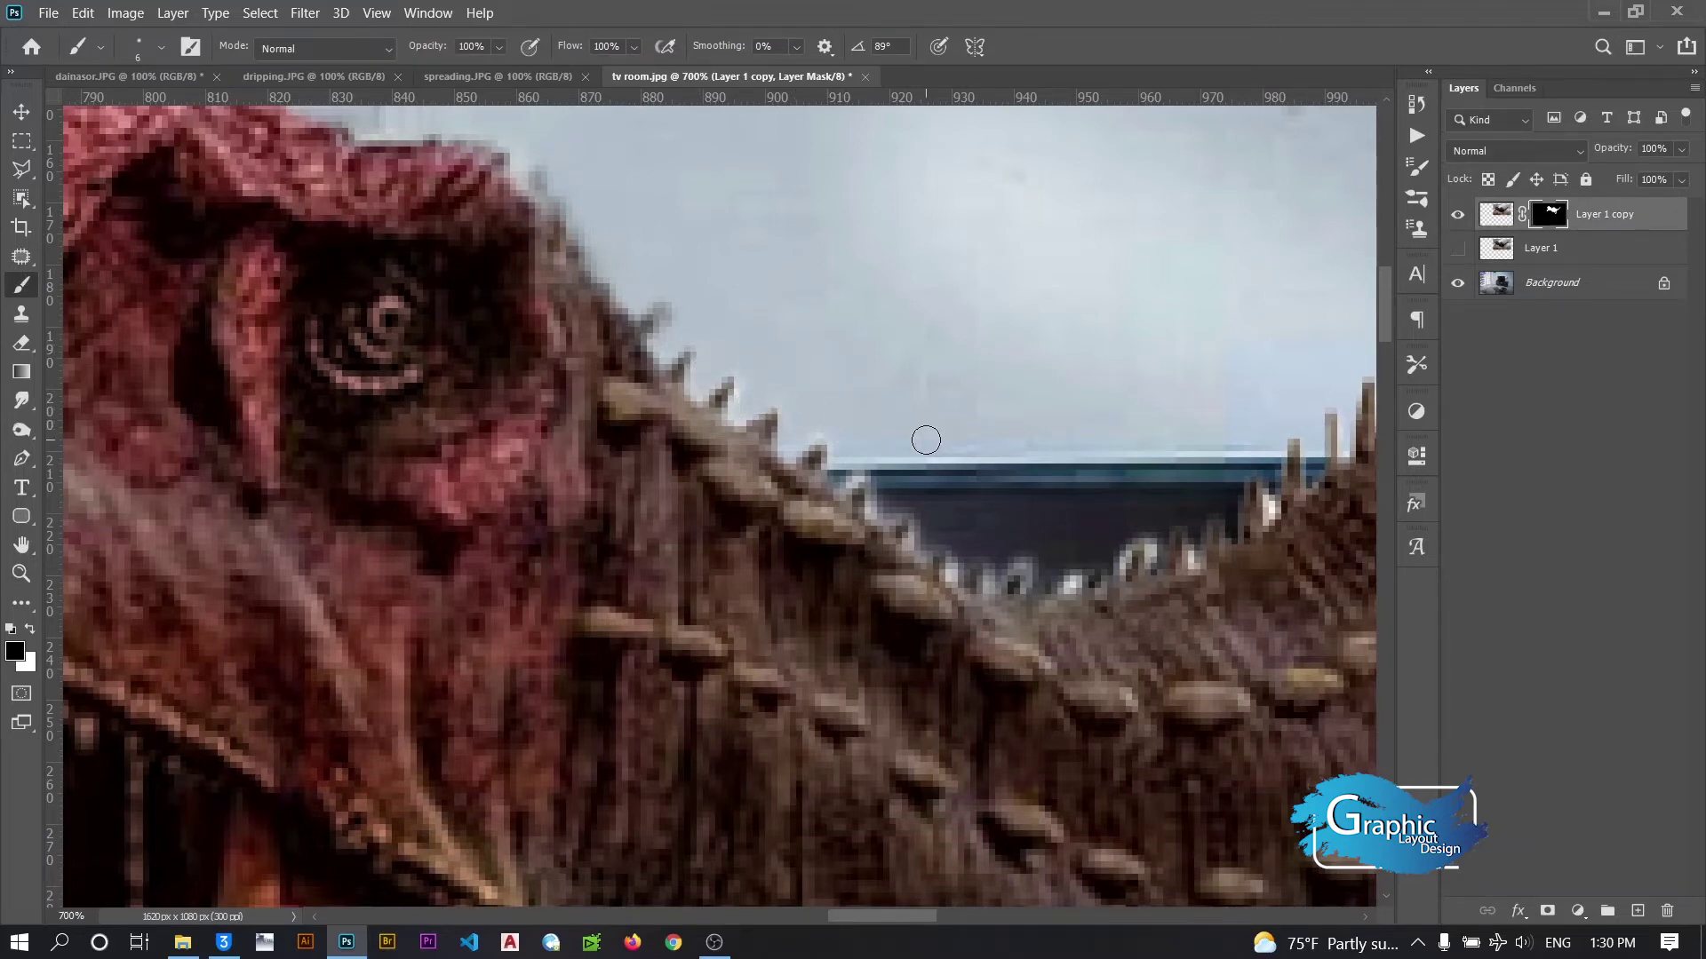
left_click_drag(922, 441, 906, 442)
left_click(859, 473)
left_click_drag(925, 534, 947, 574)
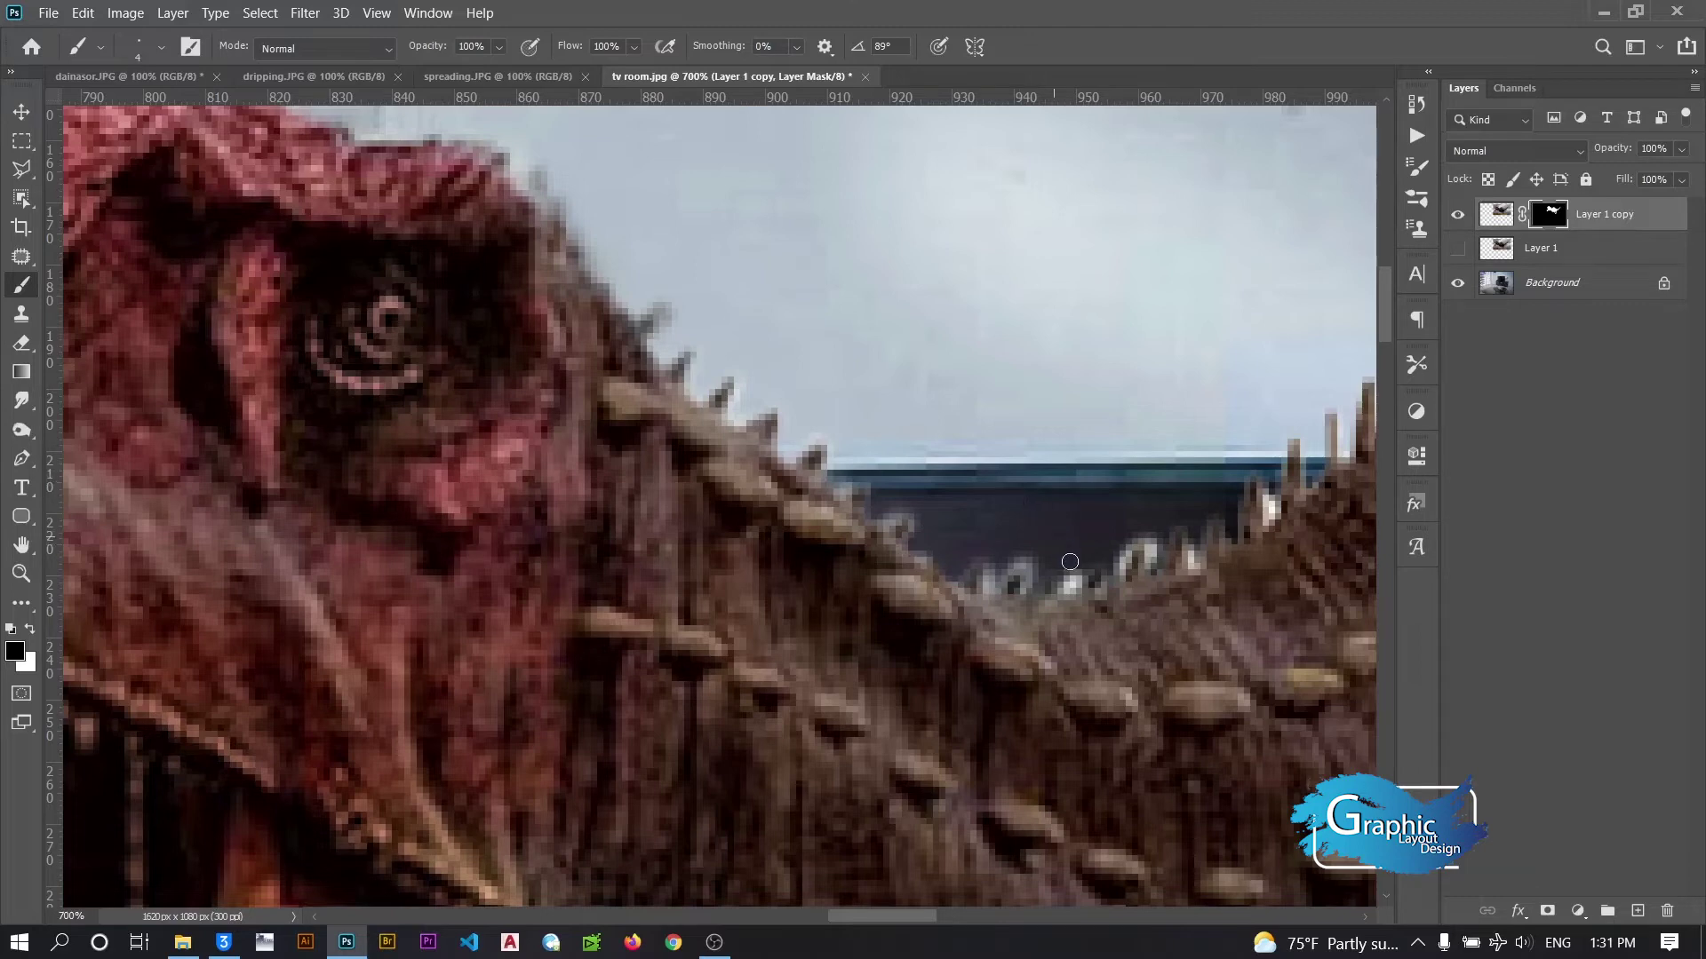
mouse_move(1069, 561)
left_mouse_down()
mouse_move(1130, 525)
mouse_move(1153, 546)
mouse_move(1195, 539)
left_mouse_up()
mouse_move(1271, 480)
left_mouse_down()
mouse_move(1270, 524)
mouse_move(852, 529)
left_mouse_up()
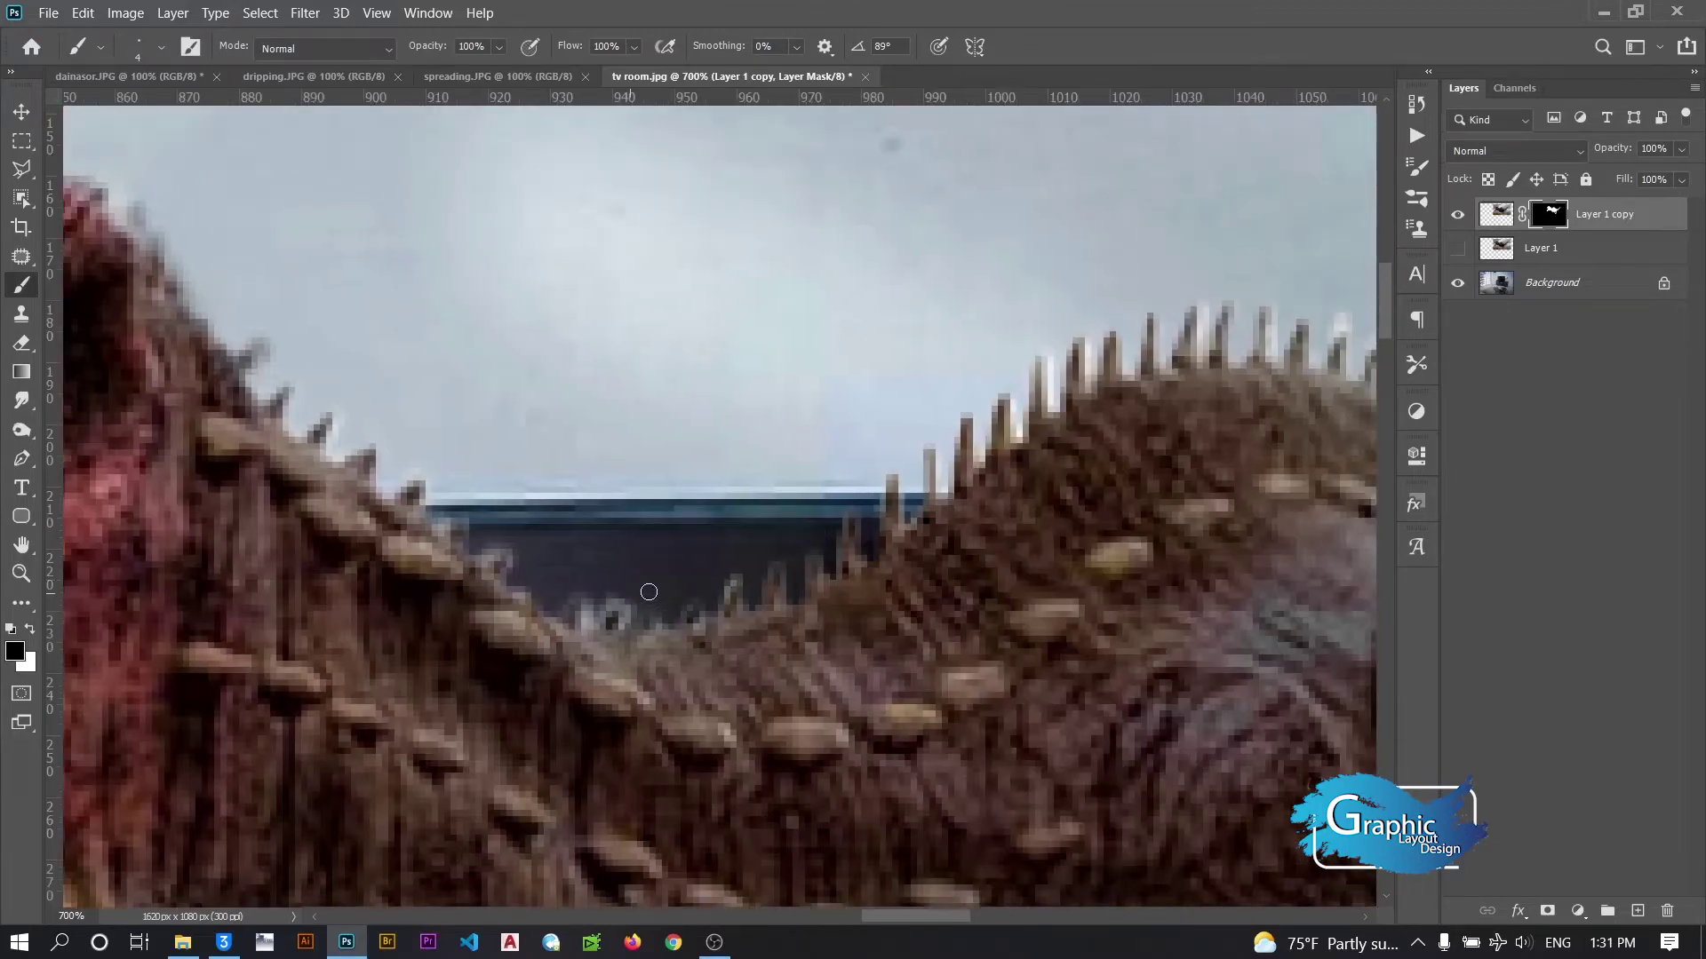
key("z")
key("ctrl+minus")
key("ctrl+minus")
key("ctrl+minus")
right_click(792, 438)
left_click(865, 445)
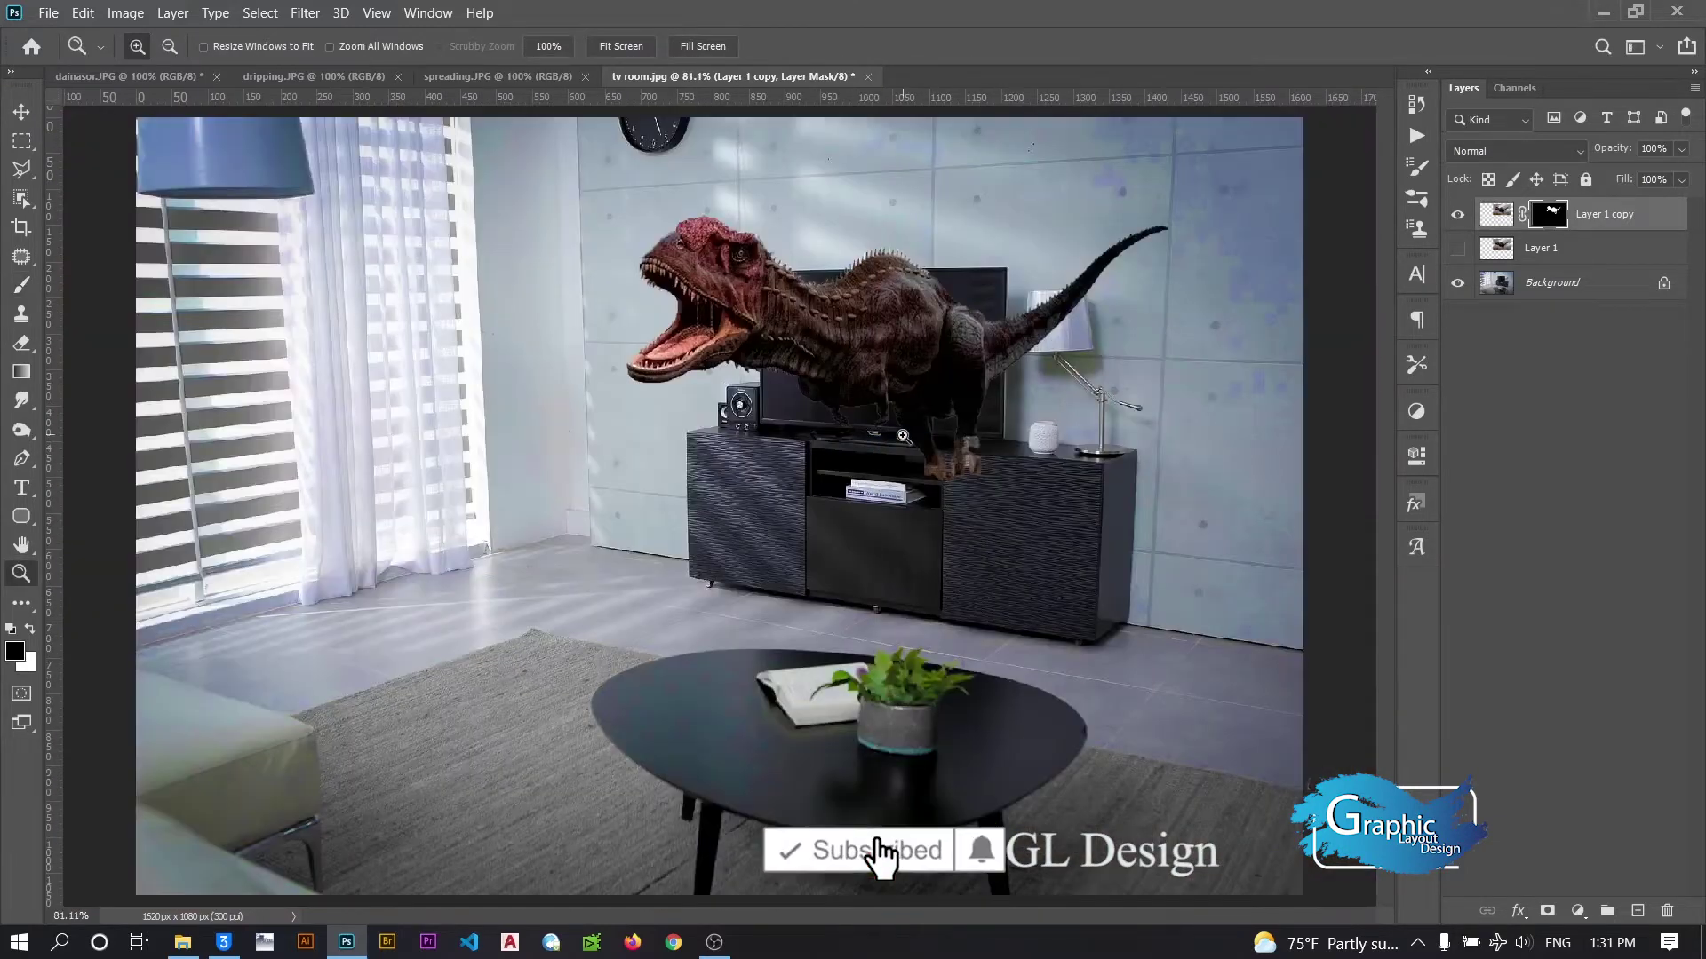
Hide Layer 1 copy, trace the TV screen with Polygonal Lasso, then show the dinosaur again
left_click(971, 376)
left_click(1457, 216)
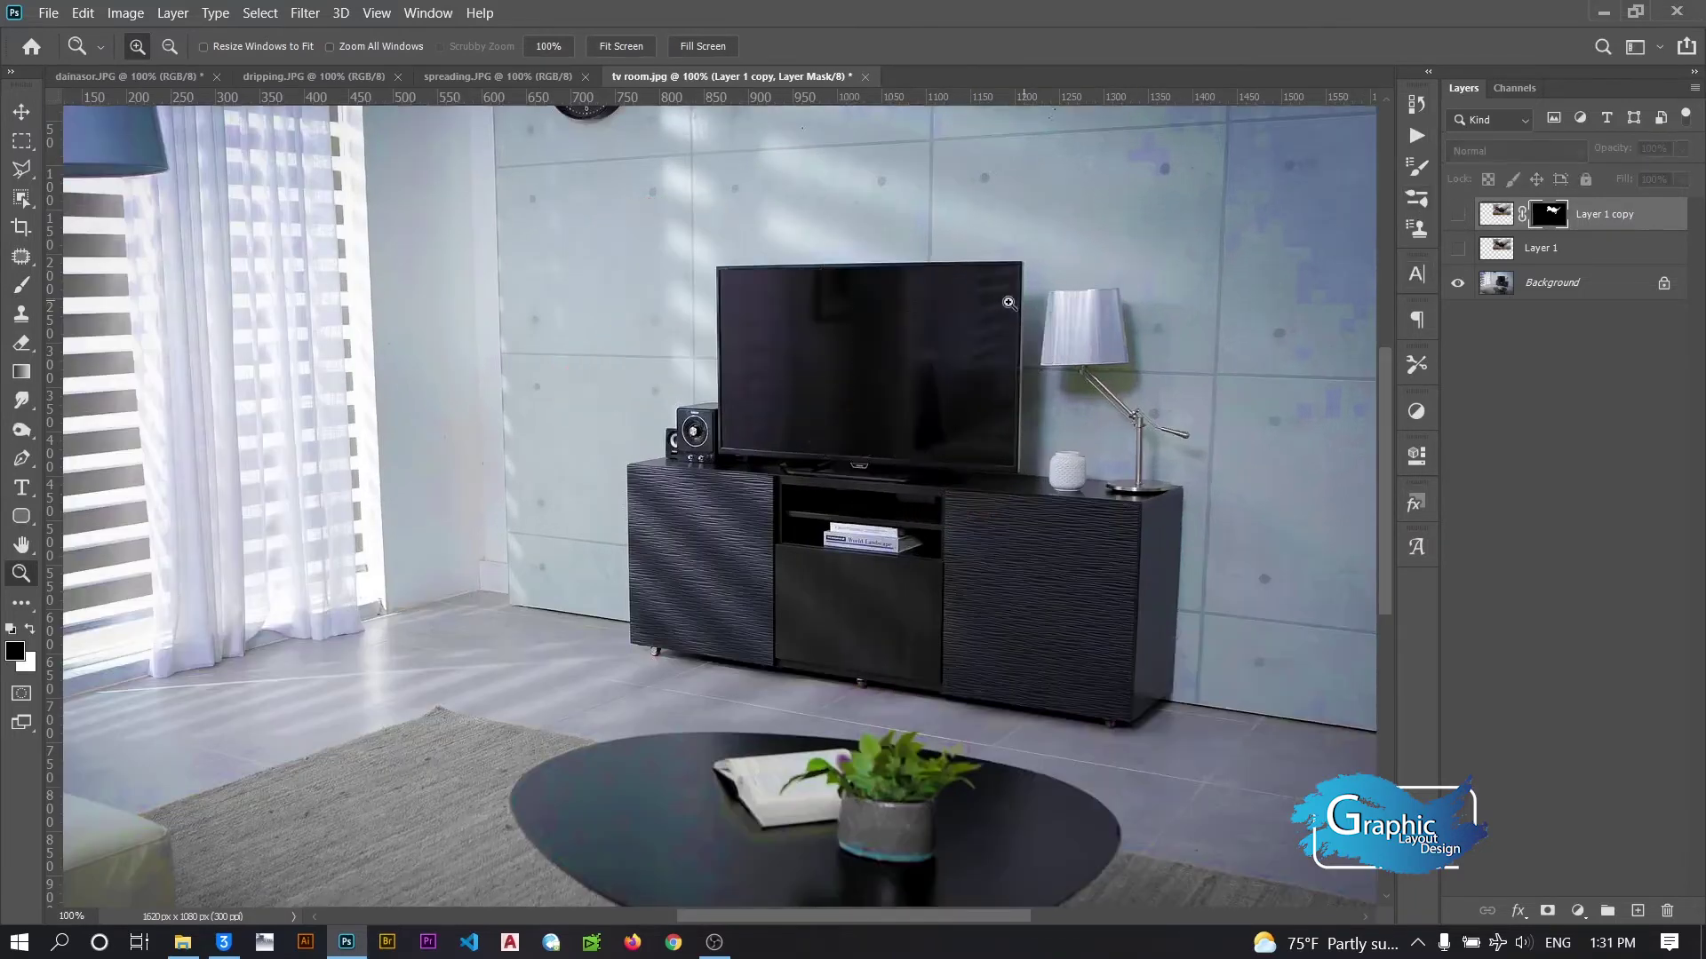
left_click(903, 306)
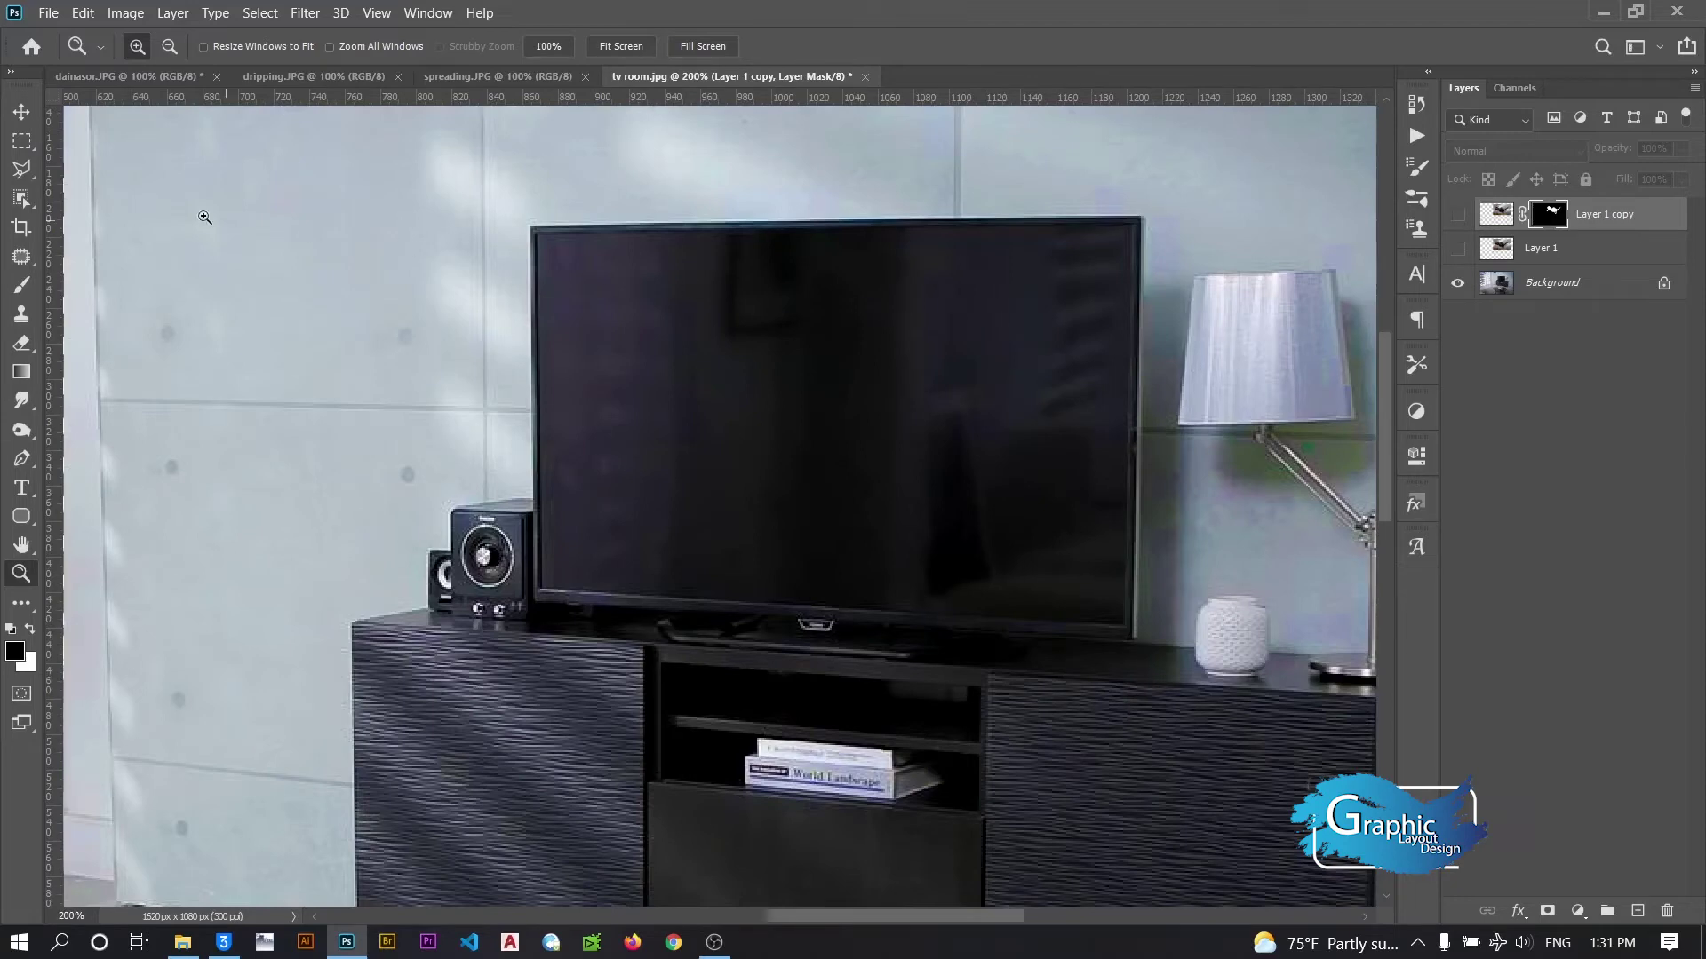
left_click(21, 168)
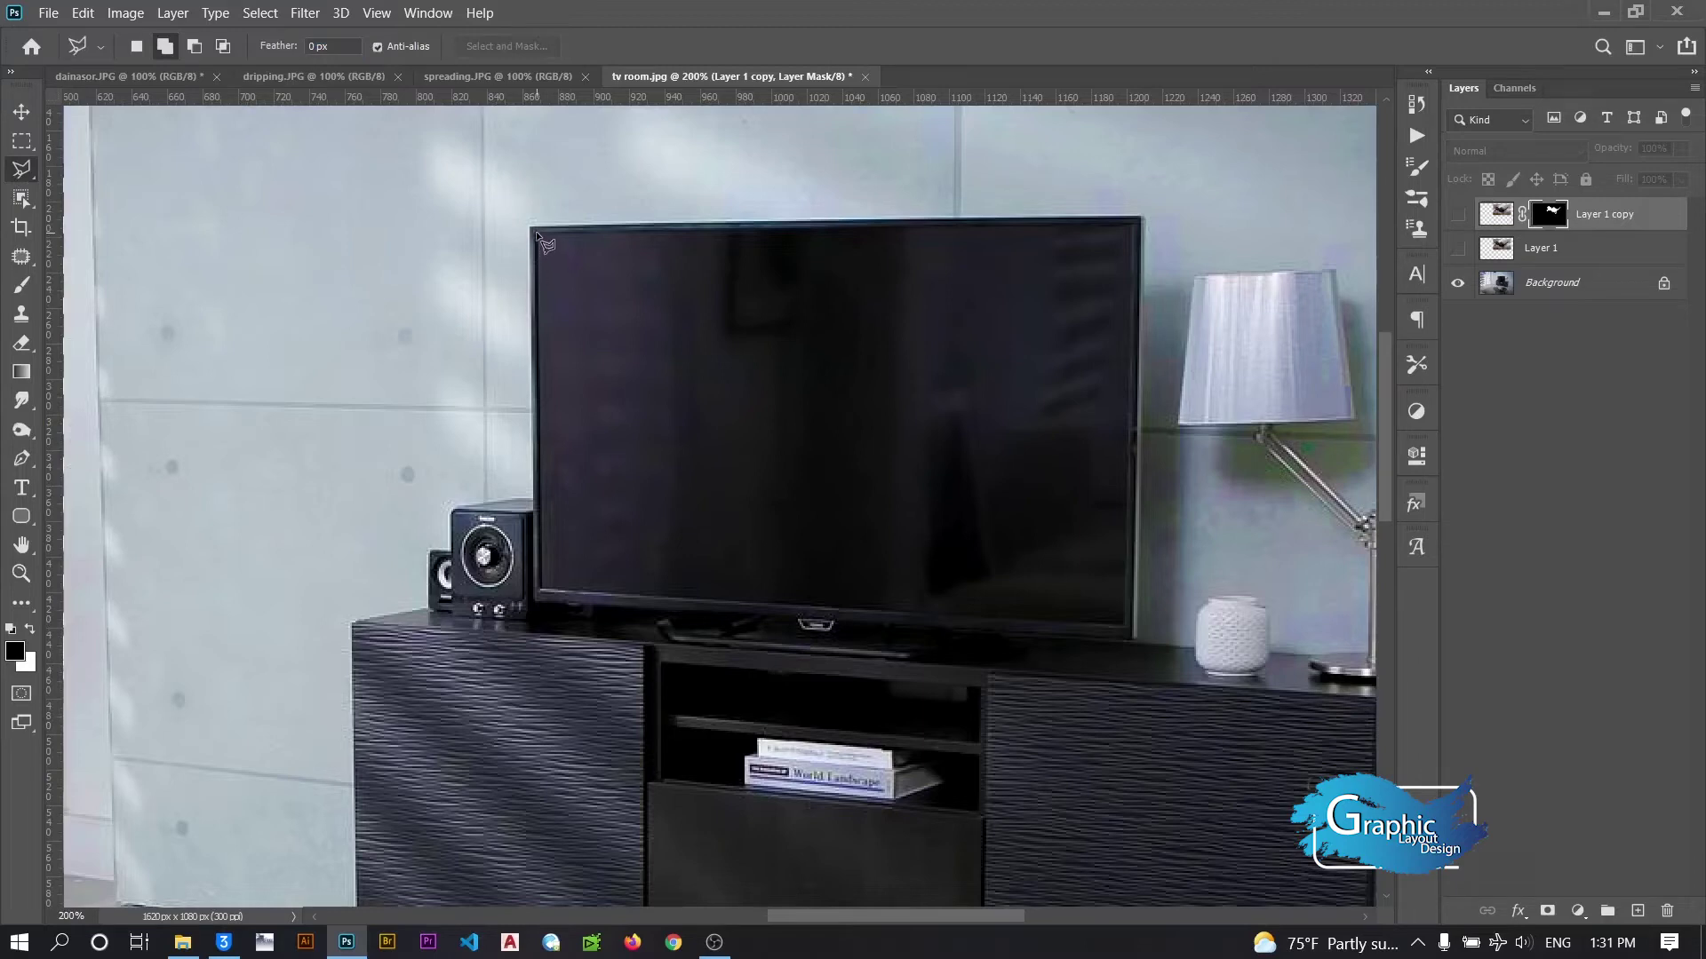
left_click(539, 591)
left_click(1127, 627)
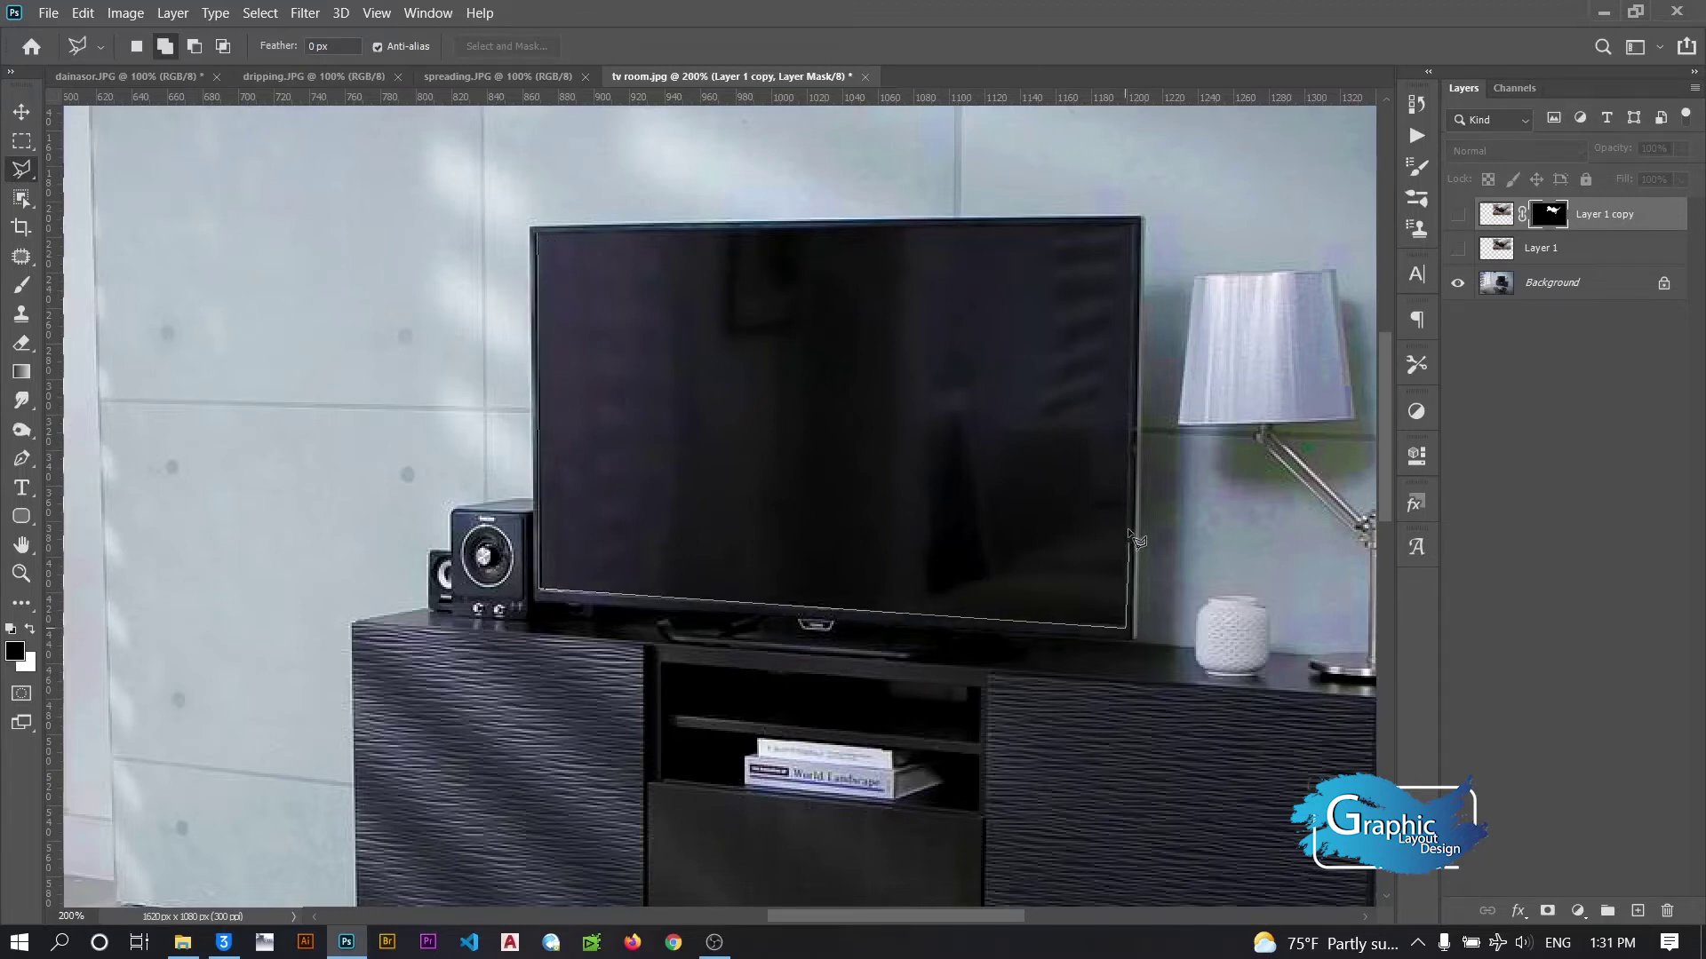
left_click(1136, 224)
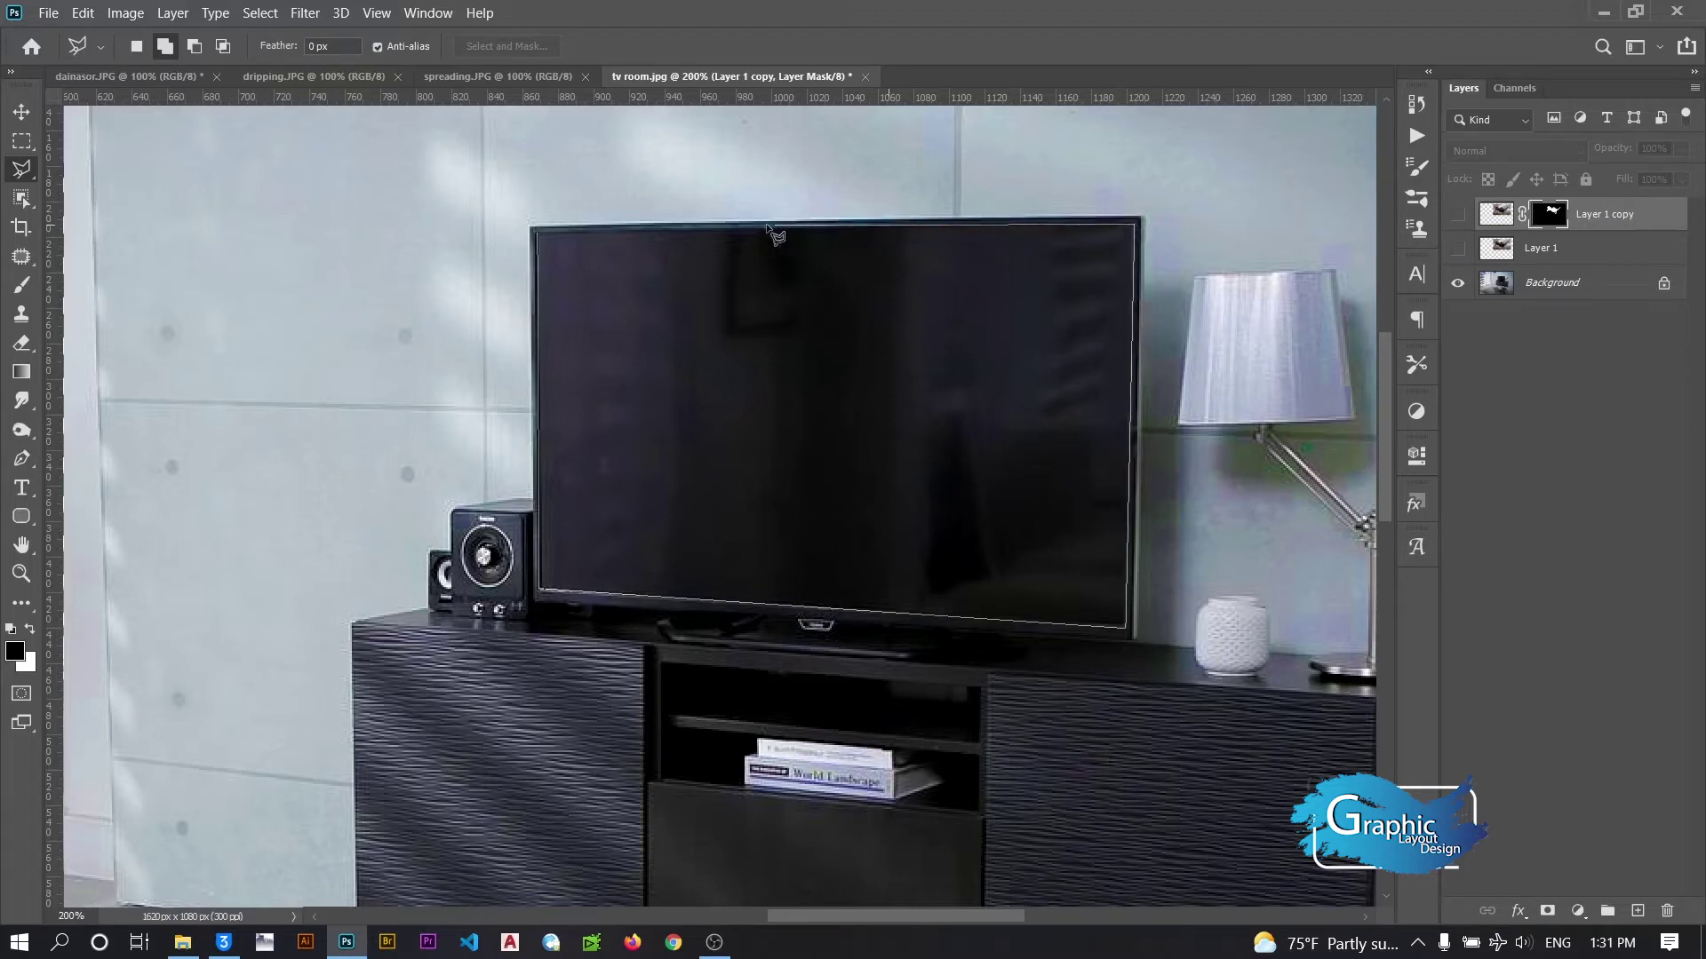
left_click(537, 233)
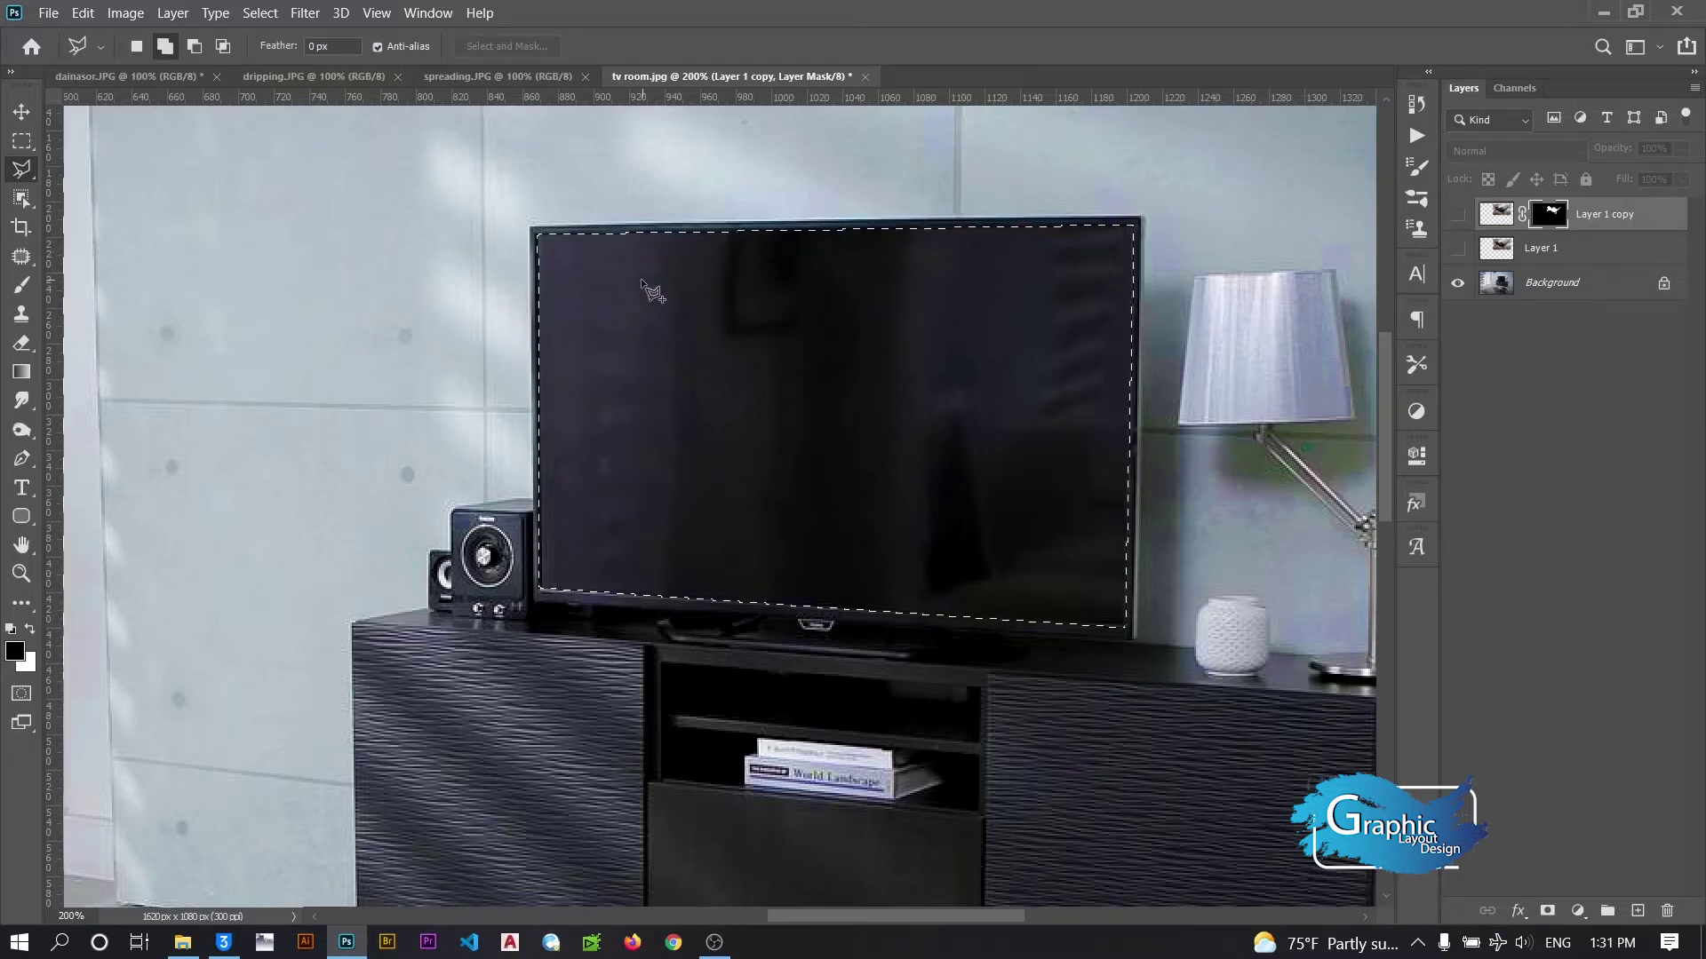
left_click(1458, 214)
Zoom out to the whole room and apply Select > Inverse to select everything outside the TV
key("z")
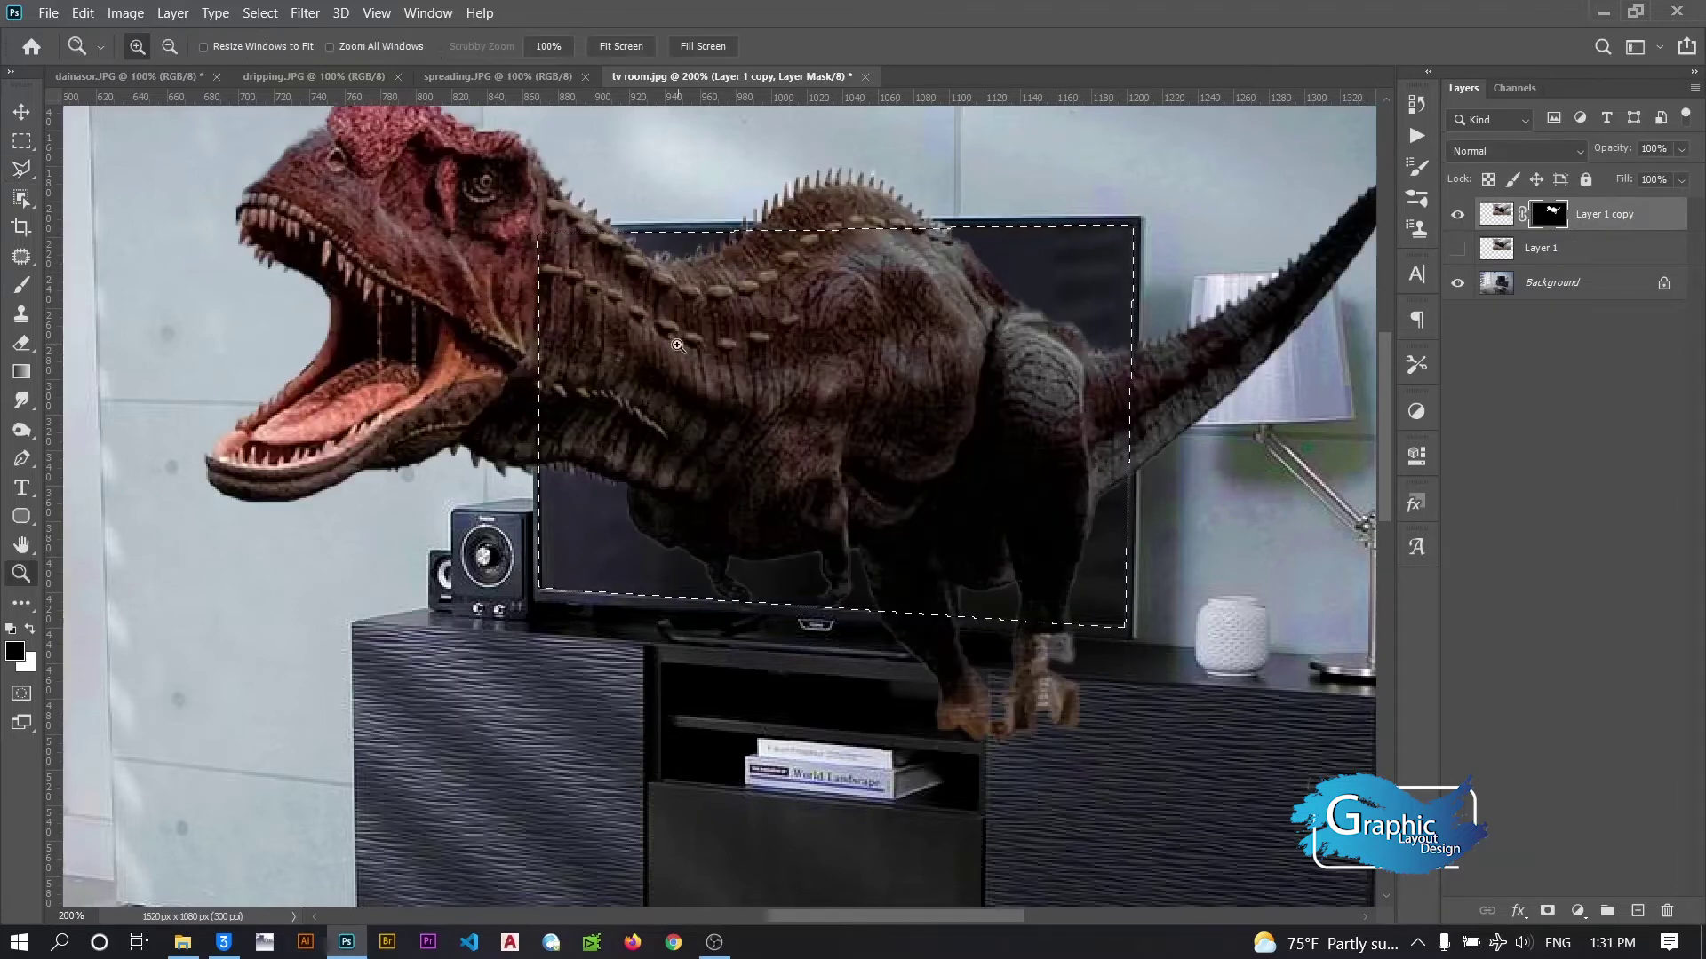
right_click(672, 341)
left_click(696, 354)
right_click(697, 354)
left_click(746, 472)
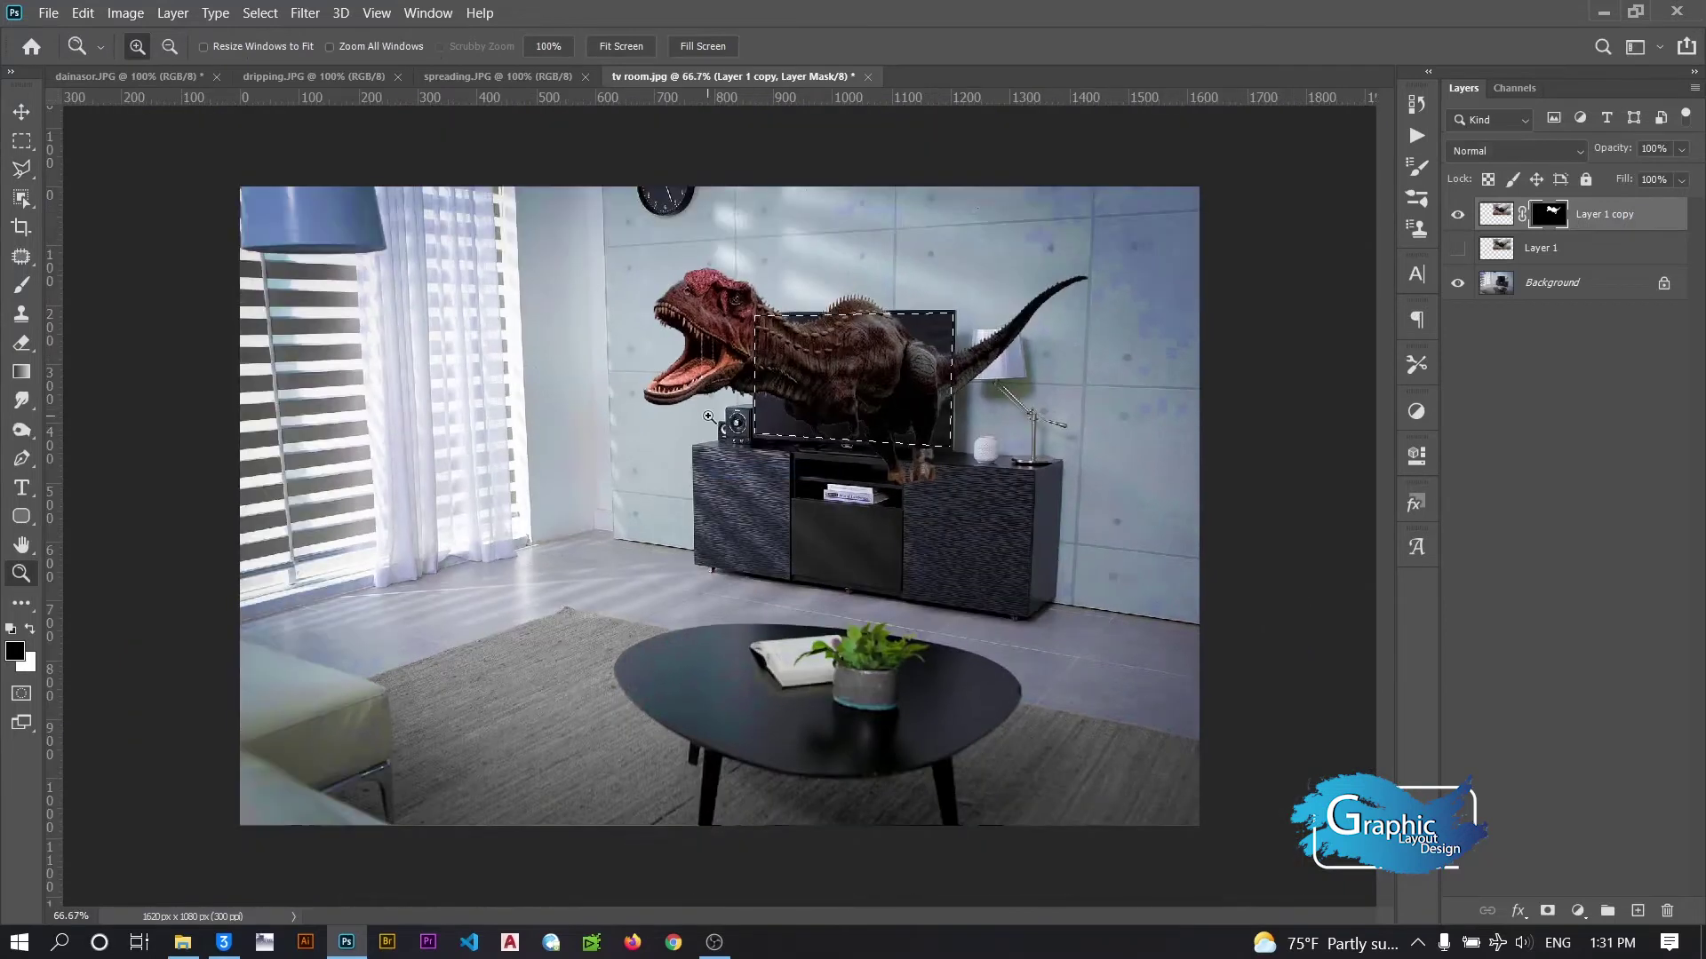
left_click(261, 12)
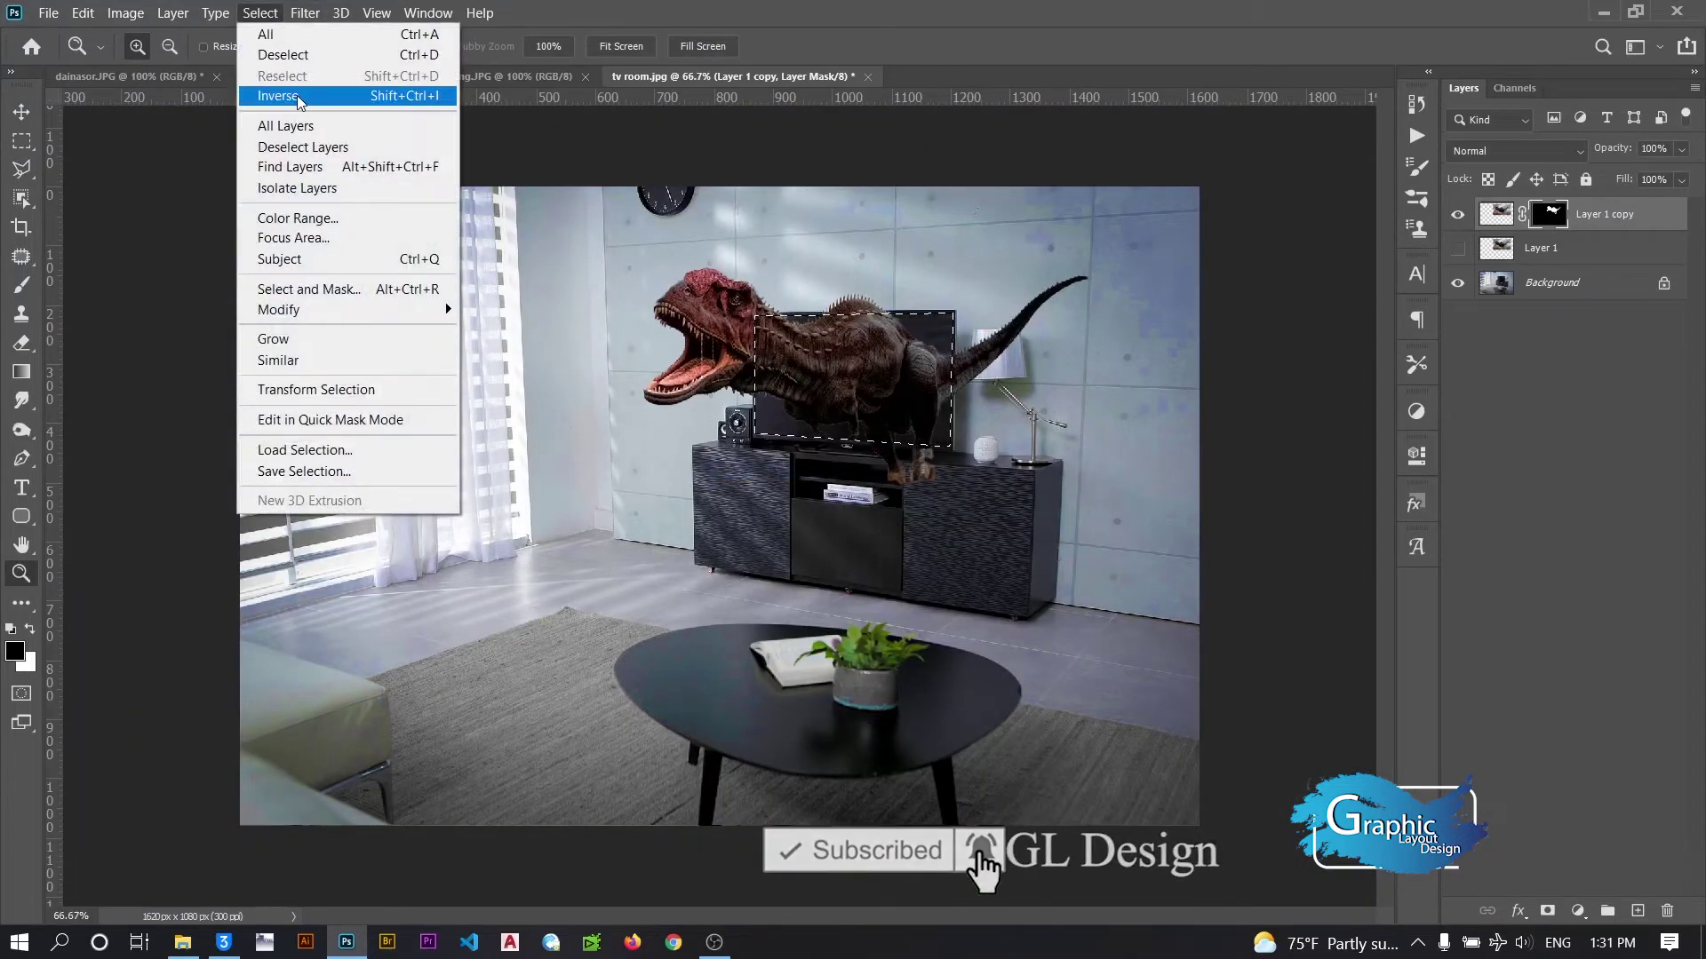
left_click(299, 98)
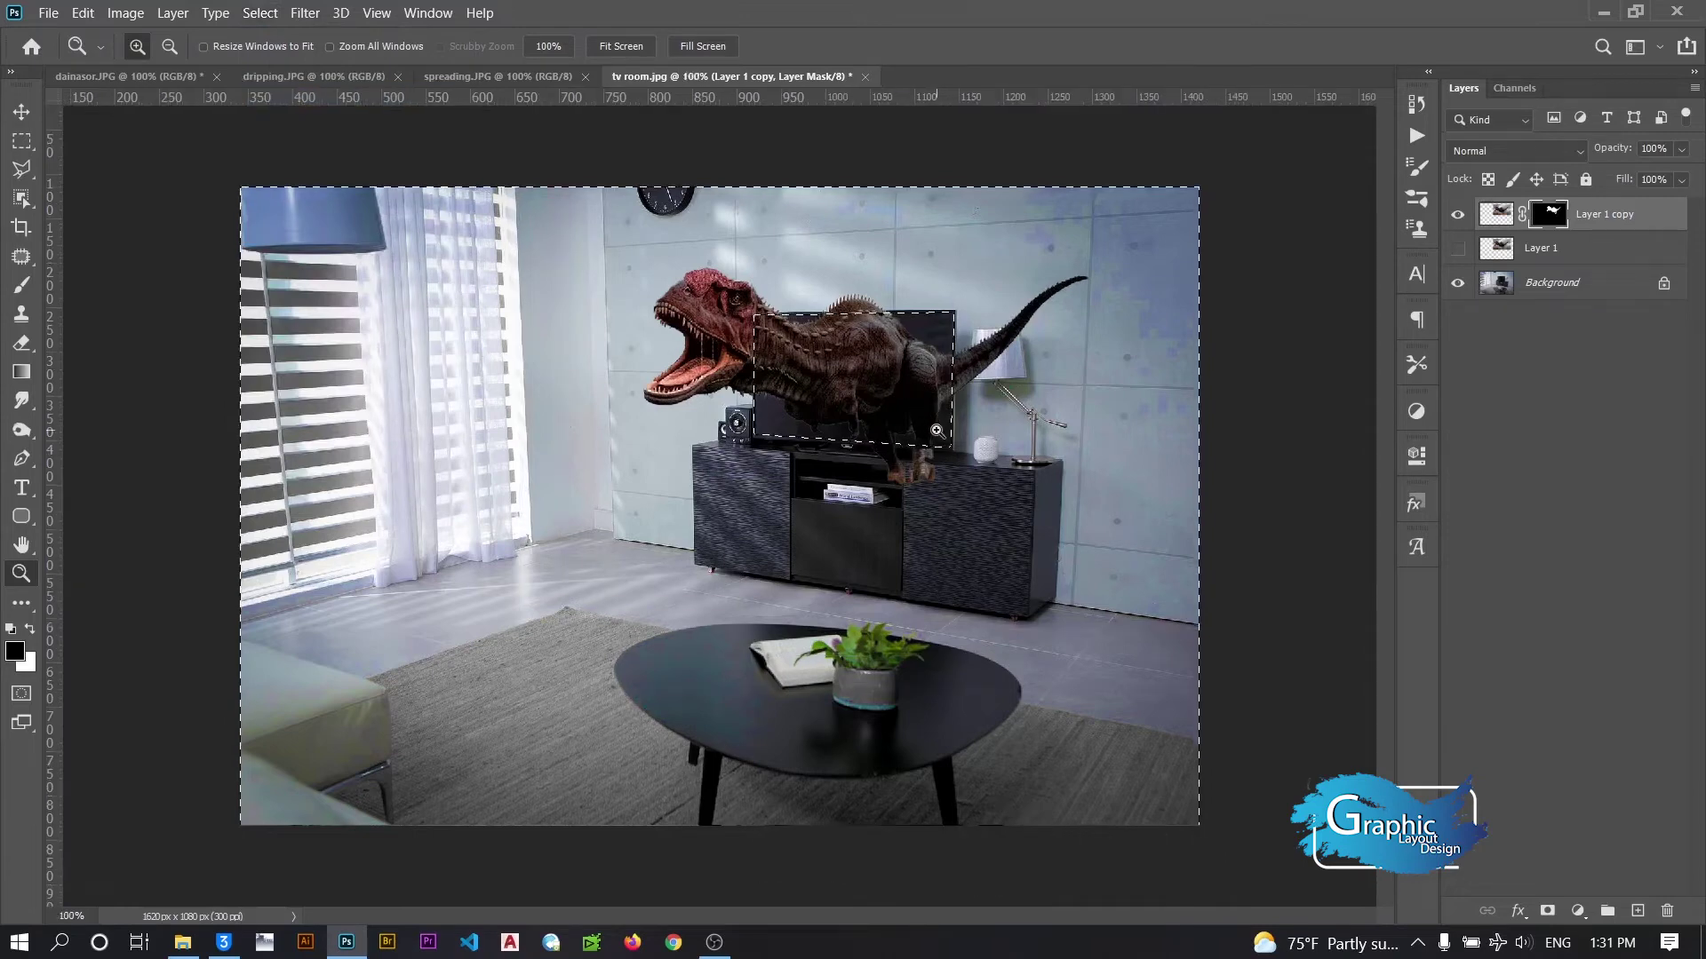
left_click(919, 391)
key("ctrl+r")
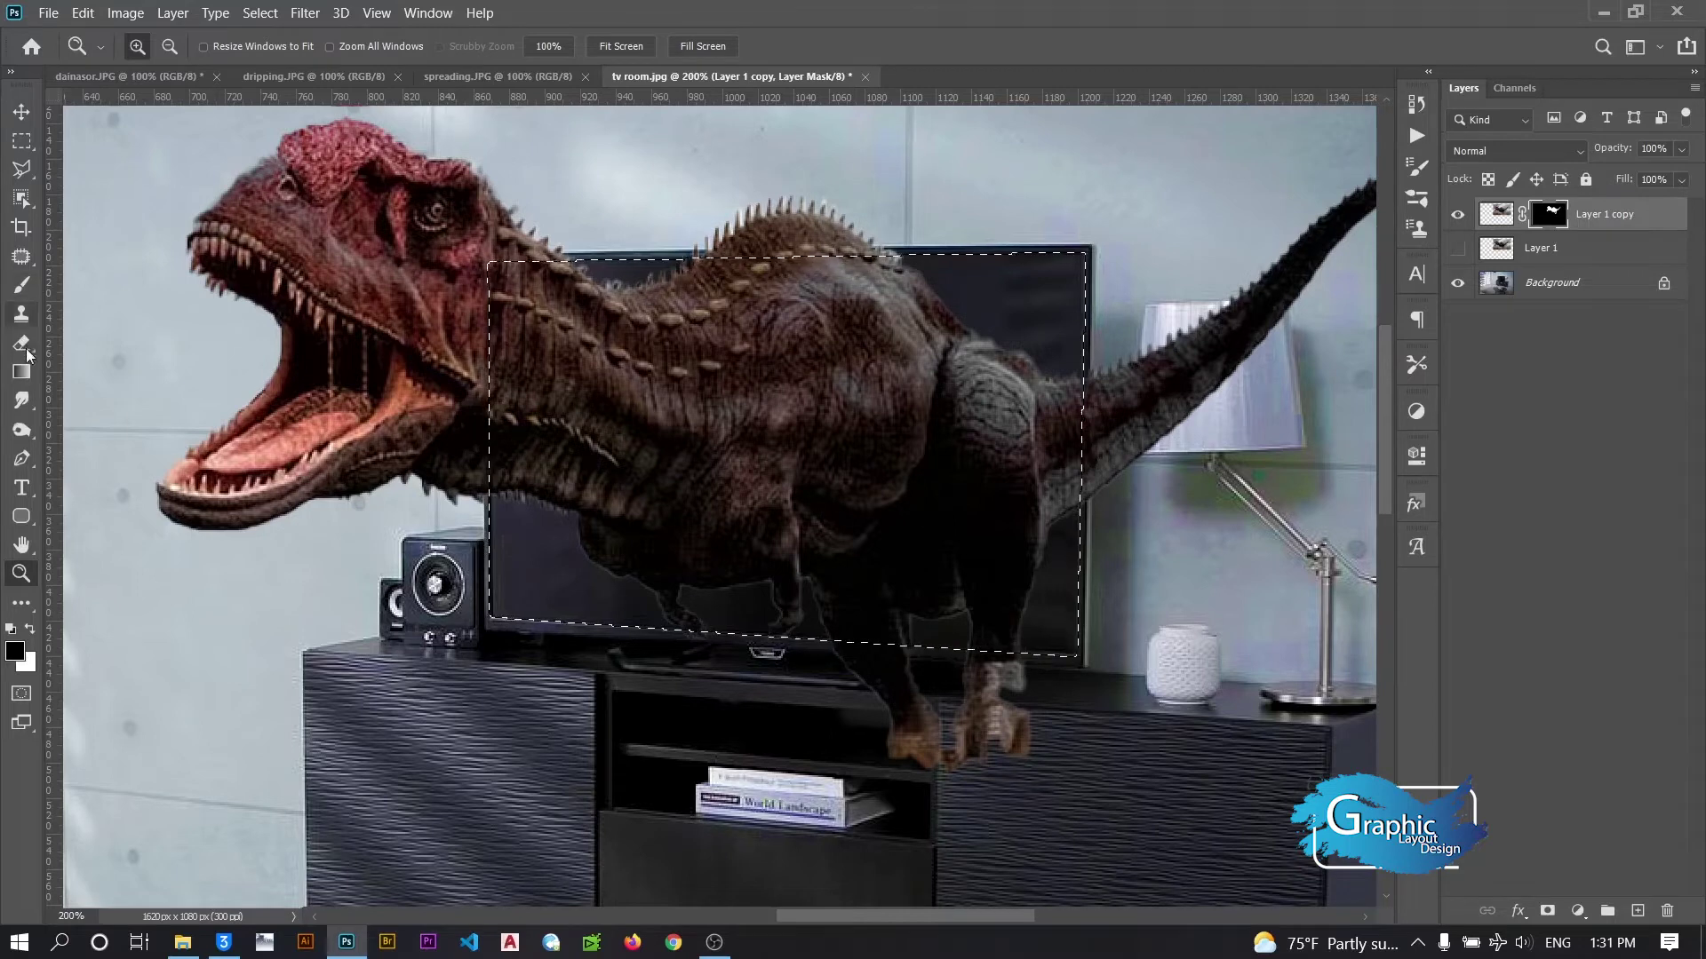
left_click(20, 283)
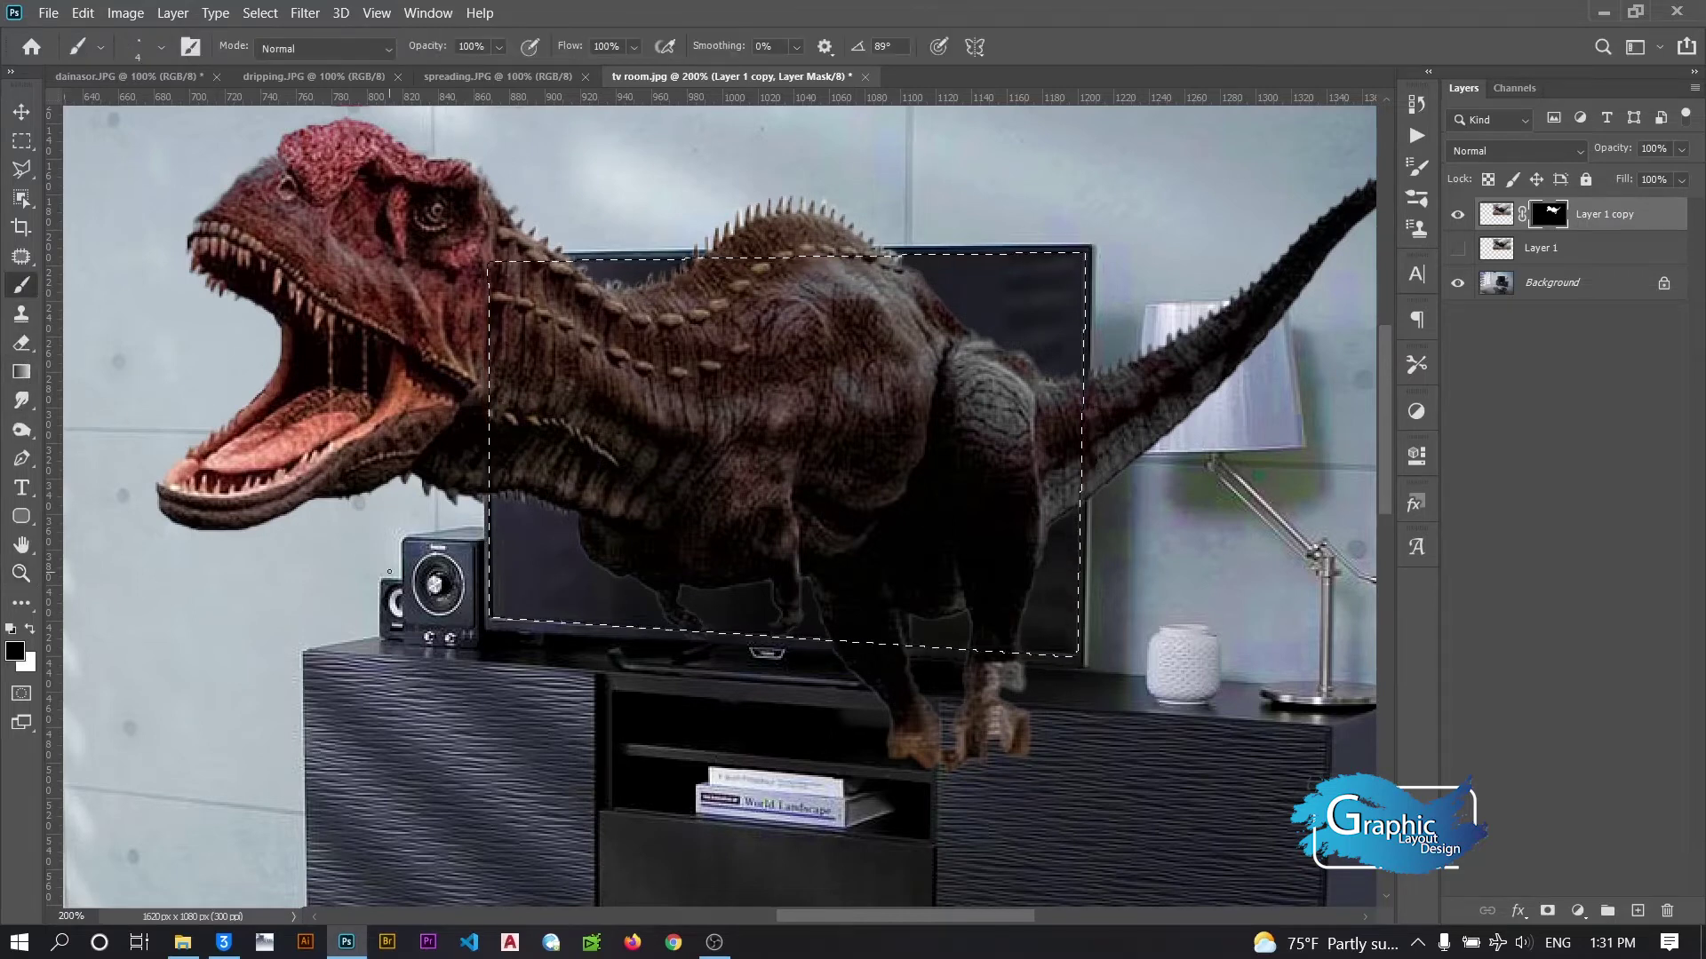
Mask out the dinosaur's feet, tail and top spikes outside the TV screen
right_click(472, 556, "alt")
mouse_move(983, 811)
left_mouse_down()
mouse_move(876, 754)
mouse_move(998, 723)
mouse_move(711, 663)
mouse_move(986, 674)
mouse_move(645, 648)
left_mouse_up()
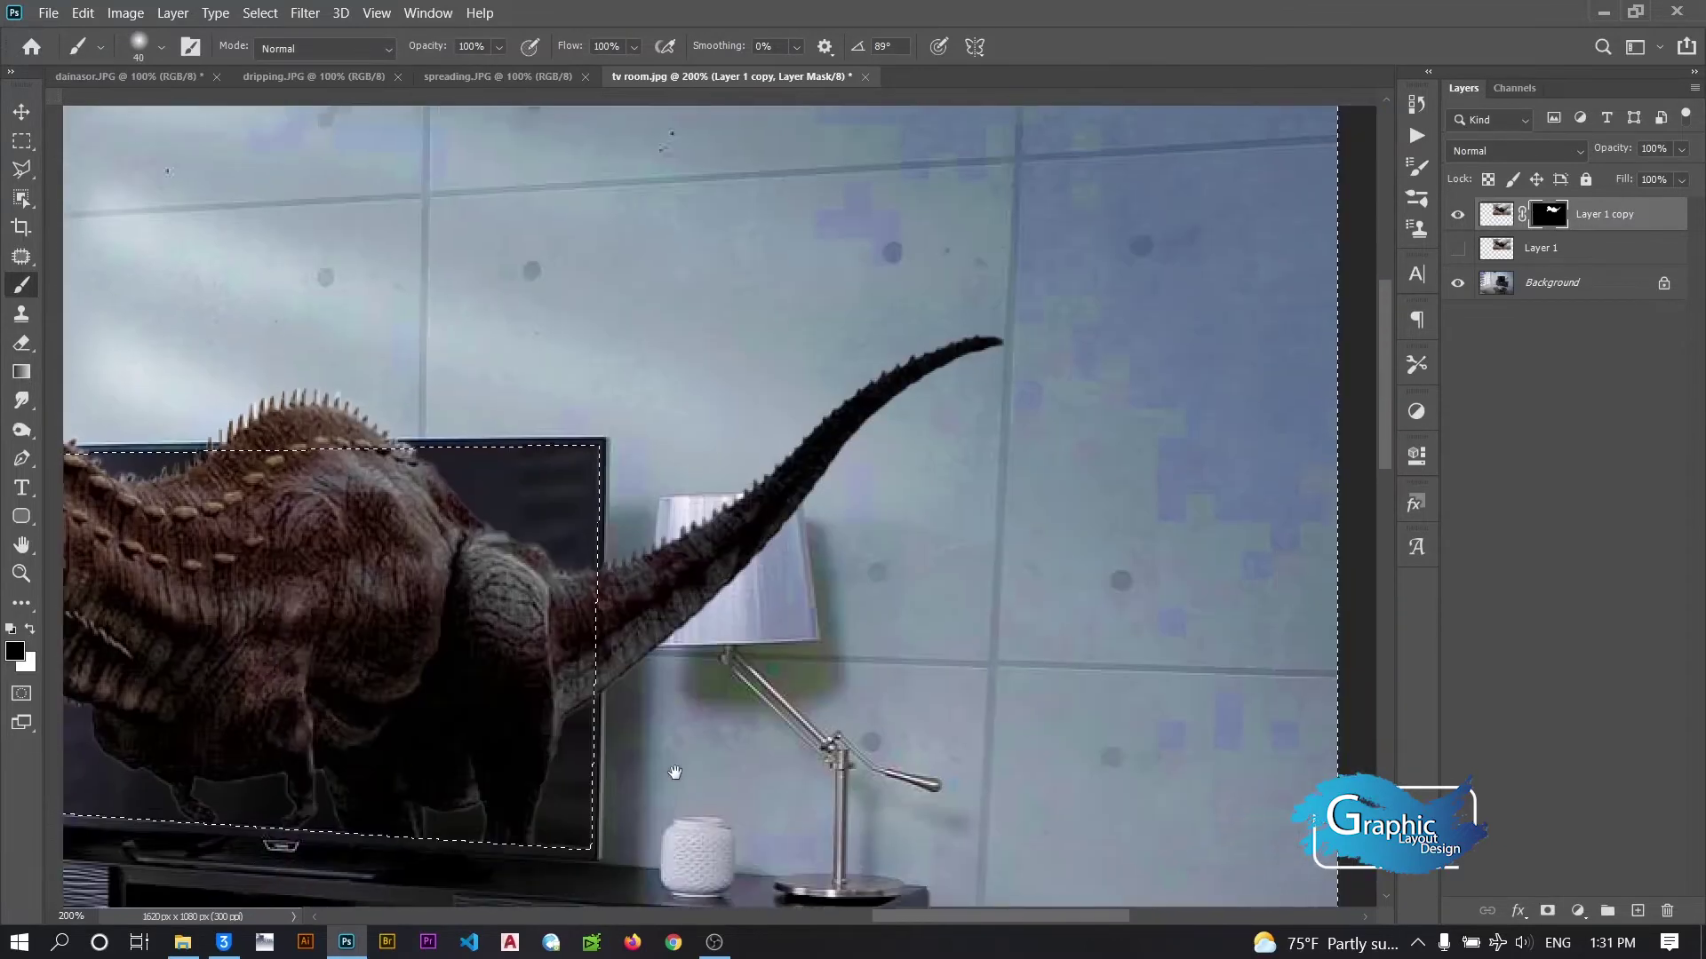
scroll(951, 668, "right", 5)
scroll(951, 668, "up", 2)
mouse_move(991, 342)
left_mouse_down()
mouse_move(913, 365)
mouse_move(626, 616)
mouse_move(729, 515)
mouse_move(665, 558)
left_mouse_up()
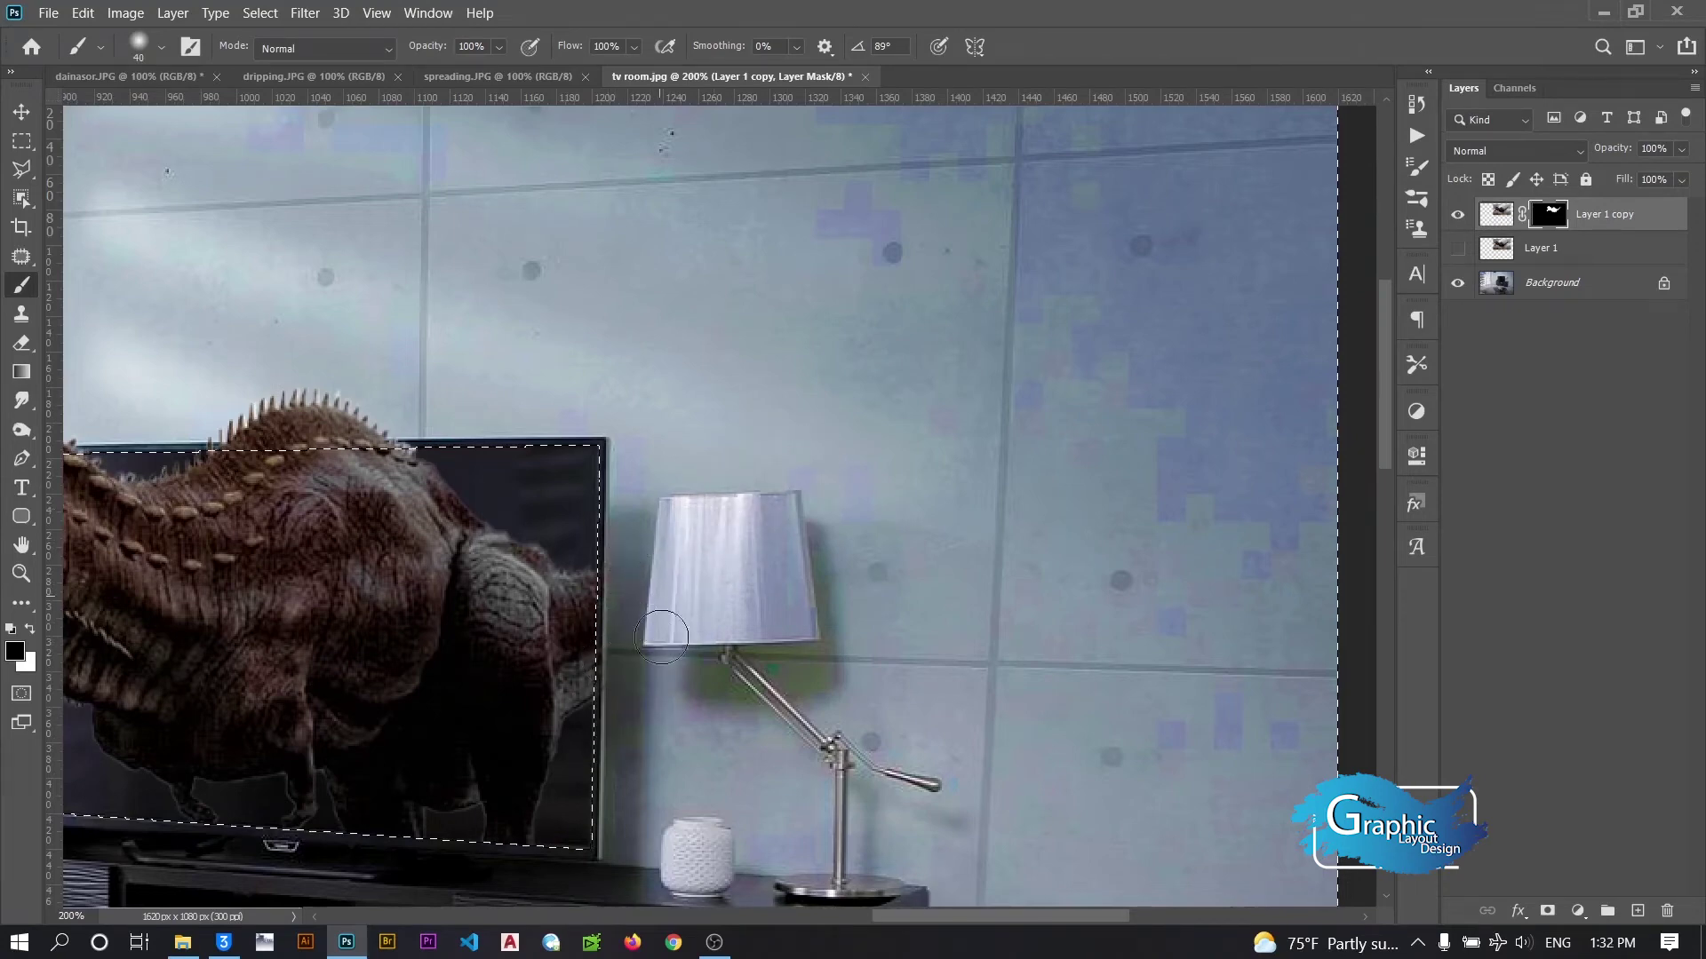
key("ctrl+r")
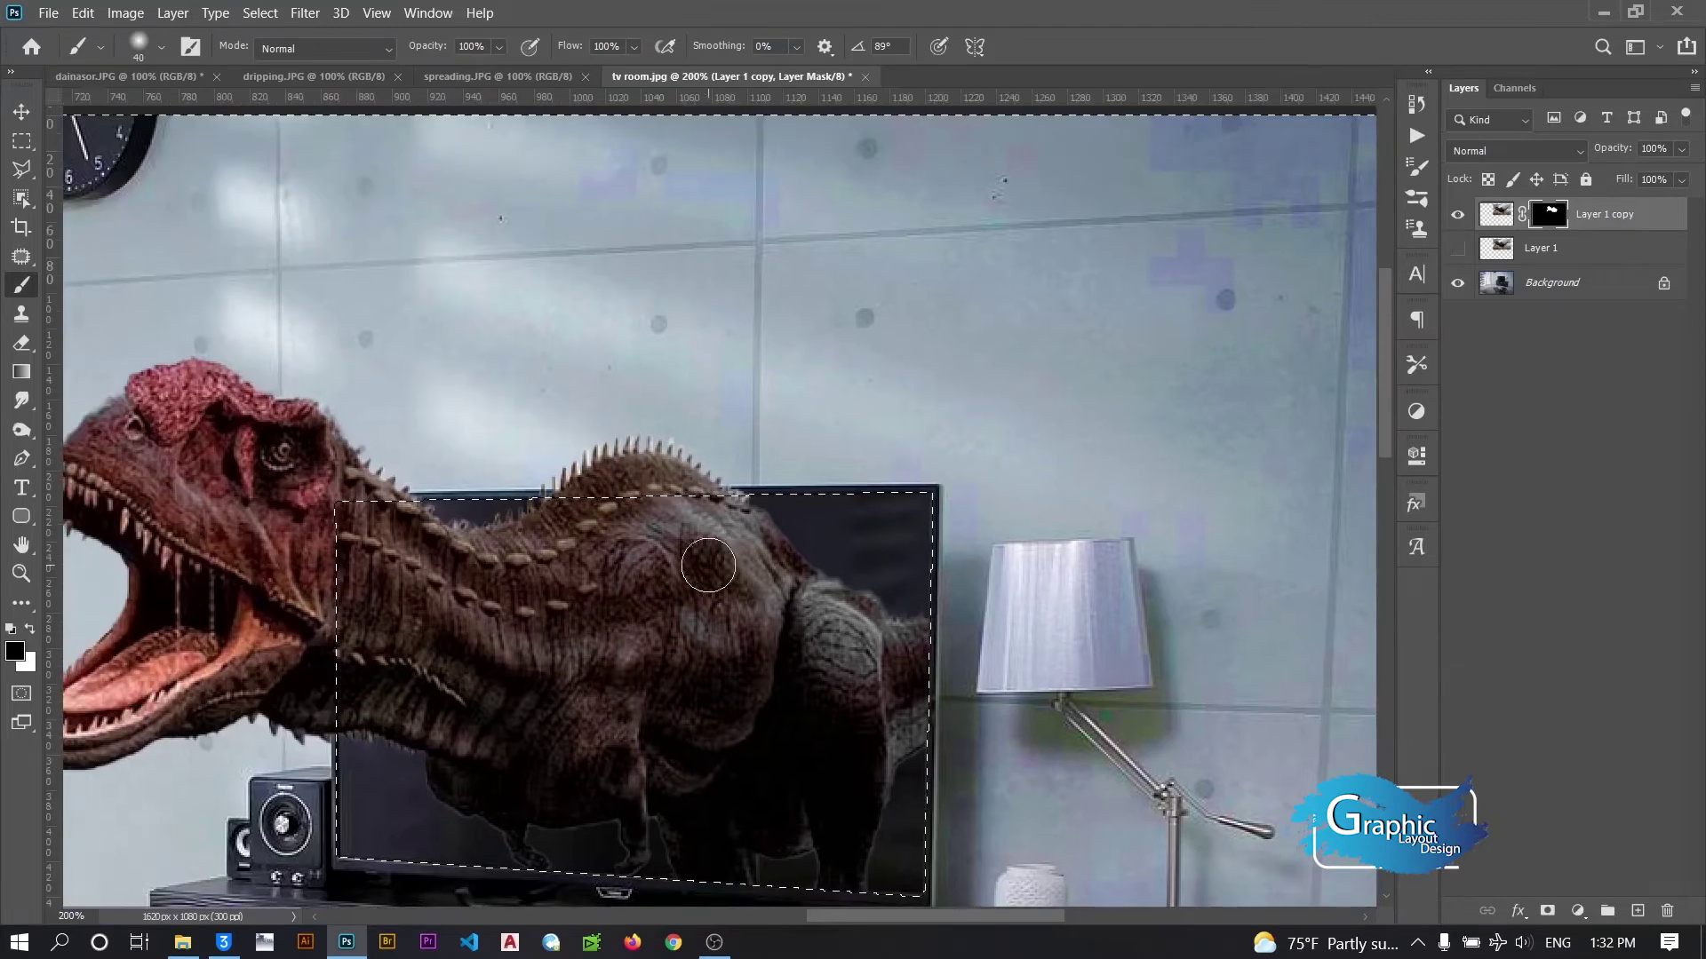
left_click_drag(701, 444, 530, 488)
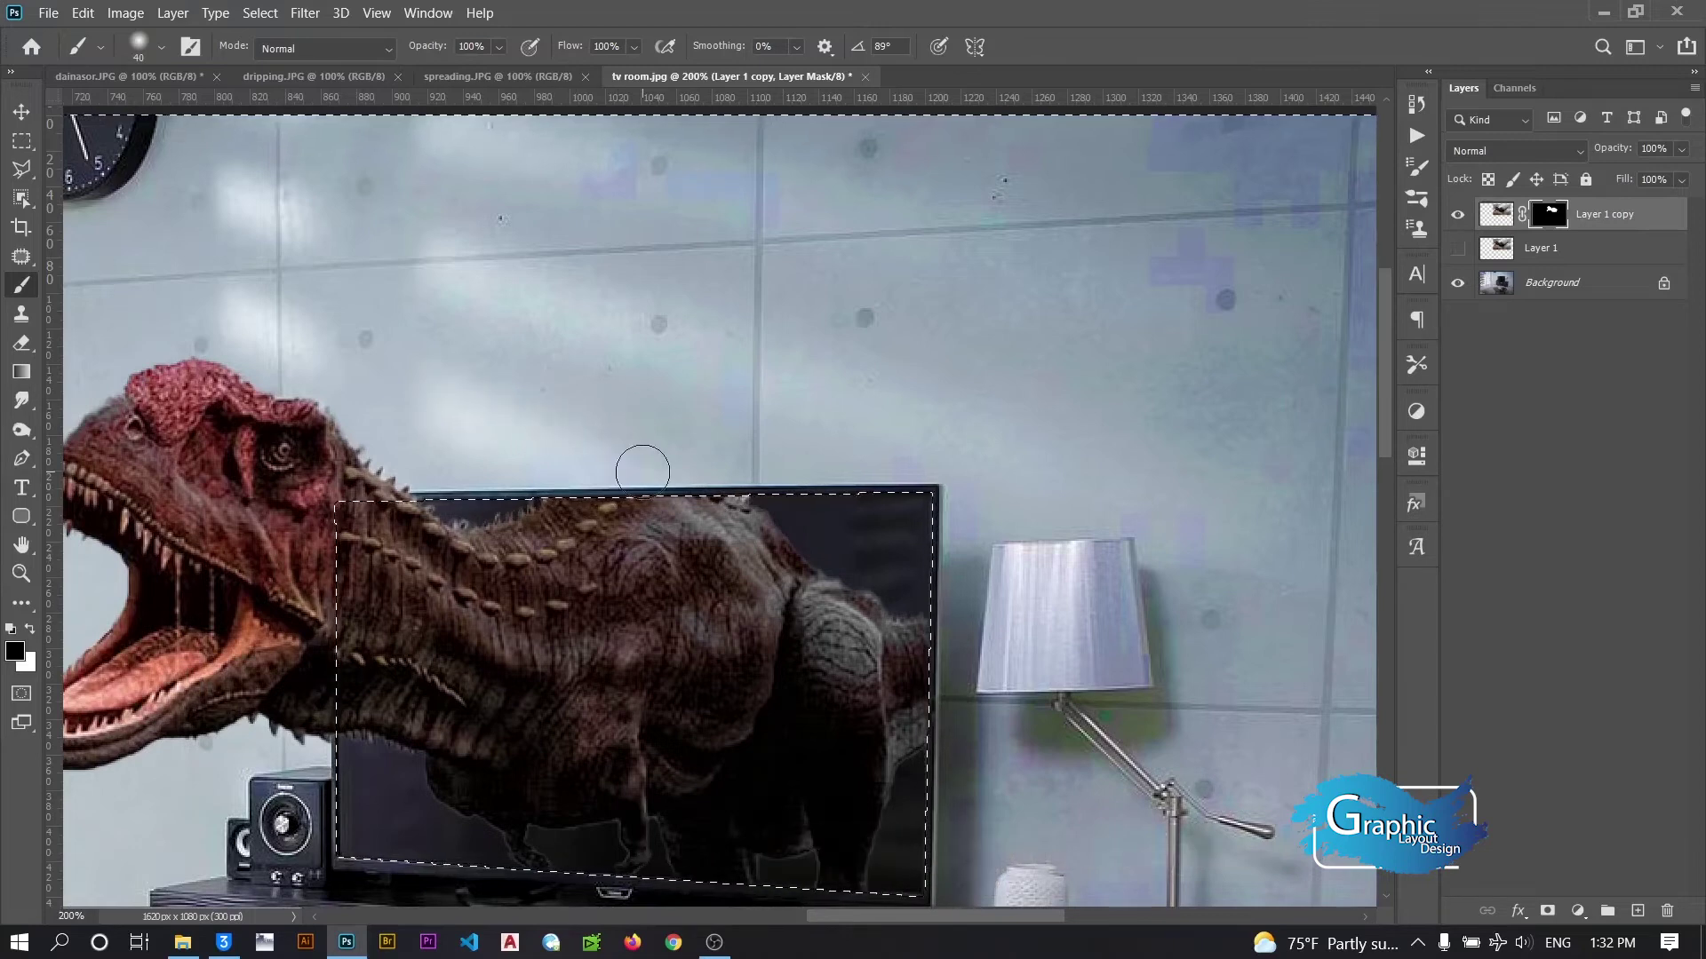
left_click_drag(674, 529, 726, 432)
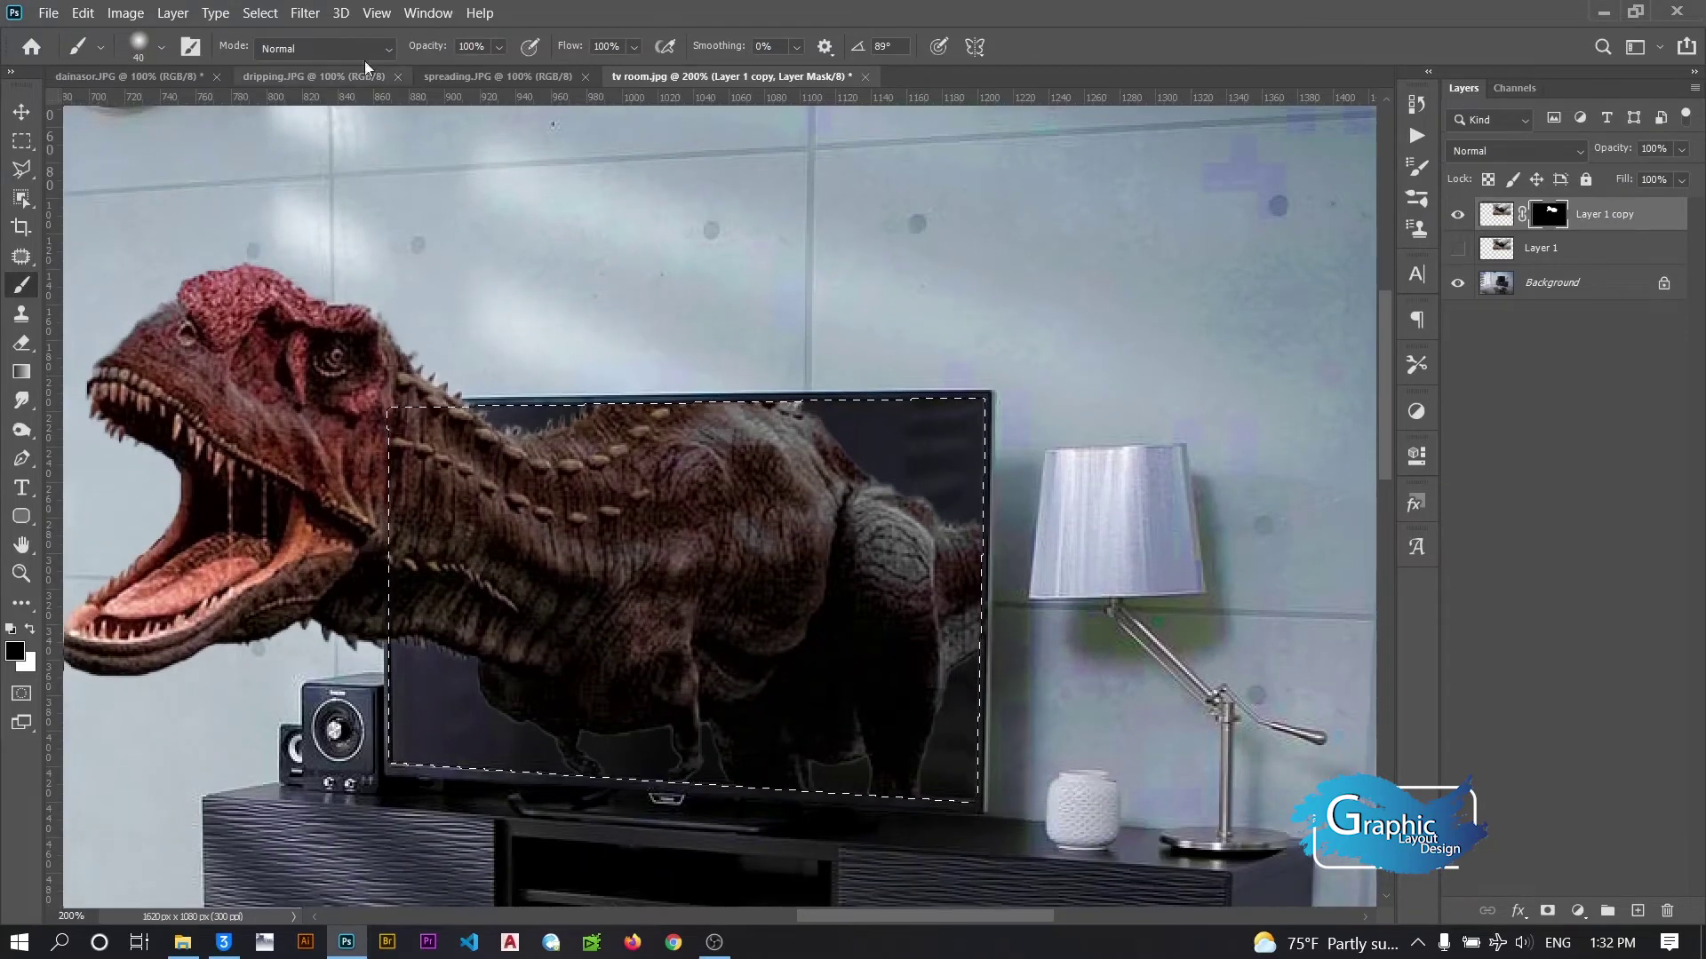
Invert the selection back to the screen, paint the area behind the back, then deselect
left_click(268, 19)
left_click(303, 103)
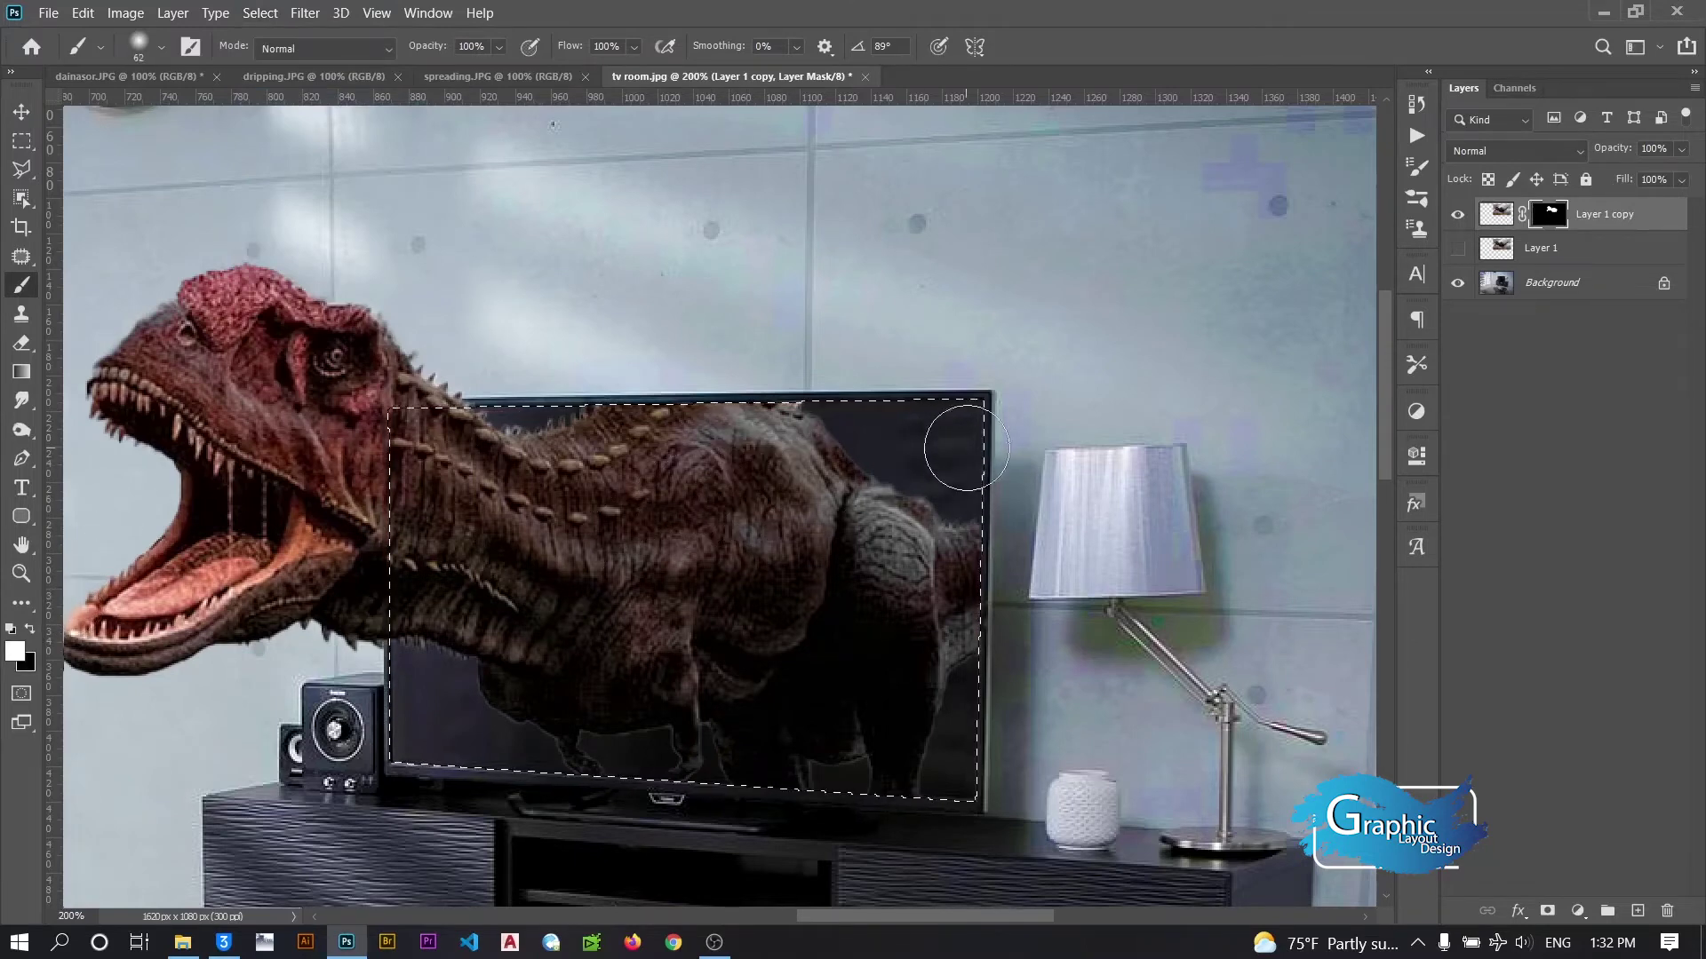
mouse_move(967, 418)
left_mouse_down()
mouse_move(979, 519)
mouse_move(493, 423)
mouse_move(491, 745)
mouse_move(762, 797)
left_mouse_up()
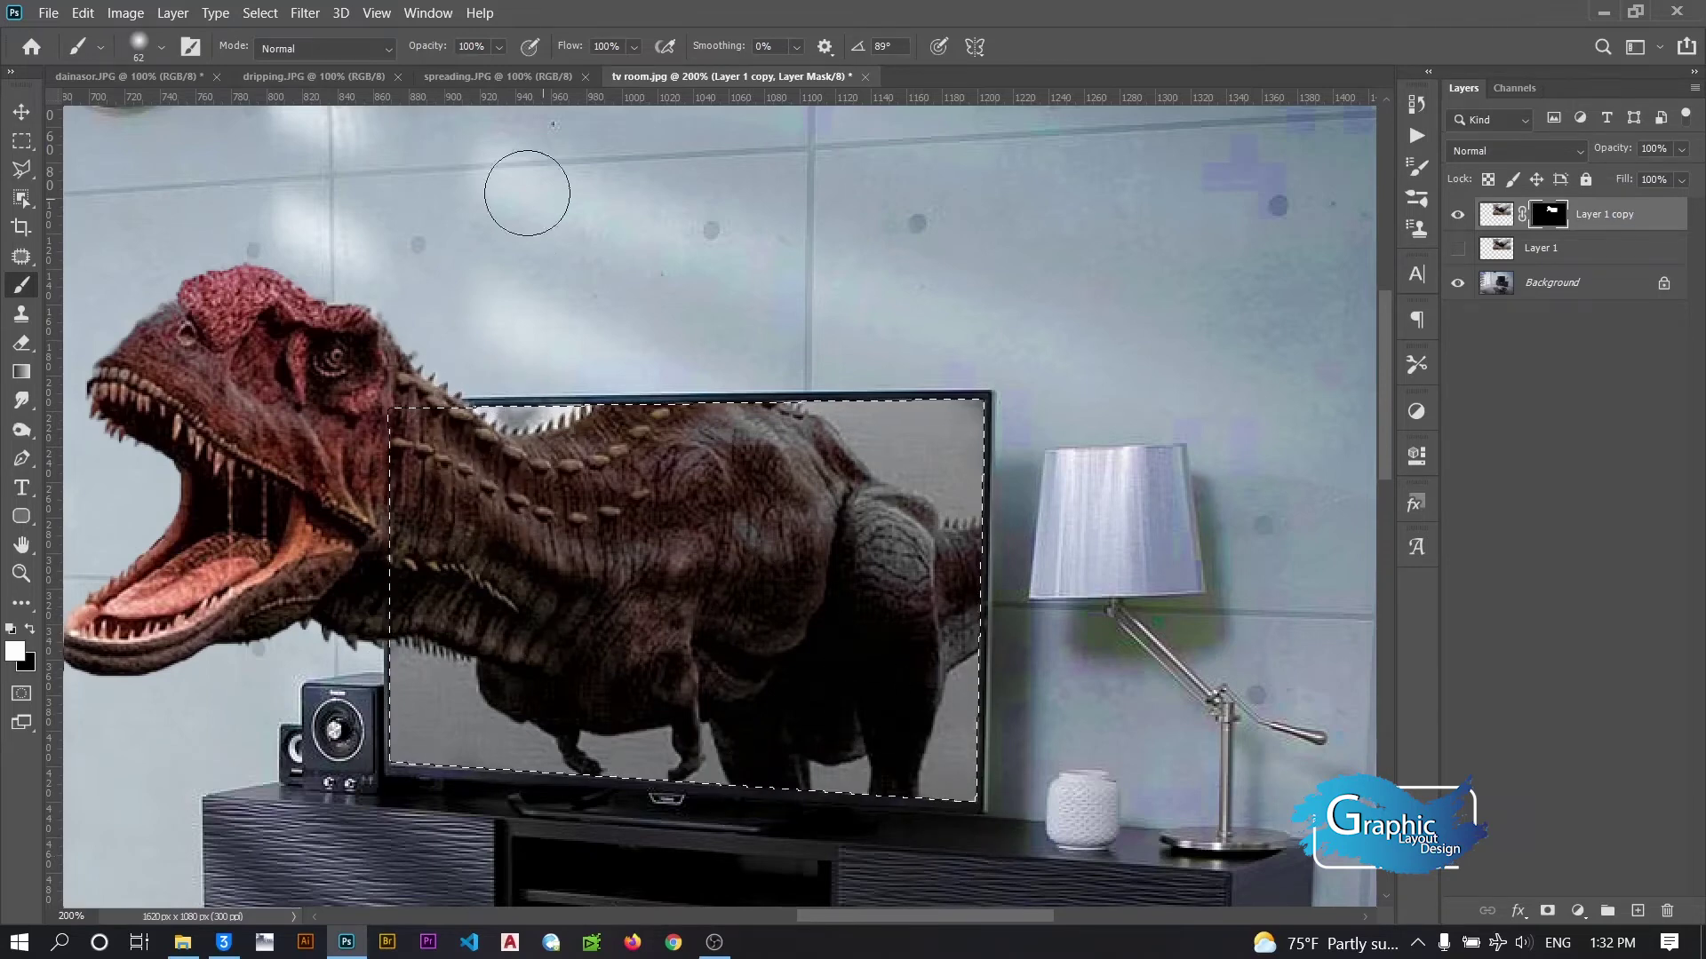
left_click(269, 18)
left_click(275, 53)
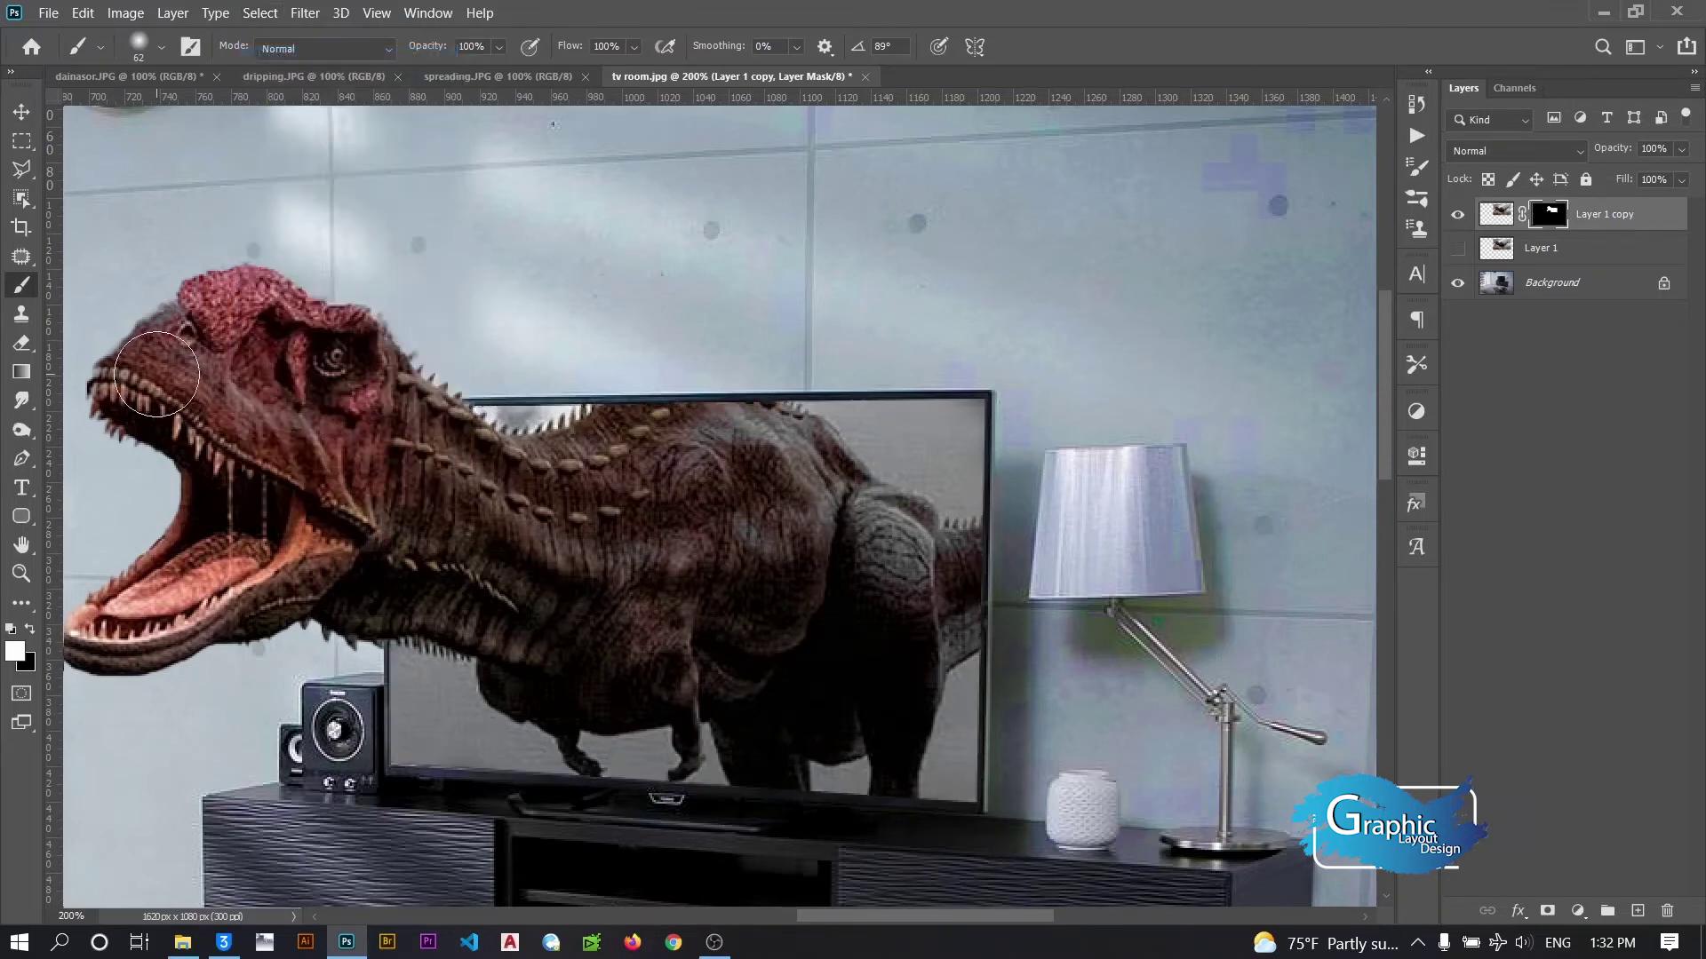
left_click(21, 573)
right_click(574, 385)
Check the dinosaur at 66.7% then 200% zoom, then bring up spreading.JPG
left_click(634, 395)
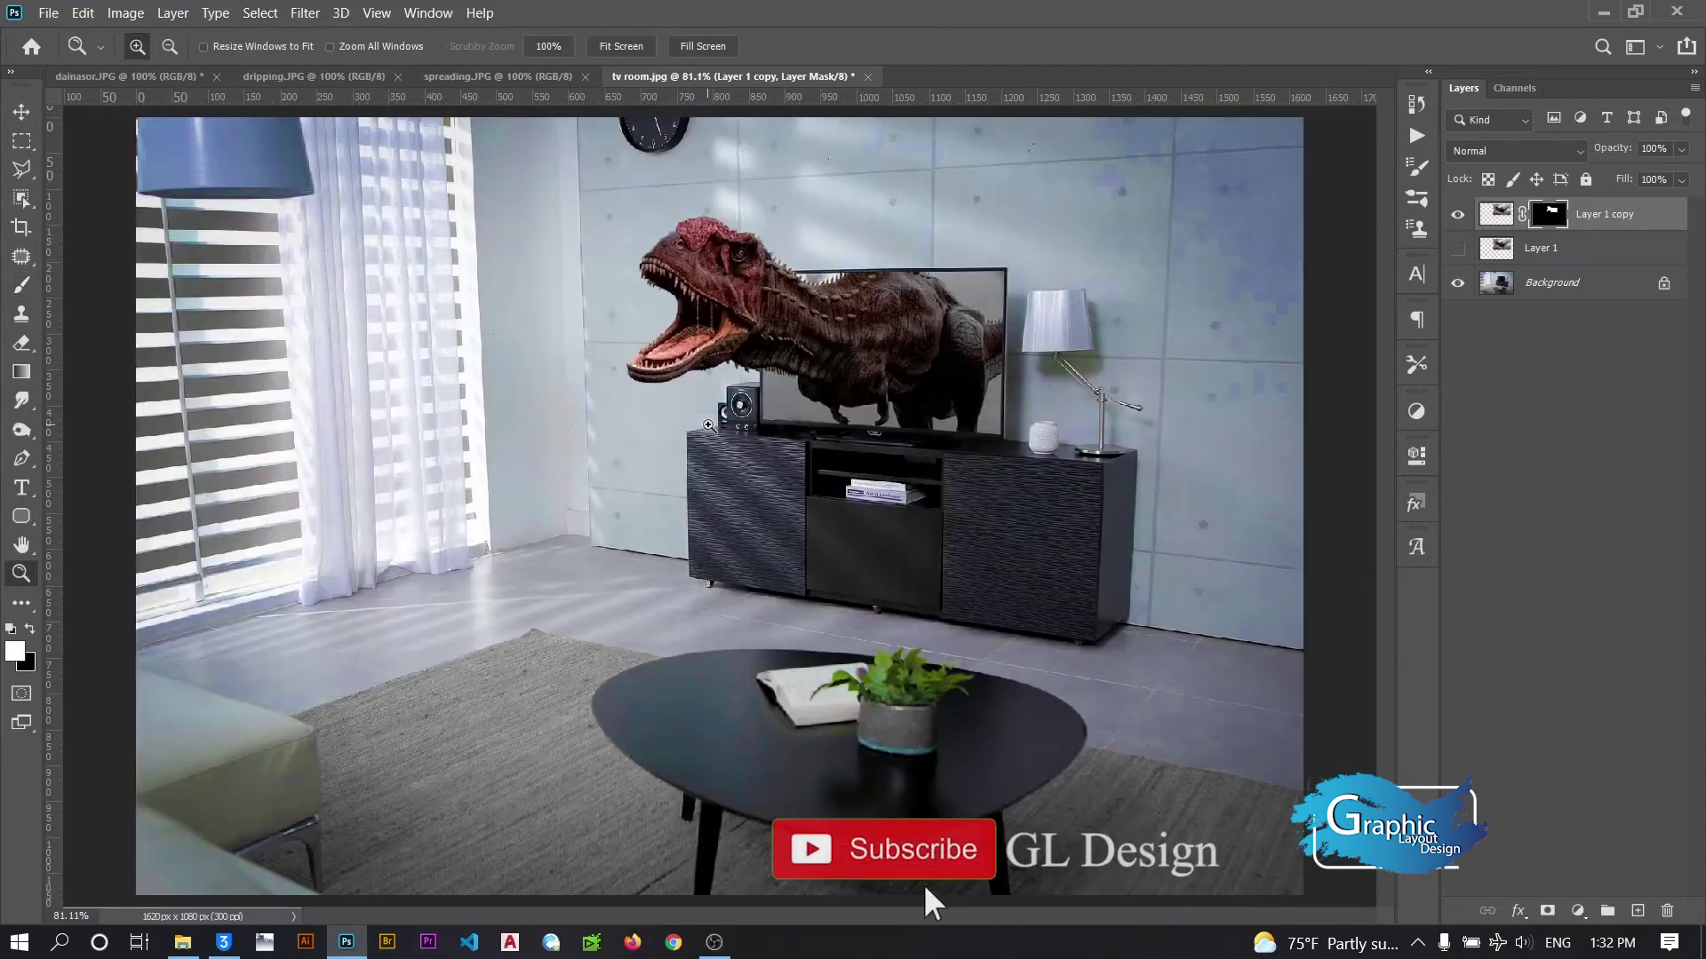
right_click(710, 428)
left_click(761, 542)
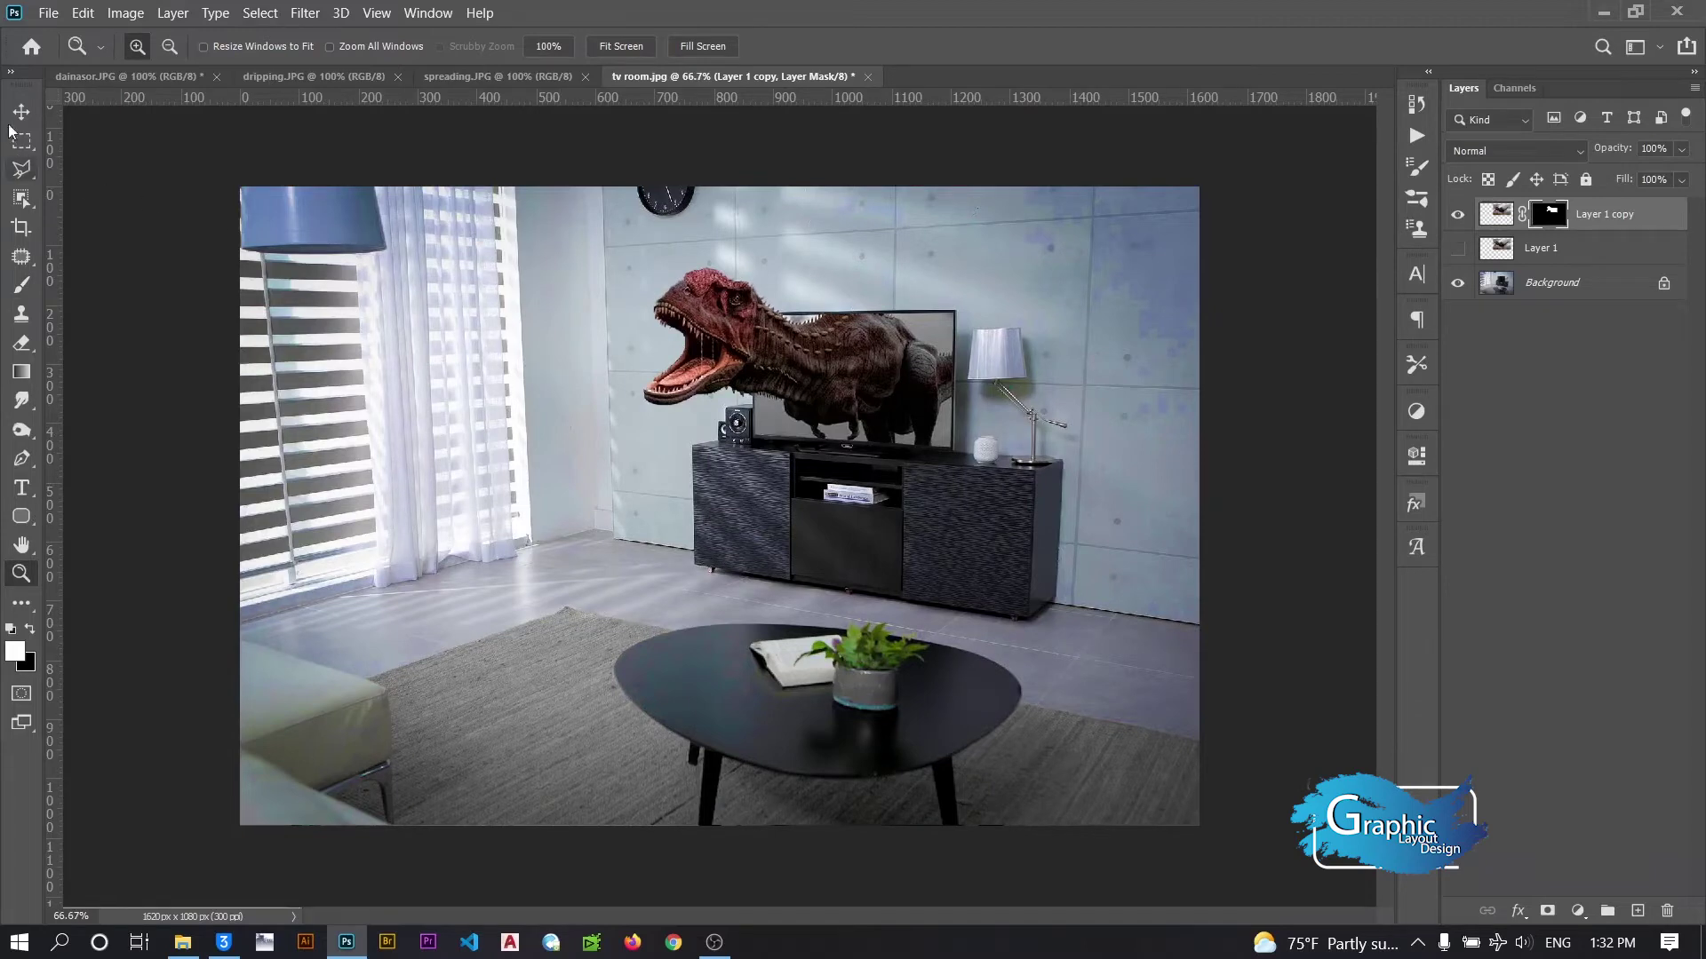
left_click(806, 363)
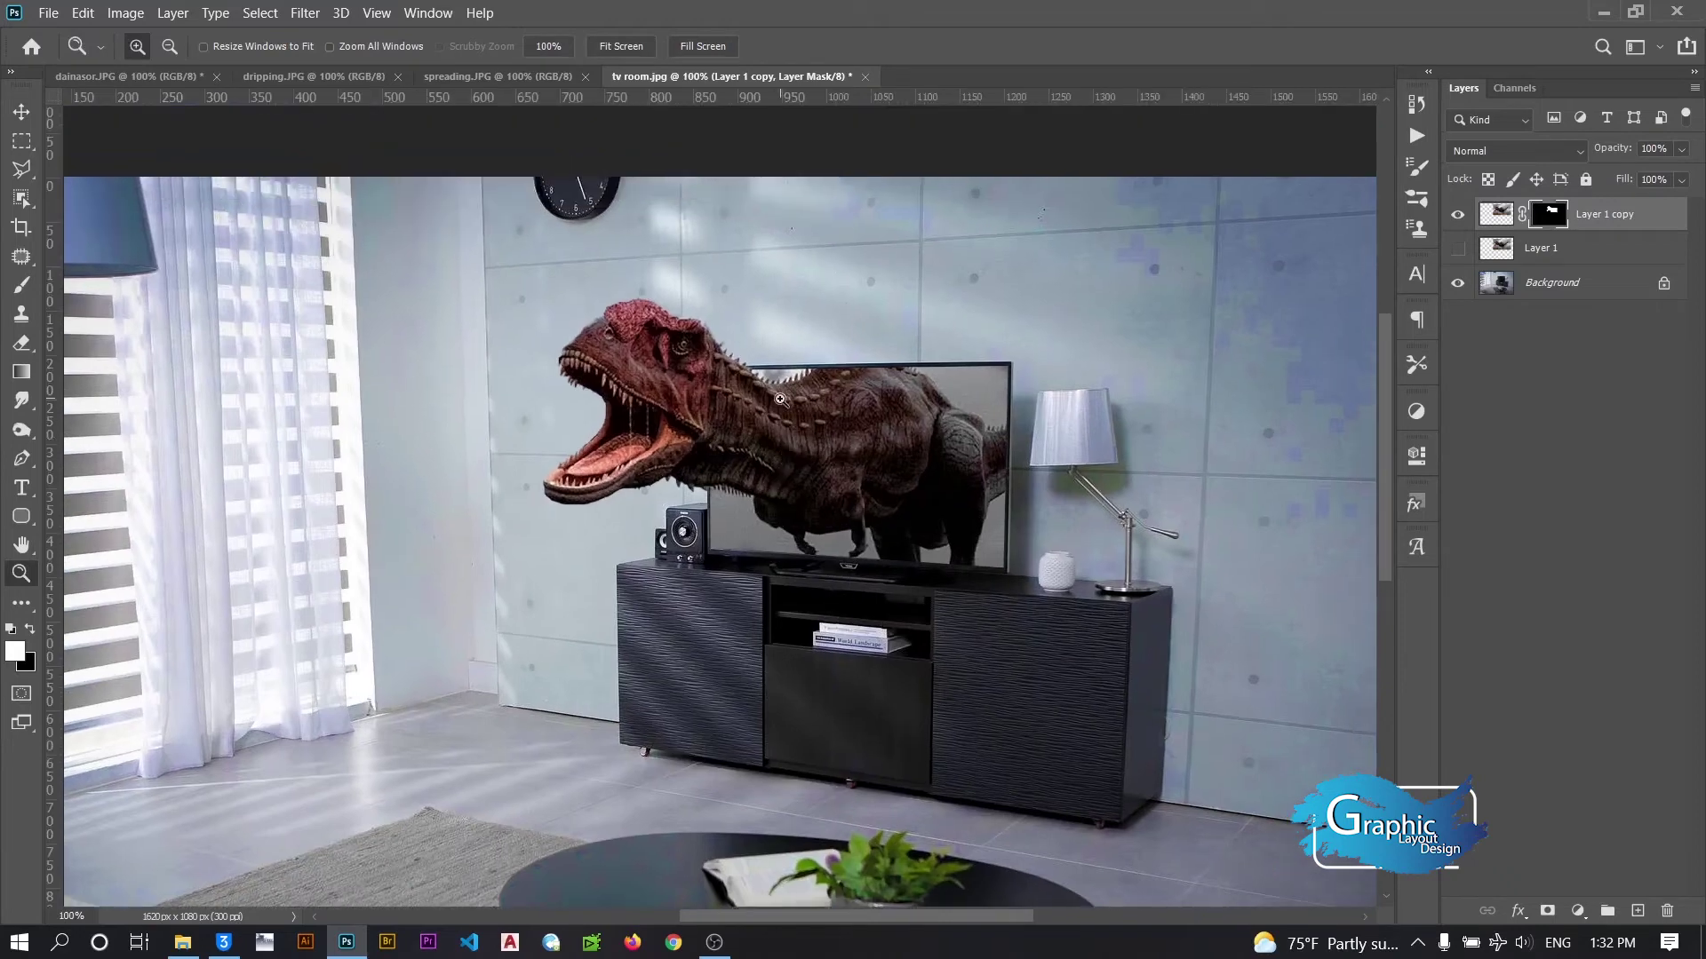
left_click(780, 399)
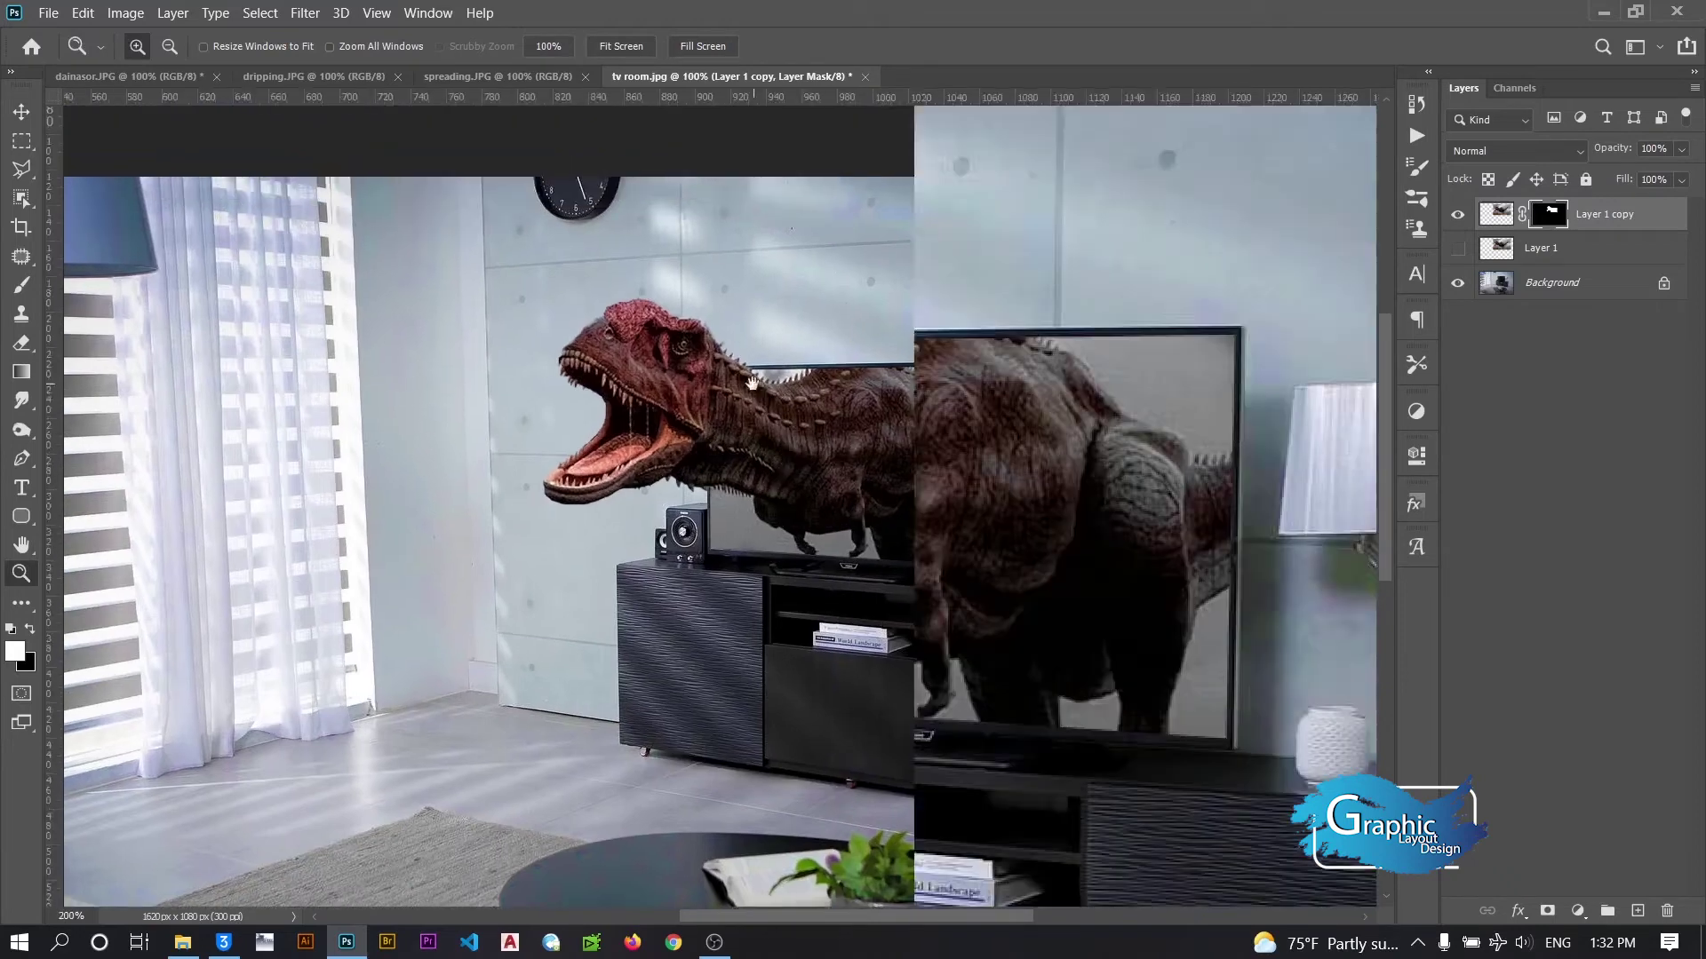
left_click(22, 112)
left_click(482, 77)
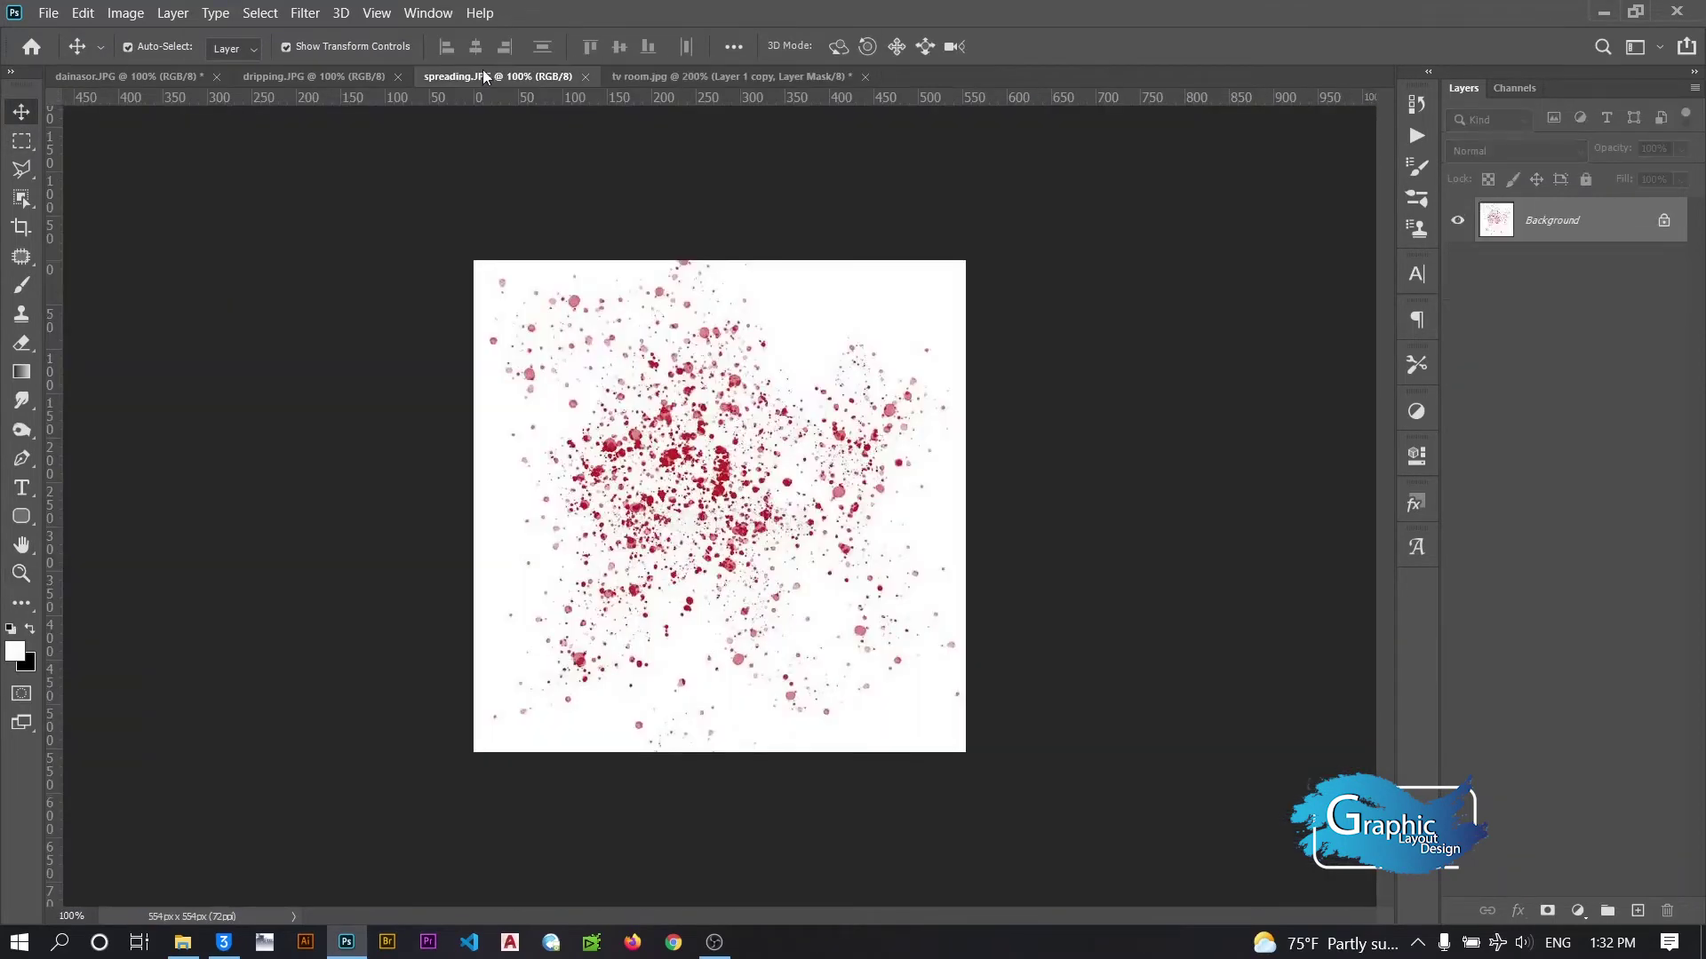
Bring the splatter into the tv room document, scaled to 38% beside the dinosaur's mouth
left_click_drag(716, 432, 721, 145)
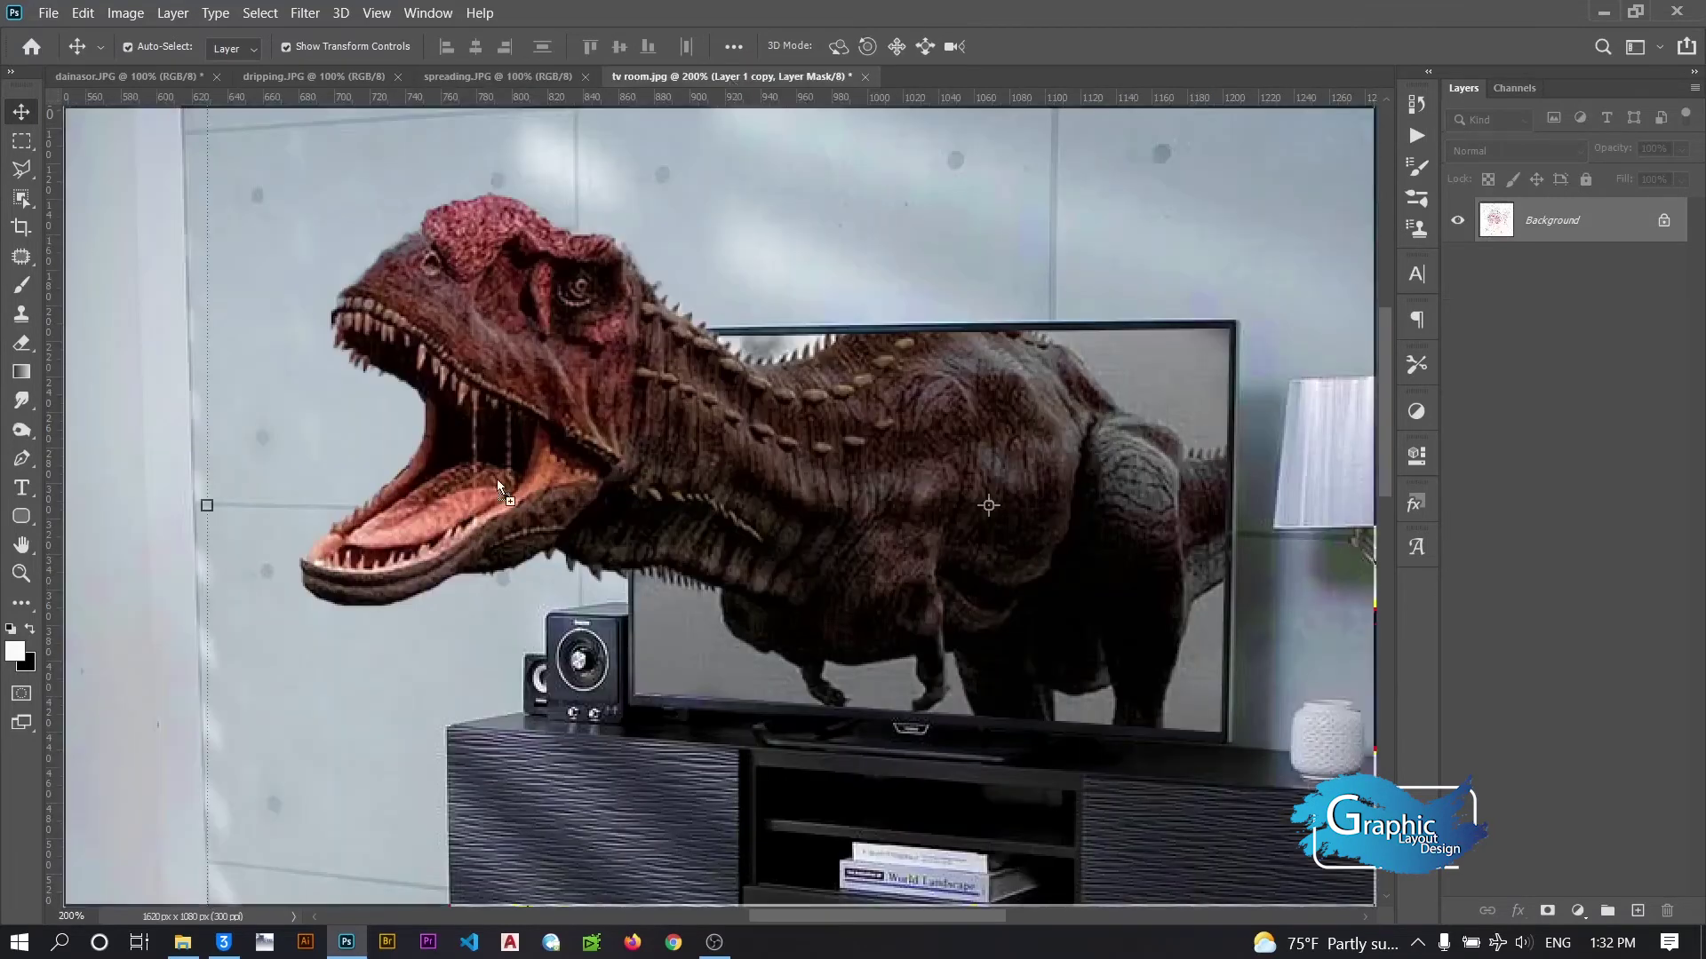
left_click_drag(729, 77, 497, 478)
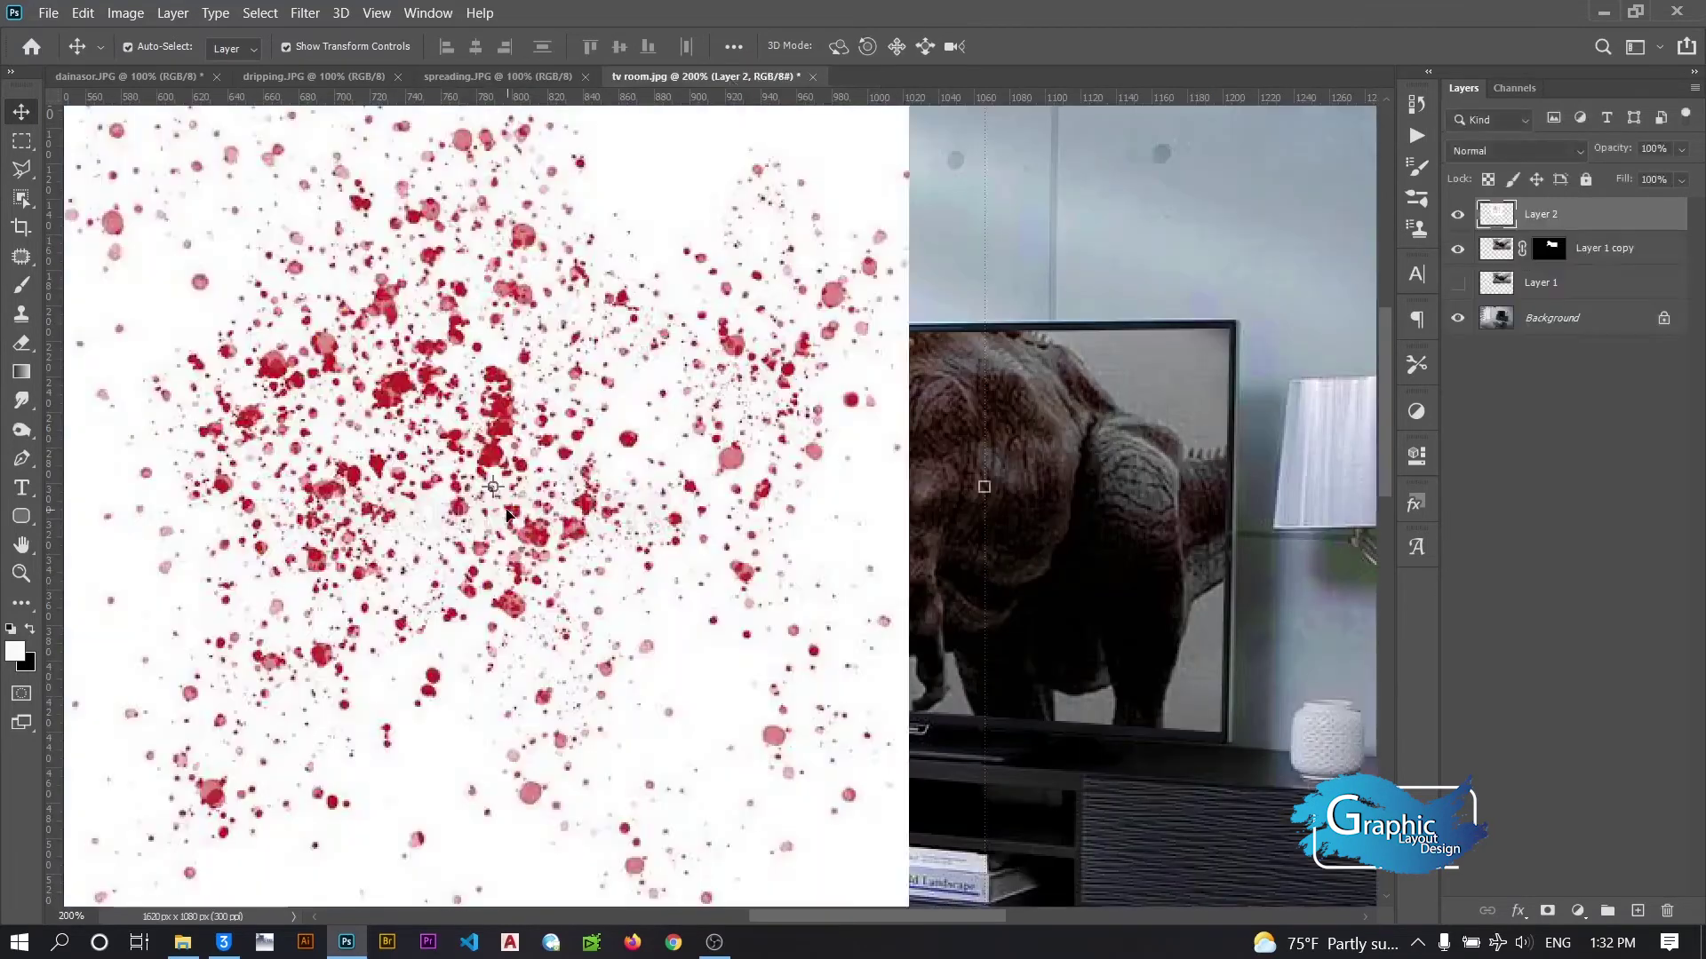
key("ctrl+t")
left_click_drag(978, 486, 428, 461)
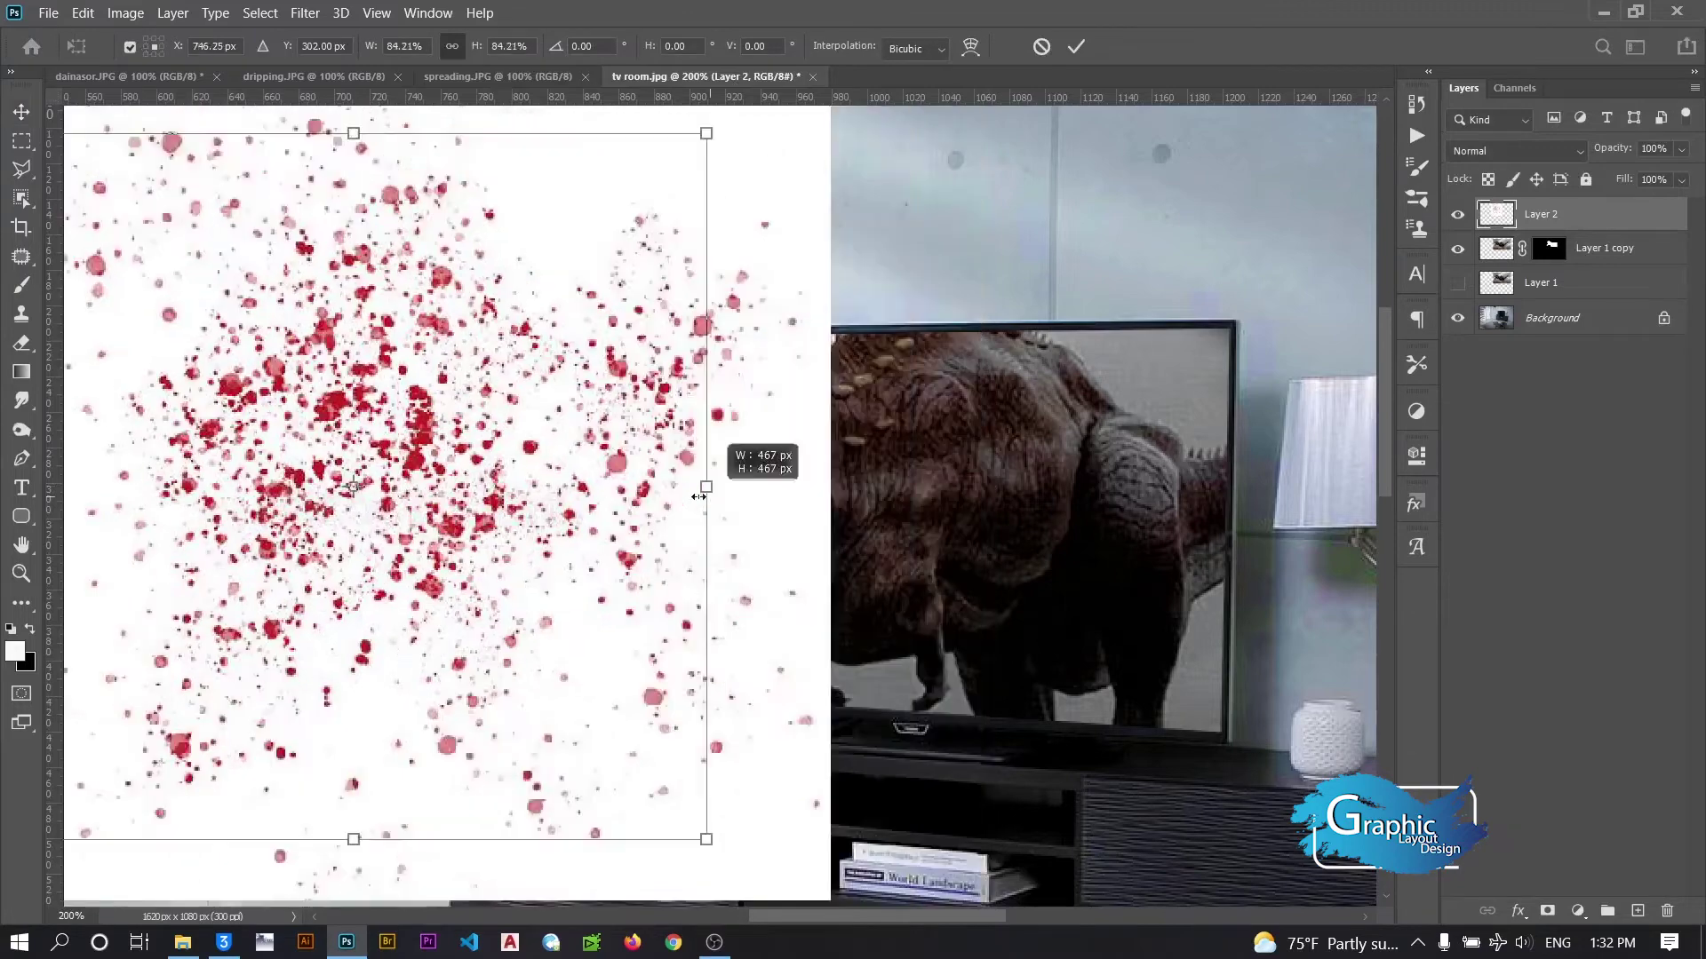
left_click_drag(329, 434, 608, 527)
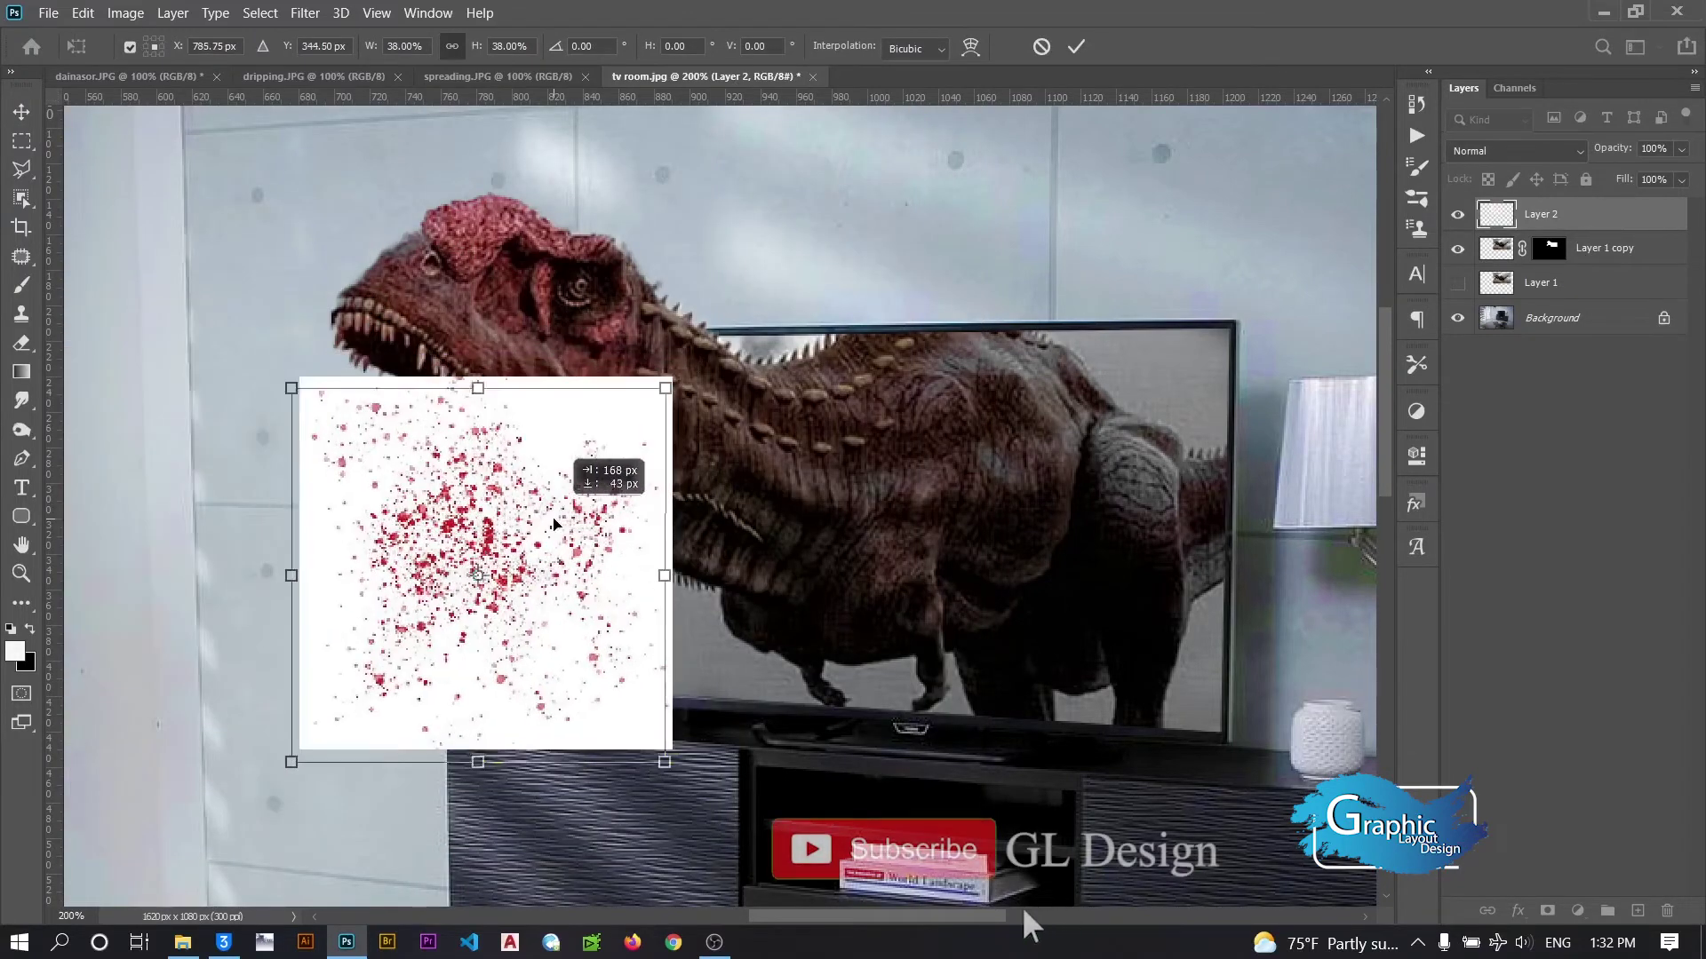
left_click(1076, 46)
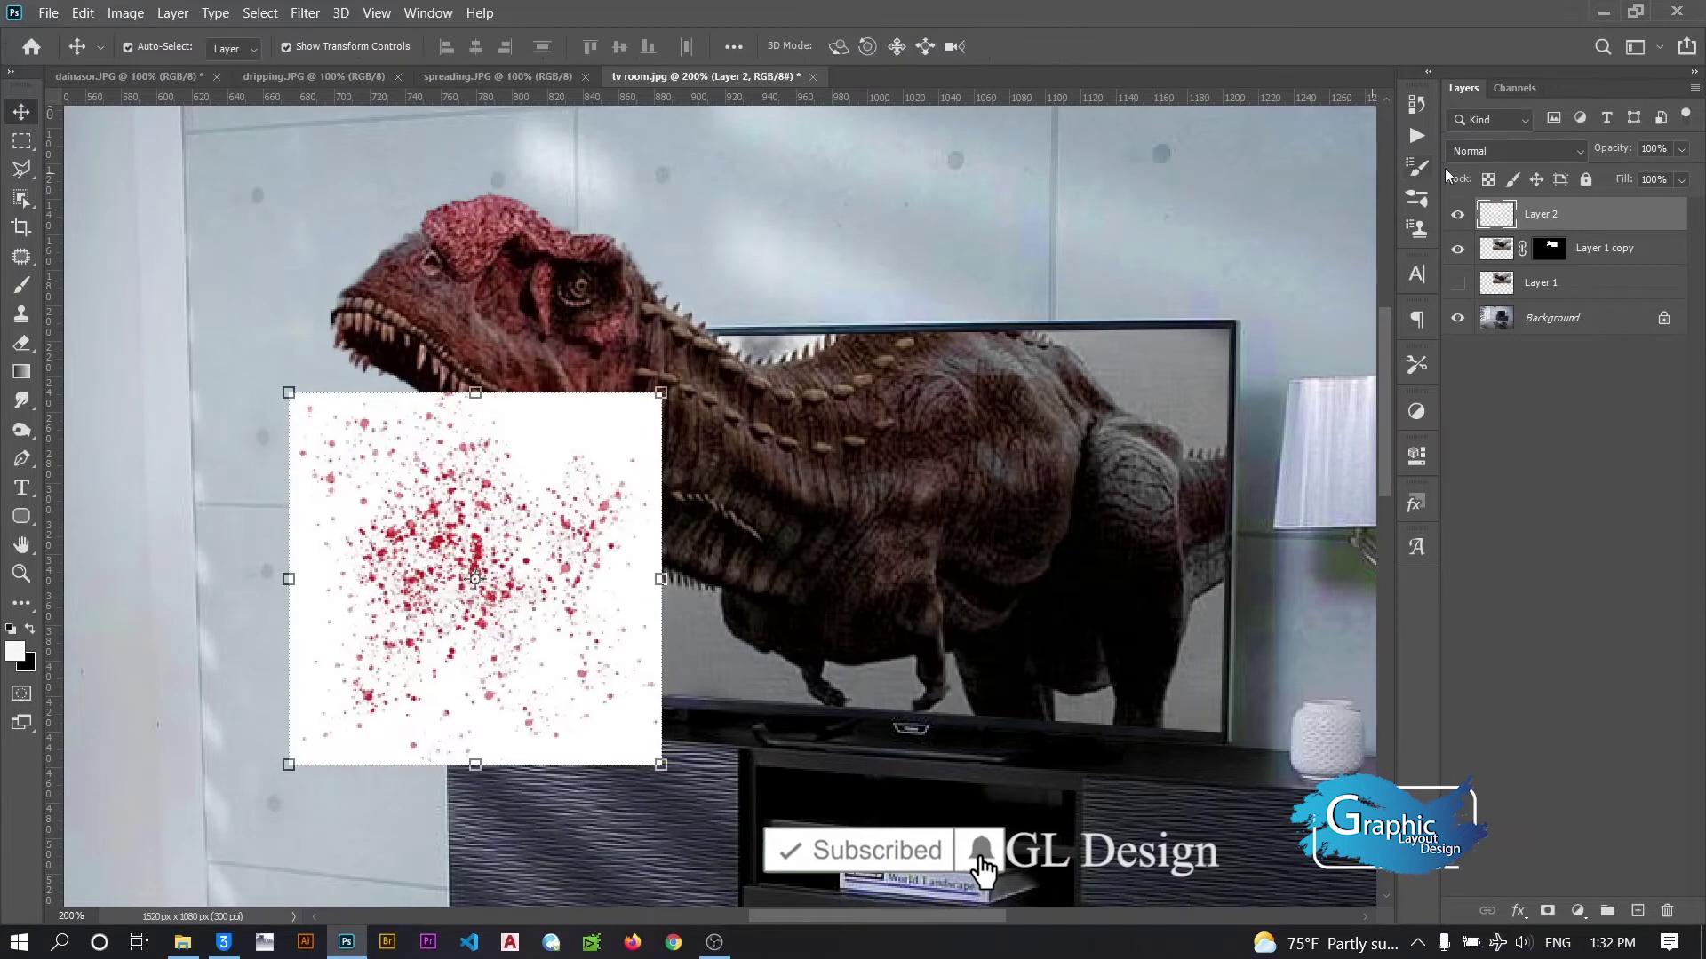
Set the splatter to Multiply, nudge it under the mouth, and add a layer mask
left_click(1515, 152)
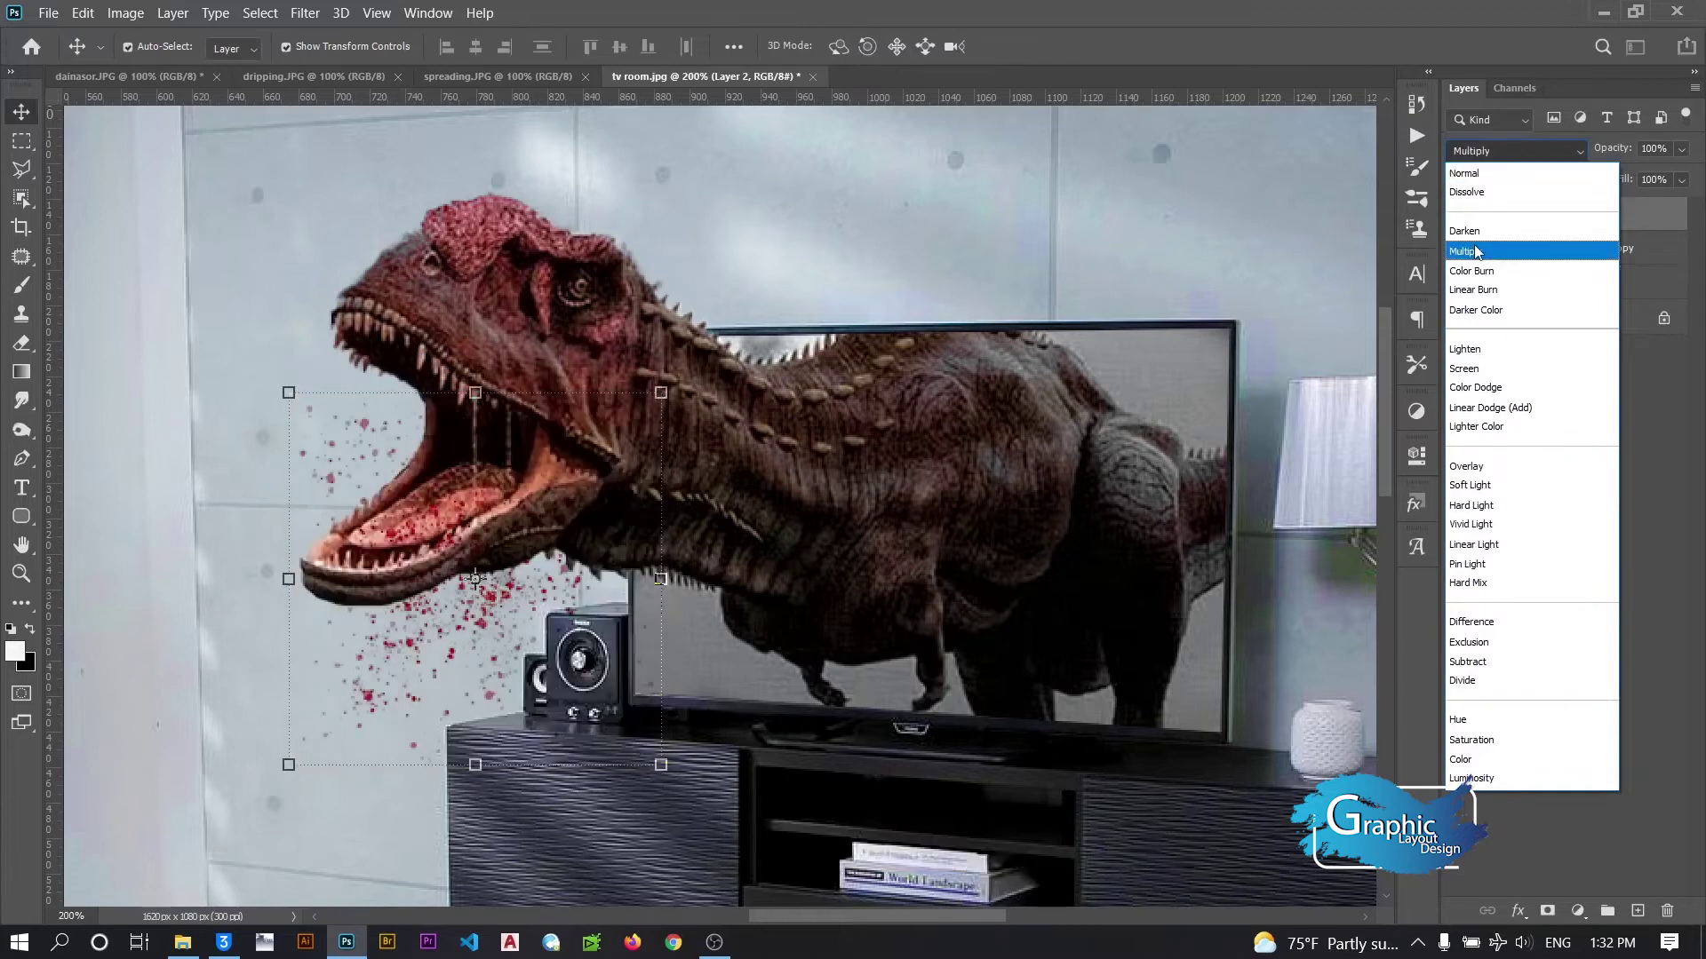
left_click(1466, 251)
left_click_drag(538, 543, 475, 555)
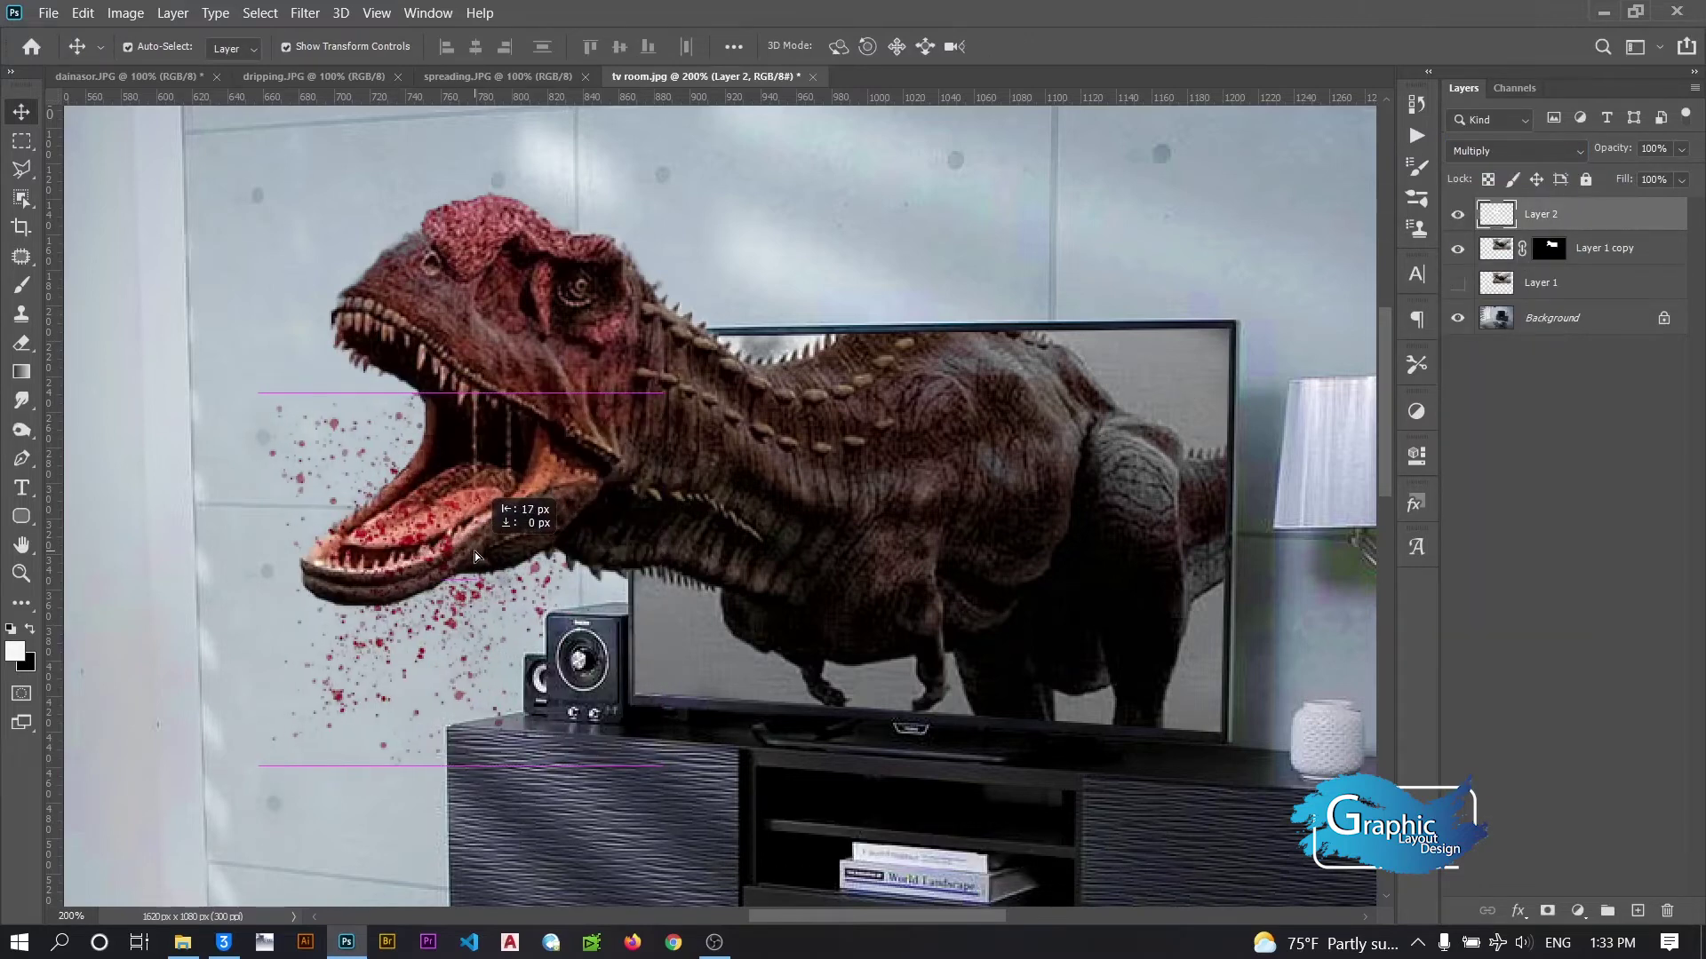
left_click(1546, 911)
left_click(23, 286)
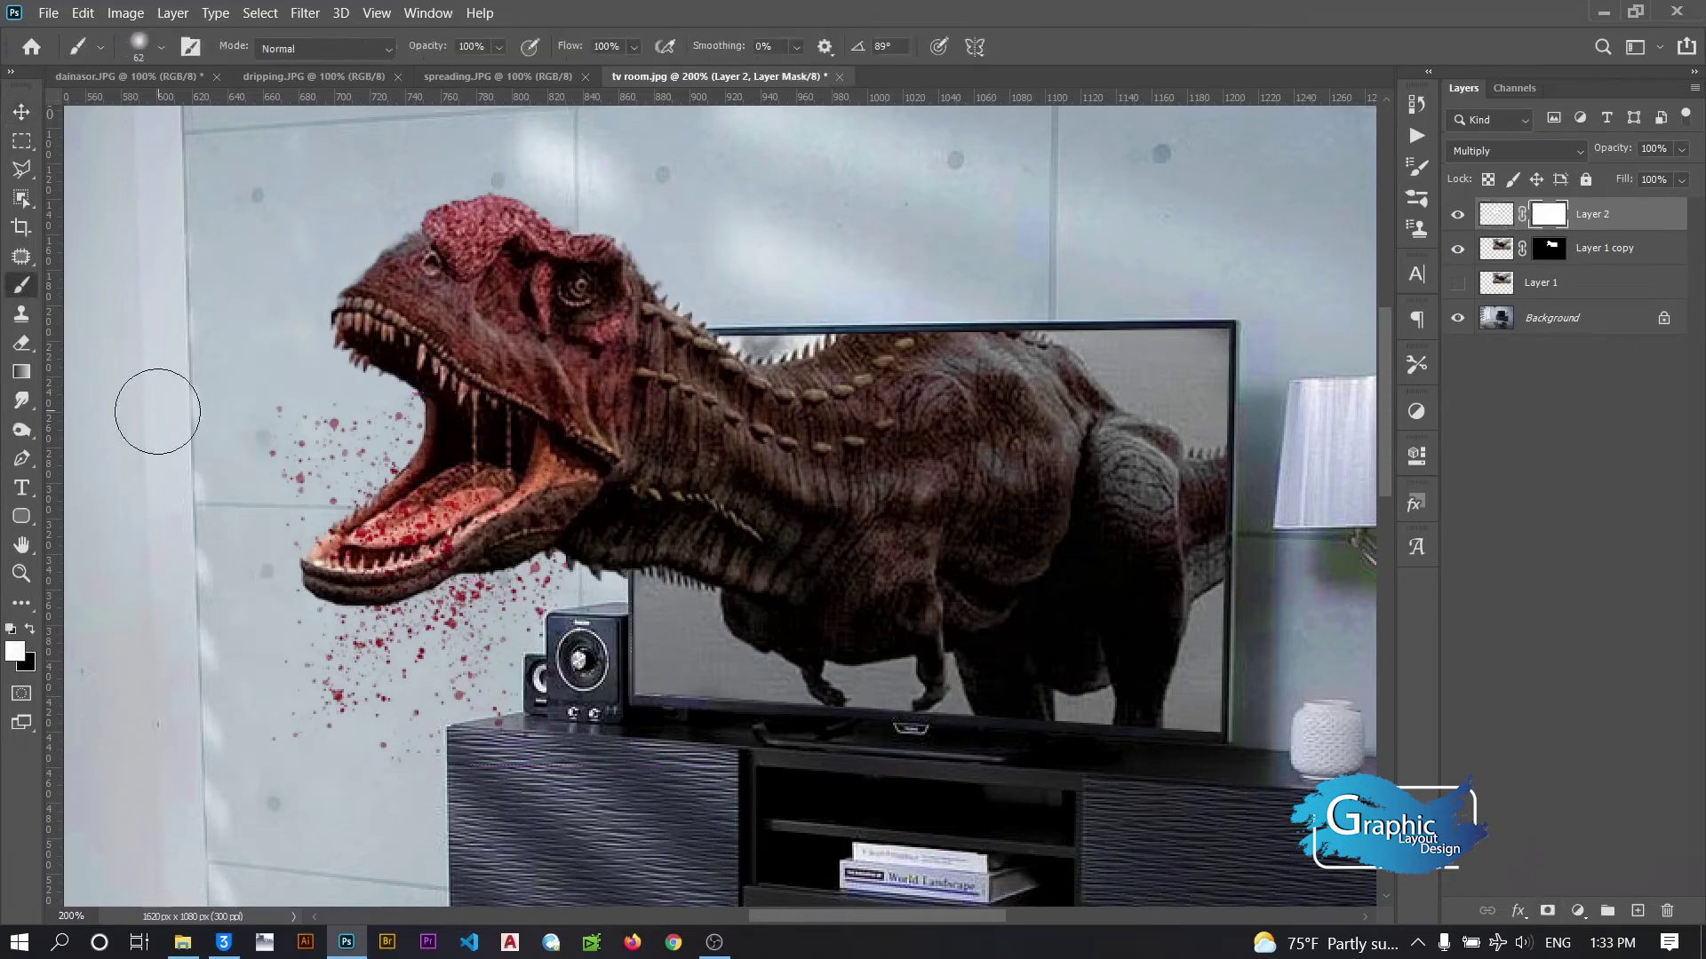
With a black 35 px brush, mask away the stray blood dots below the jaw on Layer 2
left_click(30, 629)
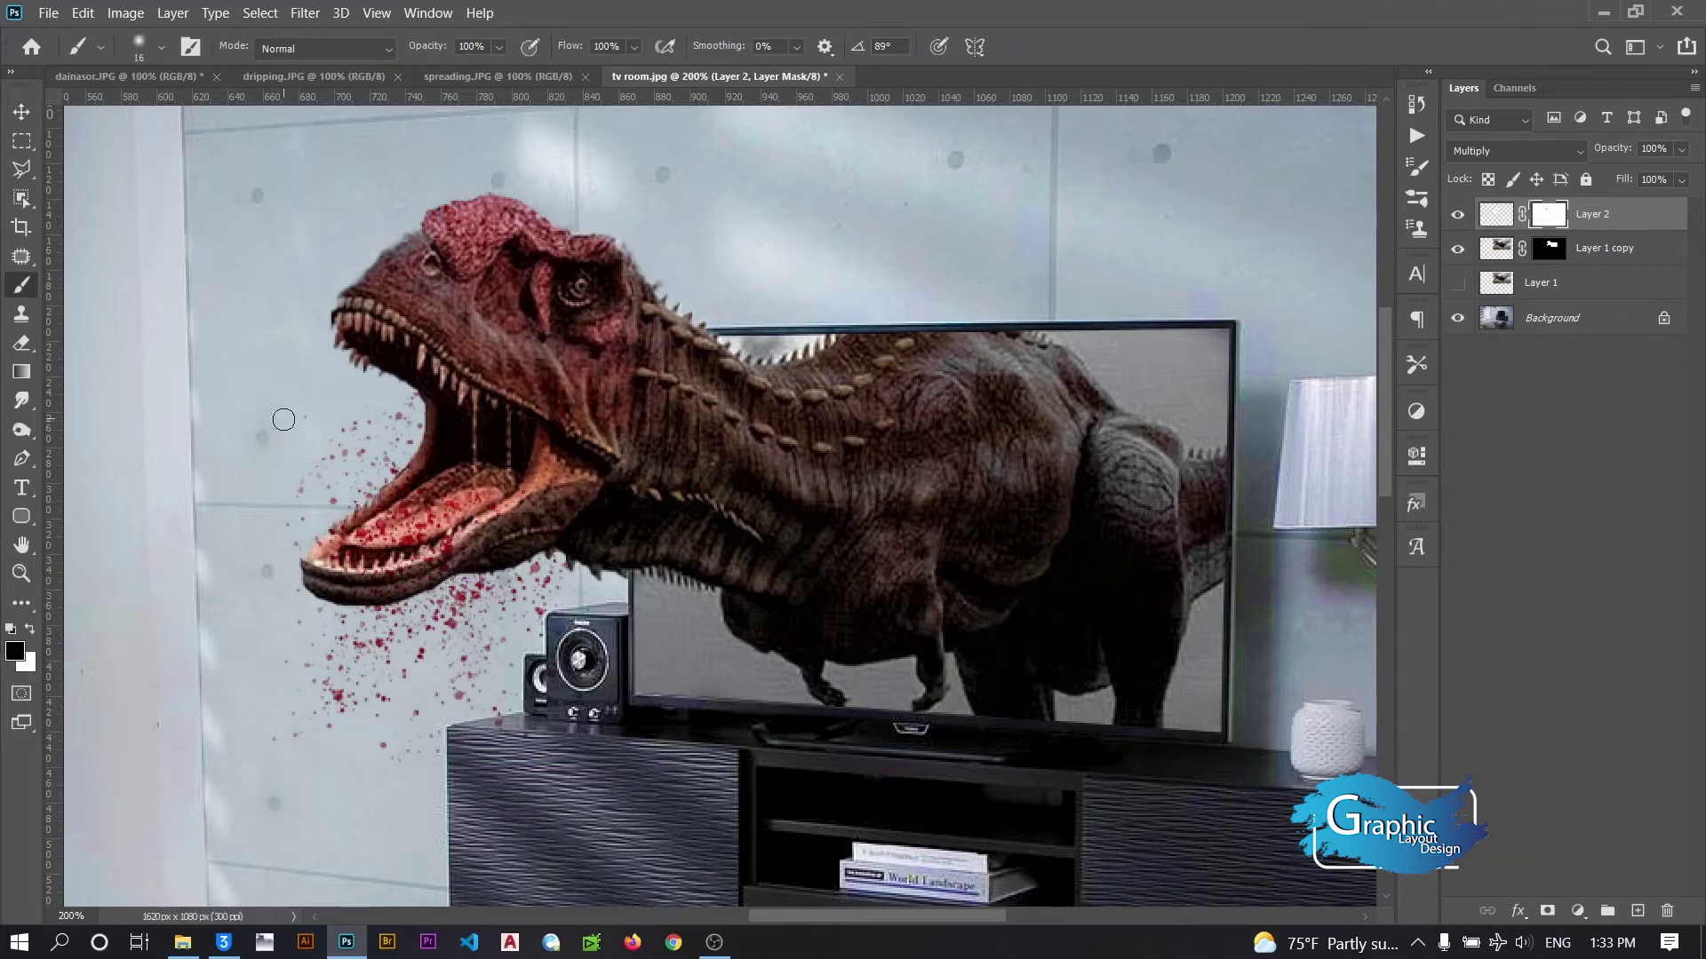
right_click(263, 370)
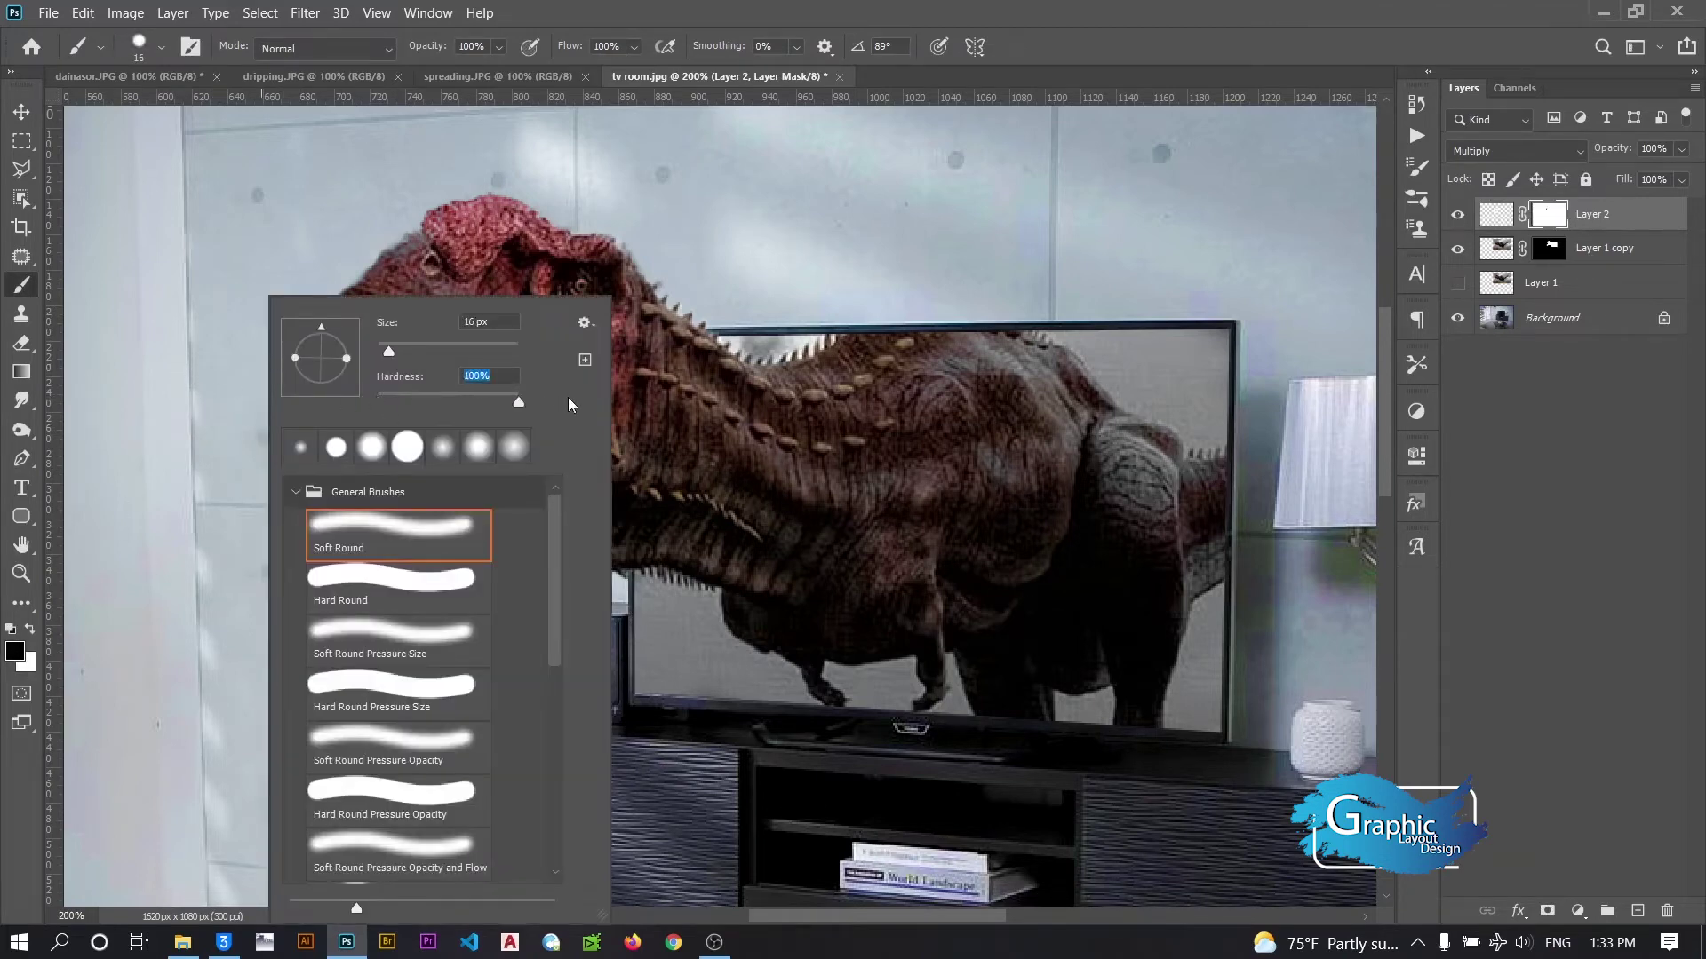
left_click(217, 448)
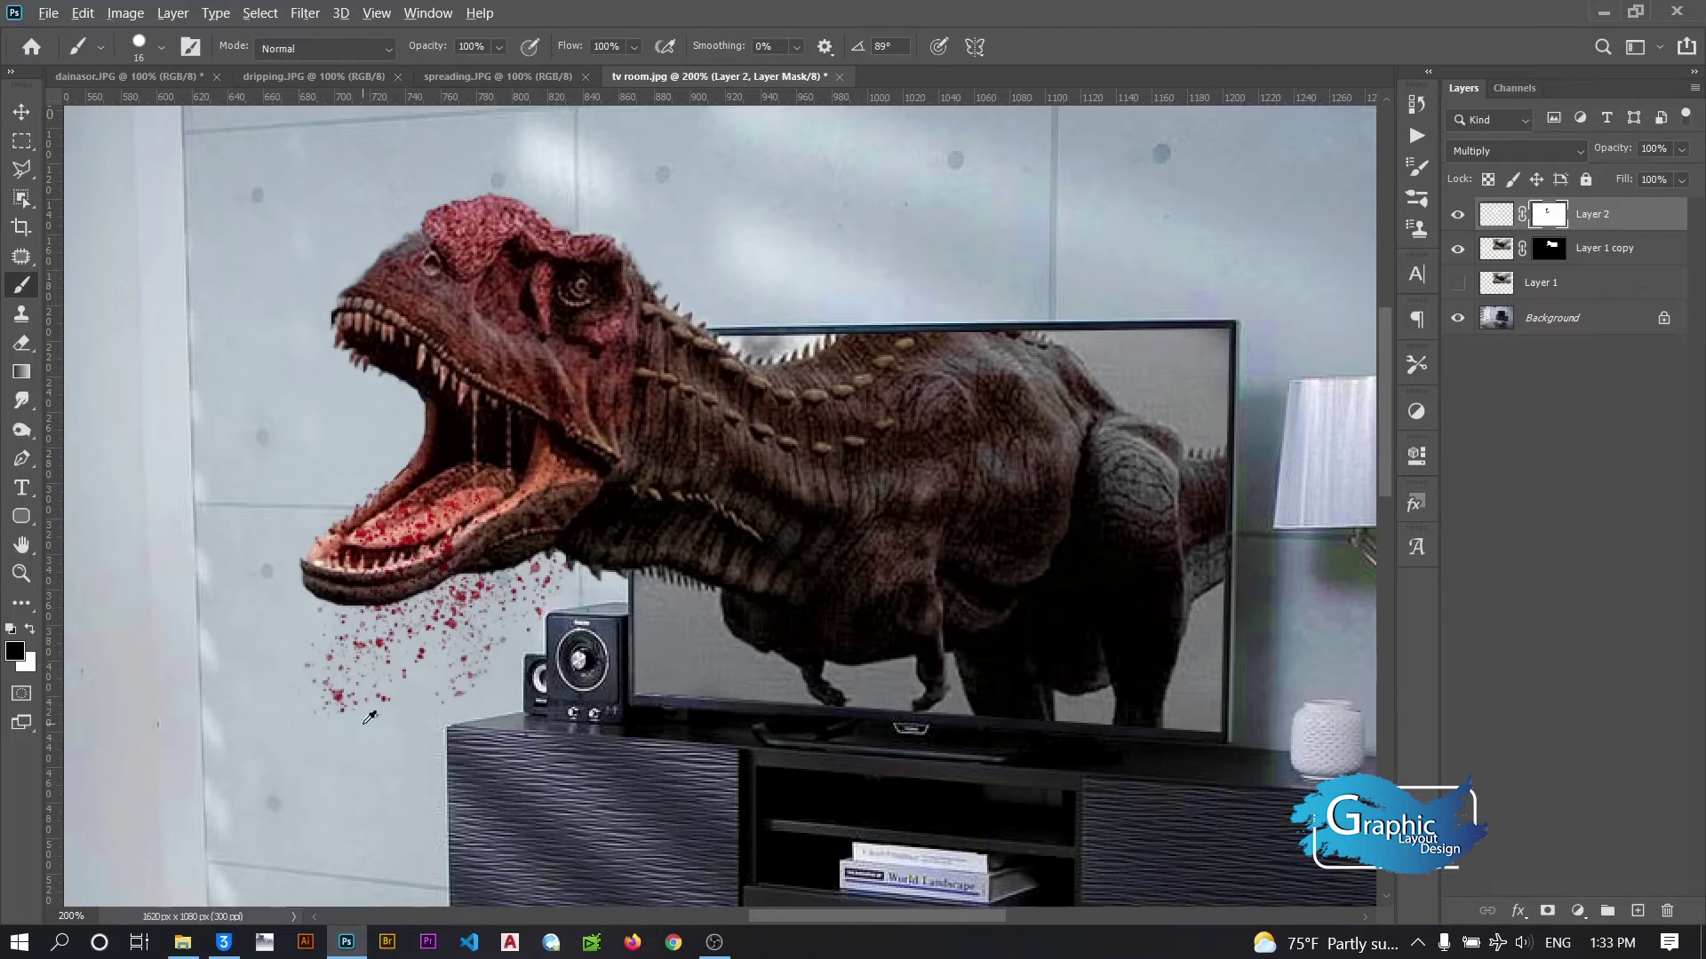
right_click(453, 684)
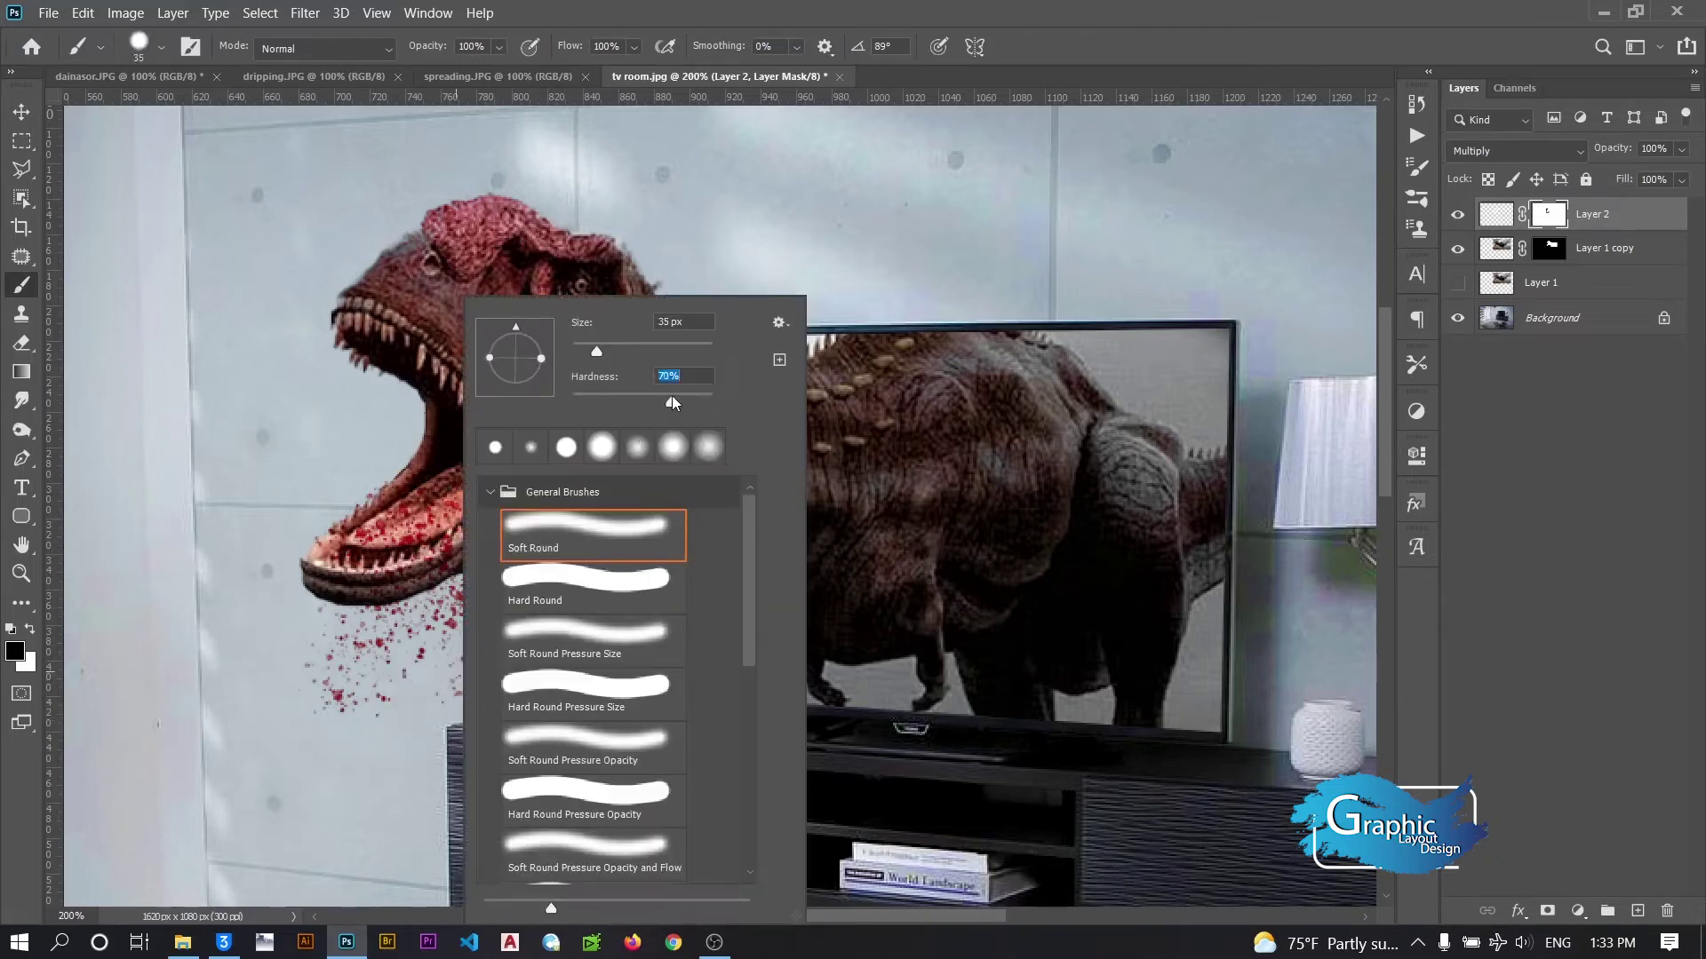
key("Return")
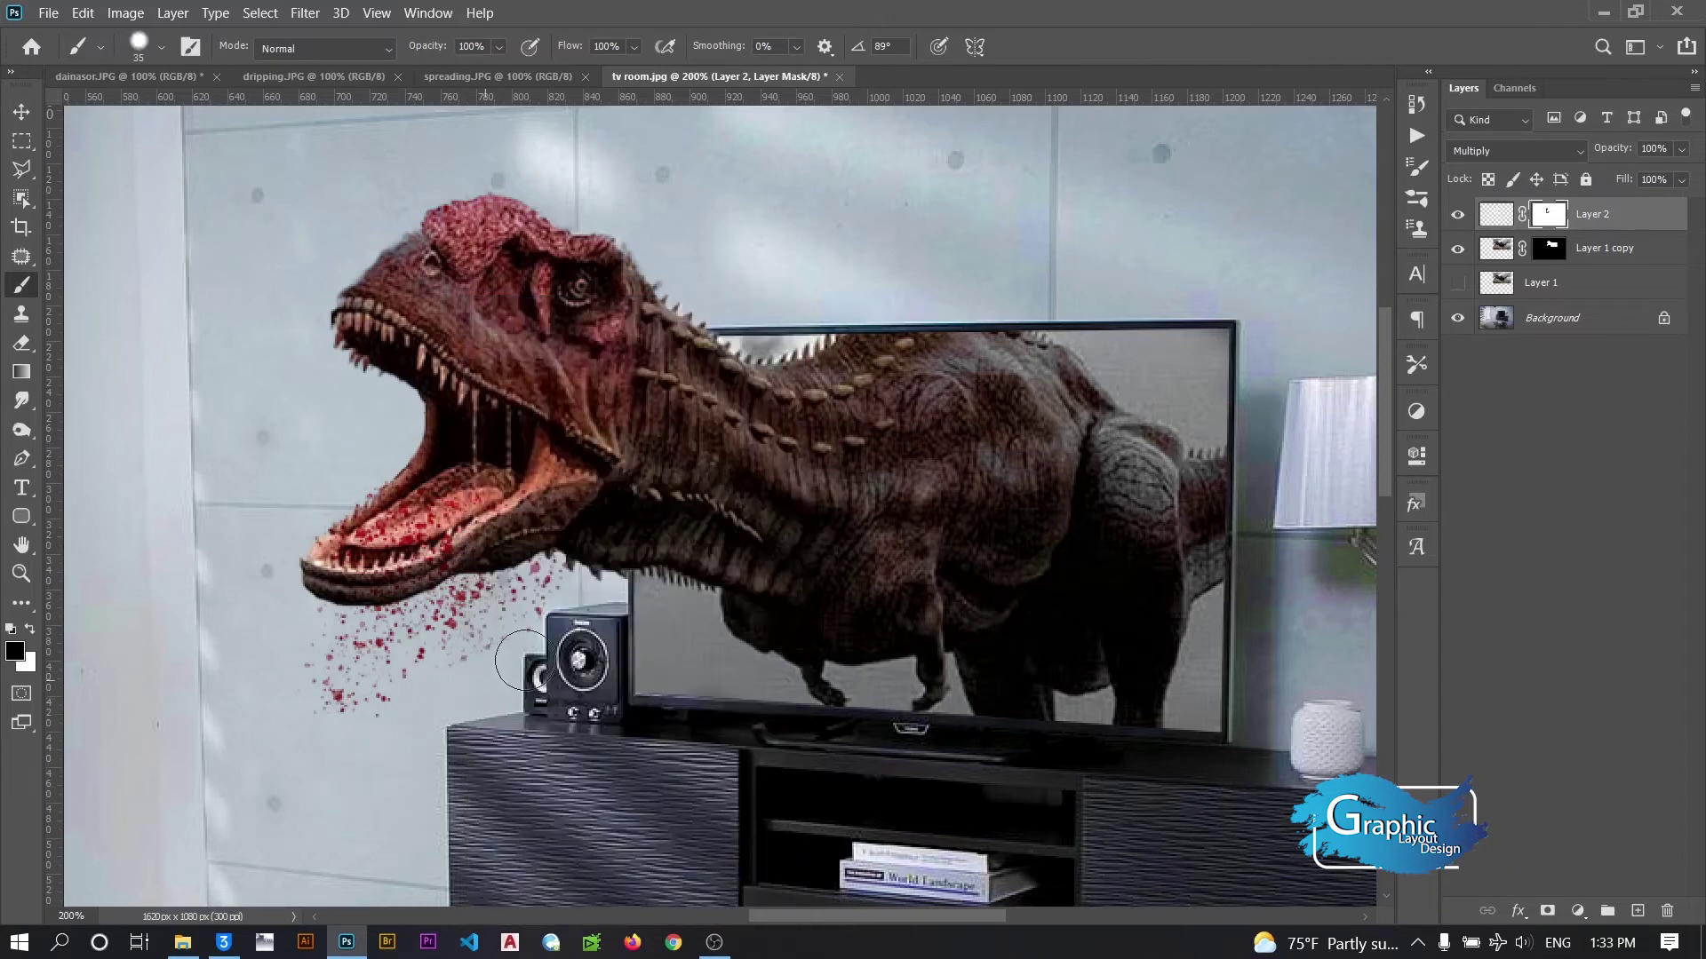
mouse_move(365, 743)
left_mouse_down()
mouse_move(324, 697)
mouse_move(305, 629)
mouse_move(354, 704)
left_mouse_up()
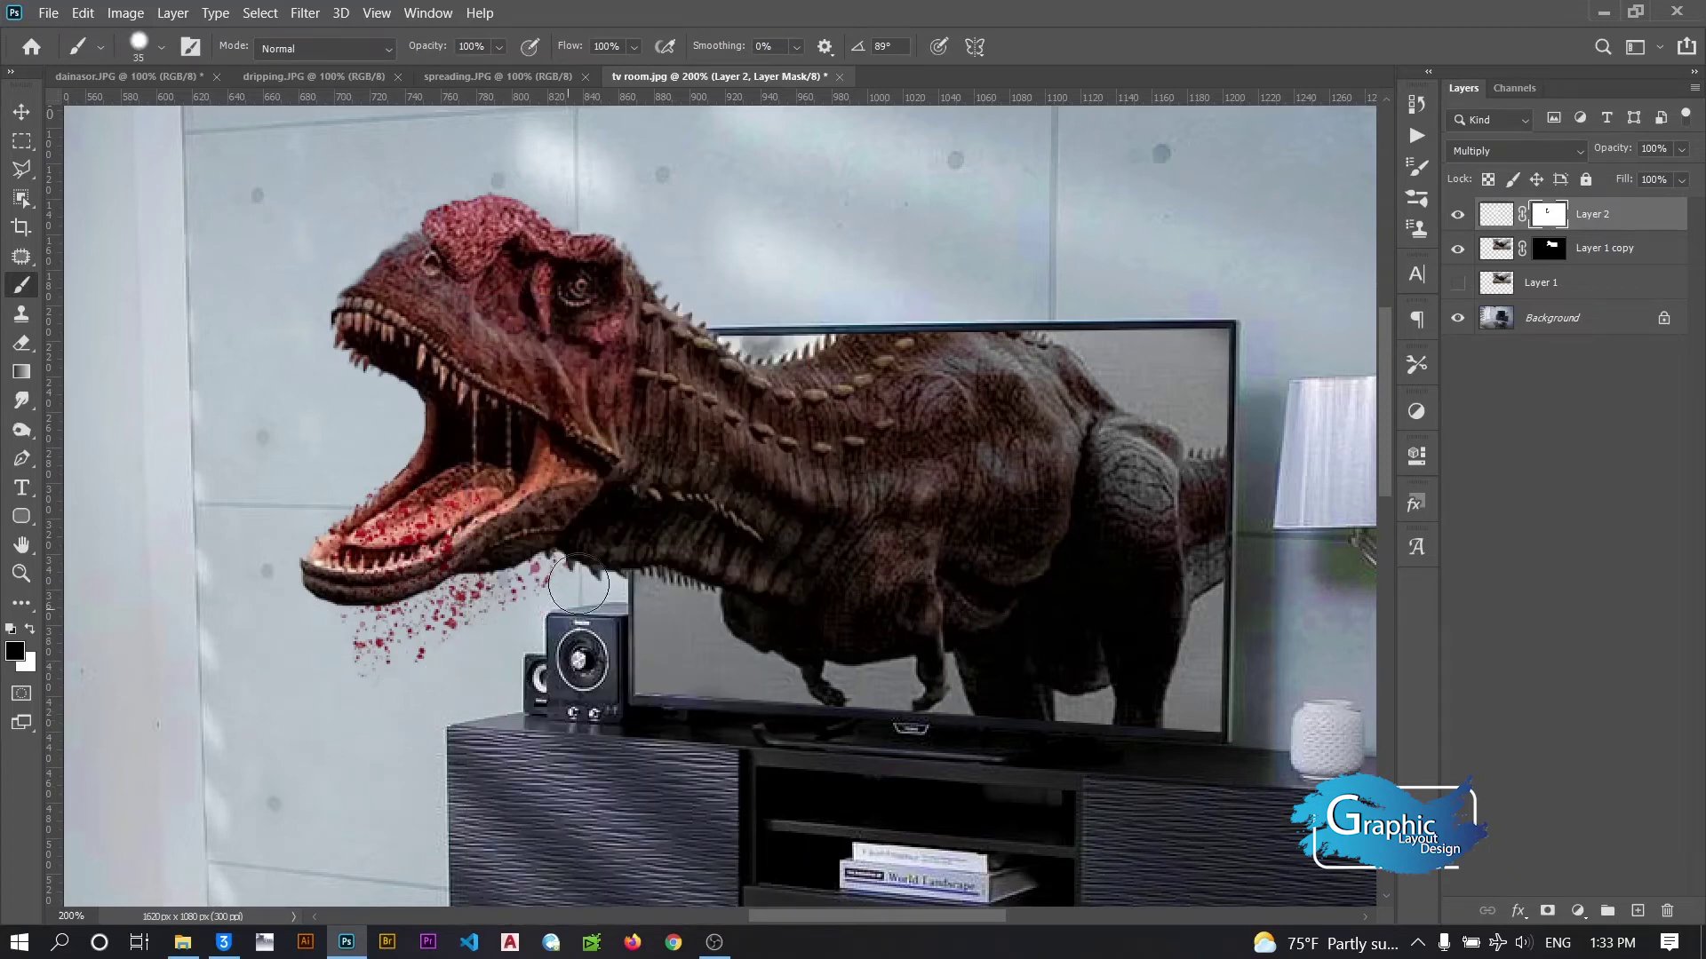
mouse_move(578, 585)
left_mouse_down()
mouse_move(533, 613)
mouse_move(529, 586)
mouse_move(484, 595)
left_mouse_up()
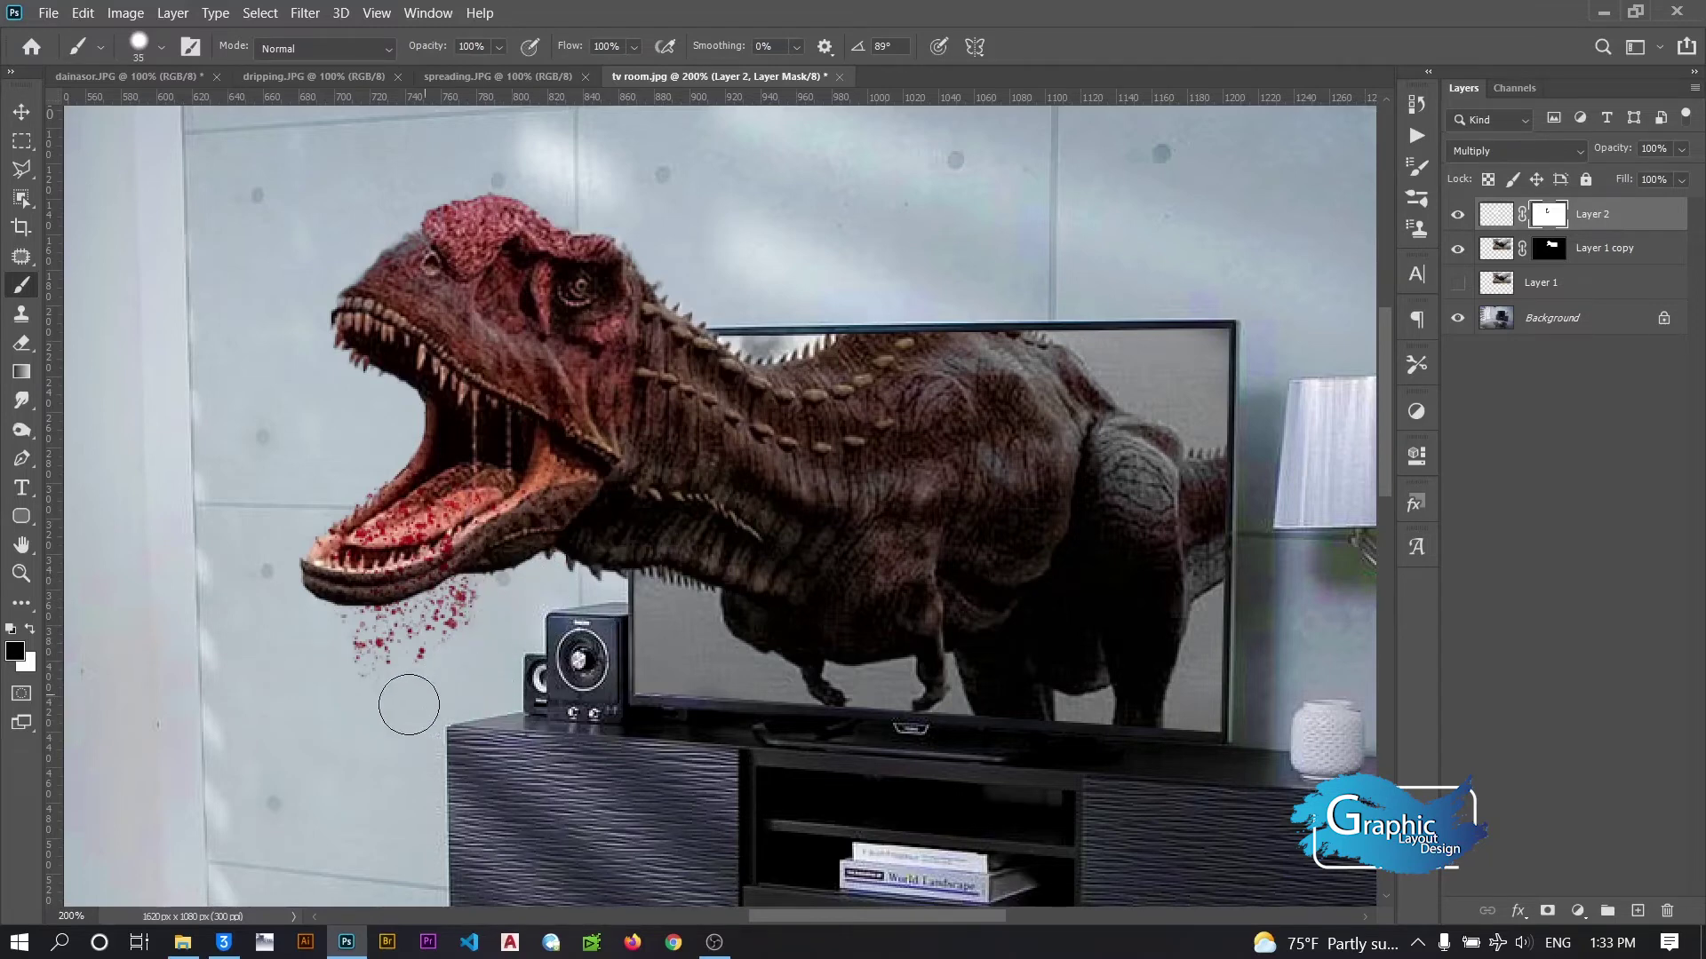
mouse_move(452, 657)
left_mouse_down()
mouse_move(489, 604)
mouse_move(358, 648)
mouse_move(478, 609)
left_mouse_up()
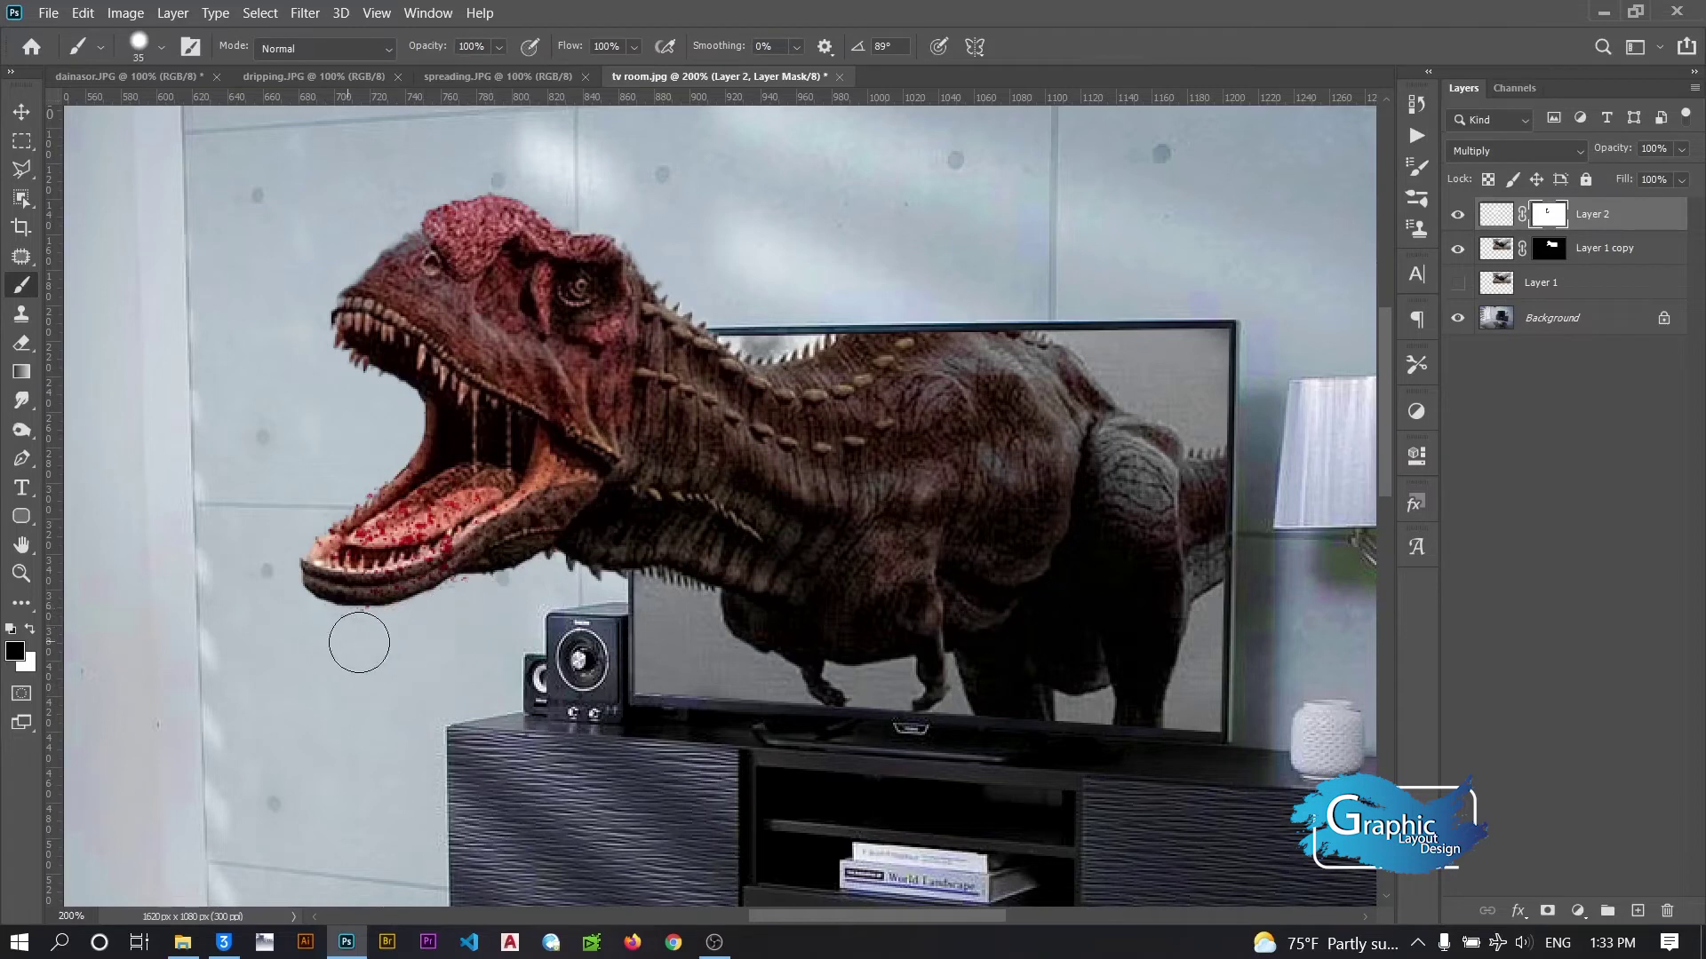
left_click_drag(359, 643, 476, 596)
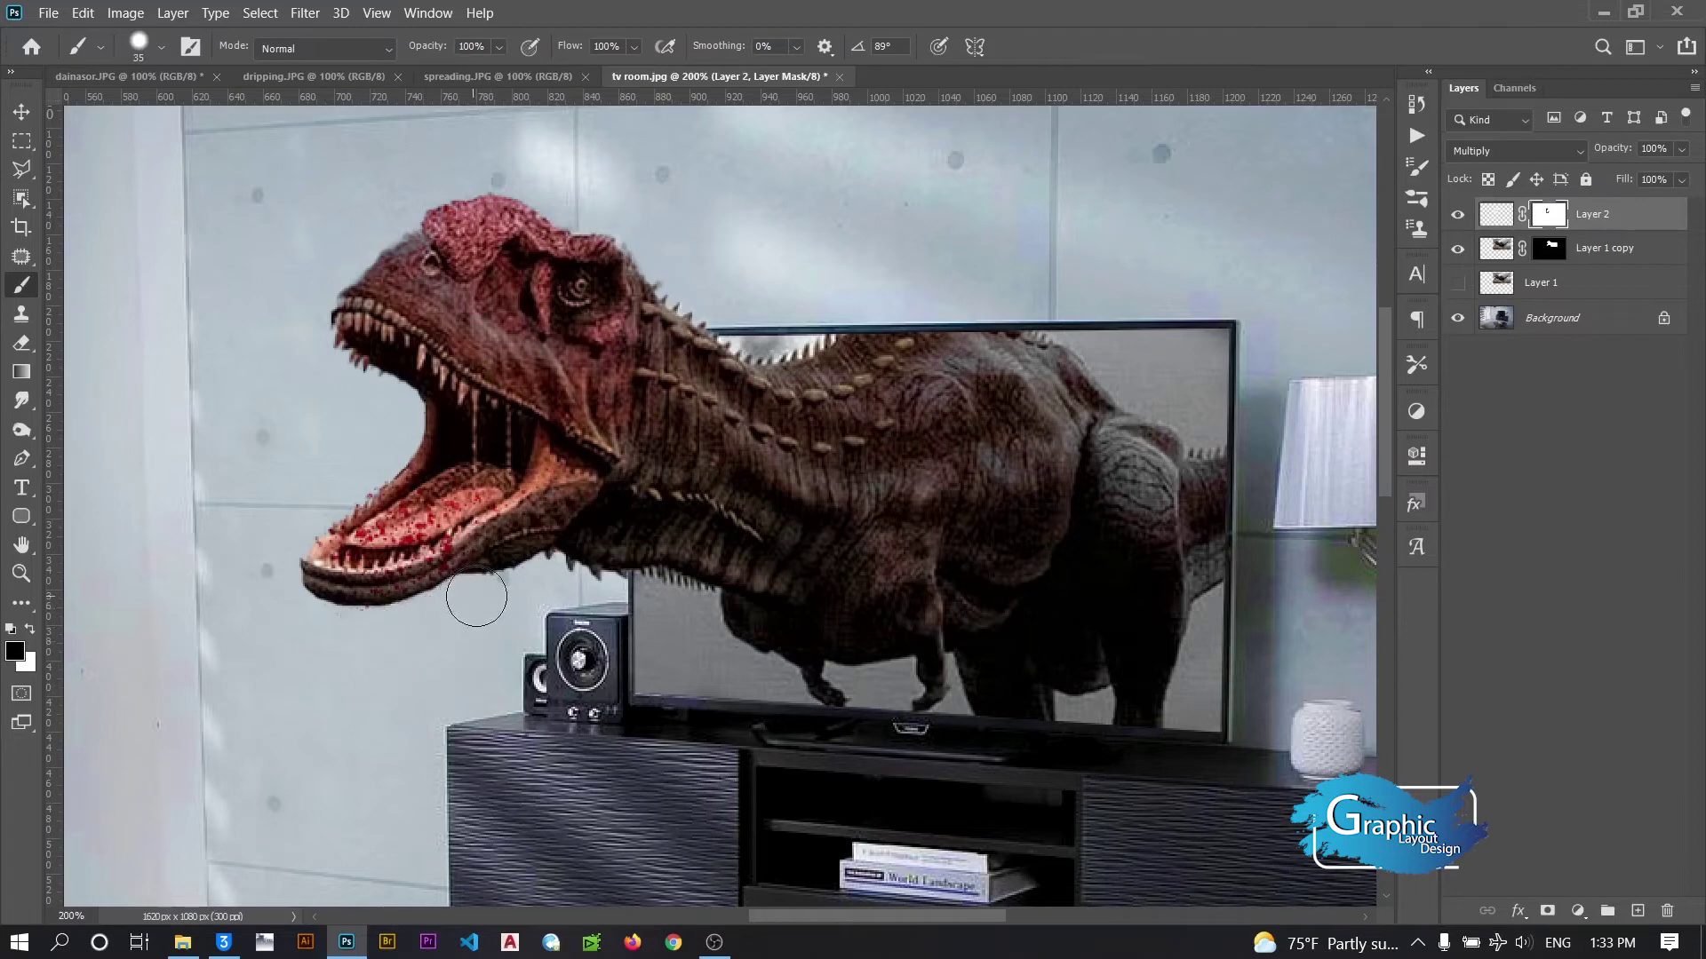
Duplicate Layer 2 as Layer 2 copy
left_click(22, 111)
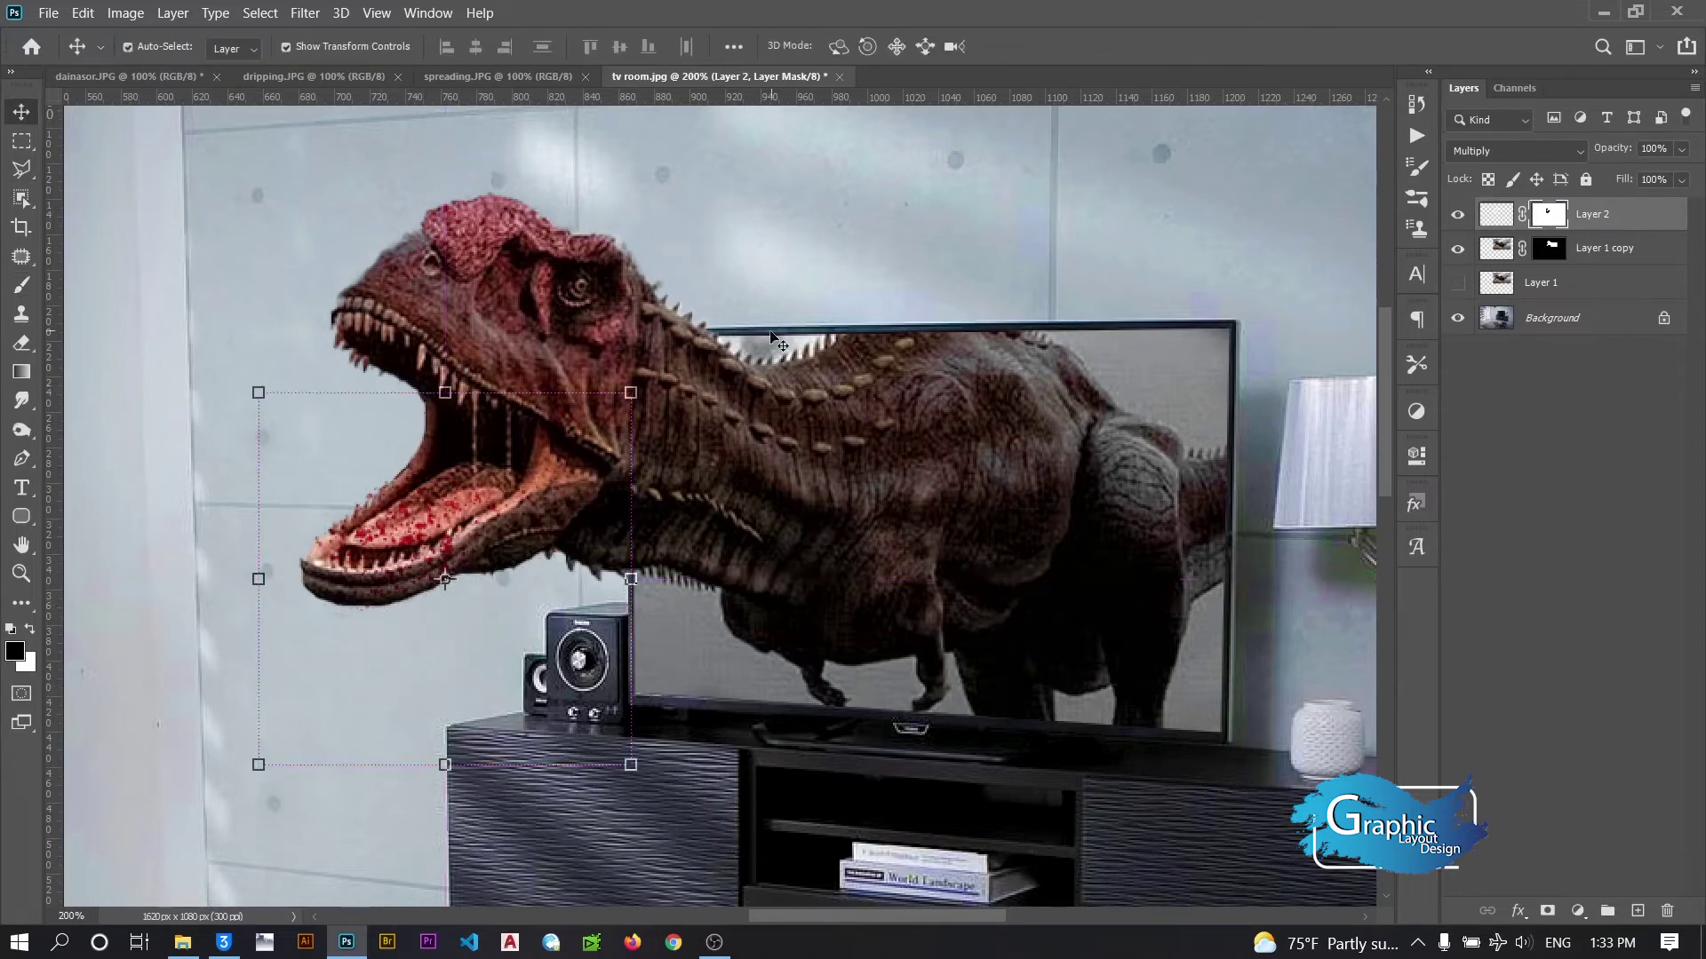
right_click(1633, 213)
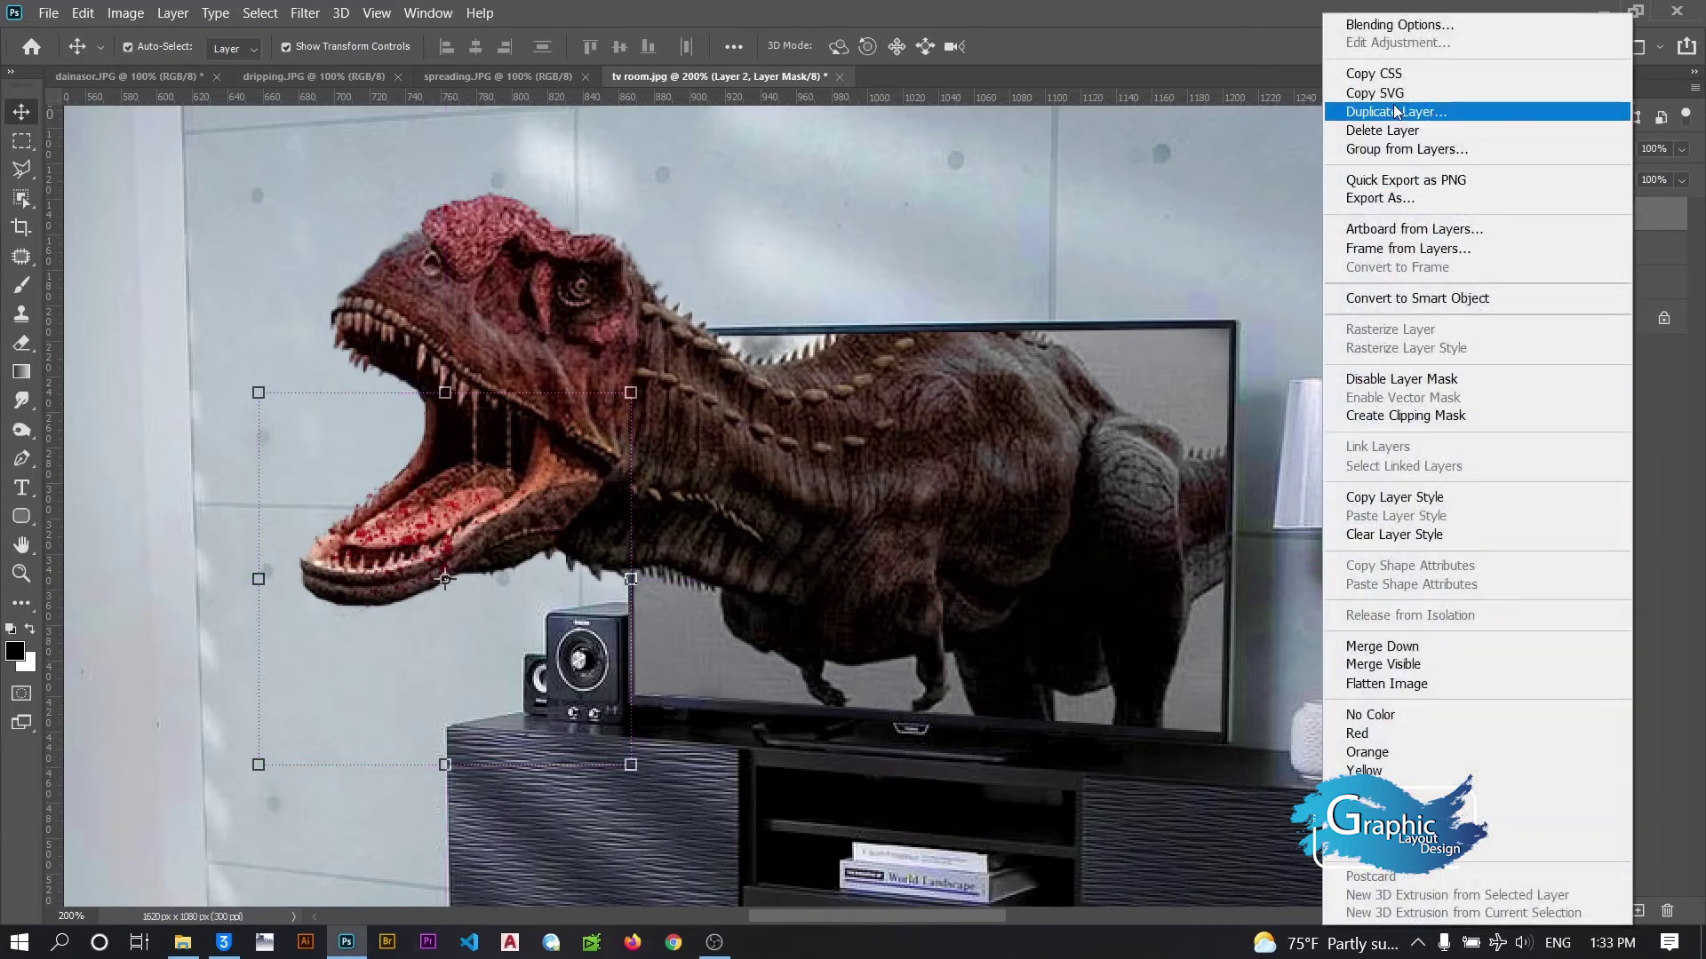
left_click(1395, 111)
left_click(717, 271)
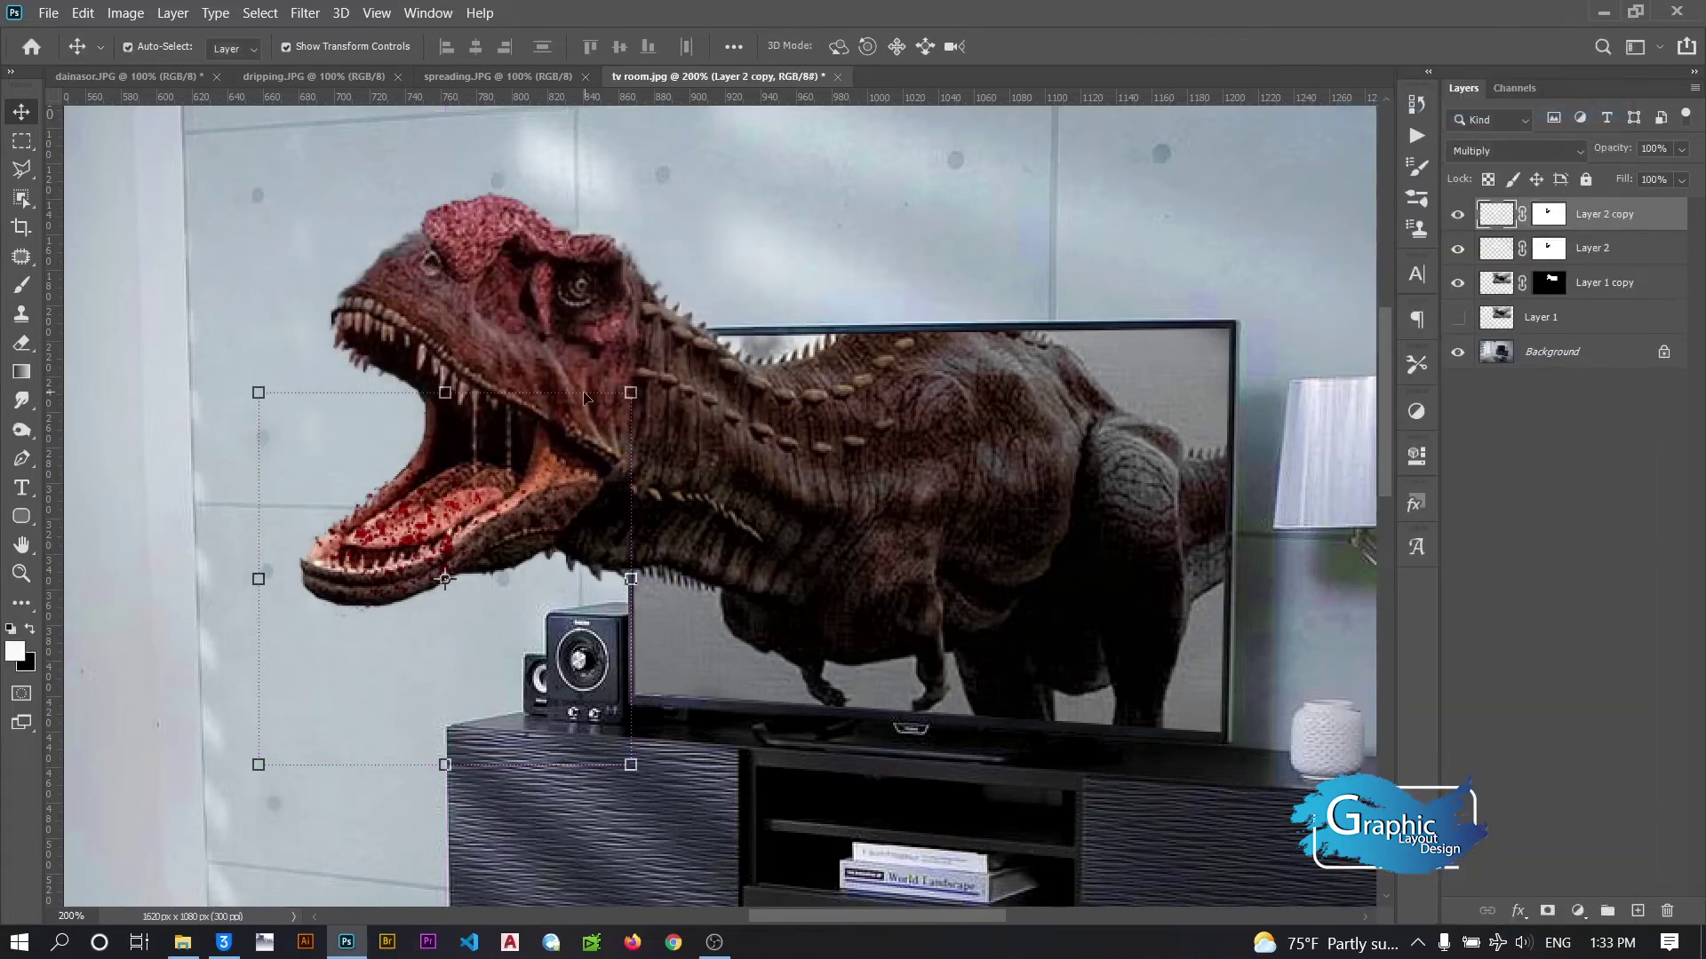
Scale Layer 2 copy to about 85%, shift it, and duplicate it as Layer 2 copy 2
left_click_drag(442, 392, 471, 491)
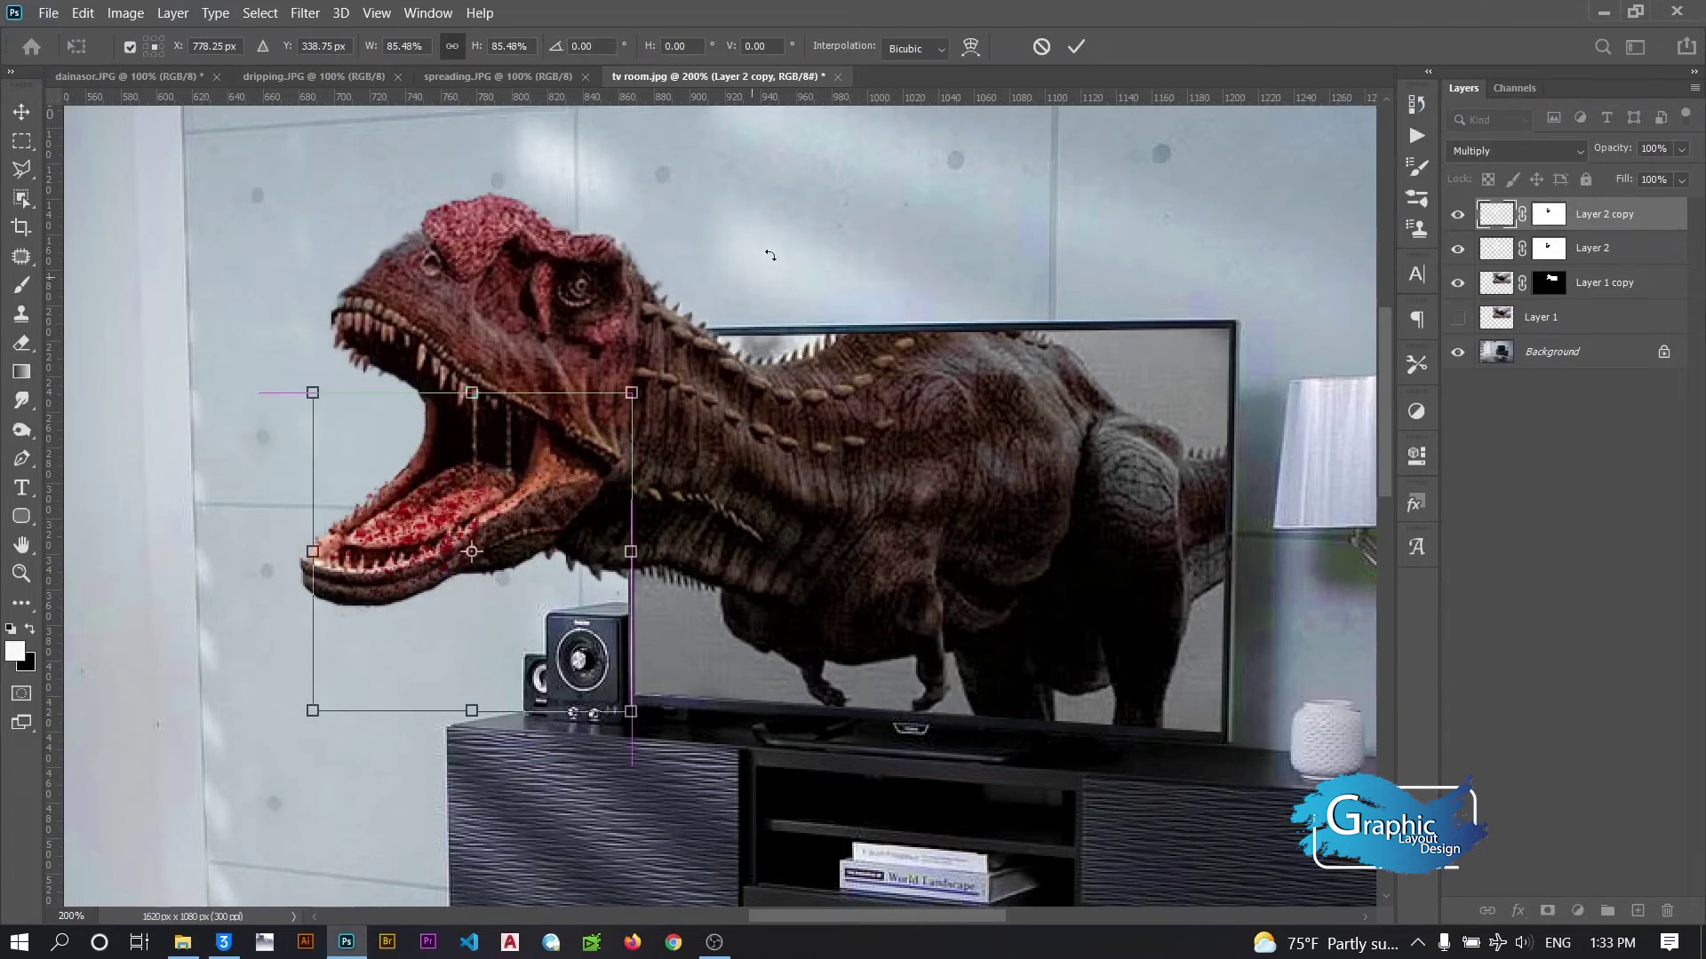
left_click(1075, 46)
right_click(1643, 221)
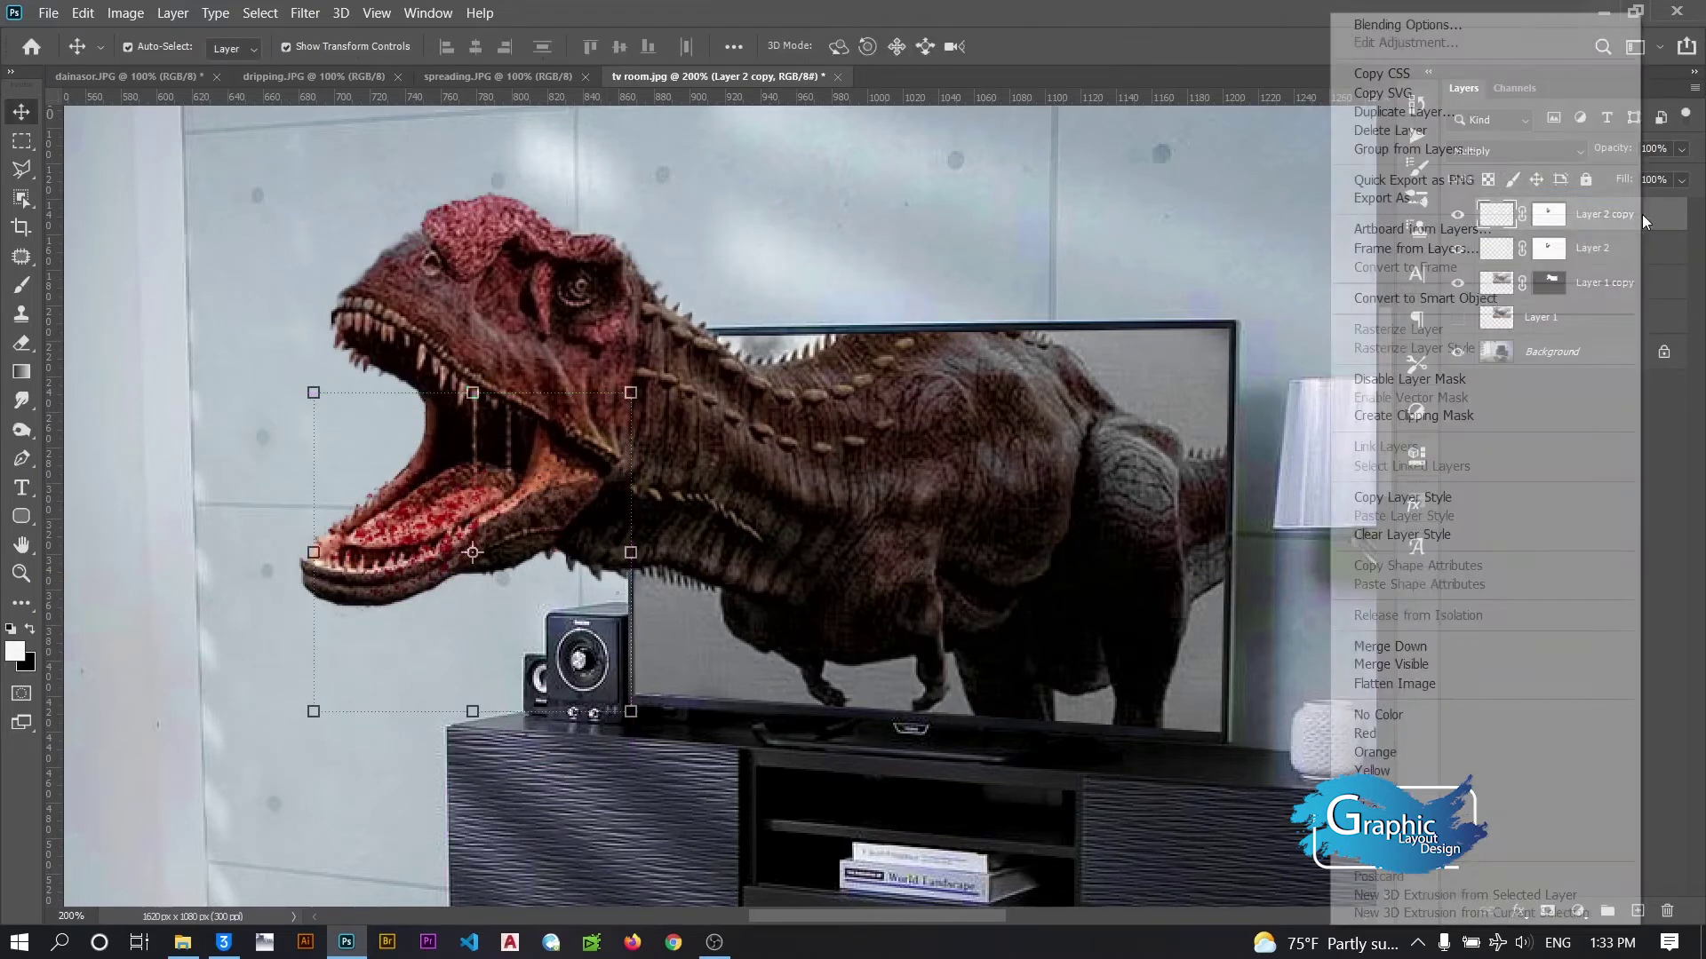
left_click(1404, 112)
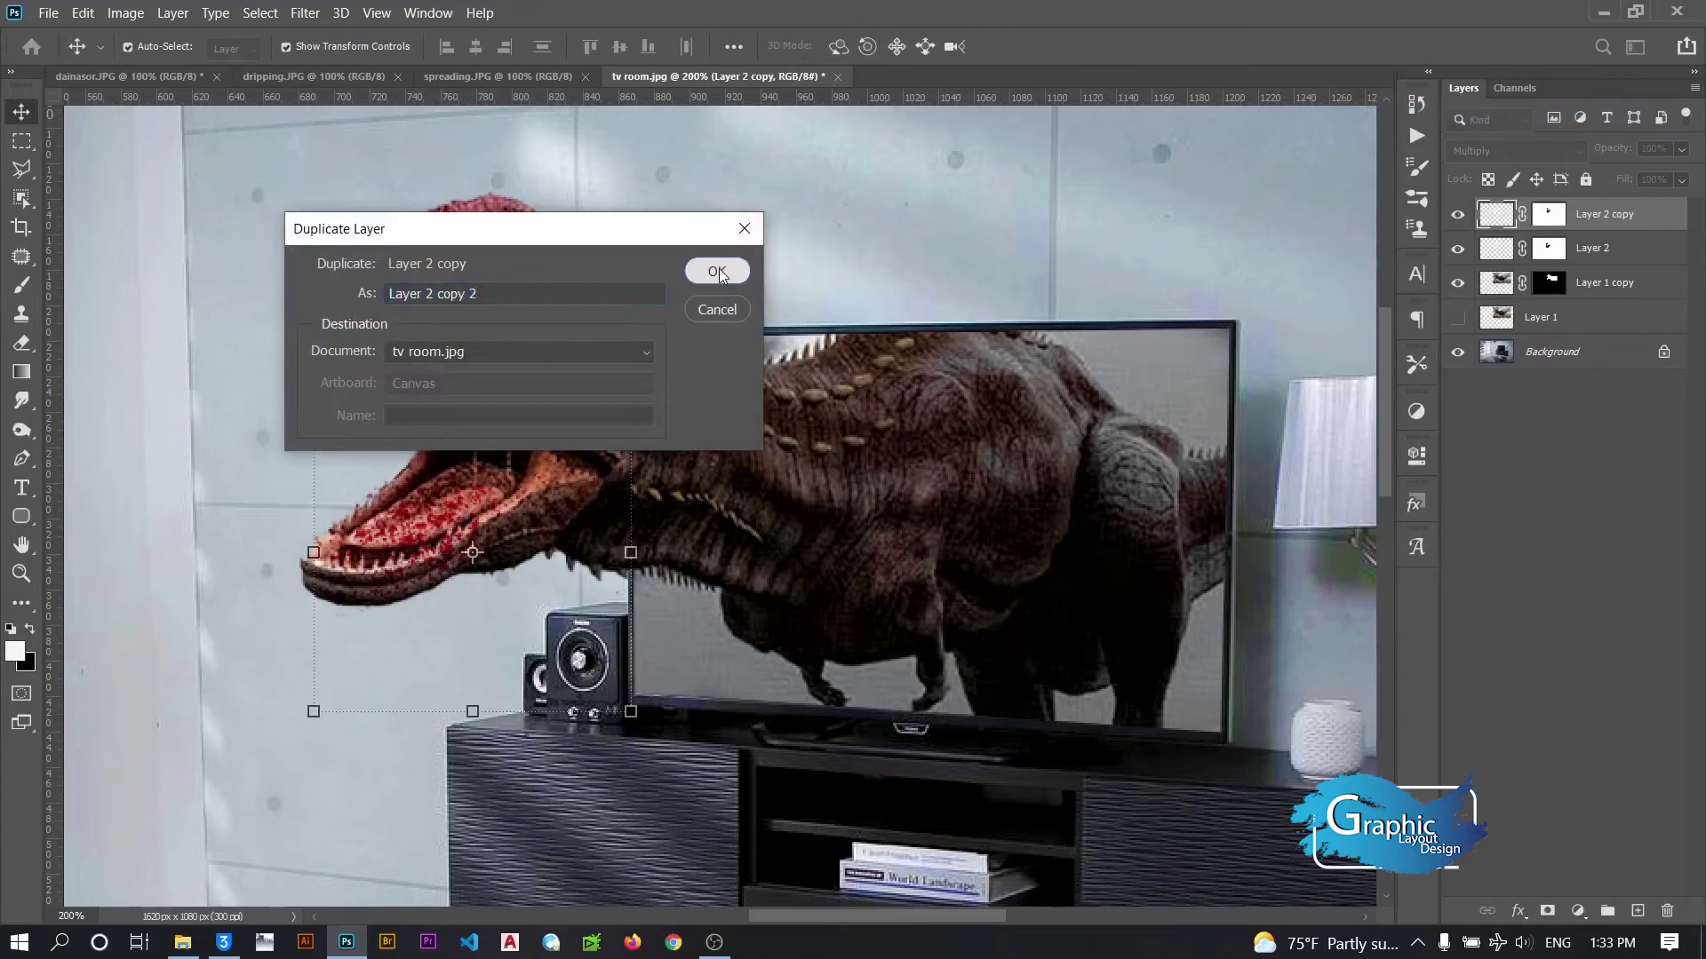
left_click(717, 271)
Scale Layer 2 copy 2 to about 78%, move it up into the mouth, and check the result
mouse_move(472, 392)
left_mouse_down()
mouse_move(472, 462)
mouse_move(475, 434)
mouse_move(492, 444)
left_mouse_up()
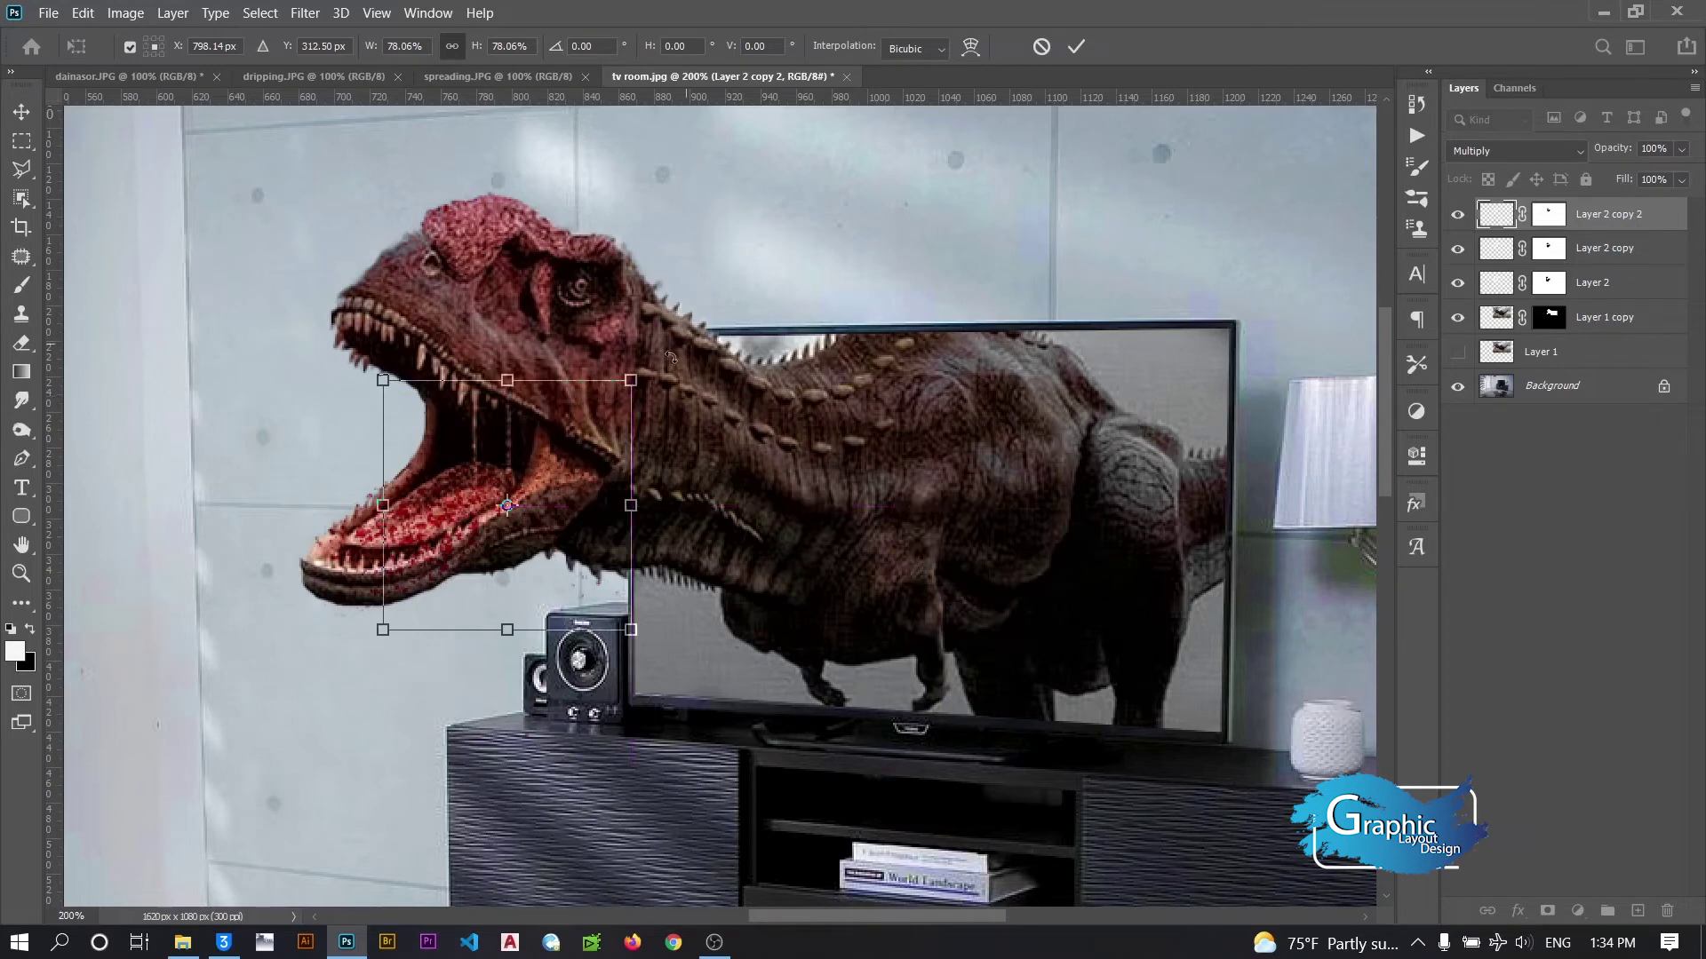
left_click(1077, 48)
left_click(22, 573)
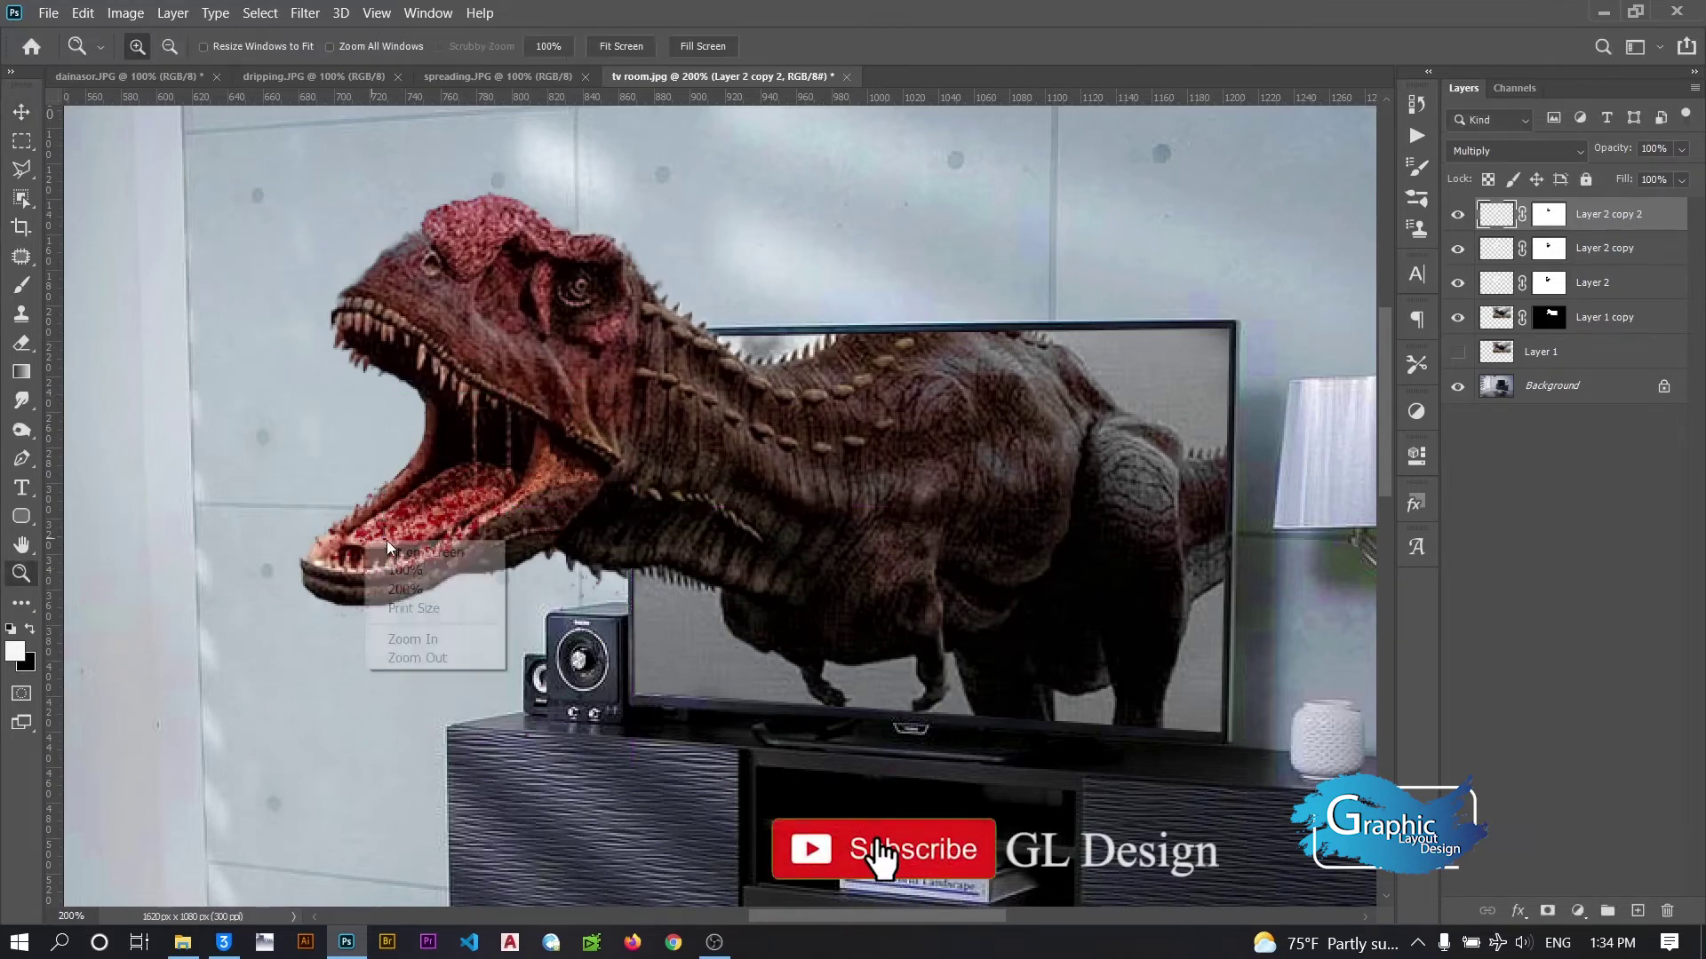
key("ctrl+0")
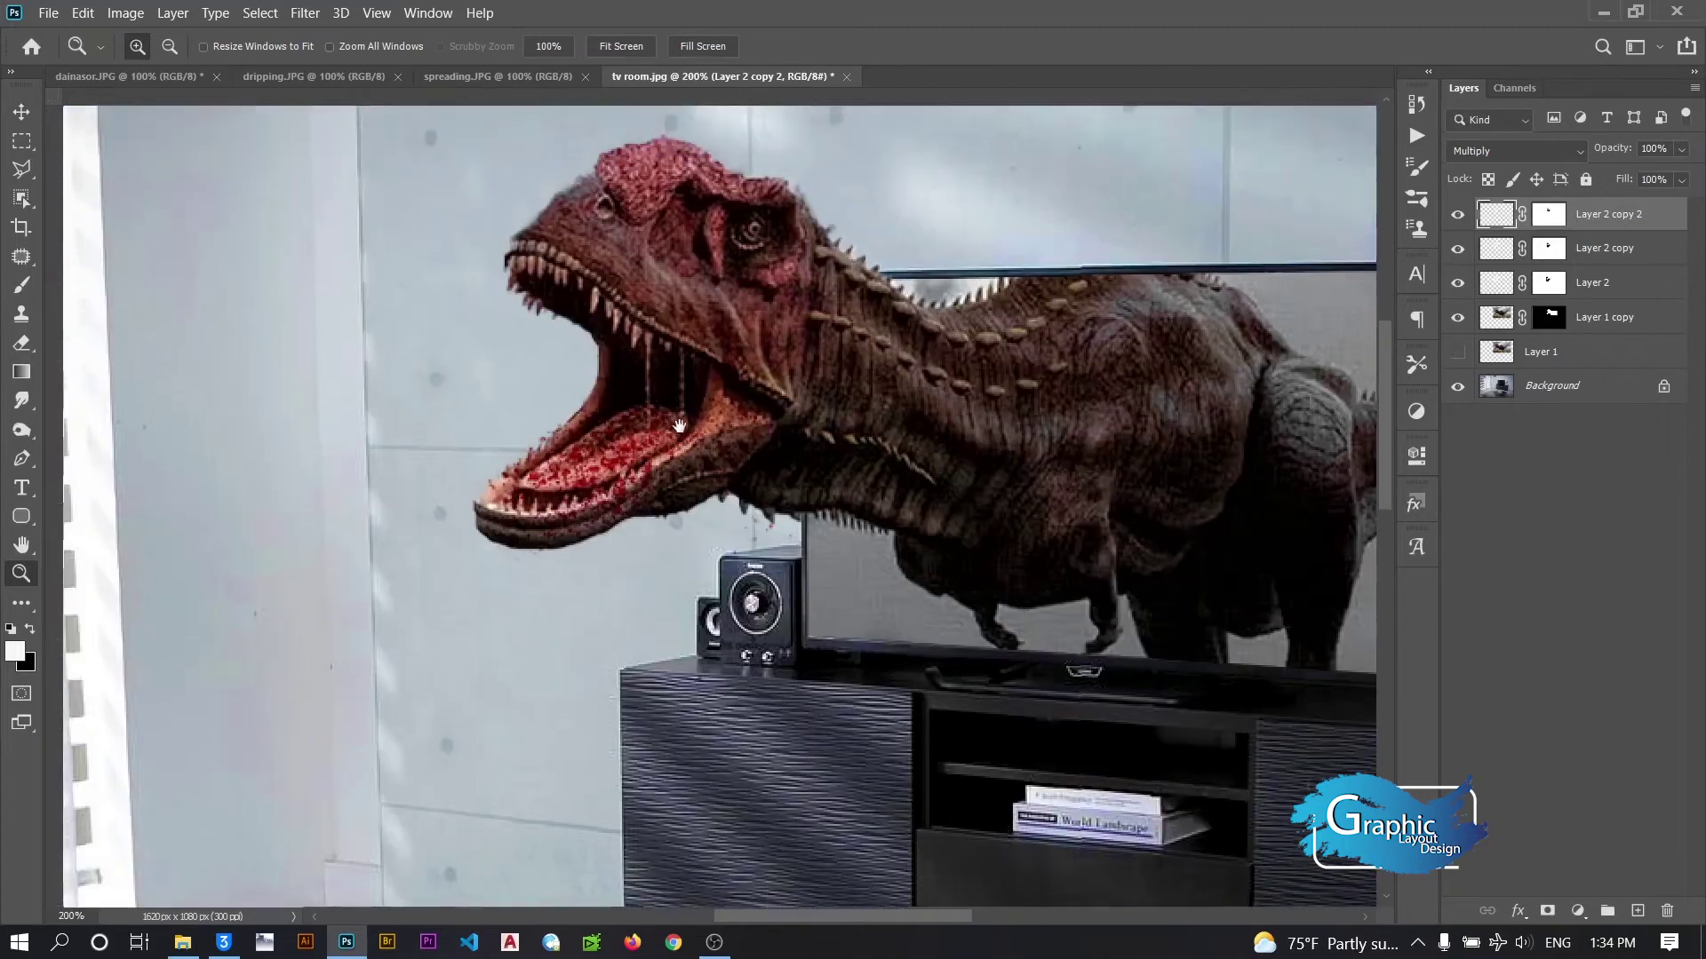
key("ctrl+r")
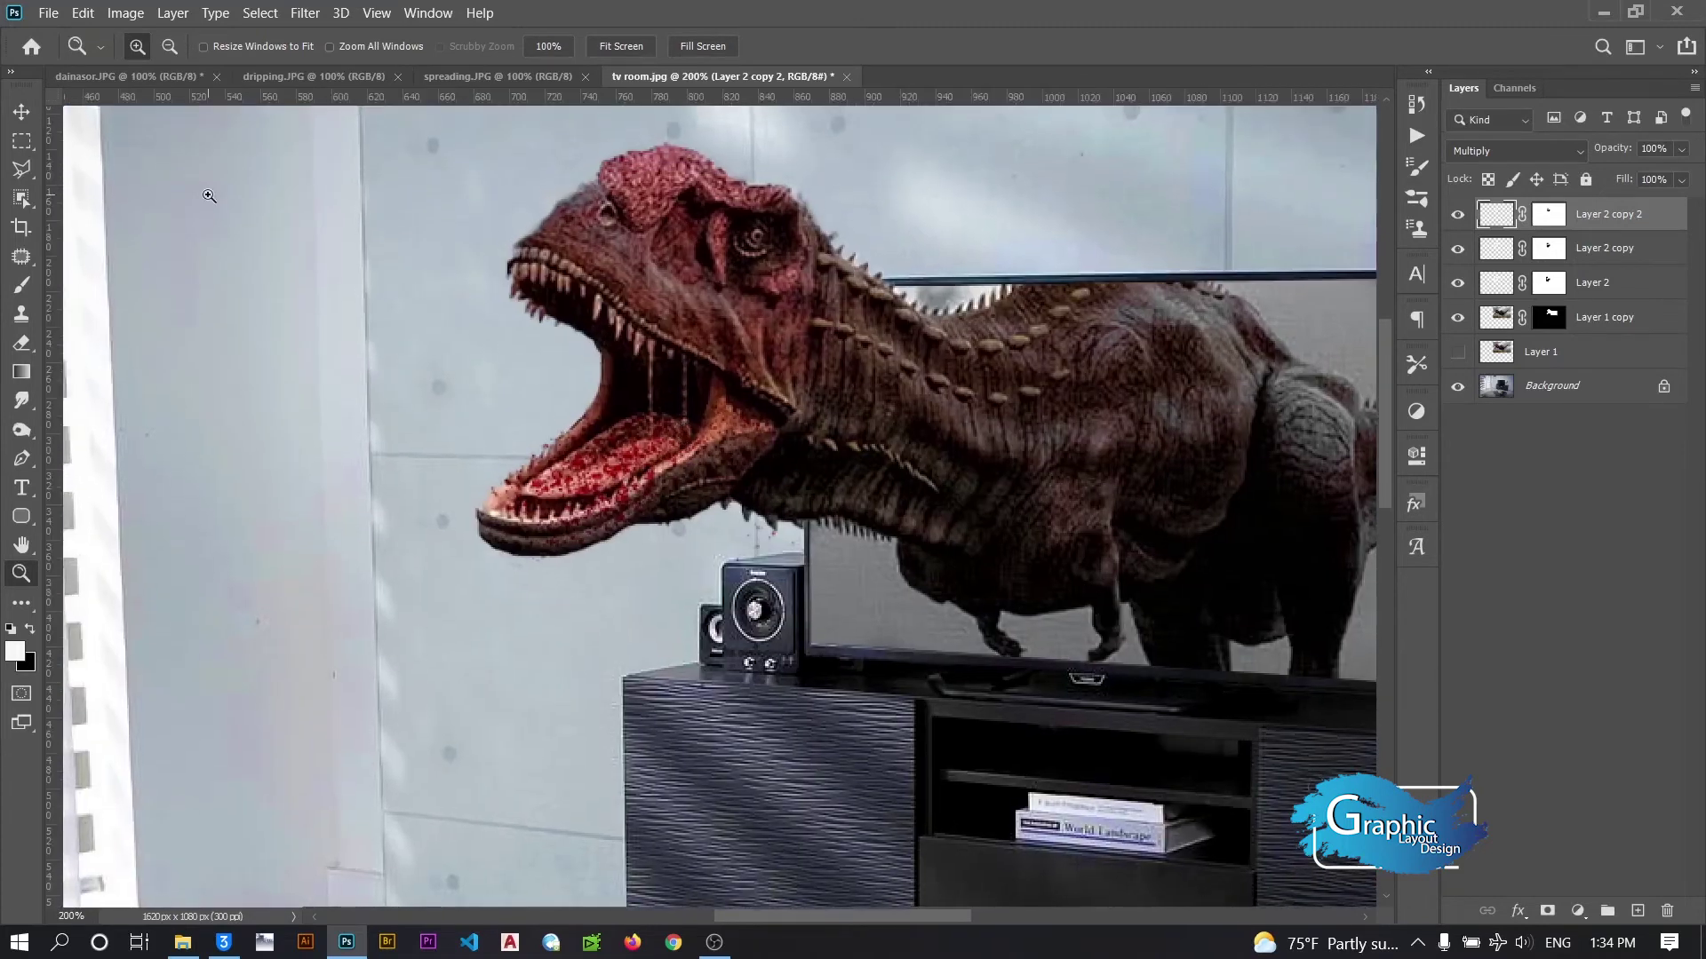
left_click(27, 116)
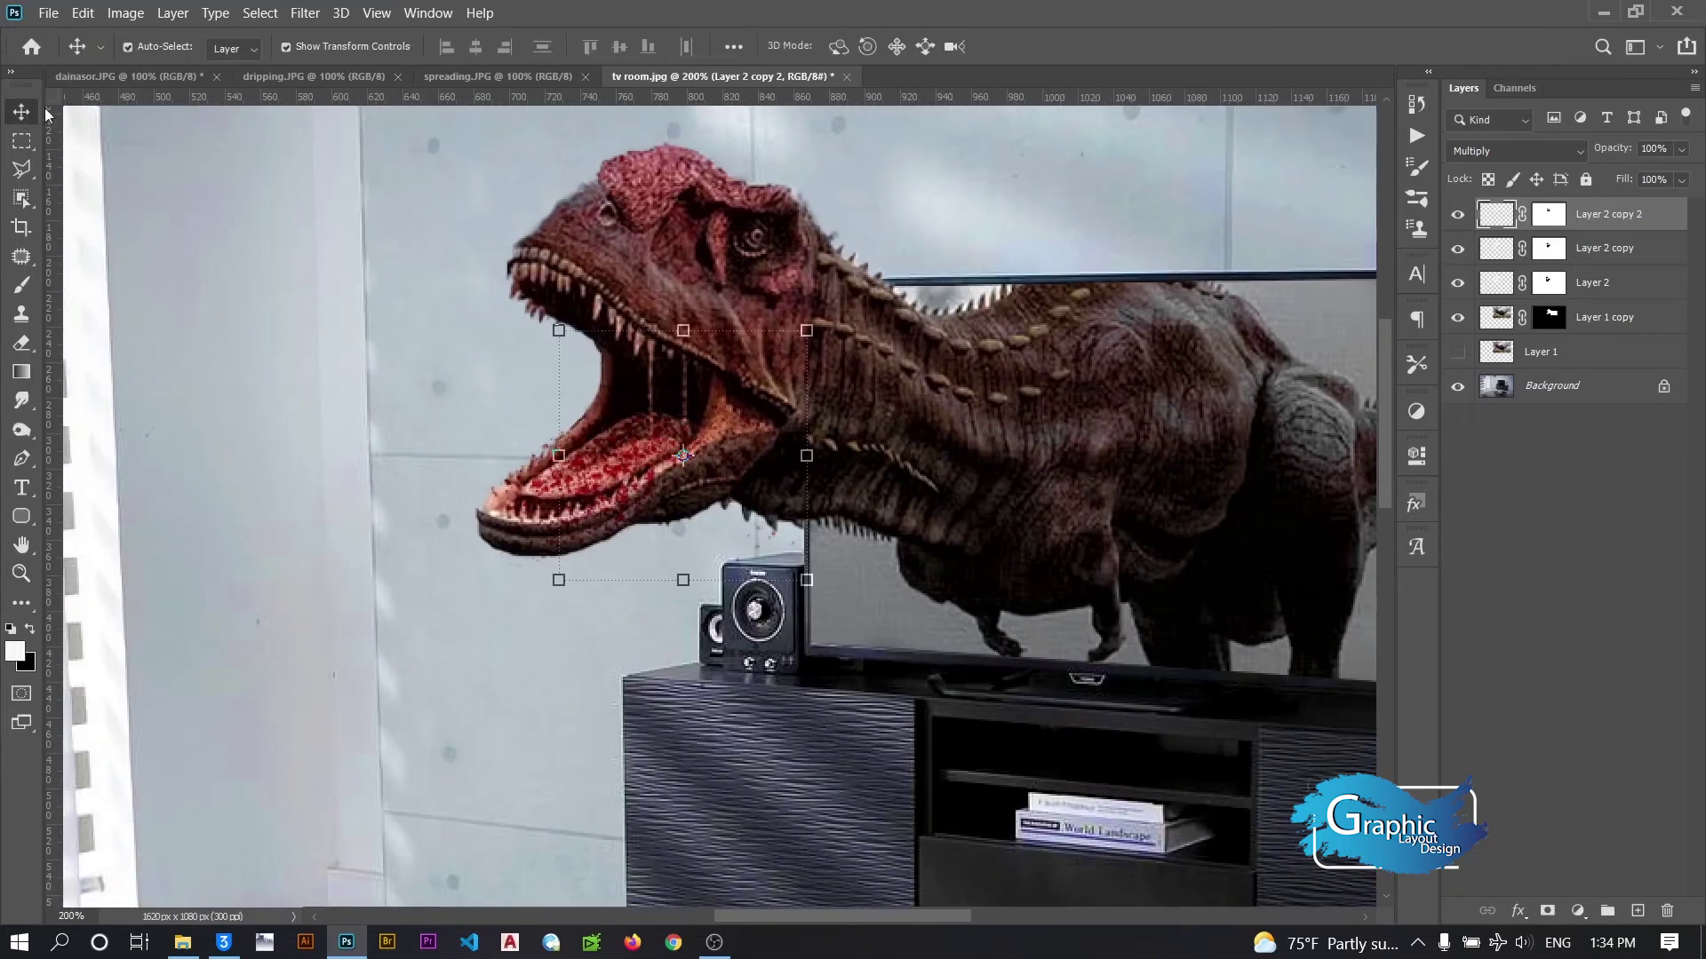
Bring dripping.JPG into the room photo and scale it to half near the mouth
left_click(291, 74)
left_click_drag(767, 384, 647, 414)
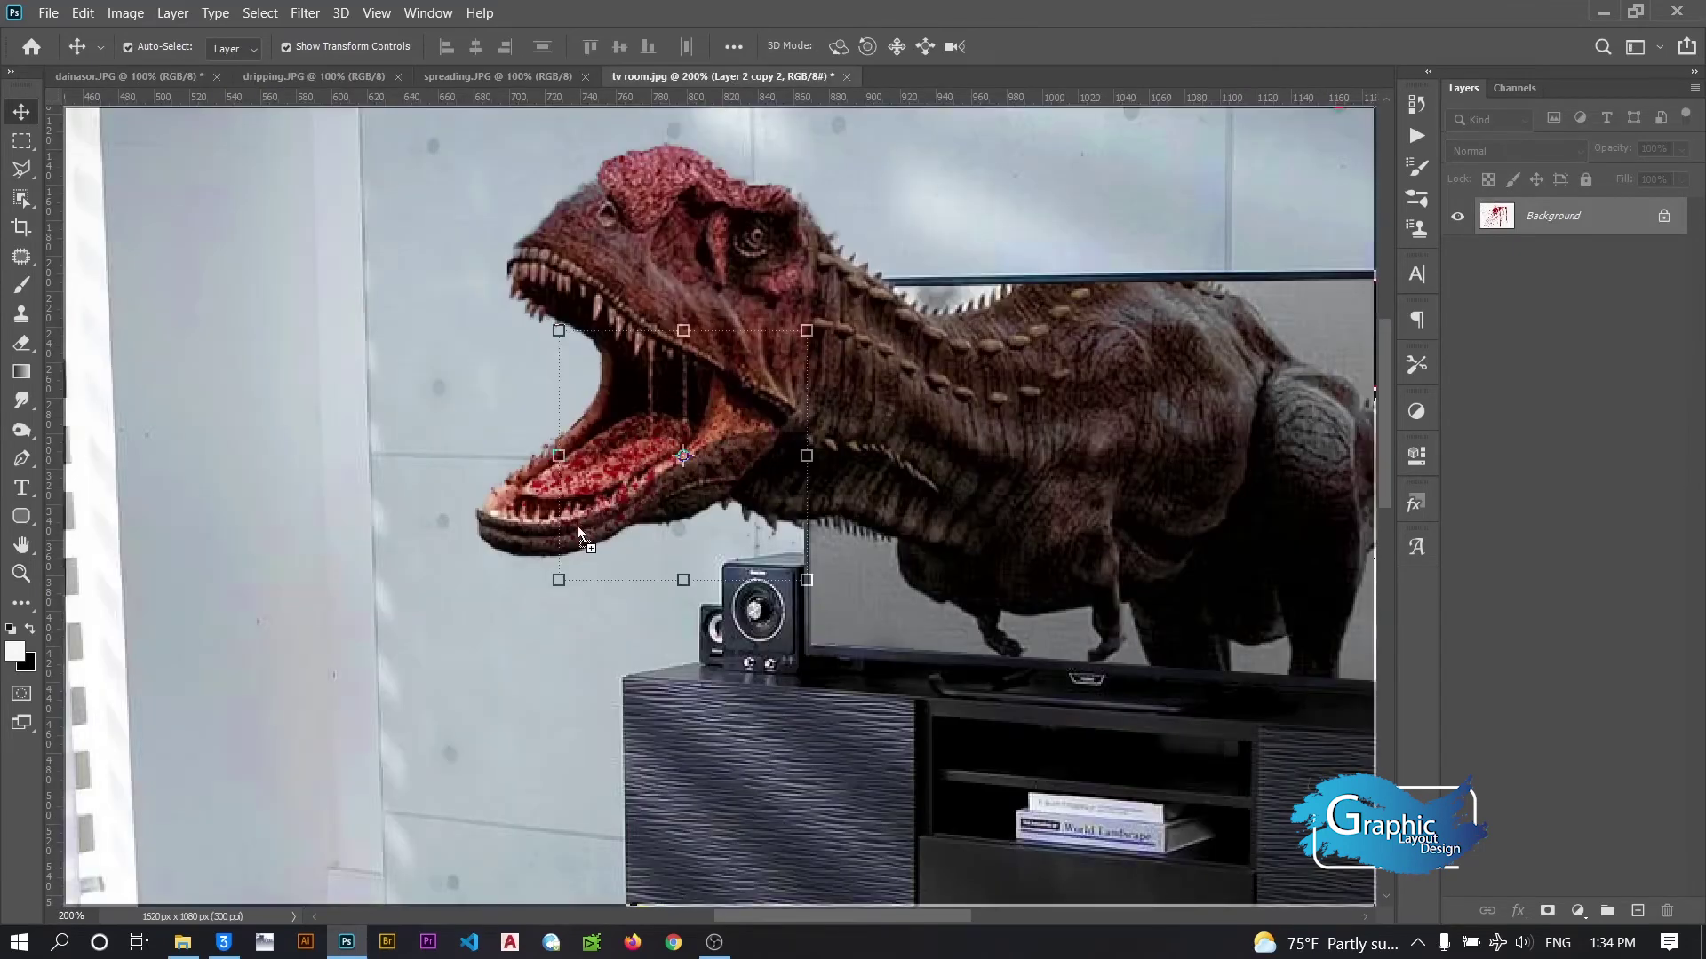
left_click_drag(578, 526, 595, 544)
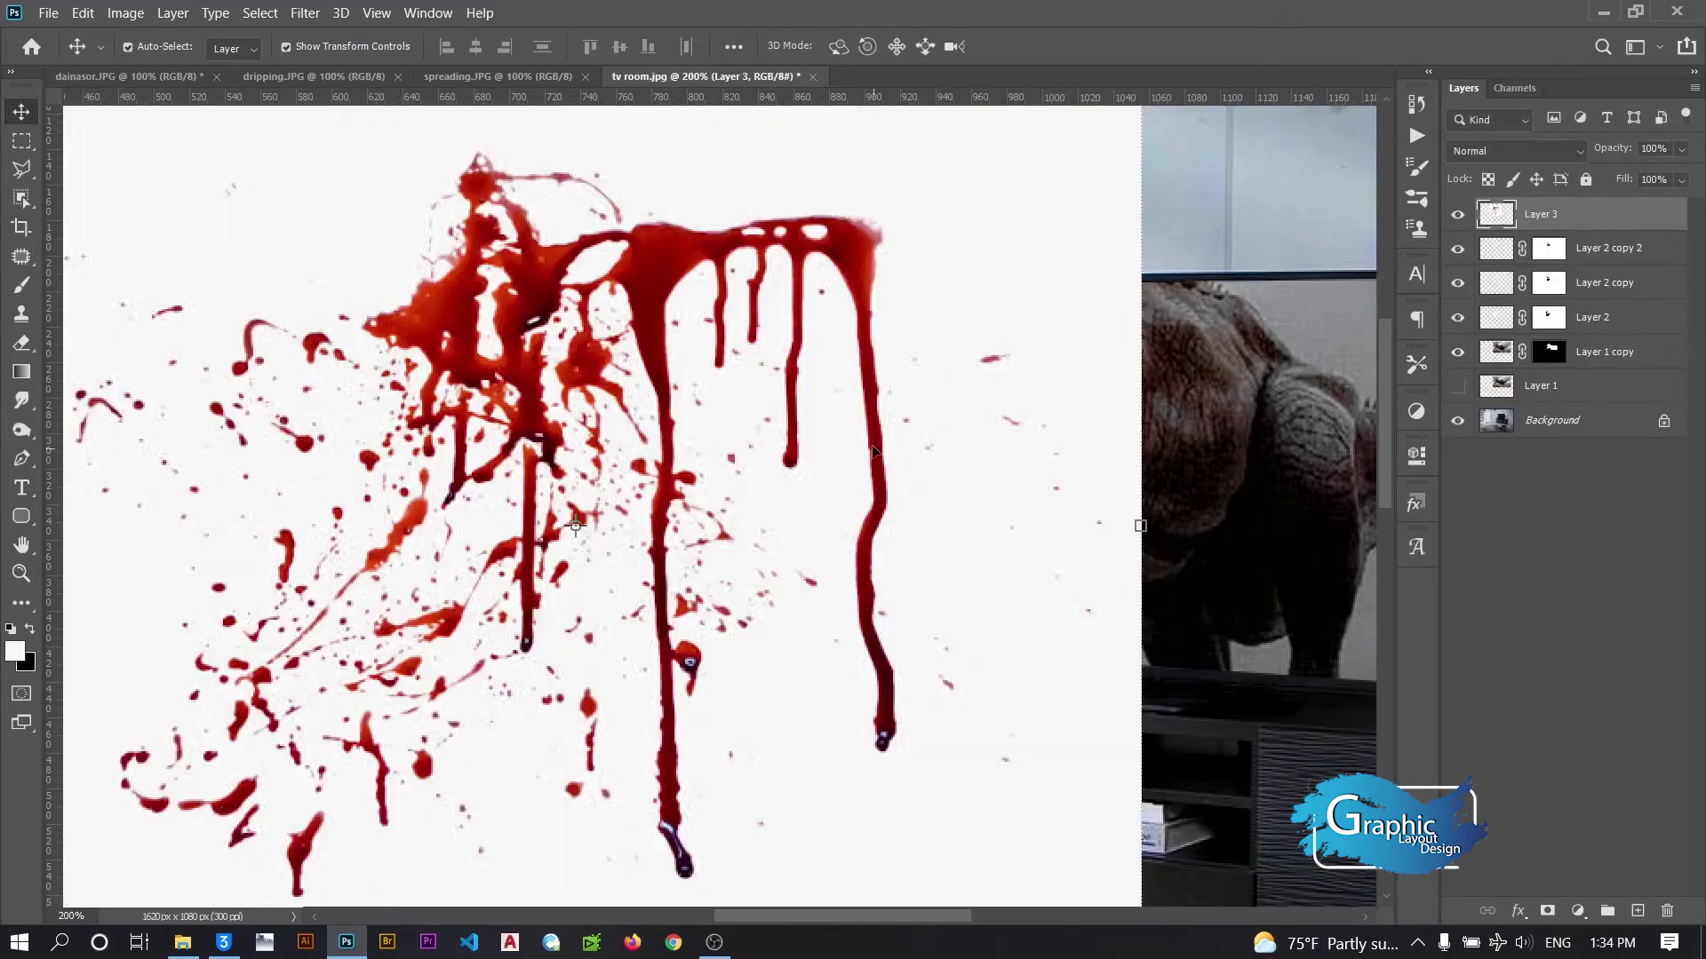
left_click(21, 573)
key("ctrl+0")
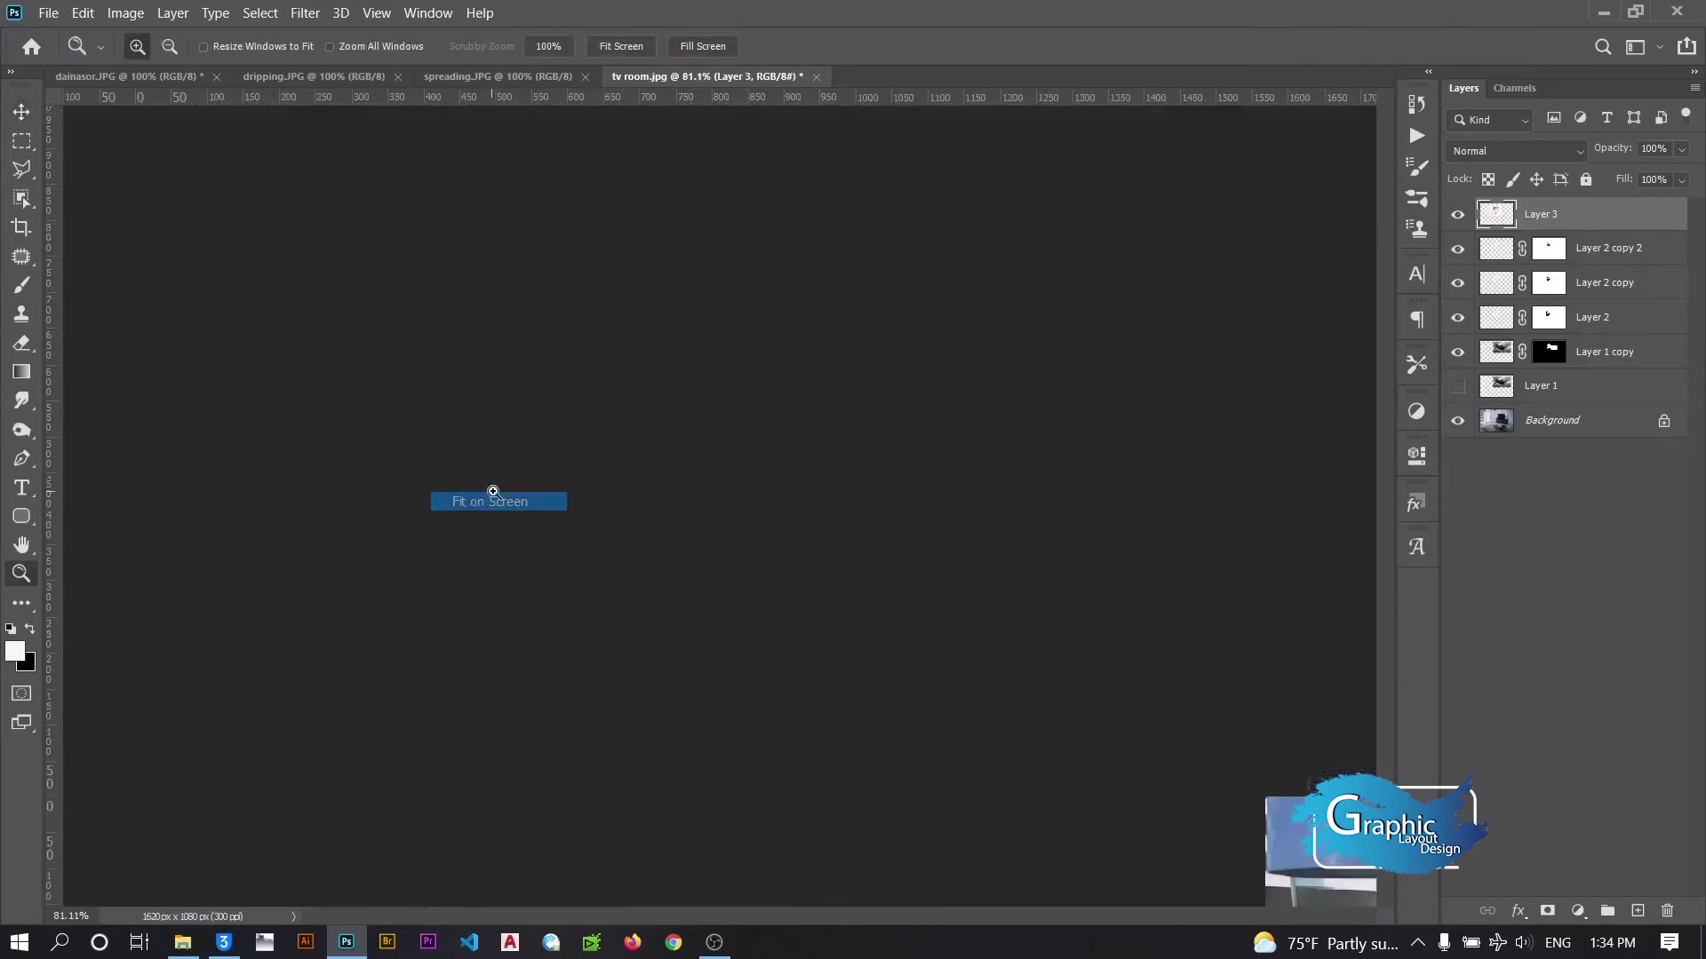
left_click(32, 114)
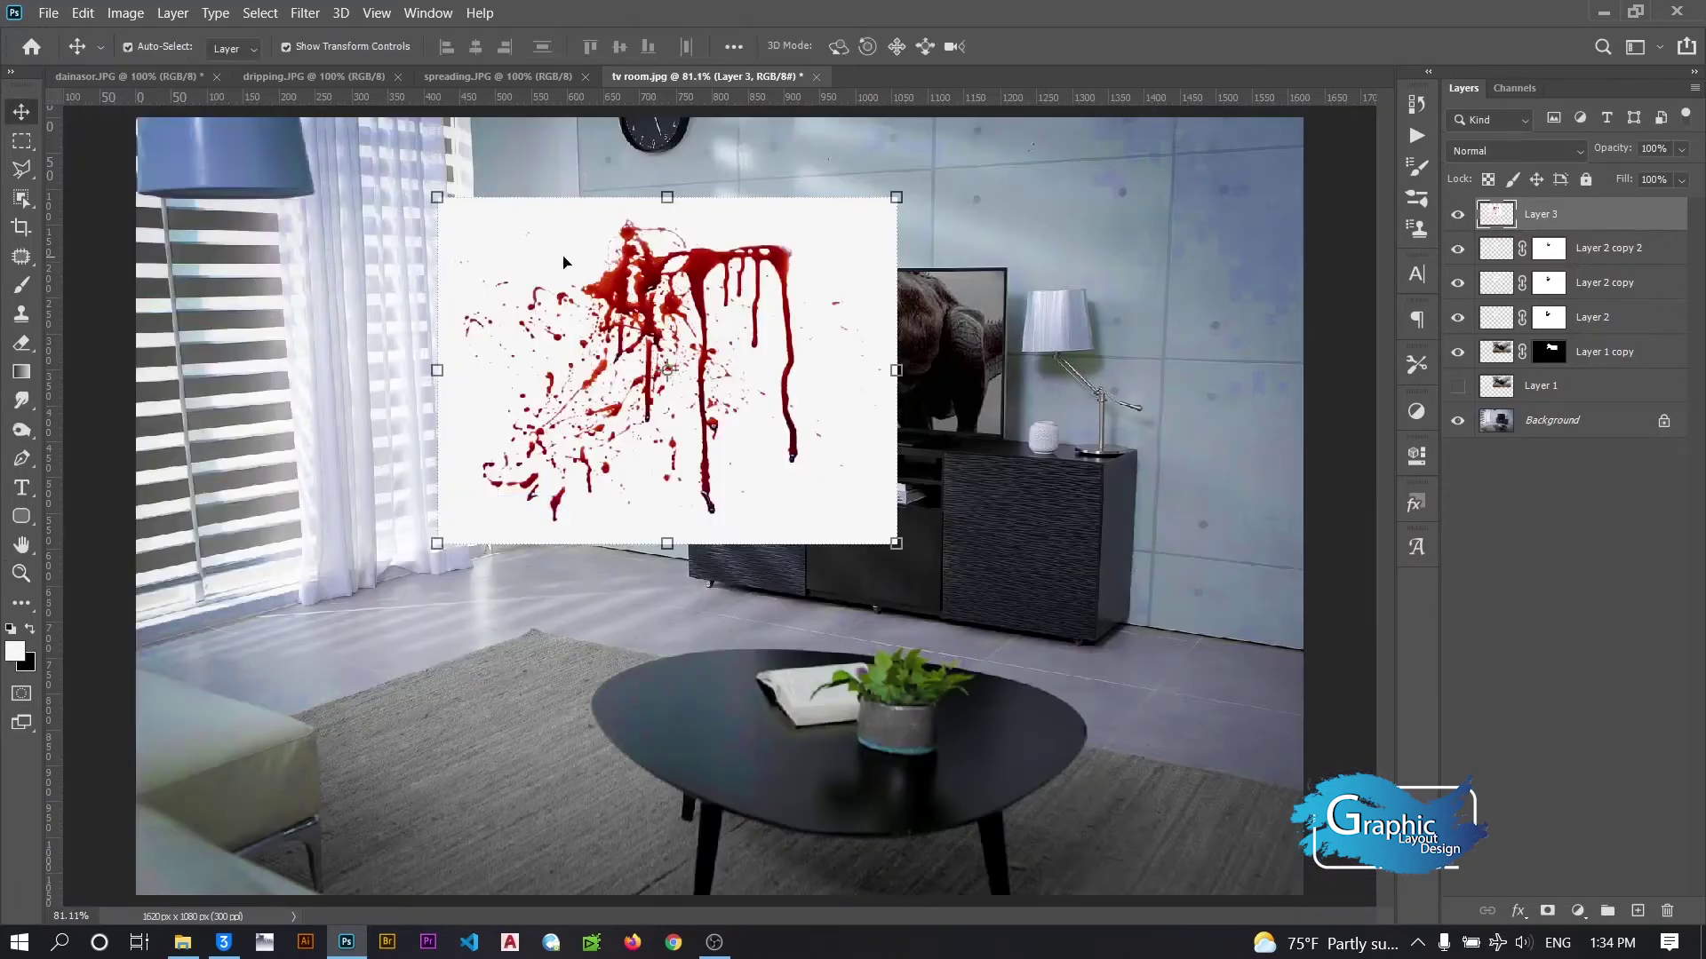
left_click(666, 204)
left_click_drag(672, 187, 672, 378)
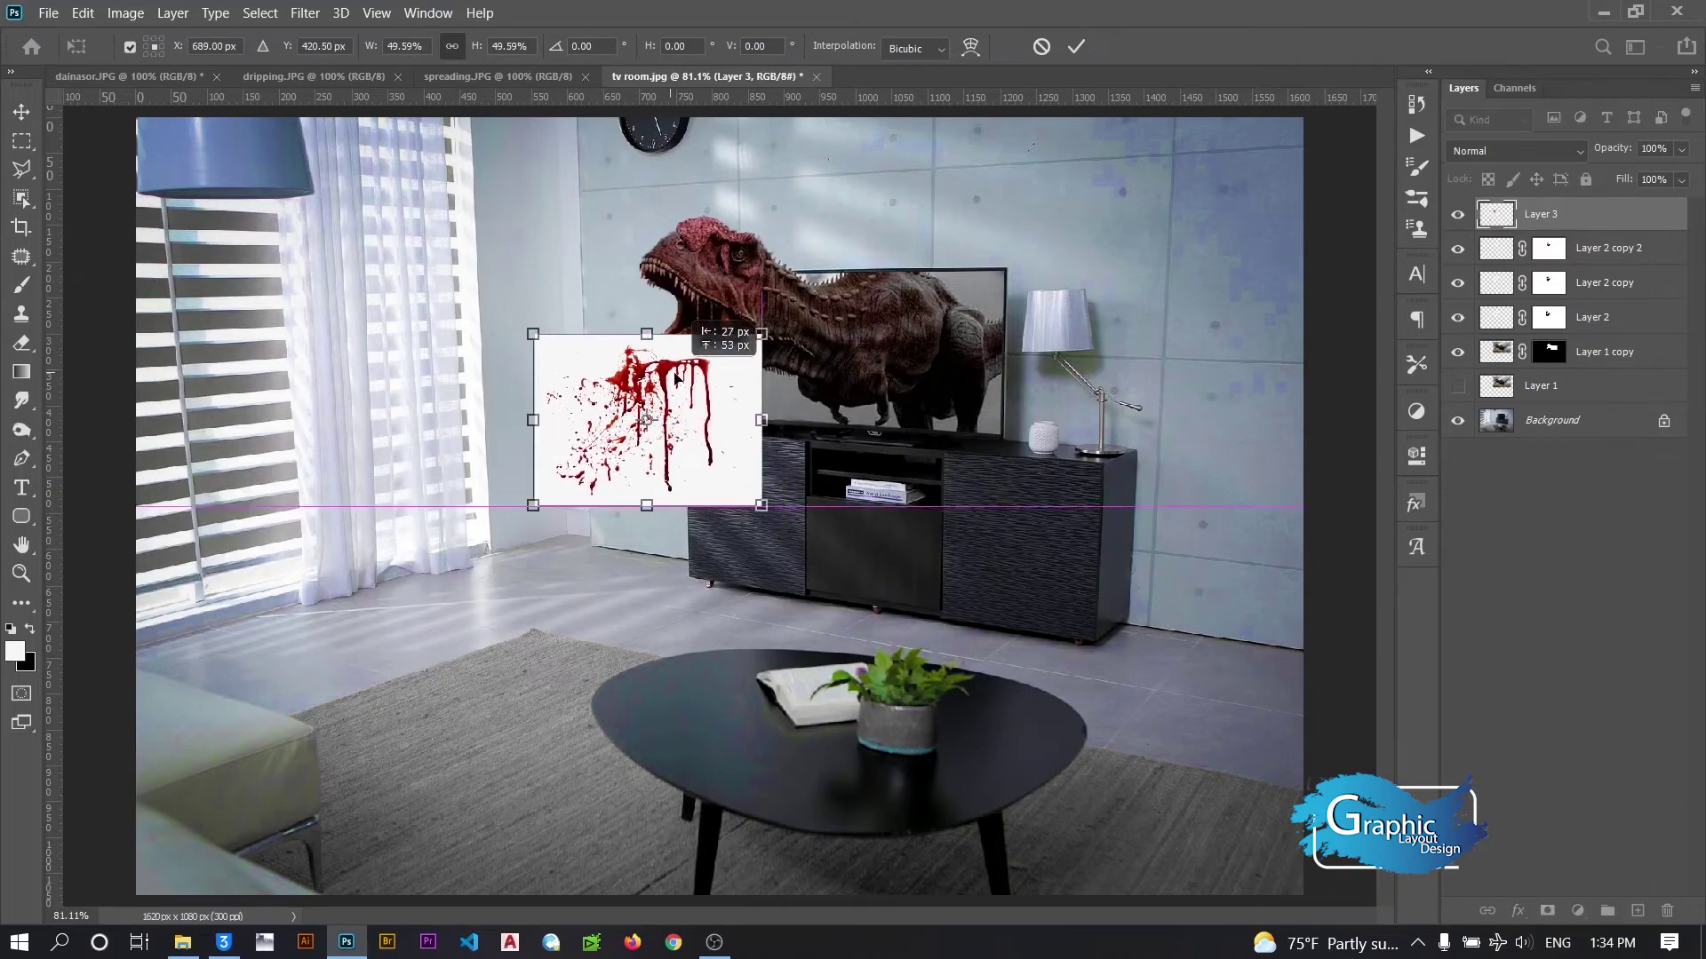
left_click(1076, 46)
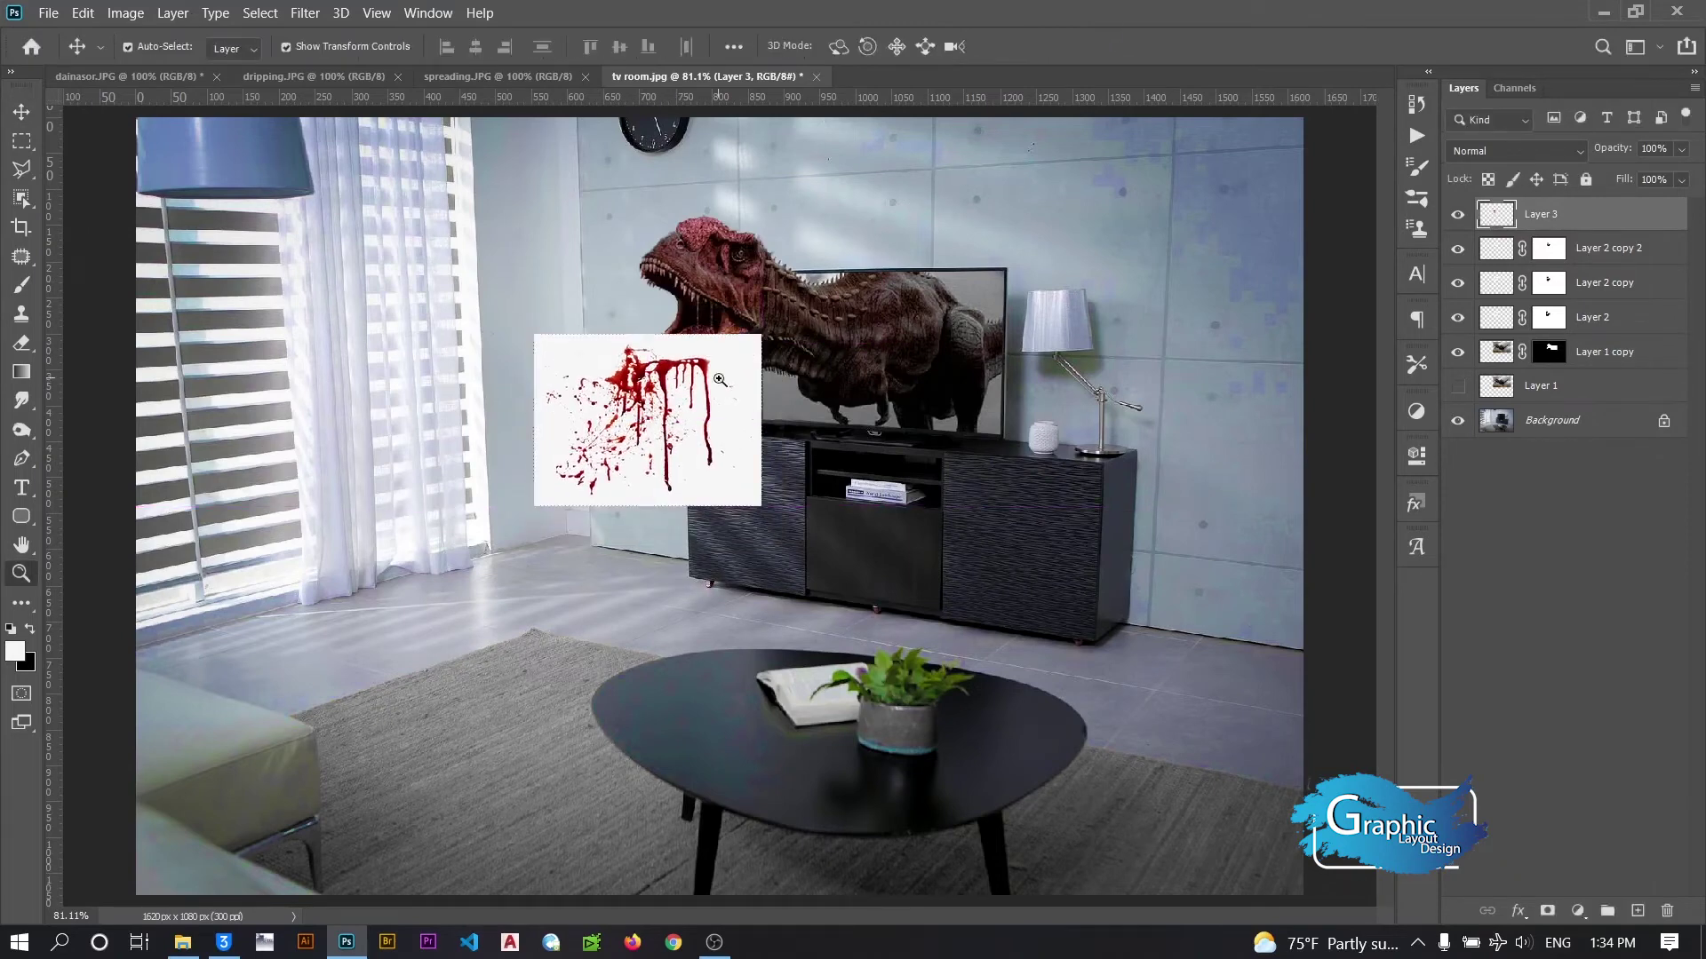
Set the blood drip to Multiply and fit it under the jaw at about 97% scale
key("z")
left_click_drag(466, 253, 843, 532)
left_click(21, 117)
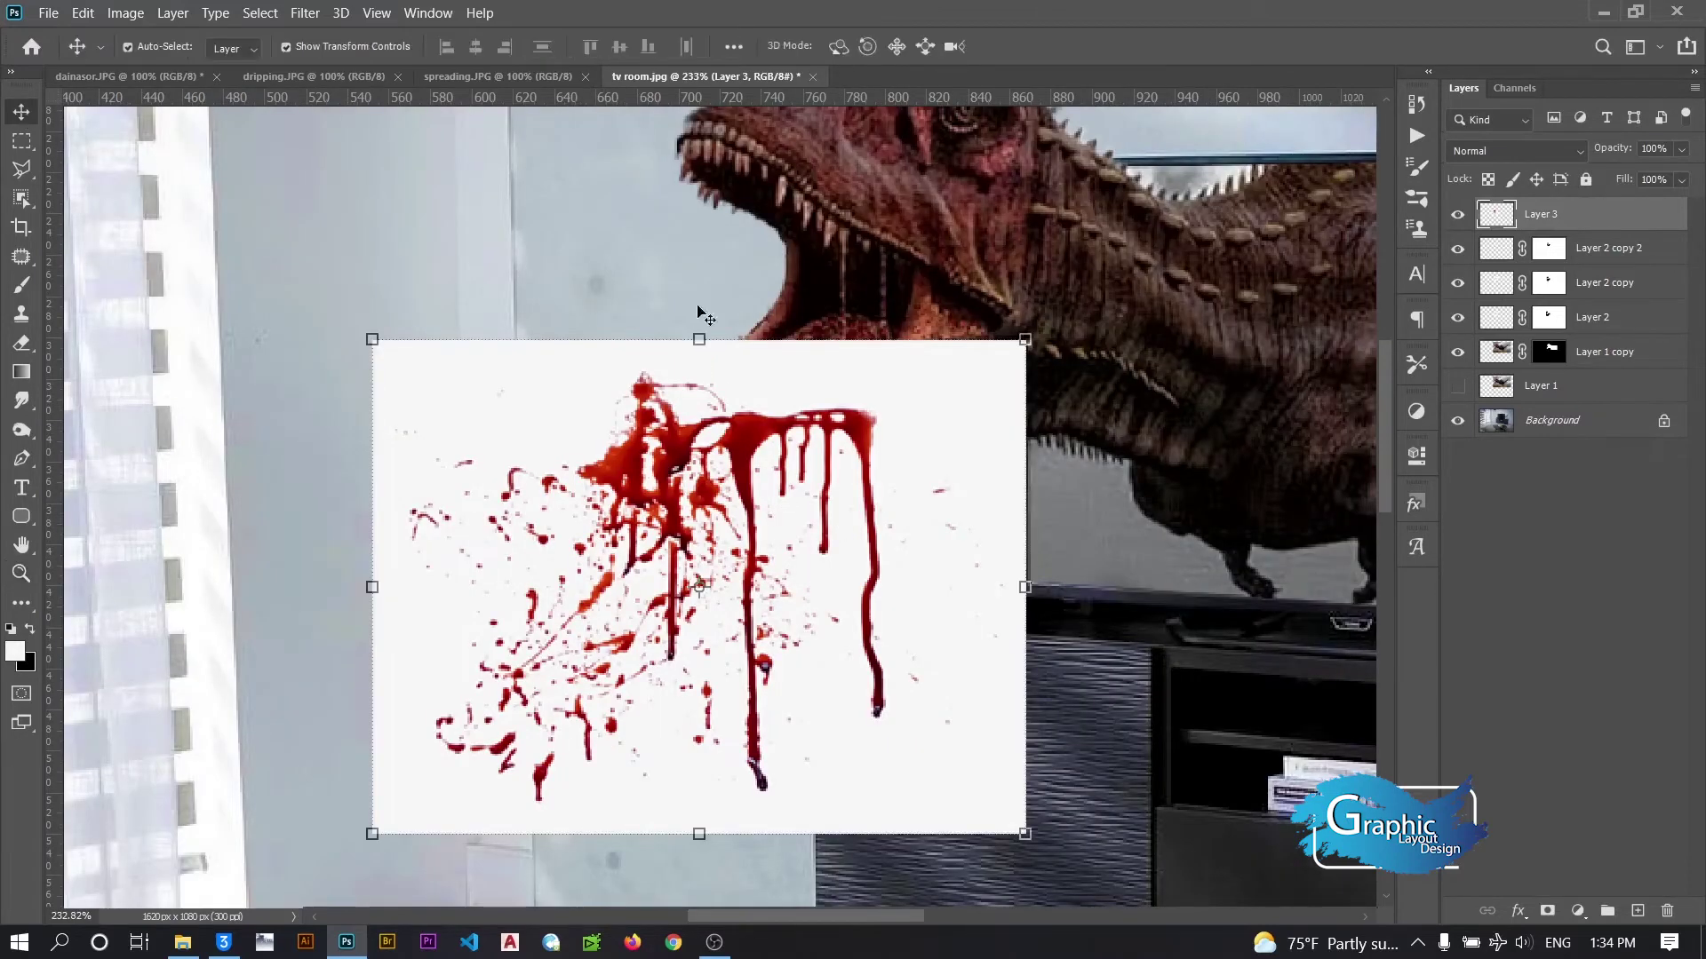
left_click(1493, 153)
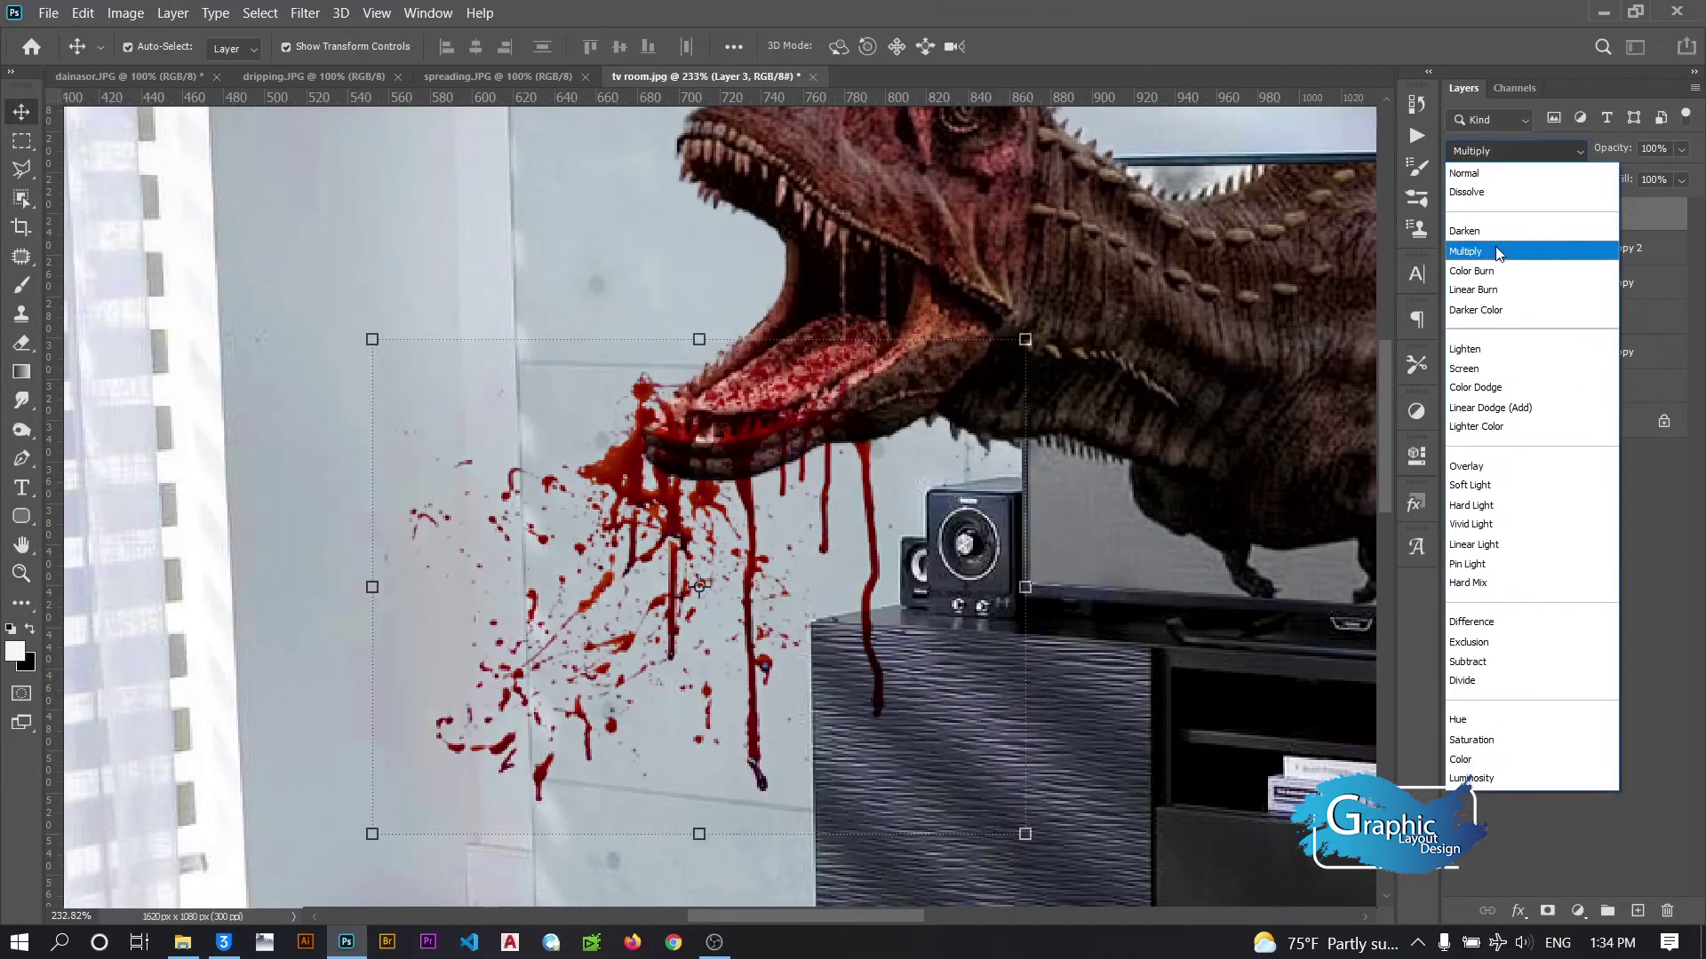
left_click(1499, 253)
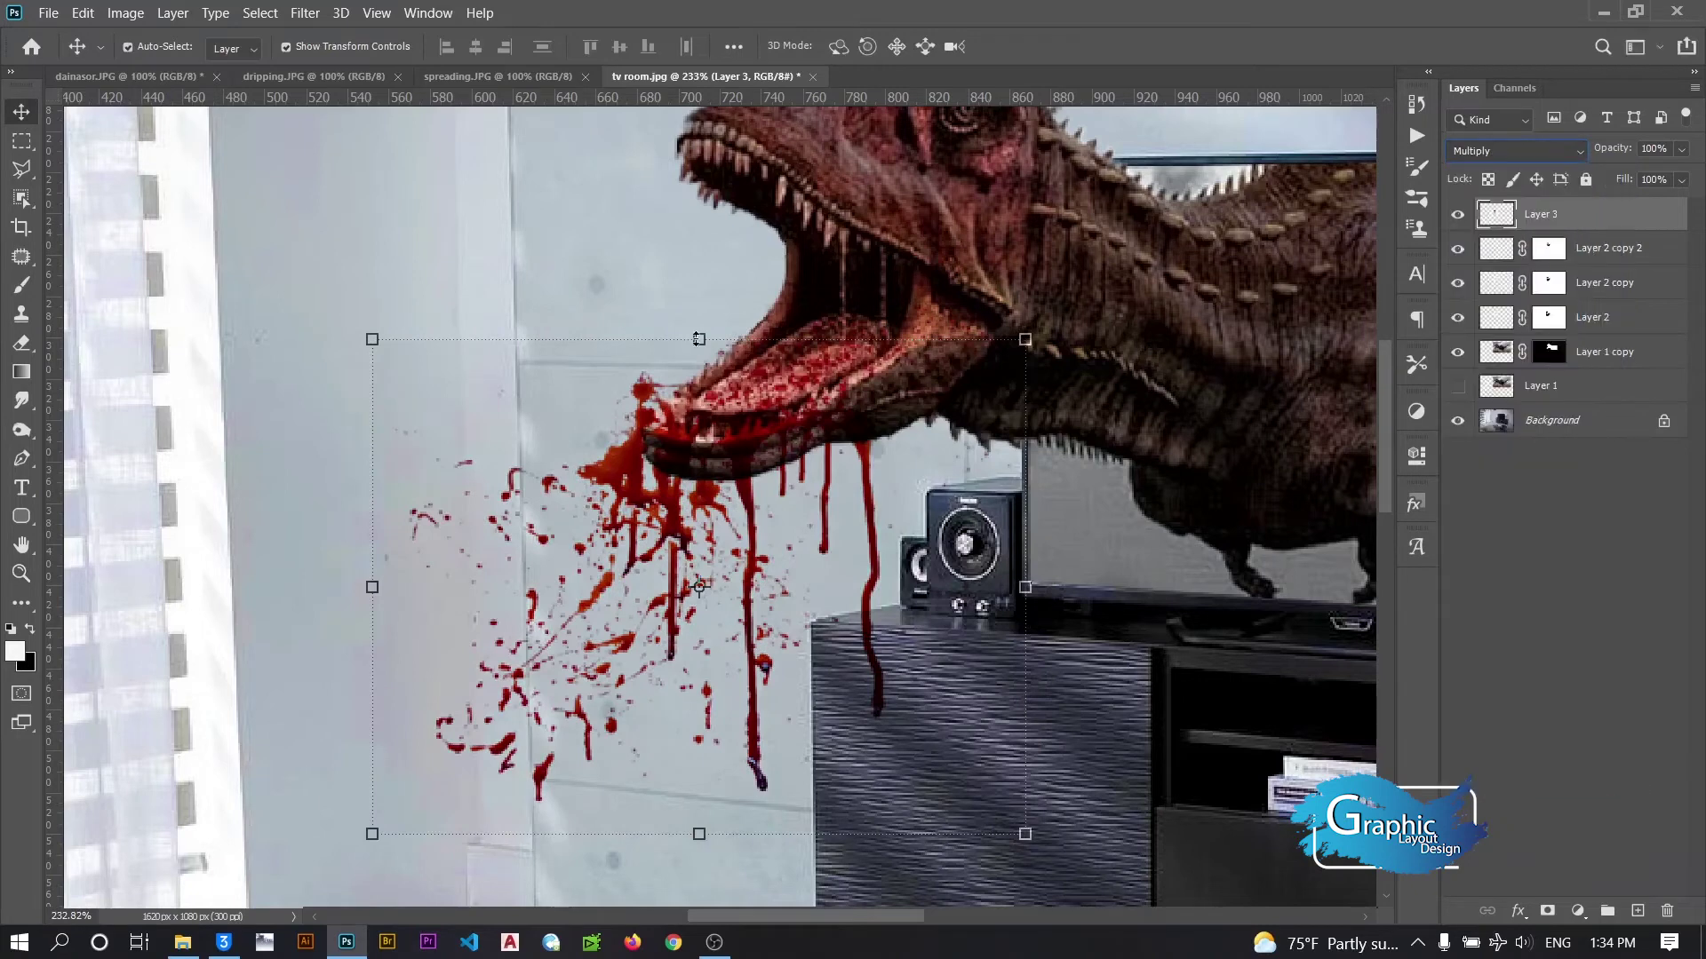
left_click_drag(803, 431, 785, 430)
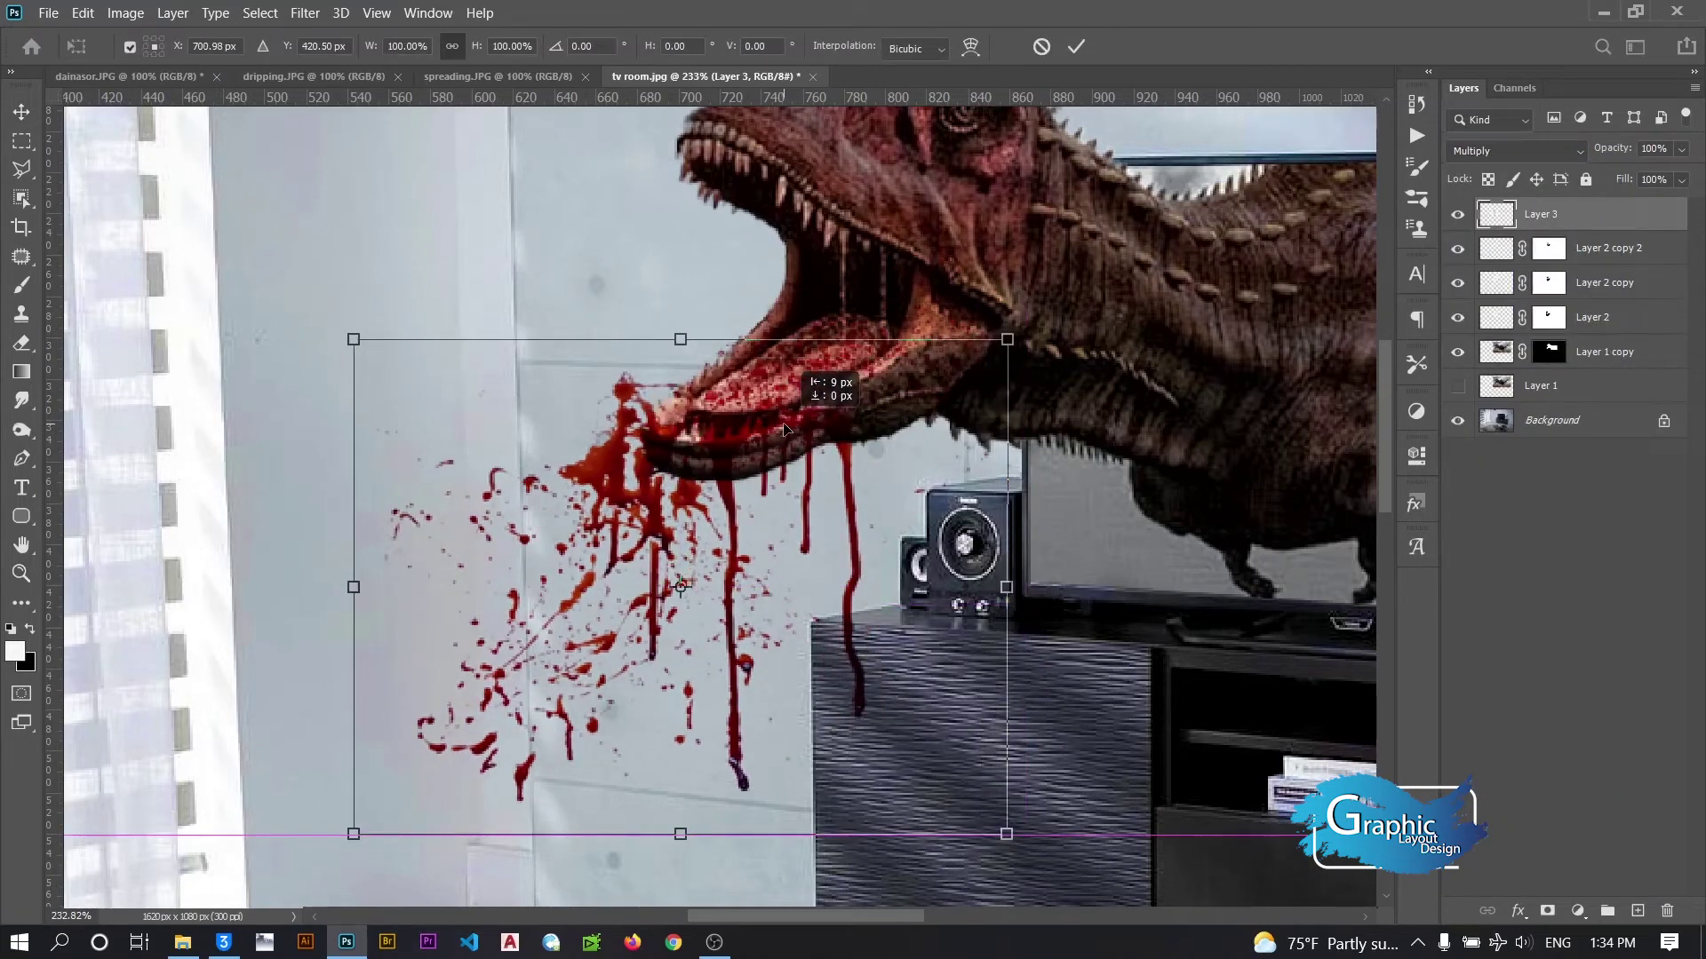
left_click_drag(785, 430, 785, 430)
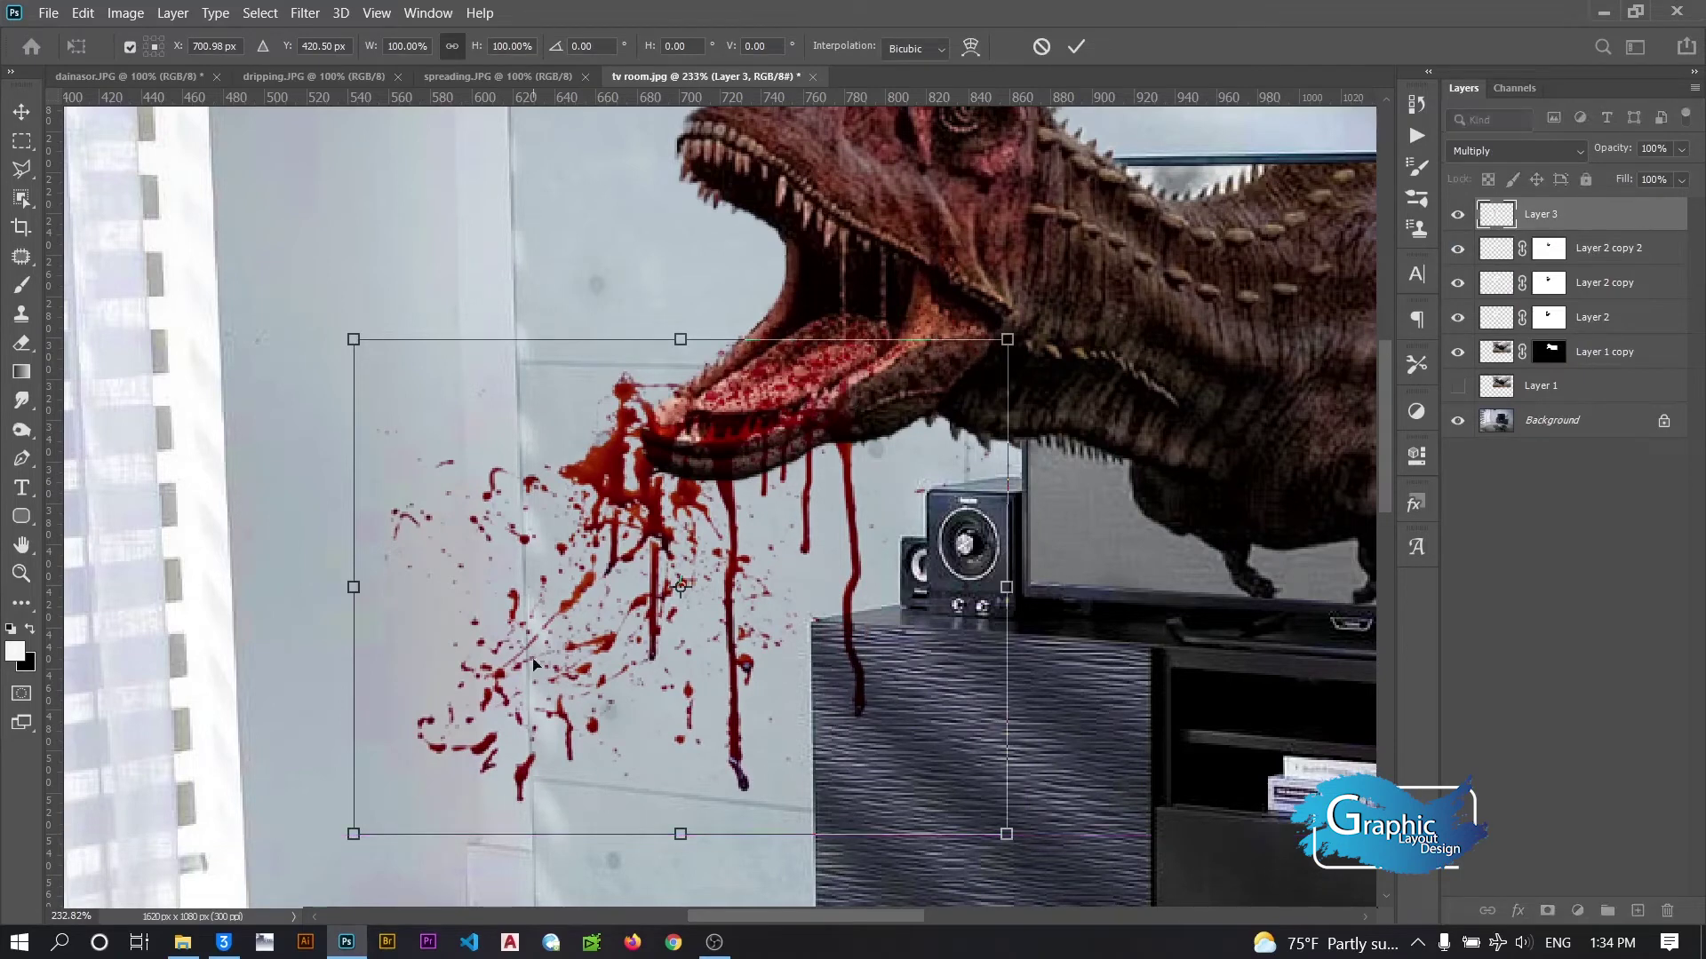
left_click_drag(353, 828, 376, 815)
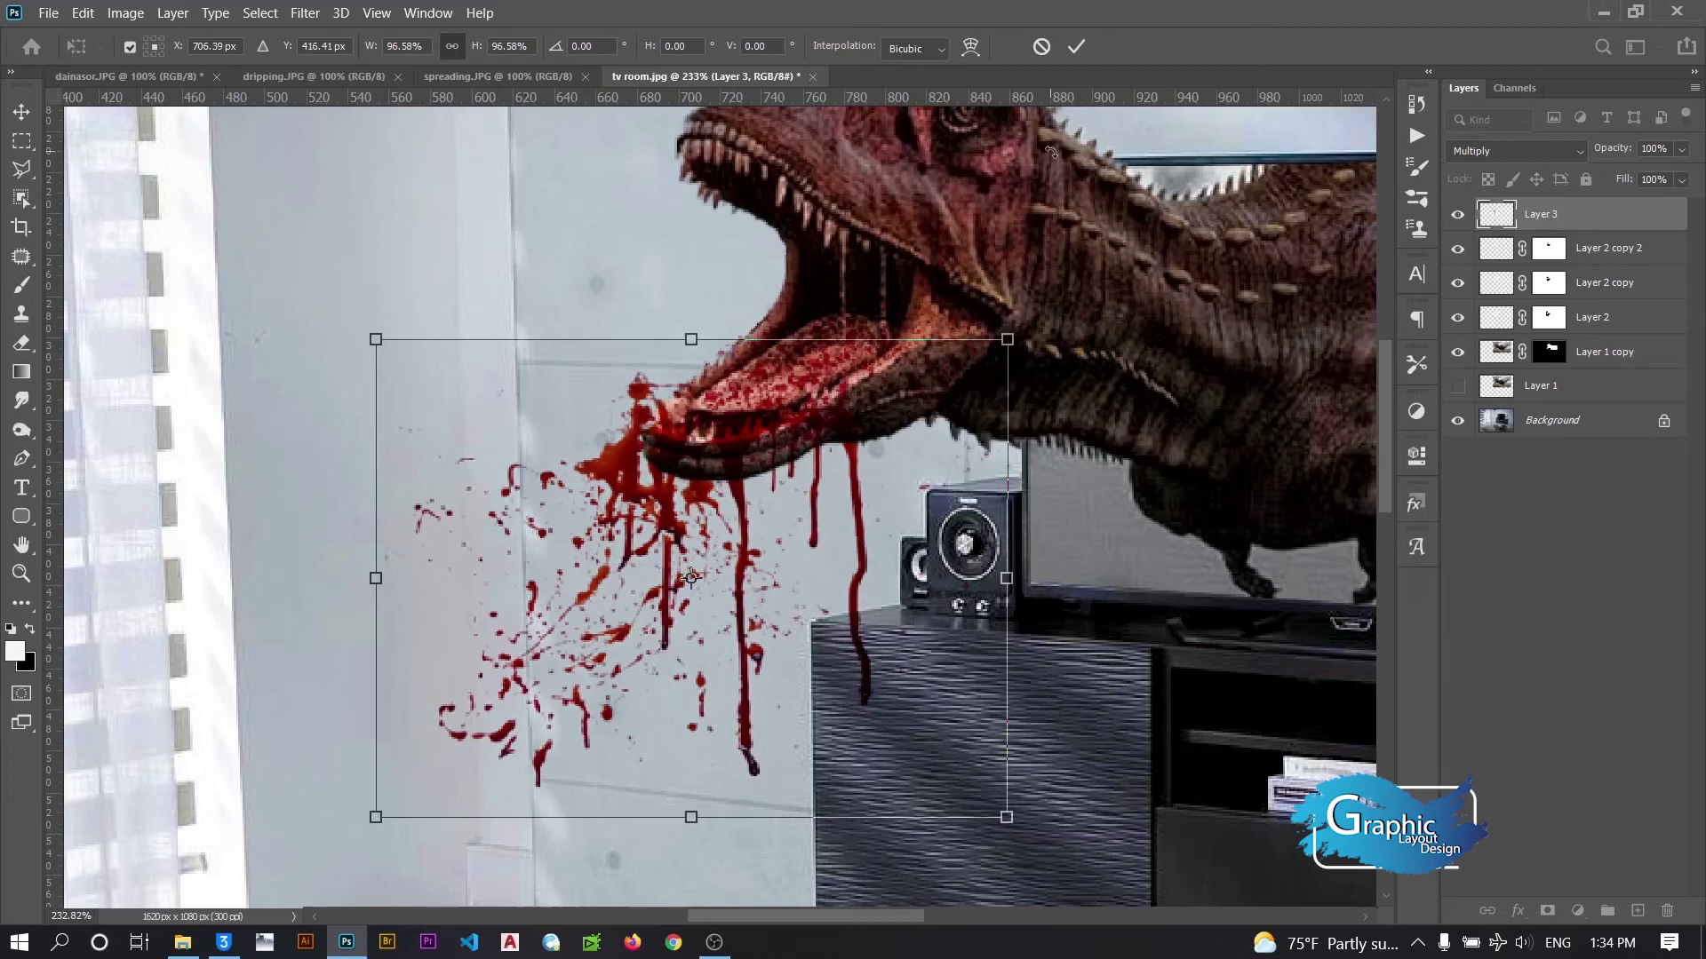
left_click(1076, 47)
Add a mask to Layer 3 and paint away blood along the jaw, left wall and below
left_click(1549, 911)
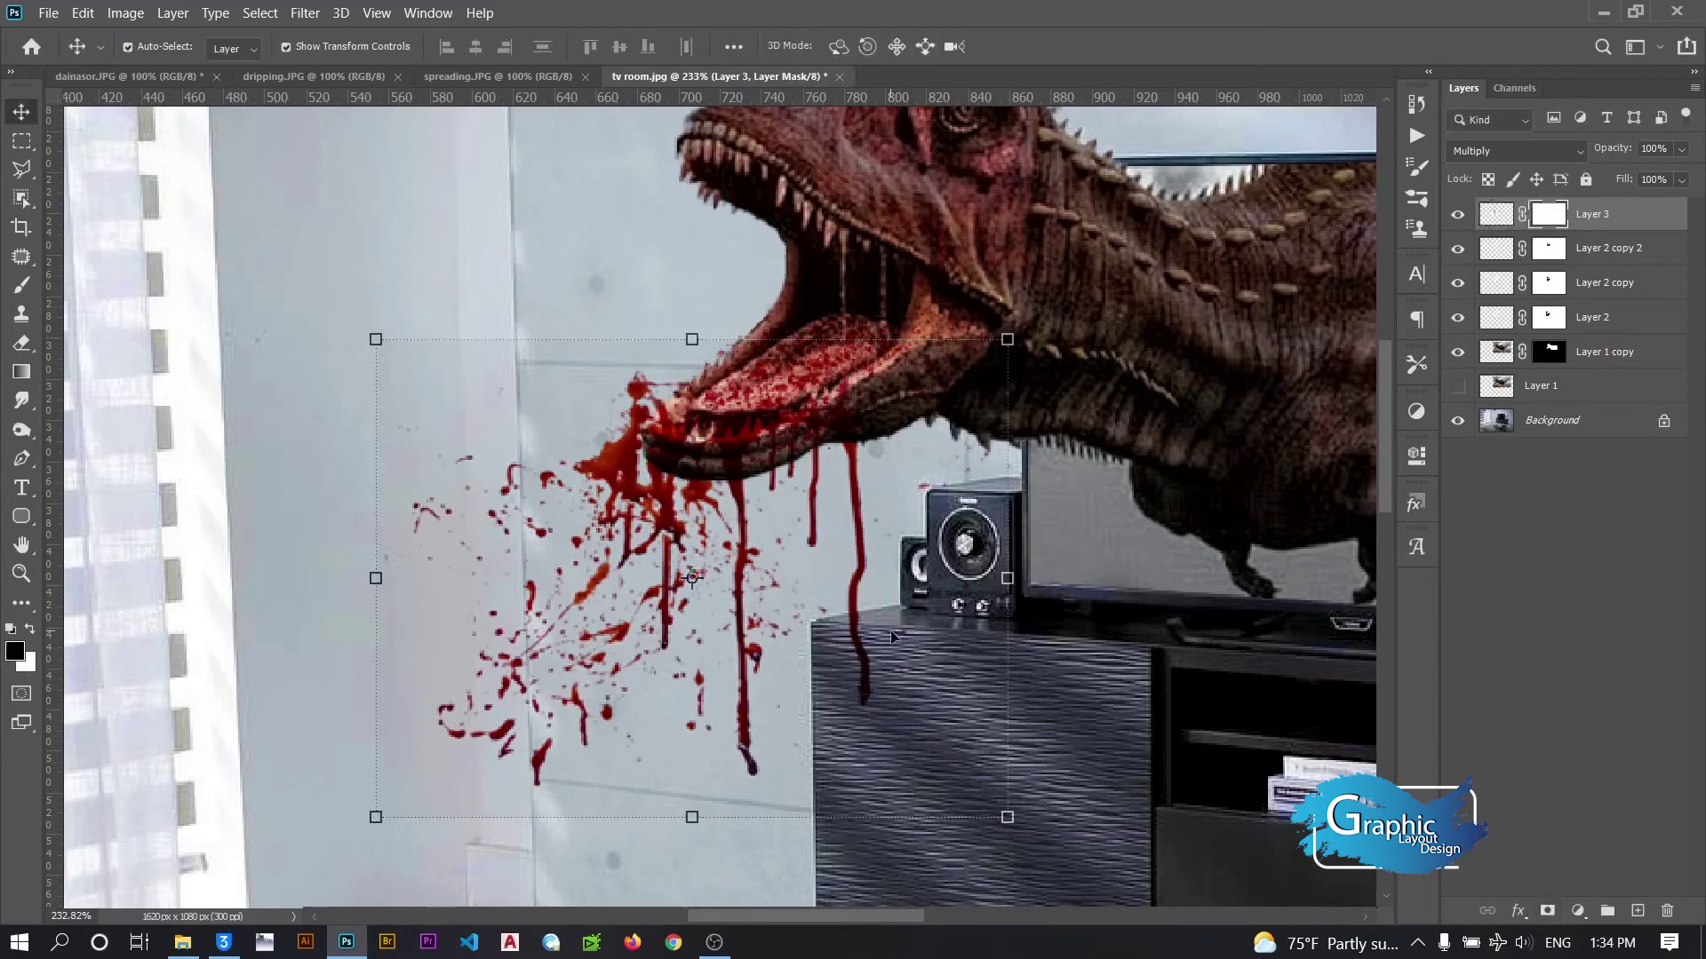
left_click(21, 285)
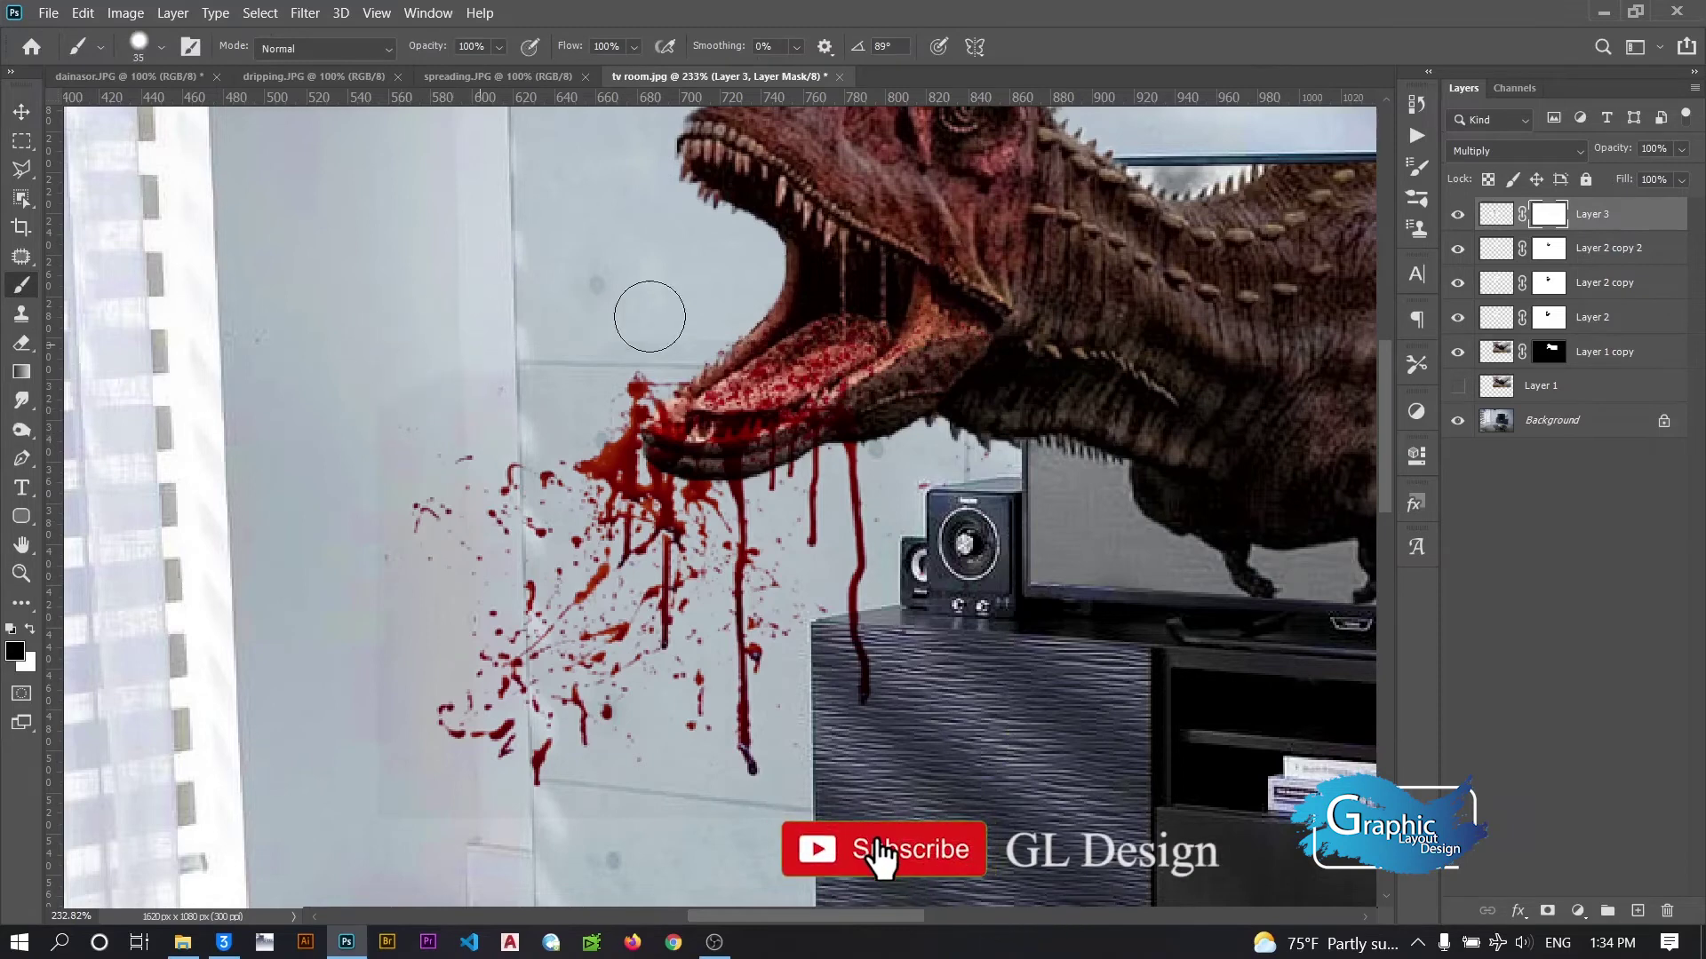
left_click_drag(602, 420, 639, 380)
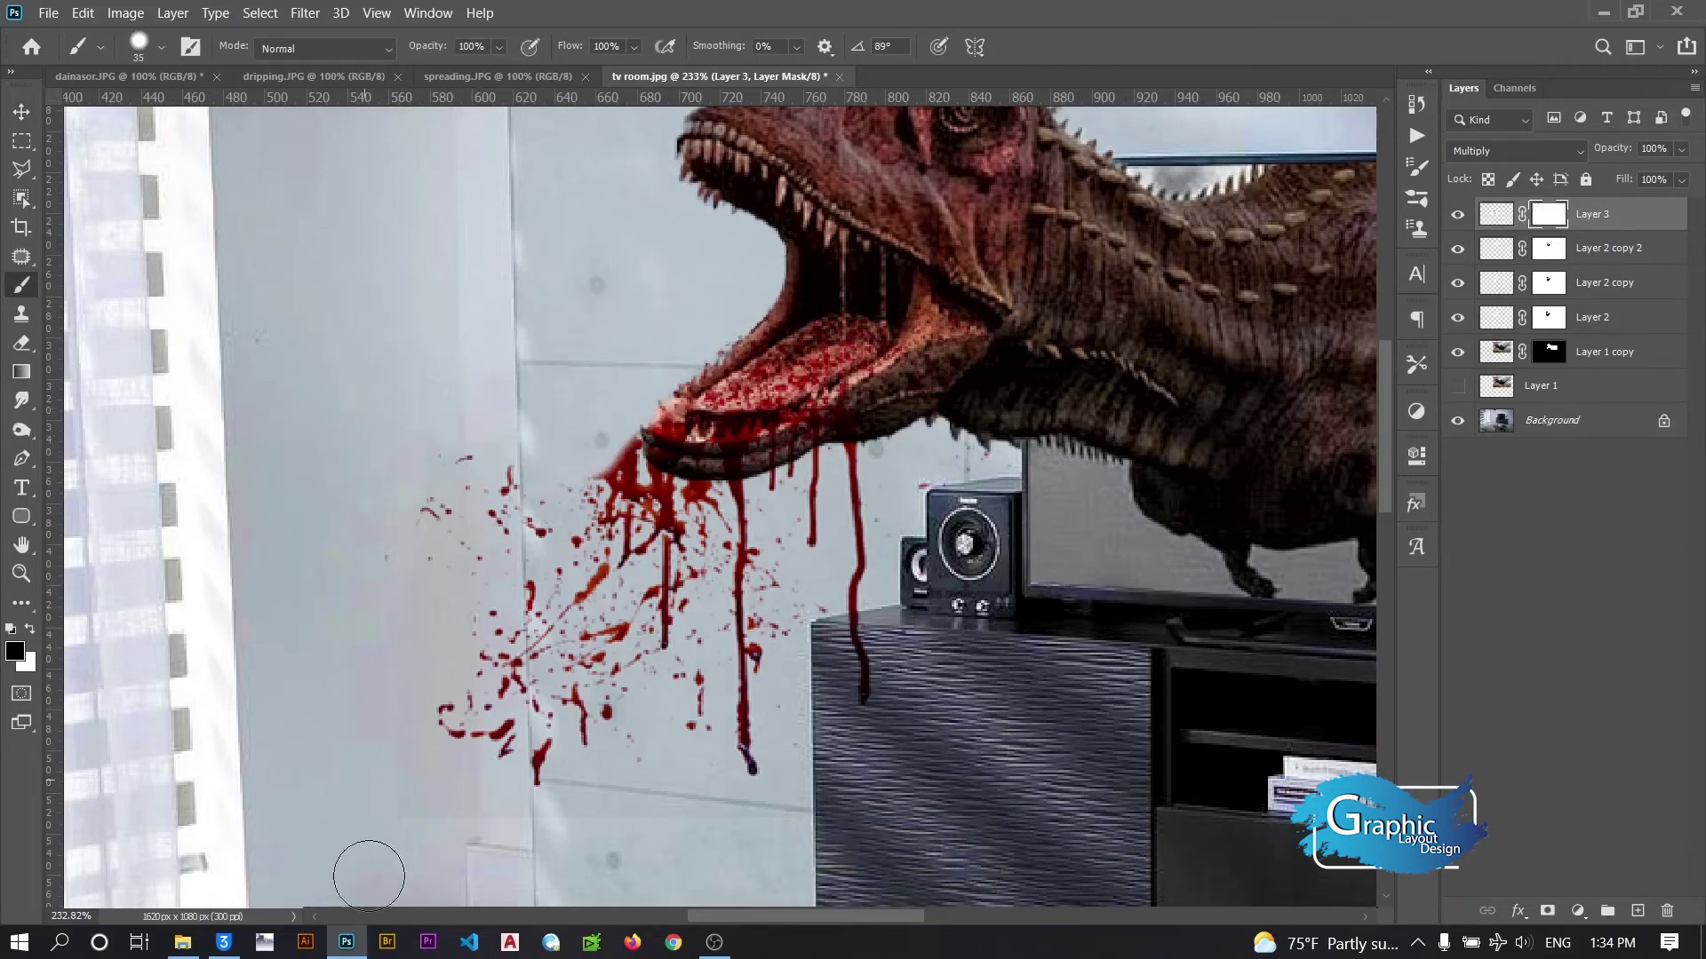
mouse_move(529, 495)
left_mouse_down()
mouse_move(504, 635)
mouse_move(661, 704)
left_mouse_up()
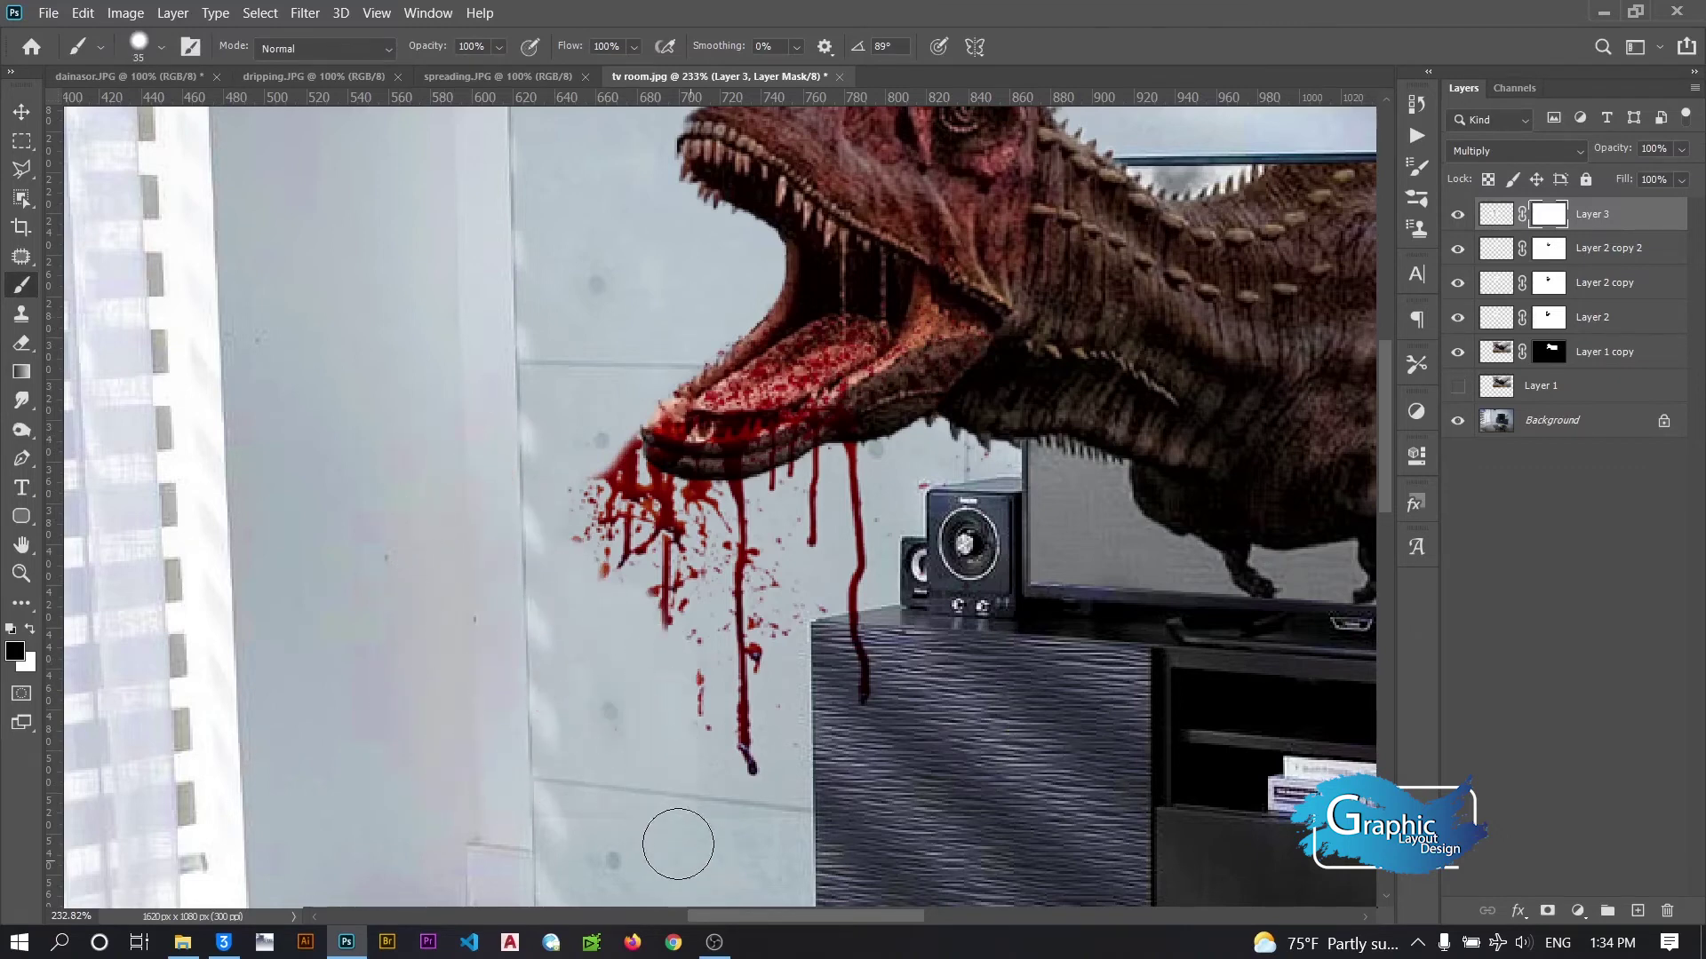
mouse_move(674, 704)
left_mouse_down()
mouse_move(637, 469)
mouse_move(581, 494)
mouse_move(647, 554)
mouse_move(684, 509)
left_mouse_up()
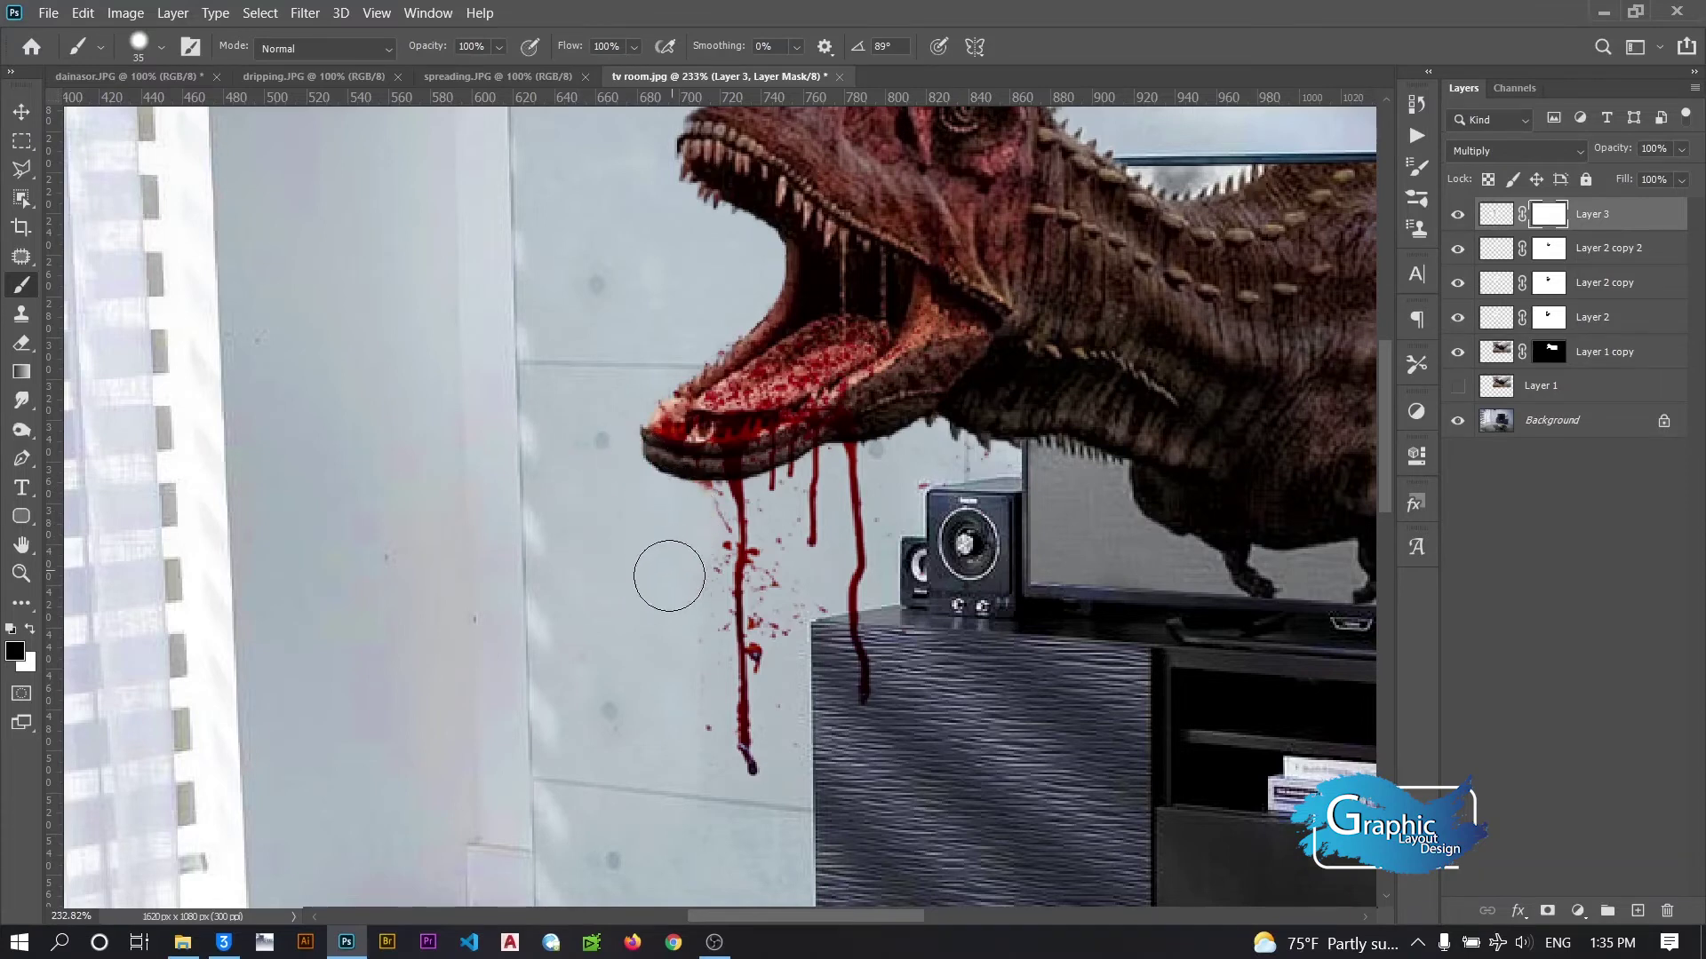
Set the brush hardness to 0%, then start and cancel a transform of Layer 3
right_click(668, 507)
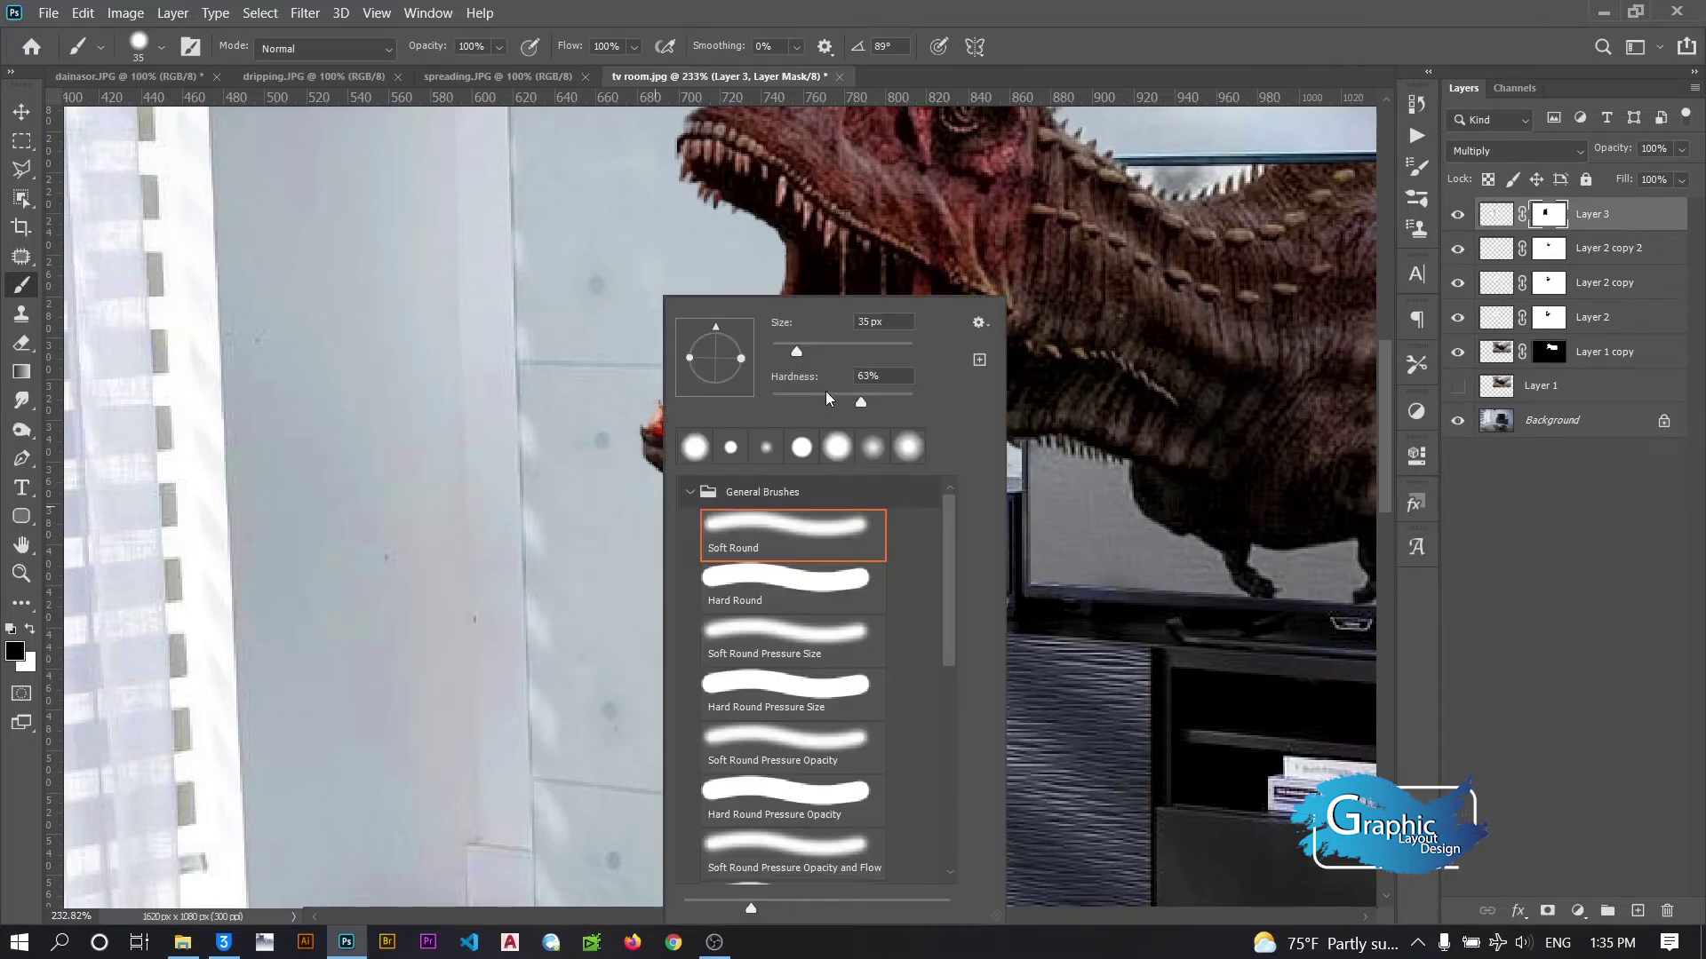
key("Return")
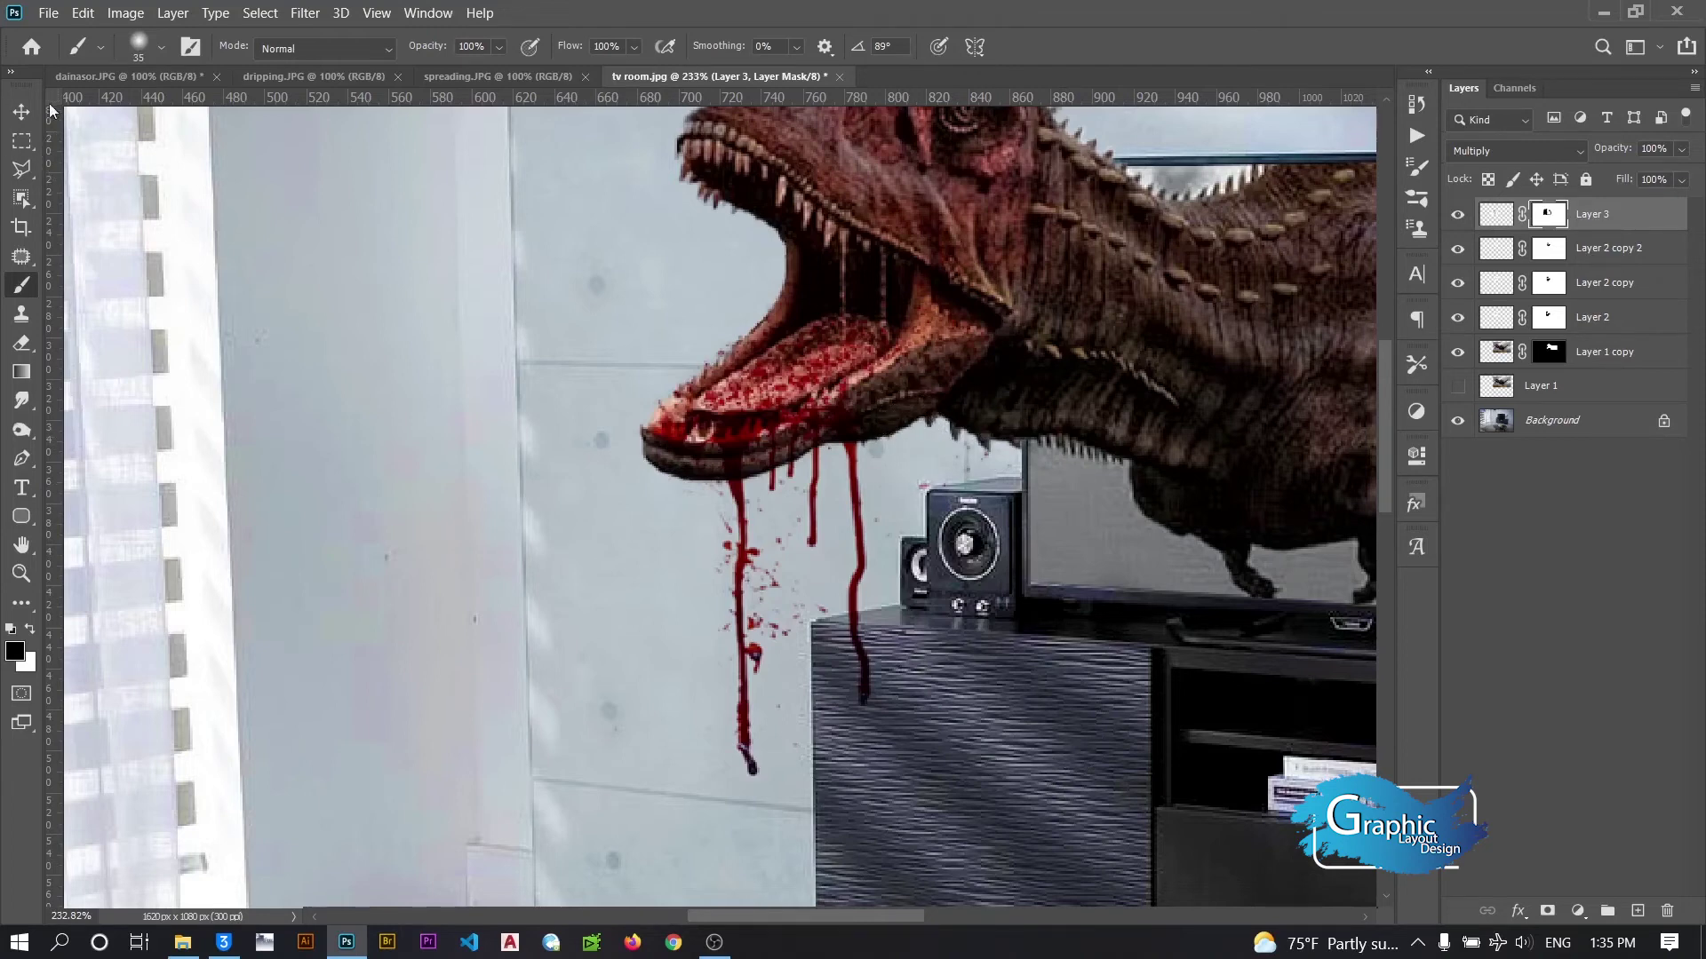
left_click(19, 111)
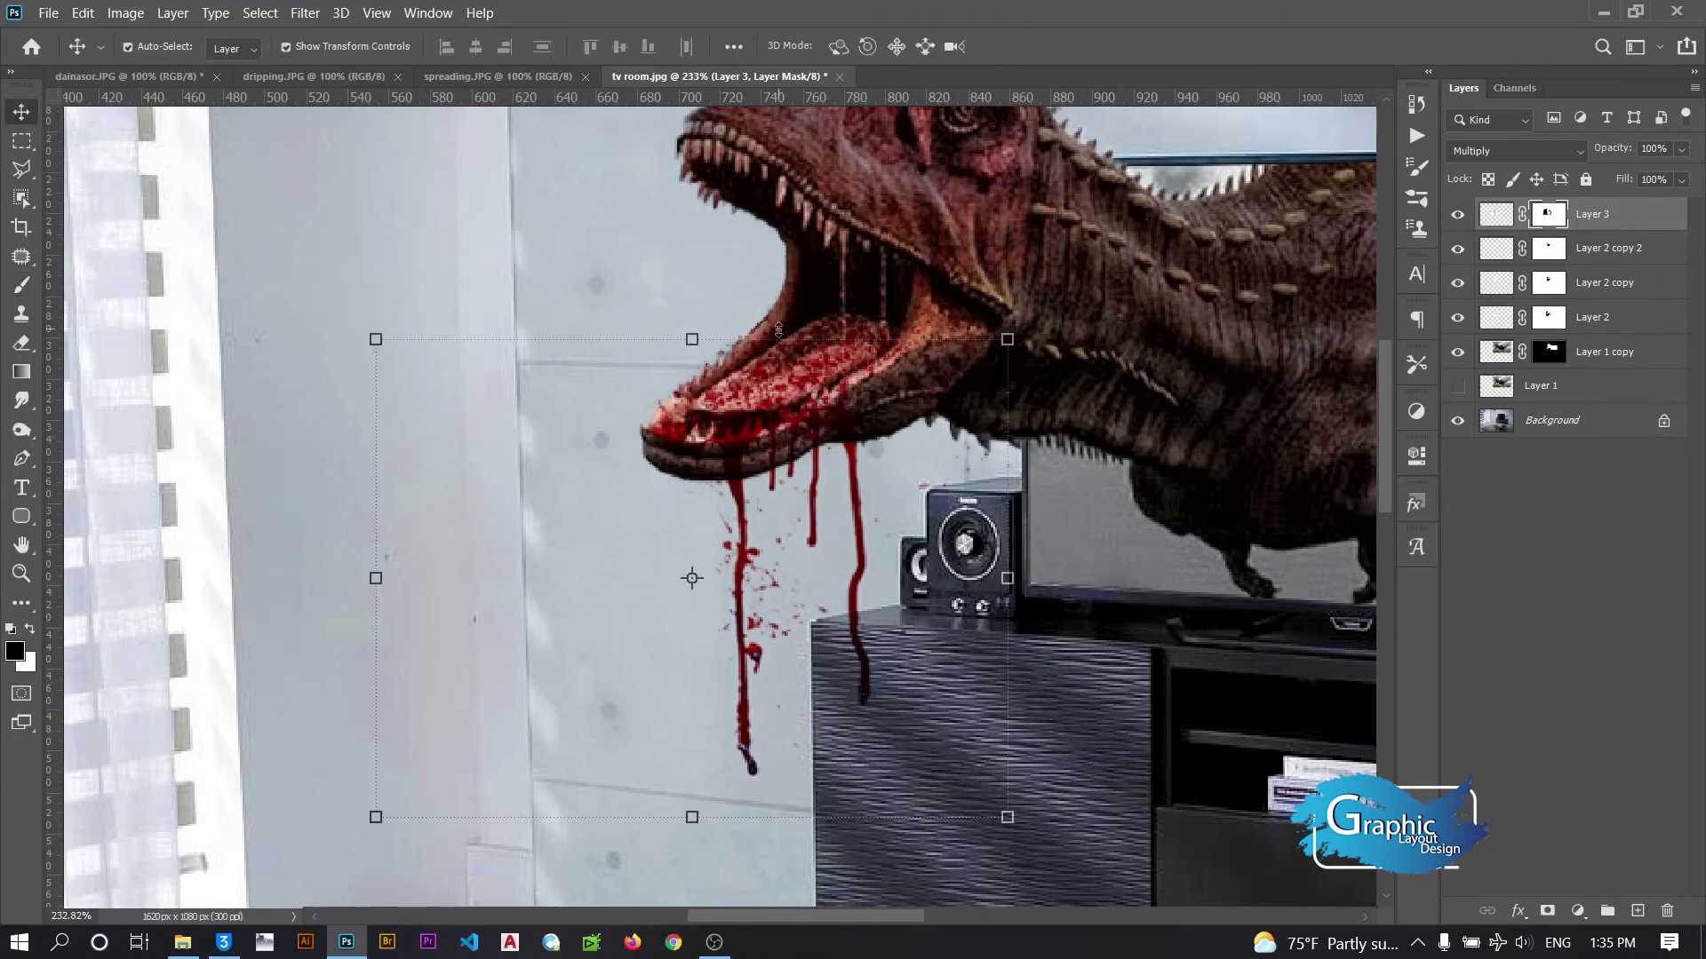
left_click(687, 344)
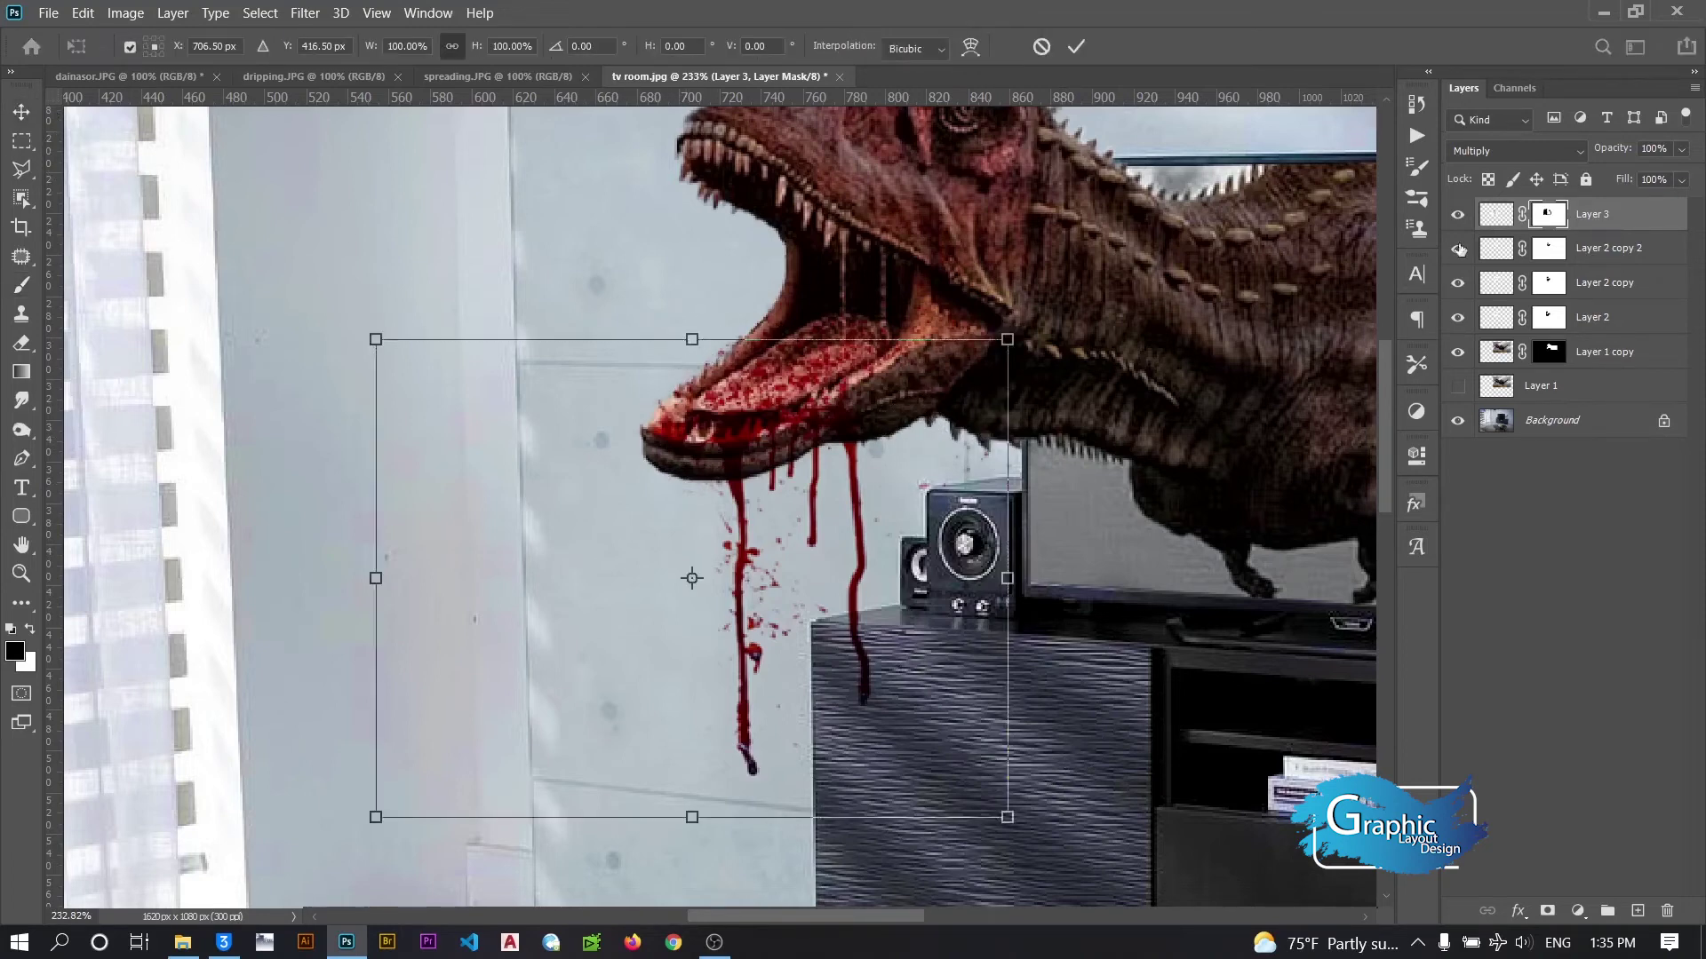
left_click(1042, 48)
Duplicate Layer 3 as Layer 3 copy and flip the copy horizontally
right_click(1595, 227)
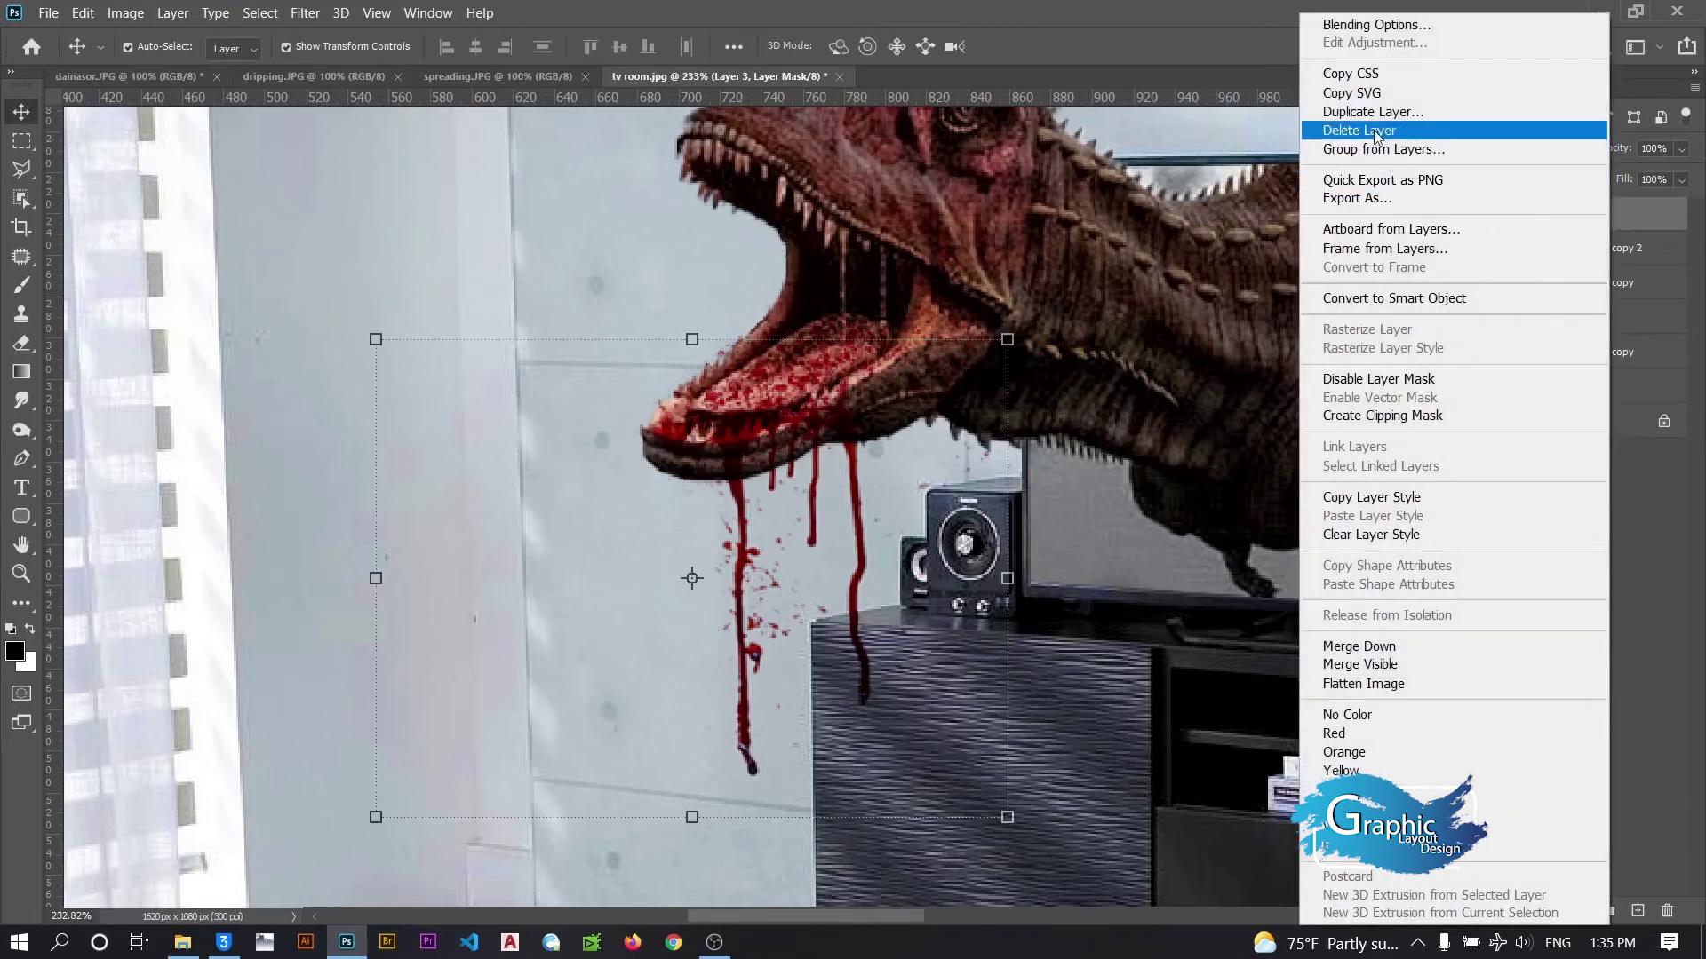
left_click(1373, 111)
left_click(715, 272)
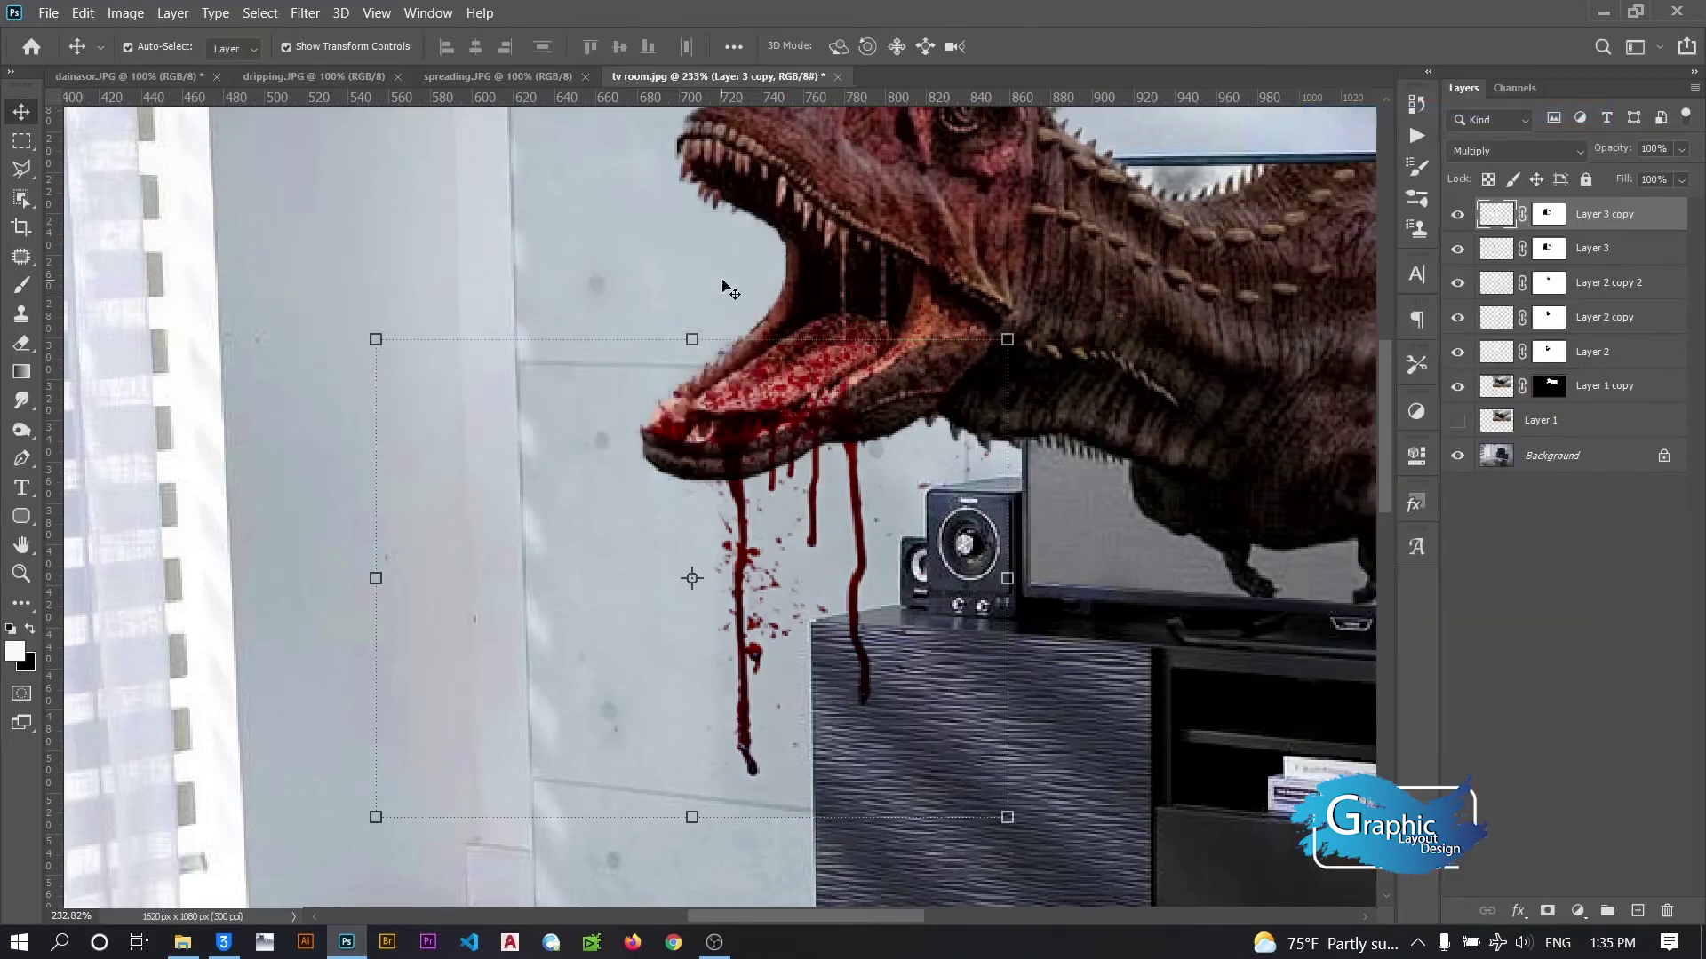
key("ctrl+t")
right_click(750, 411)
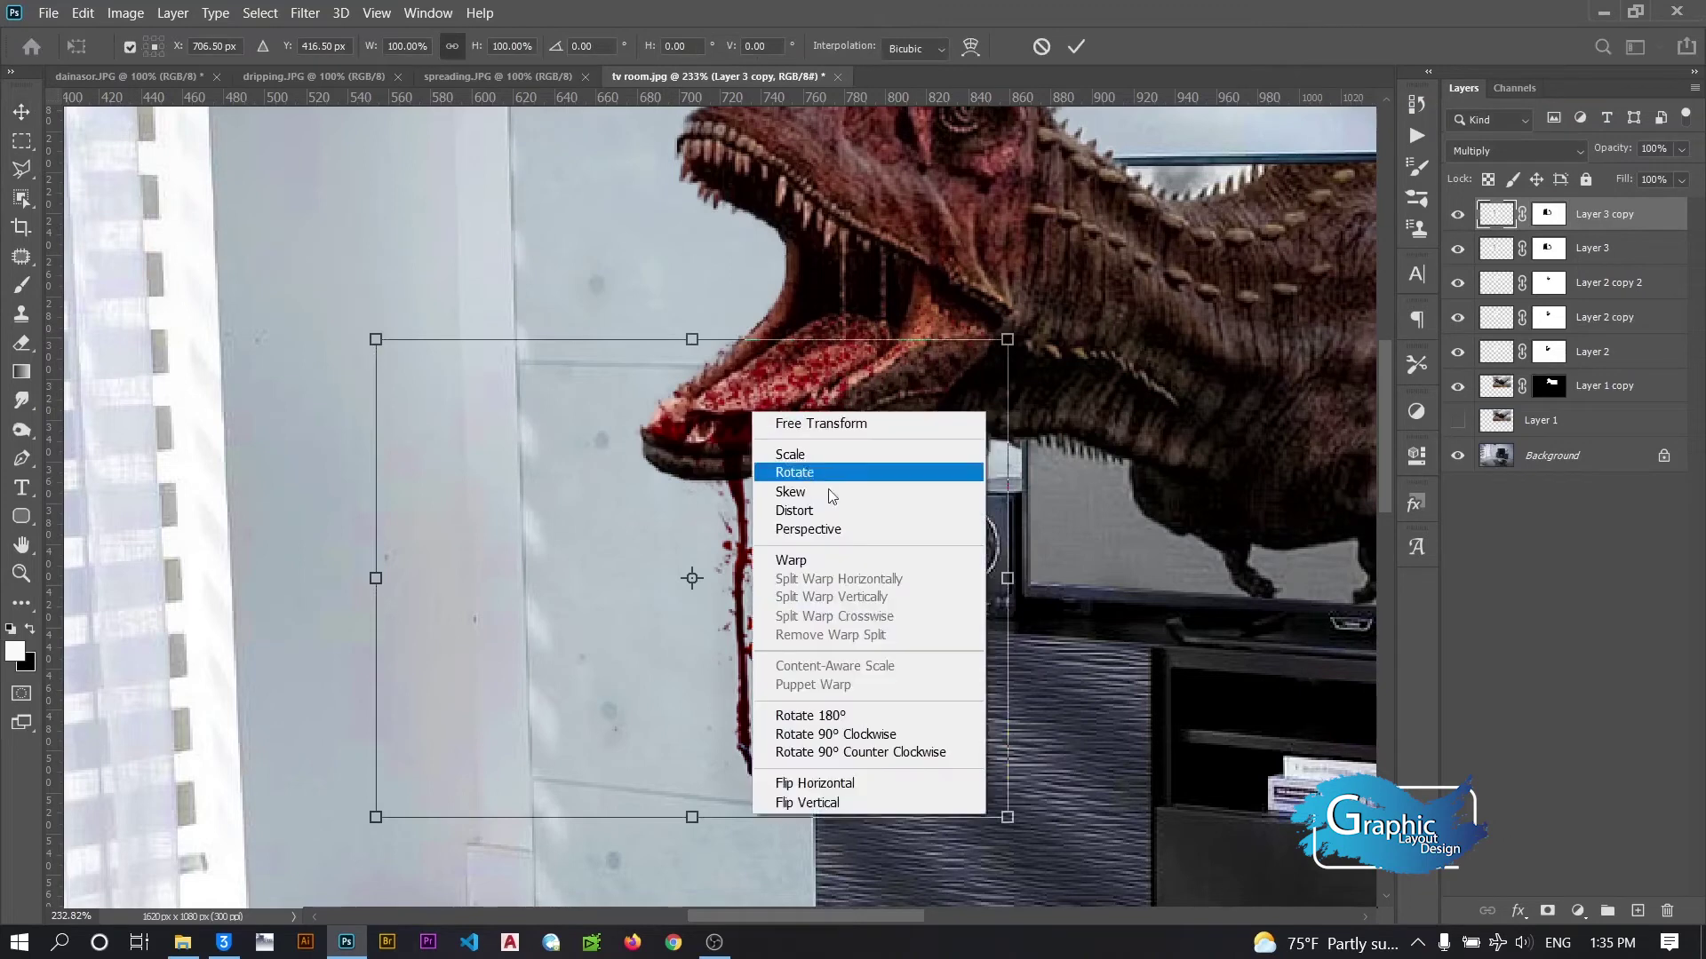
left_click(855, 782)
Rotate the copy to about -176°, scale it to about 69%, and nudge it under the jaw
left_click_drag(674, 463, 713, 478)
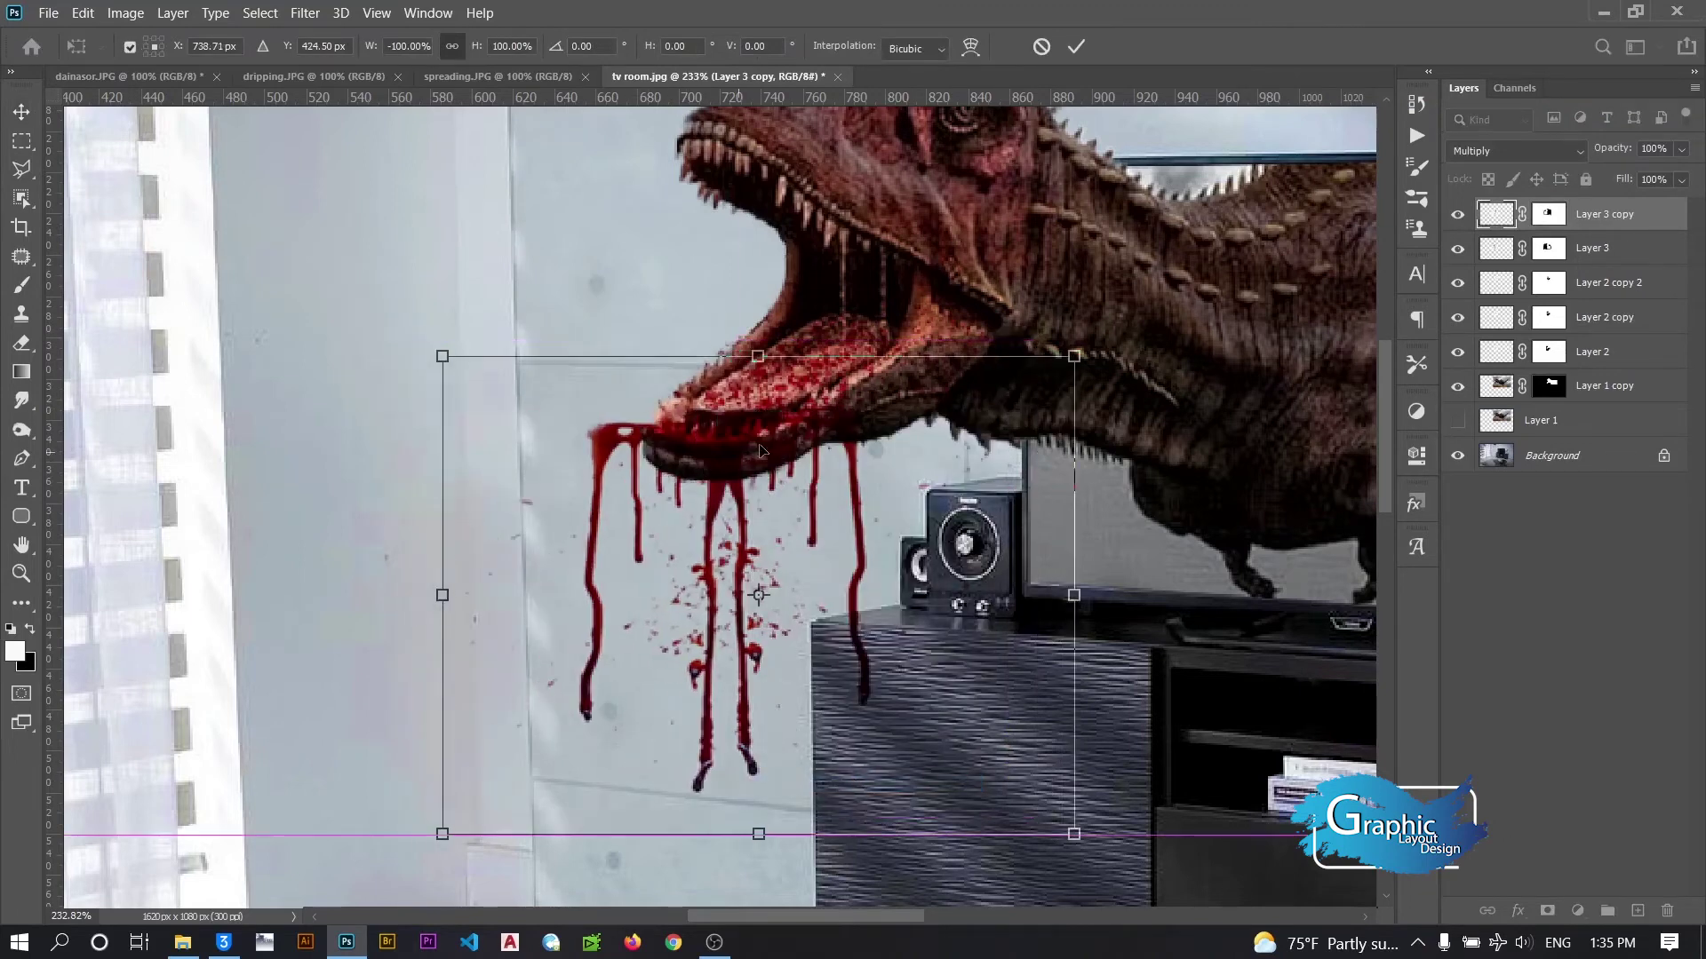
mouse_move(754, 381)
left_mouse_down()
mouse_move(770, 380)
mouse_move(766, 503)
left_mouse_up()
left_click_drag(699, 561, 705, 433)
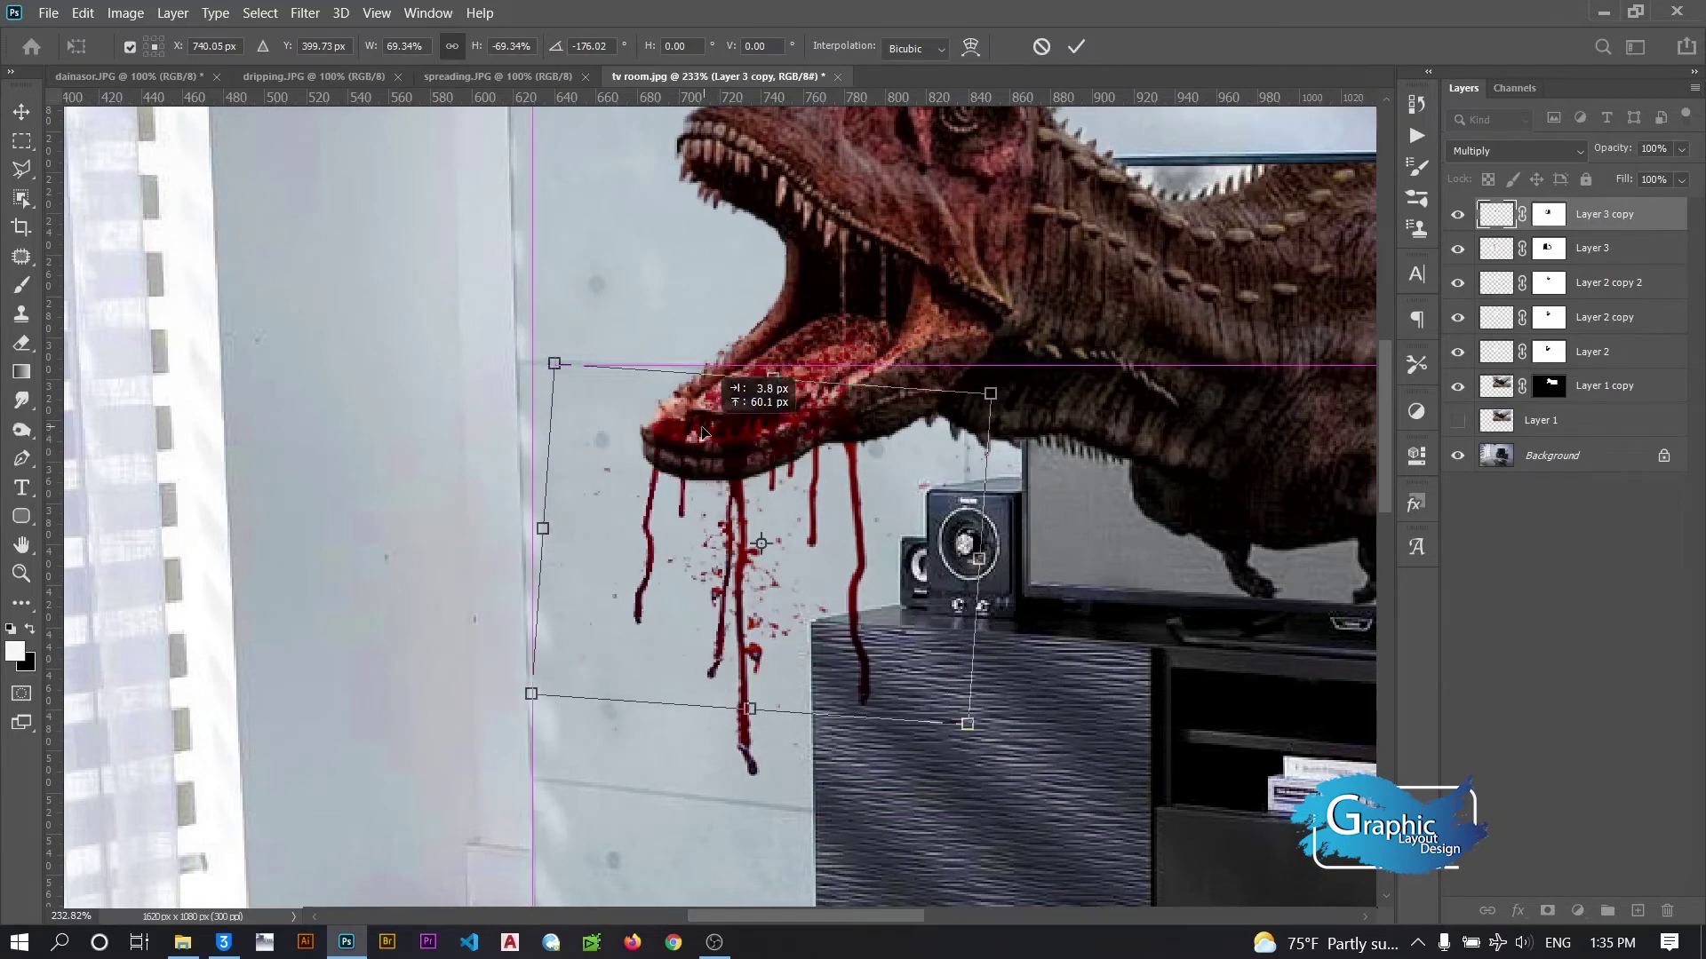
key("Left")
key("Left")
key("Left")
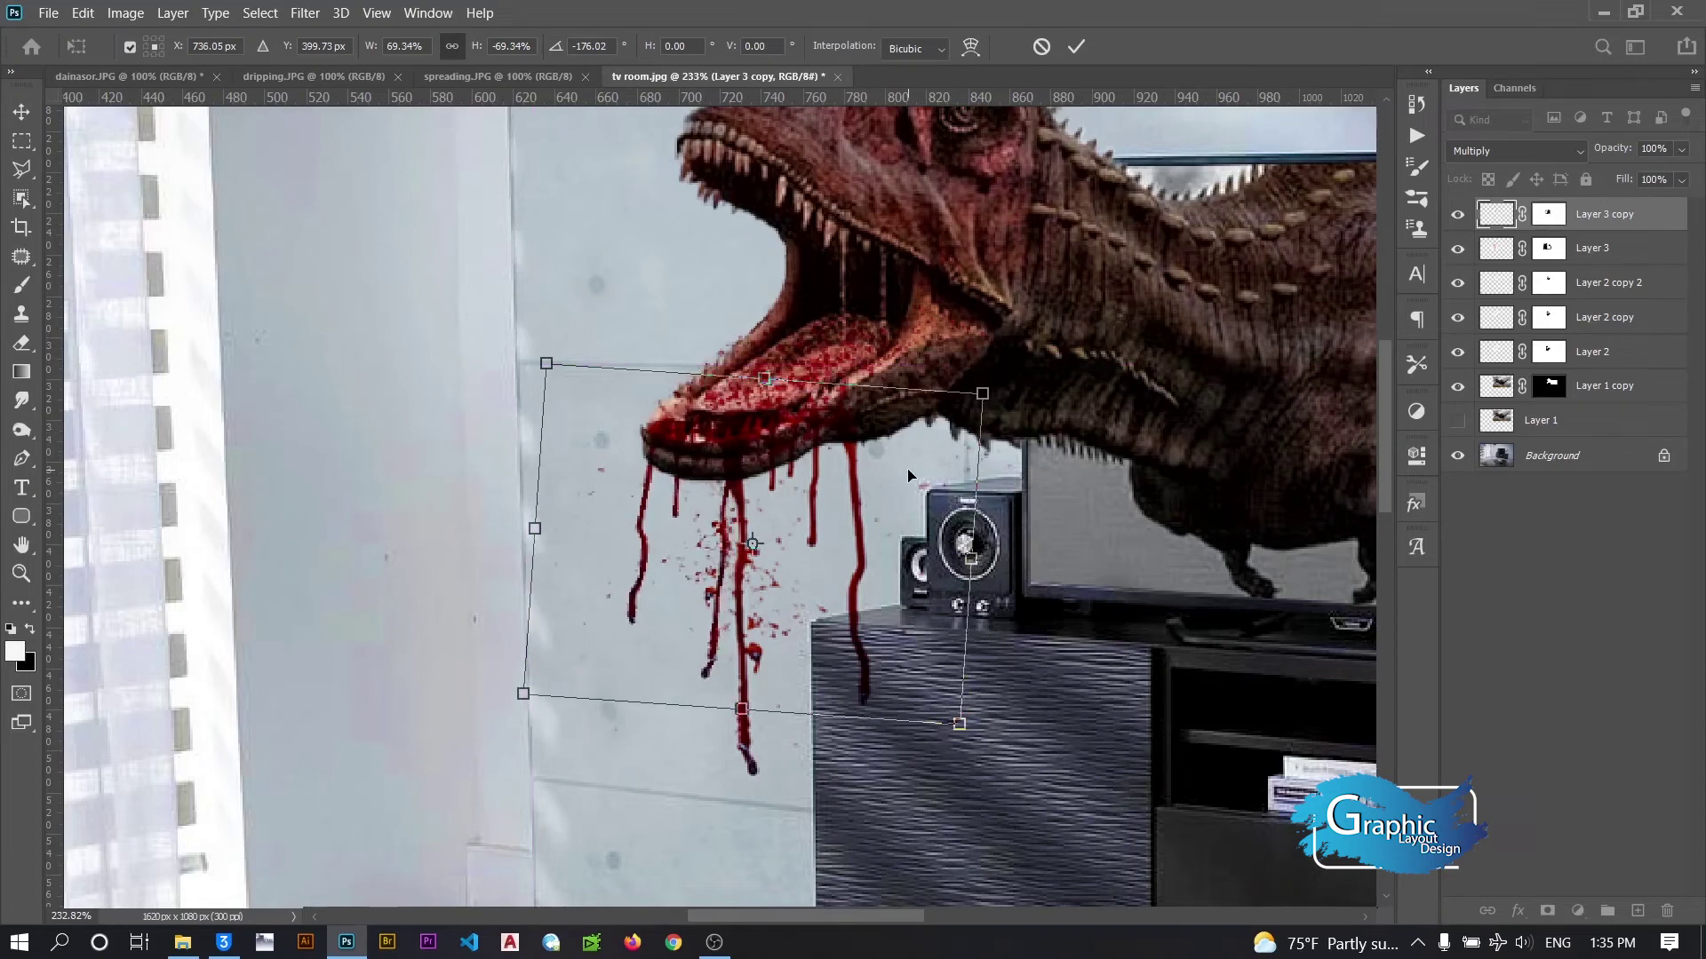
key("Up")
key("Left")
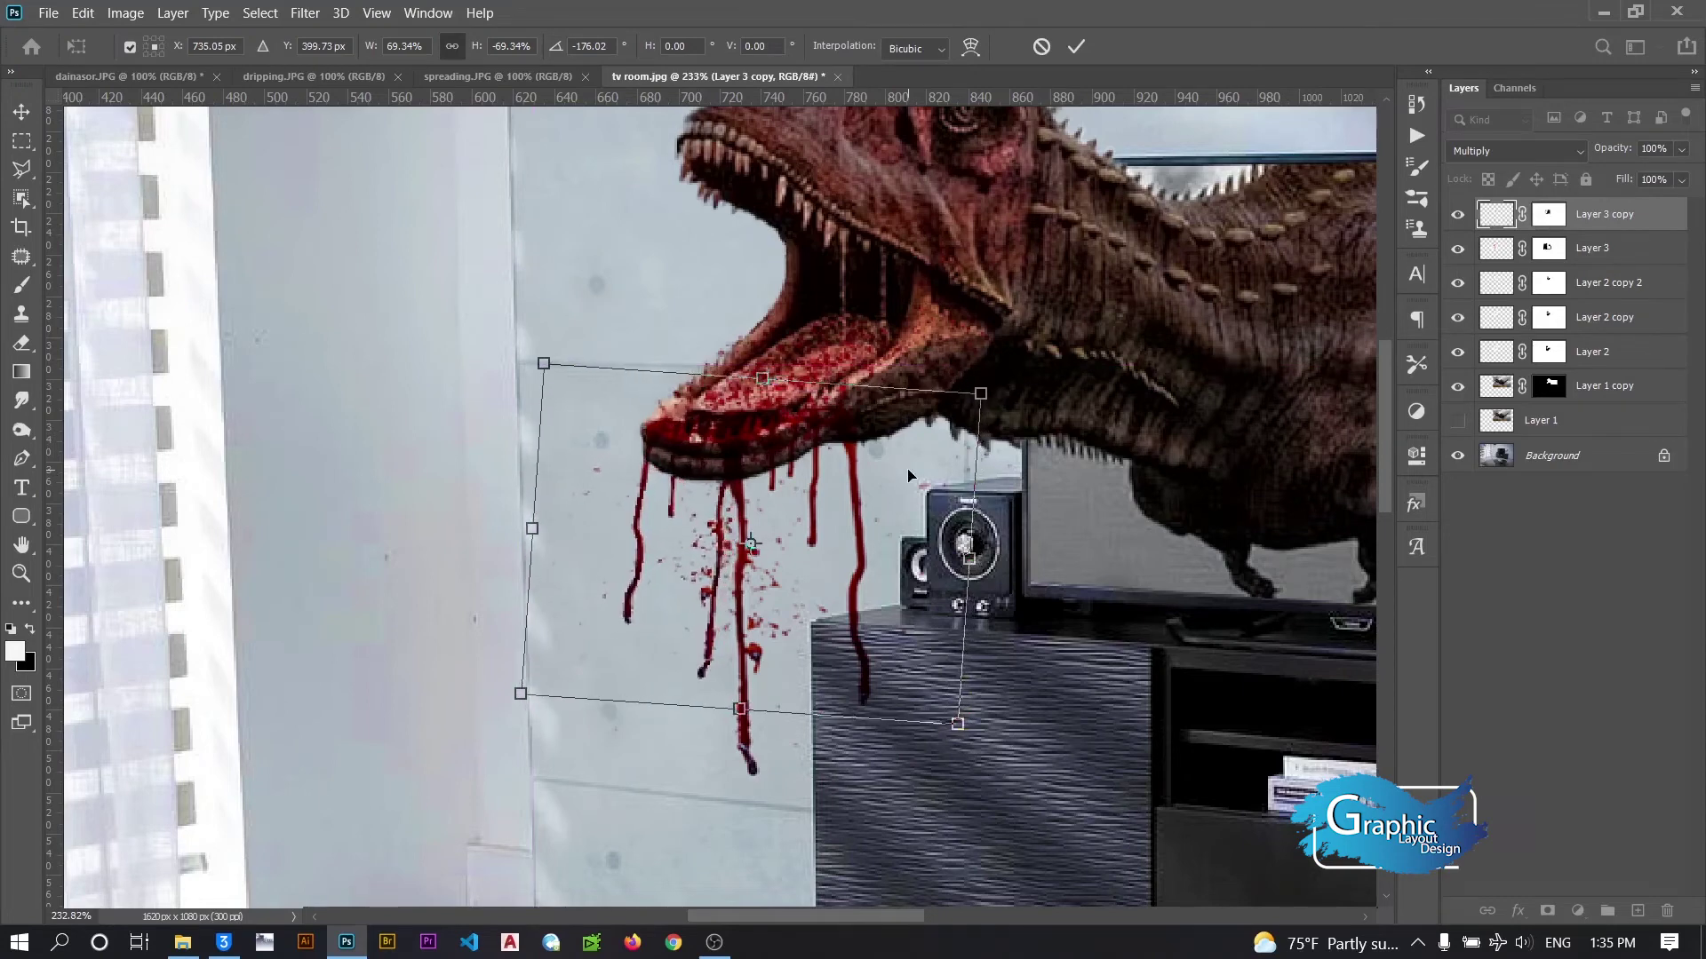
key("Down")
left_click(1076, 46)
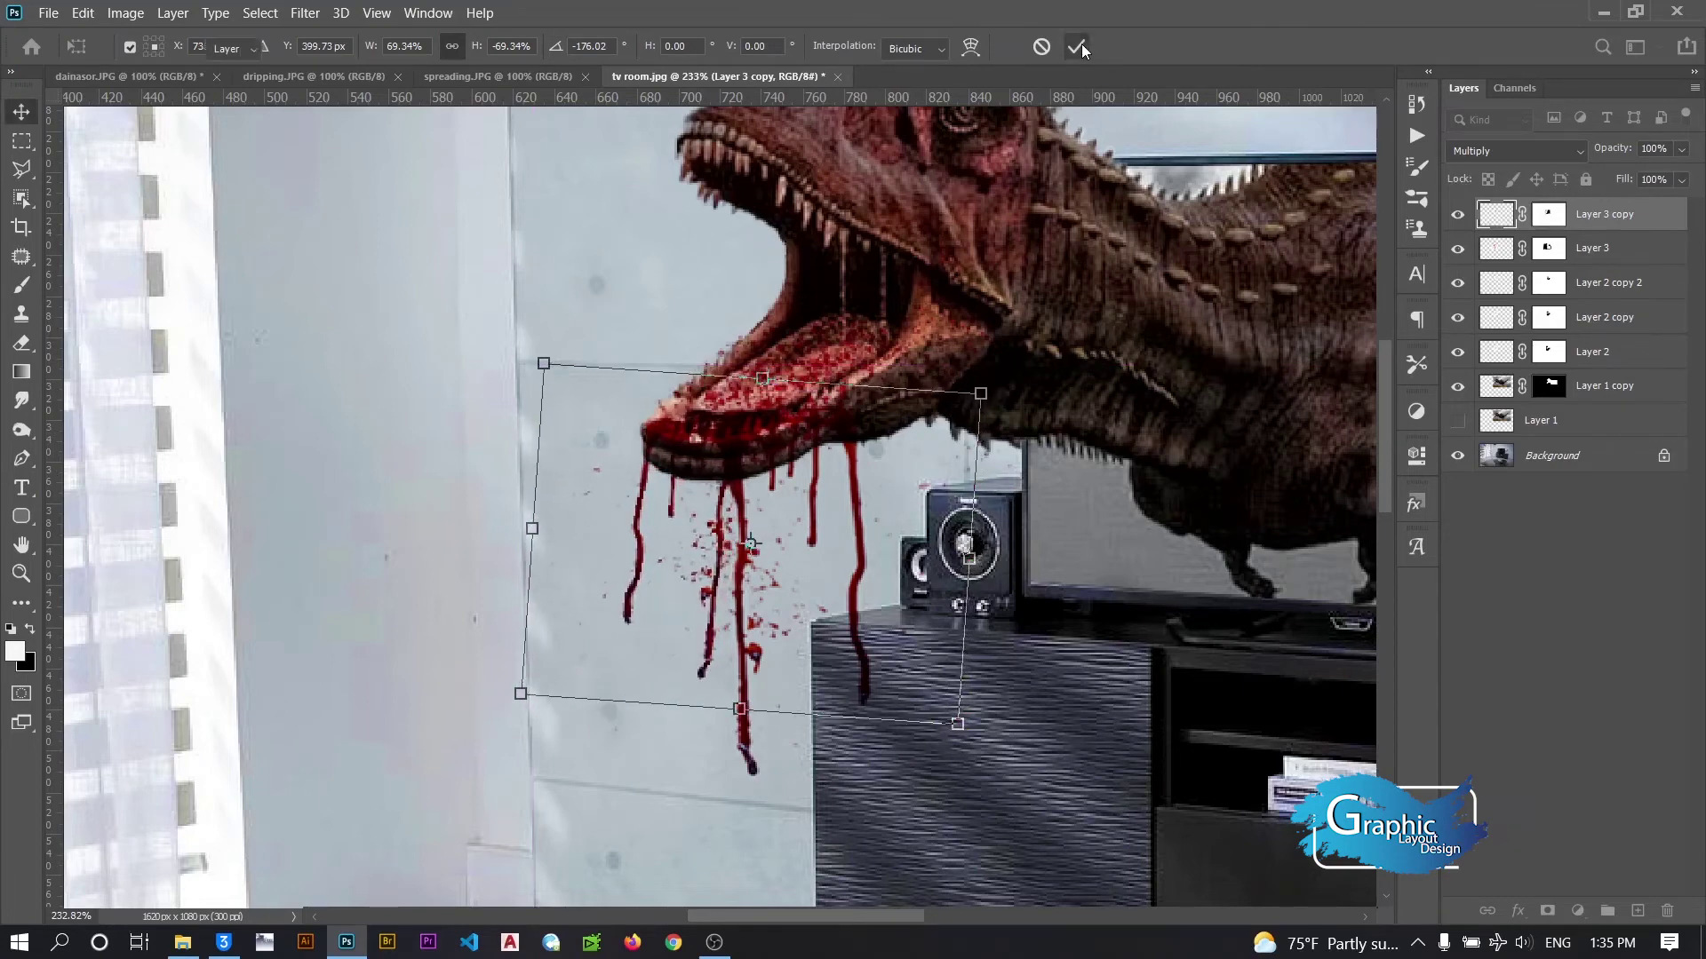
Paint on Layer 3 copy's mask to hide its excess drips
left_click(1548, 216)
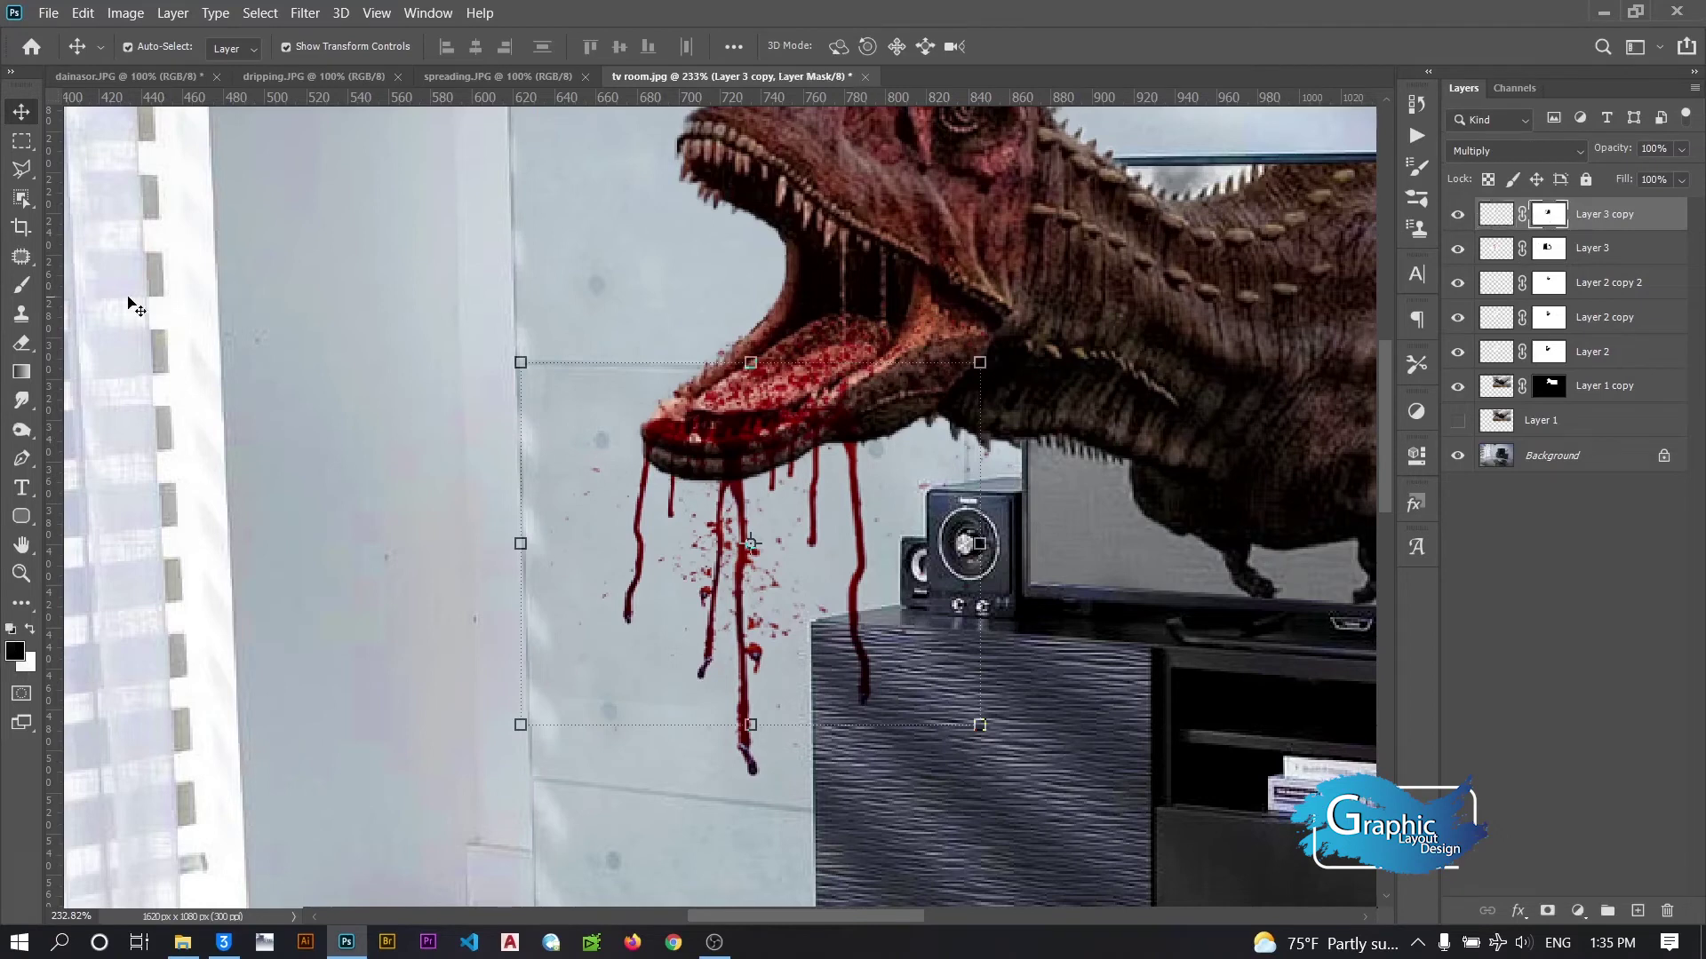
left_click(21, 285)
left_click_drag(709, 676, 726, 484)
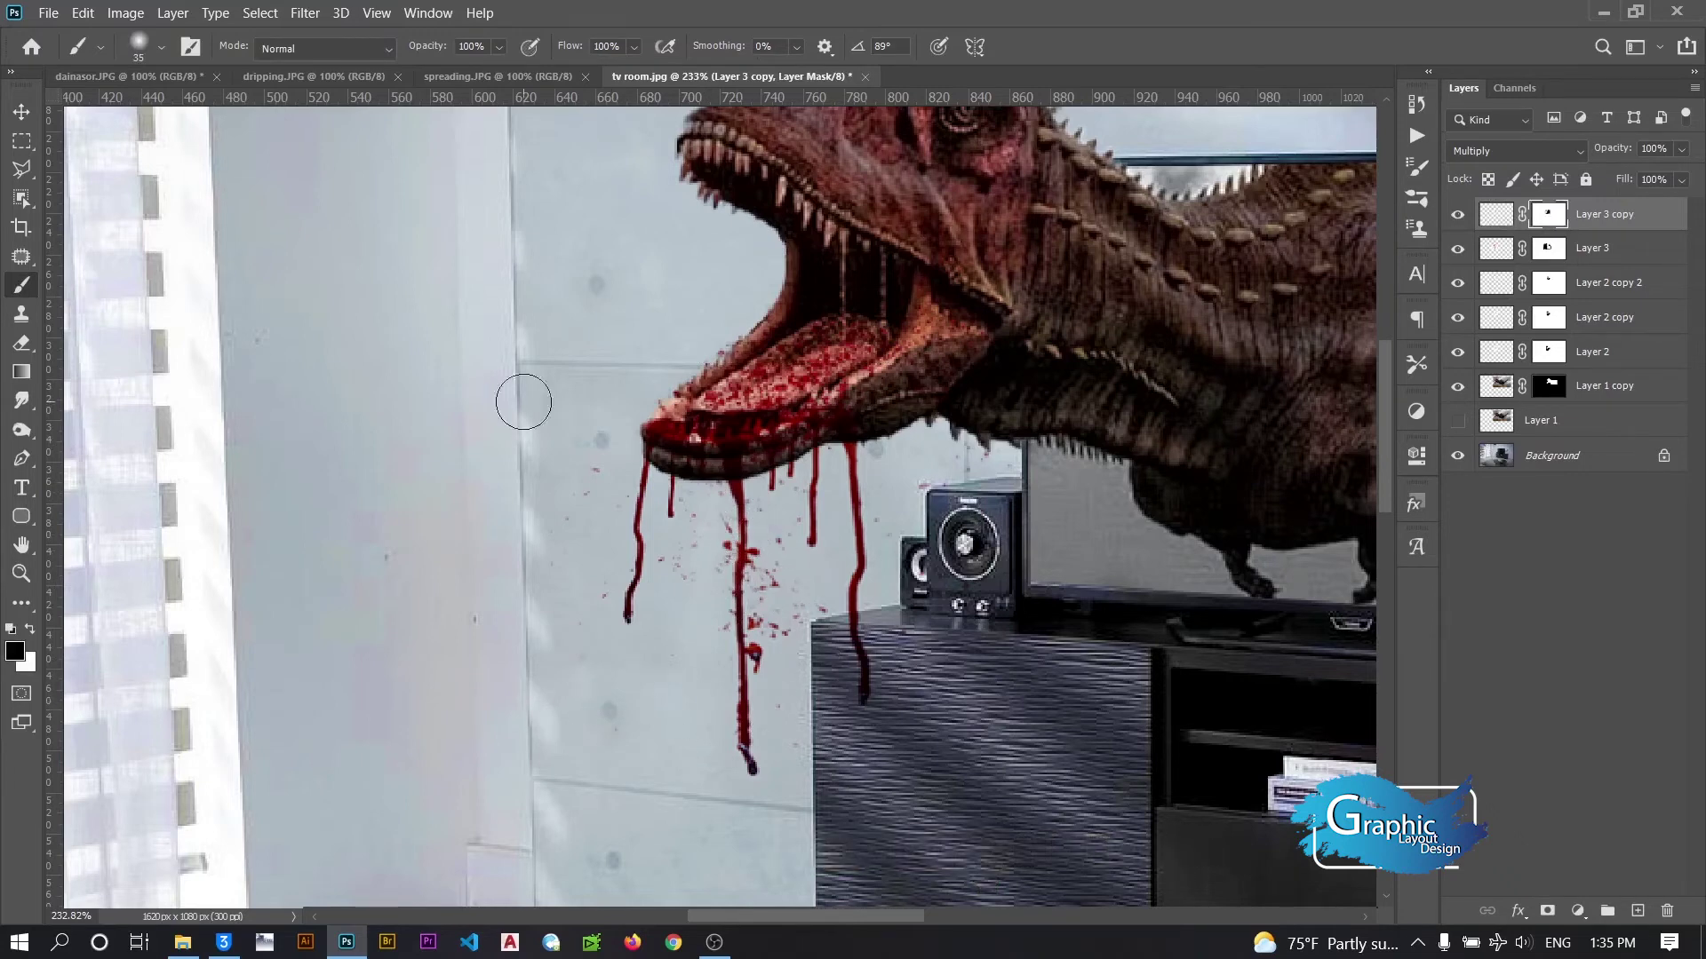
left_click(21, 112)
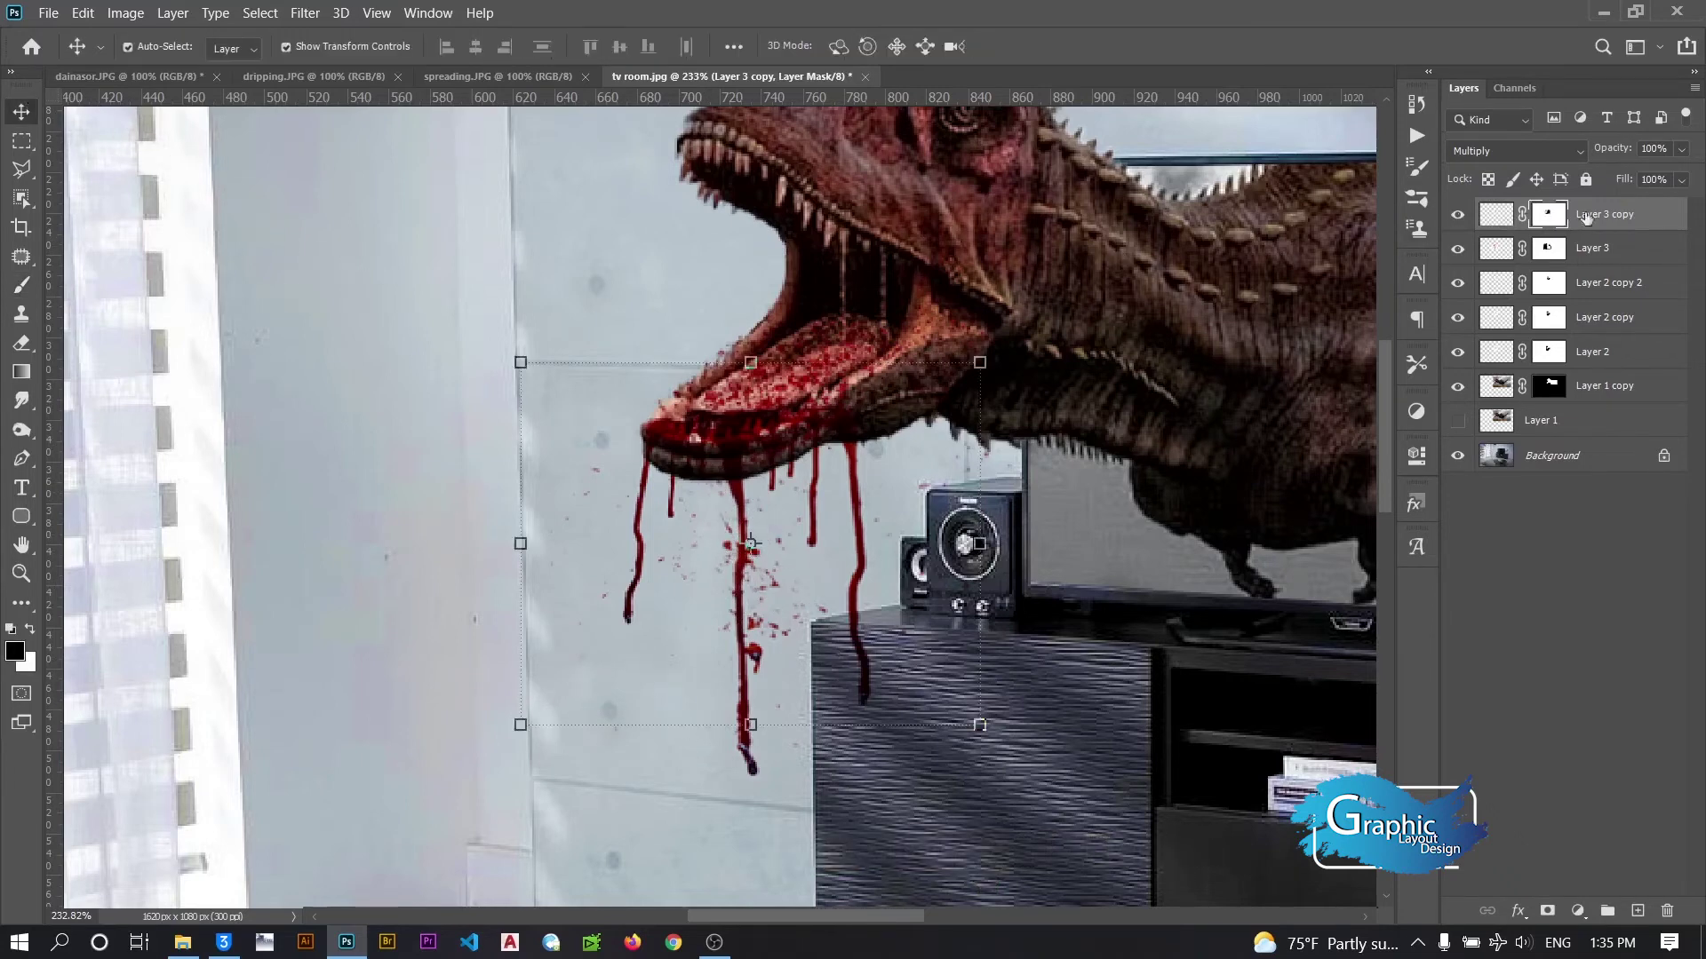
Duplicate Layer 3 as Layer 3 copy 2, move it to the top, and shift it left onto the wall
left_click(1615, 249)
right_click(1615, 249)
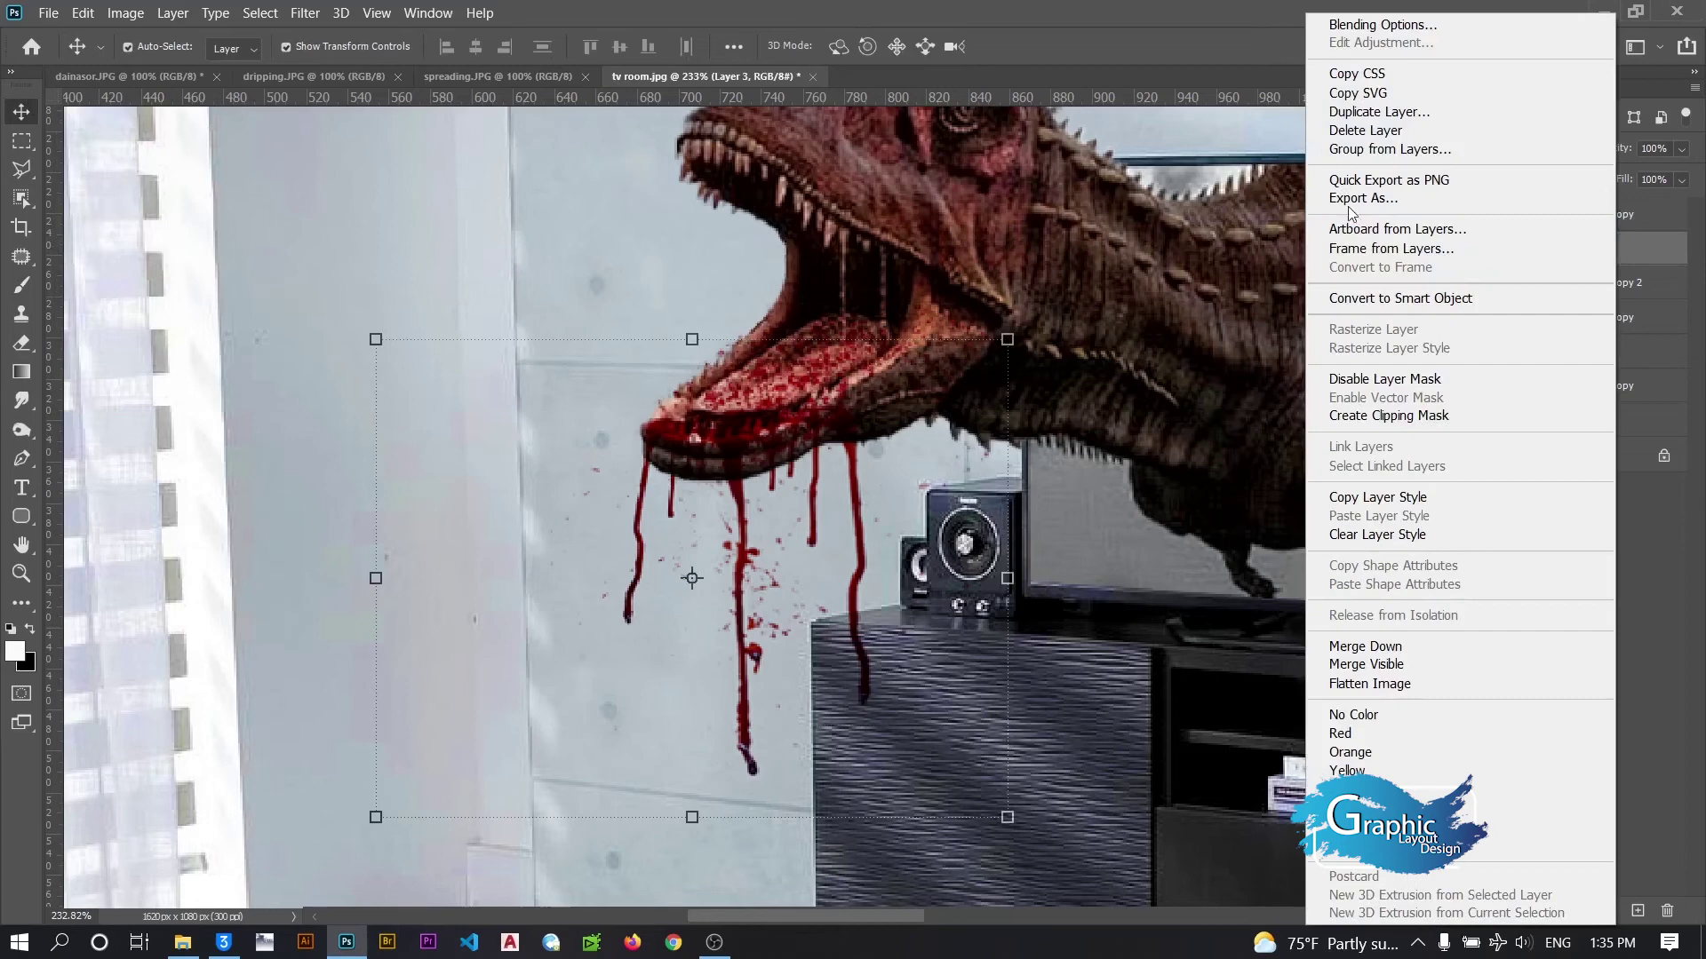
left_click(1359, 111)
left_click(714, 271)
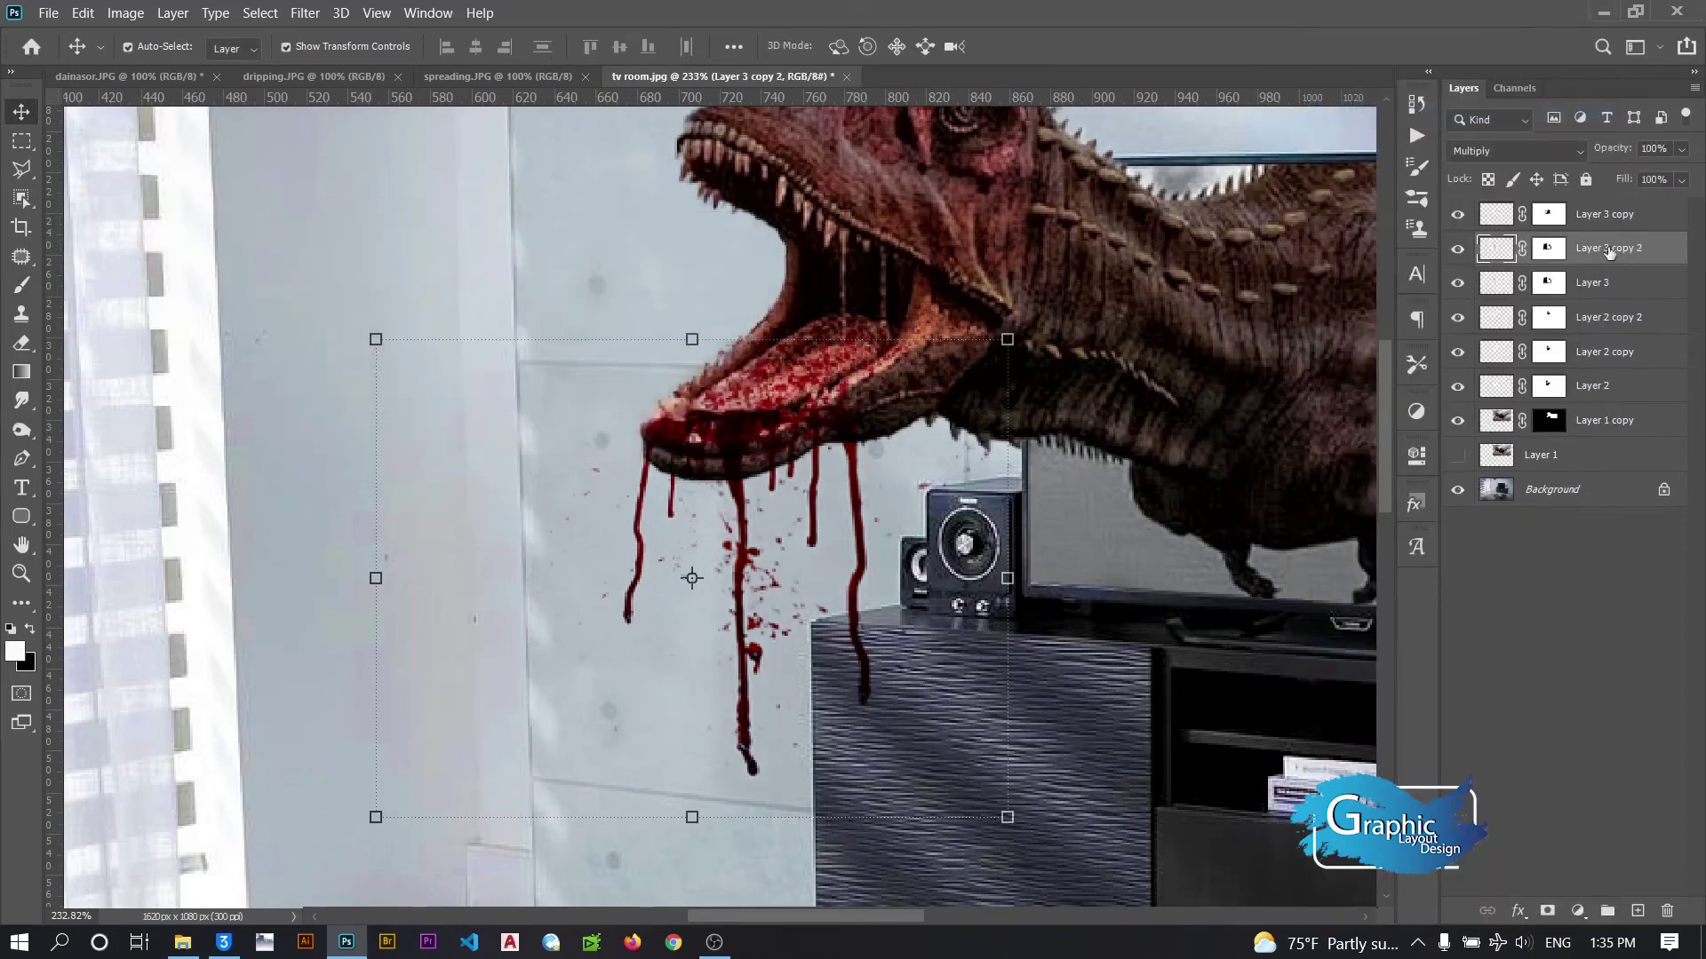
left_click_drag(1632, 223, 1633, 212)
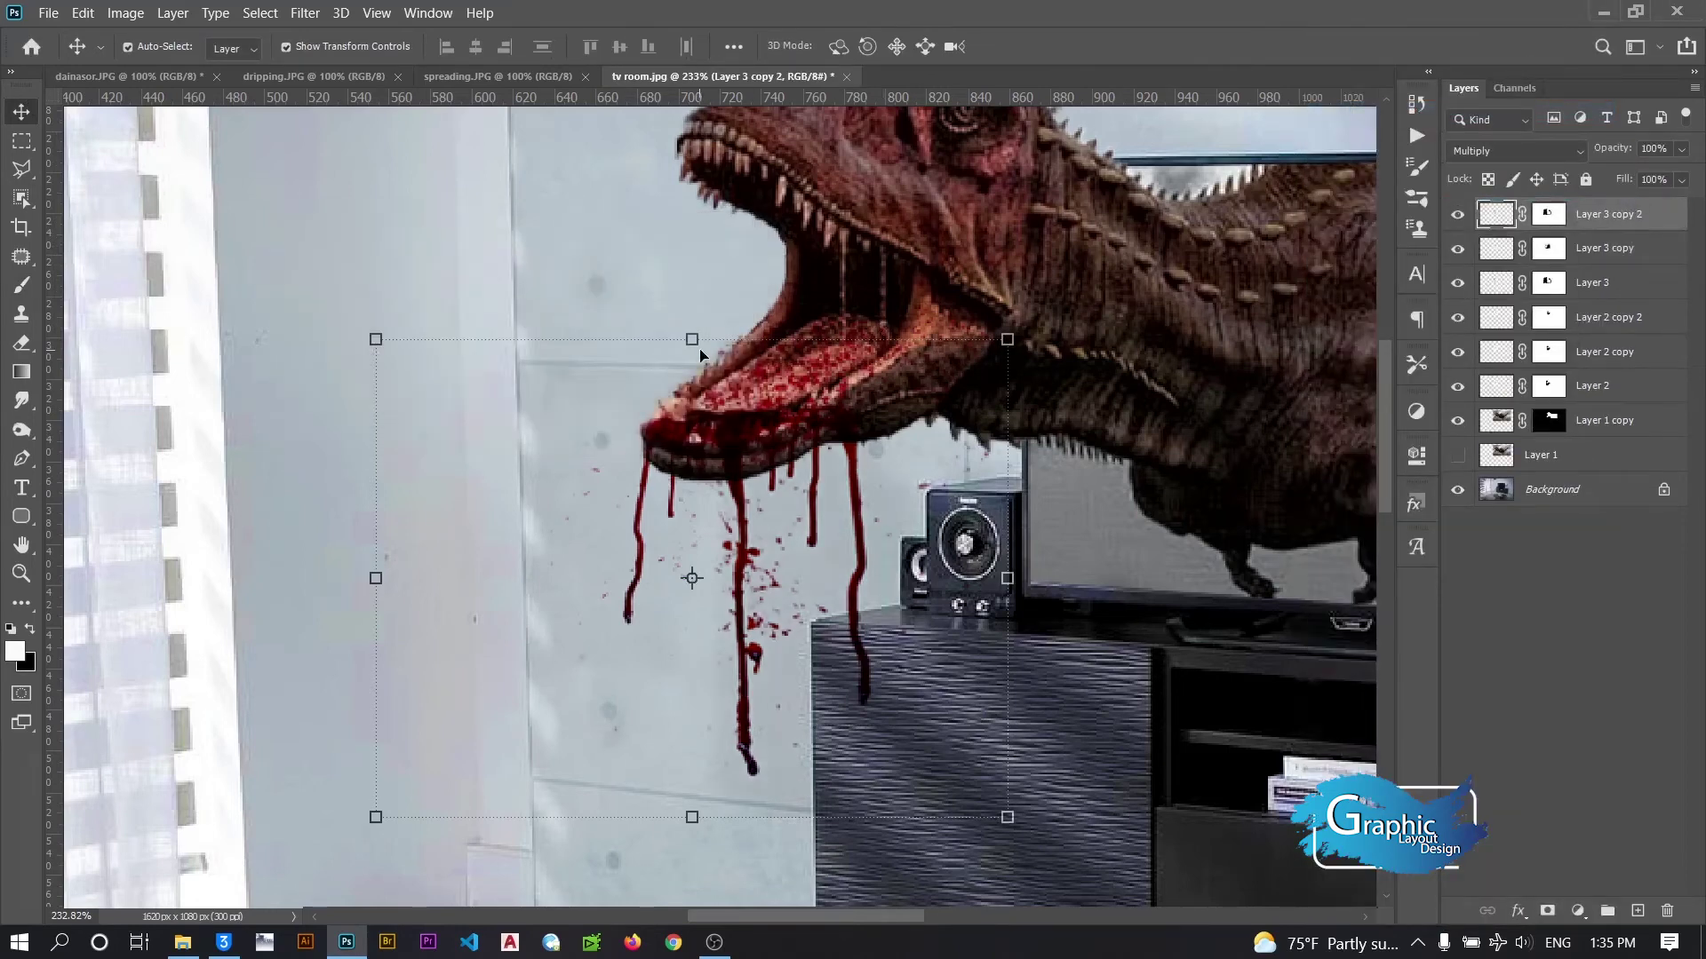
mouse_move(726, 424)
left_mouse_down()
mouse_move(555, 365)
mouse_move(503, 369)
left_mouse_up()
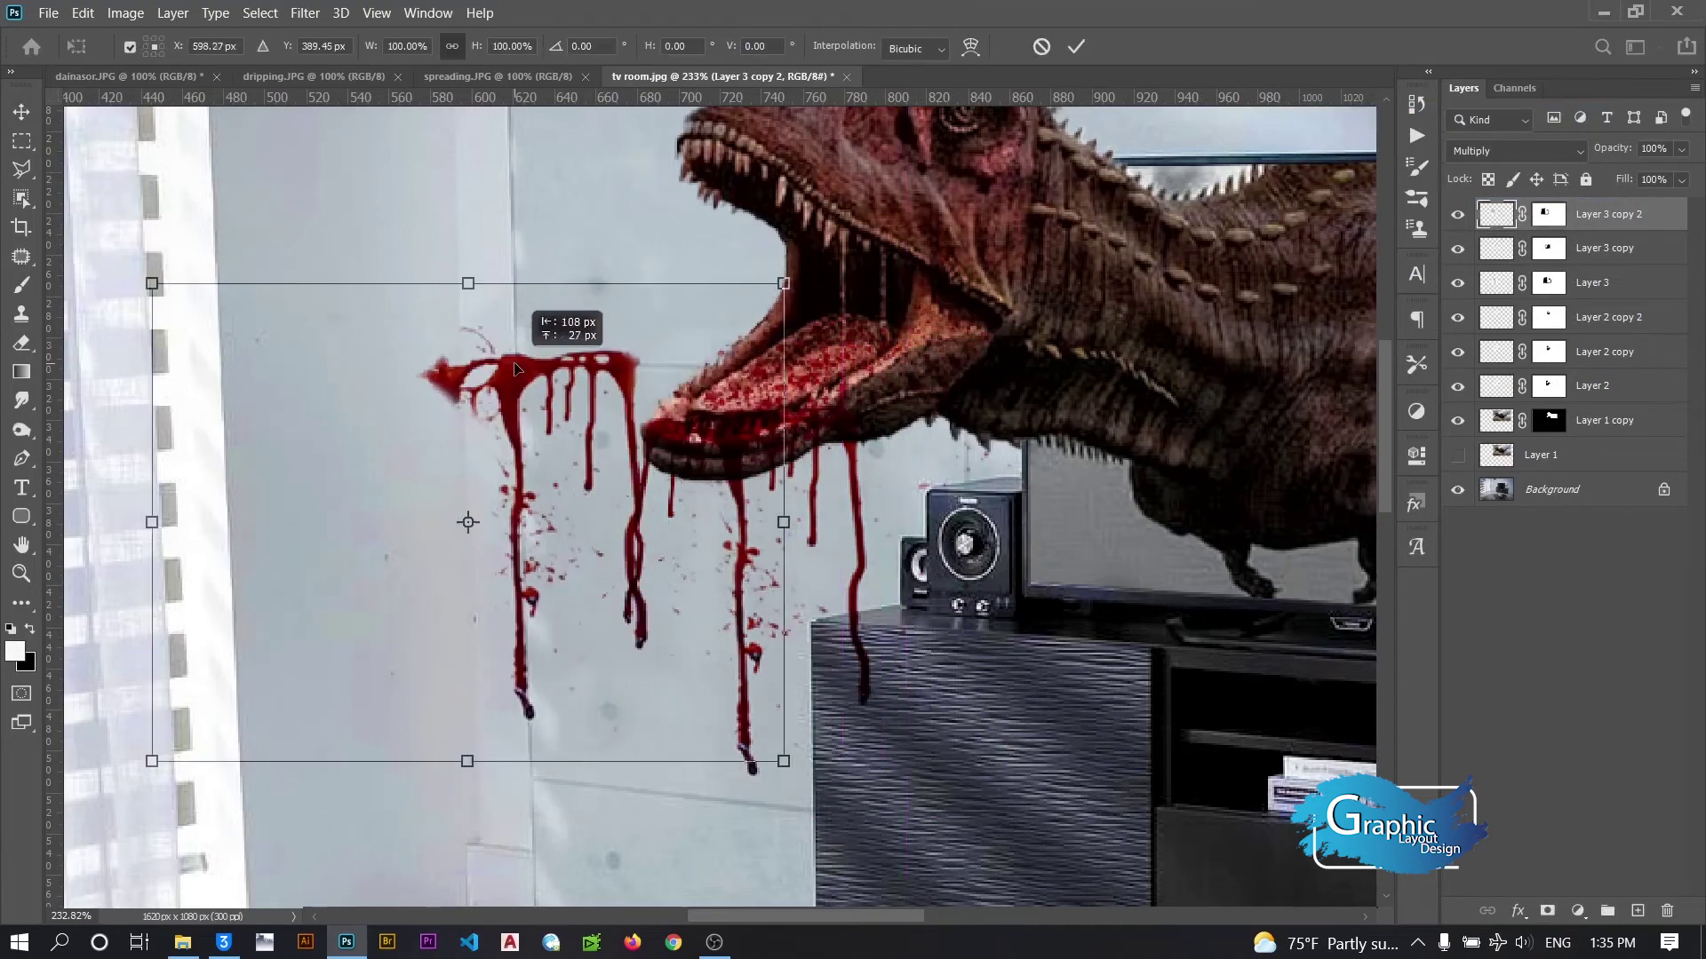
left_click(1076, 46)
Paint out the long lower drip on Layer 3 copy 2's mask
left_click(1551, 215)
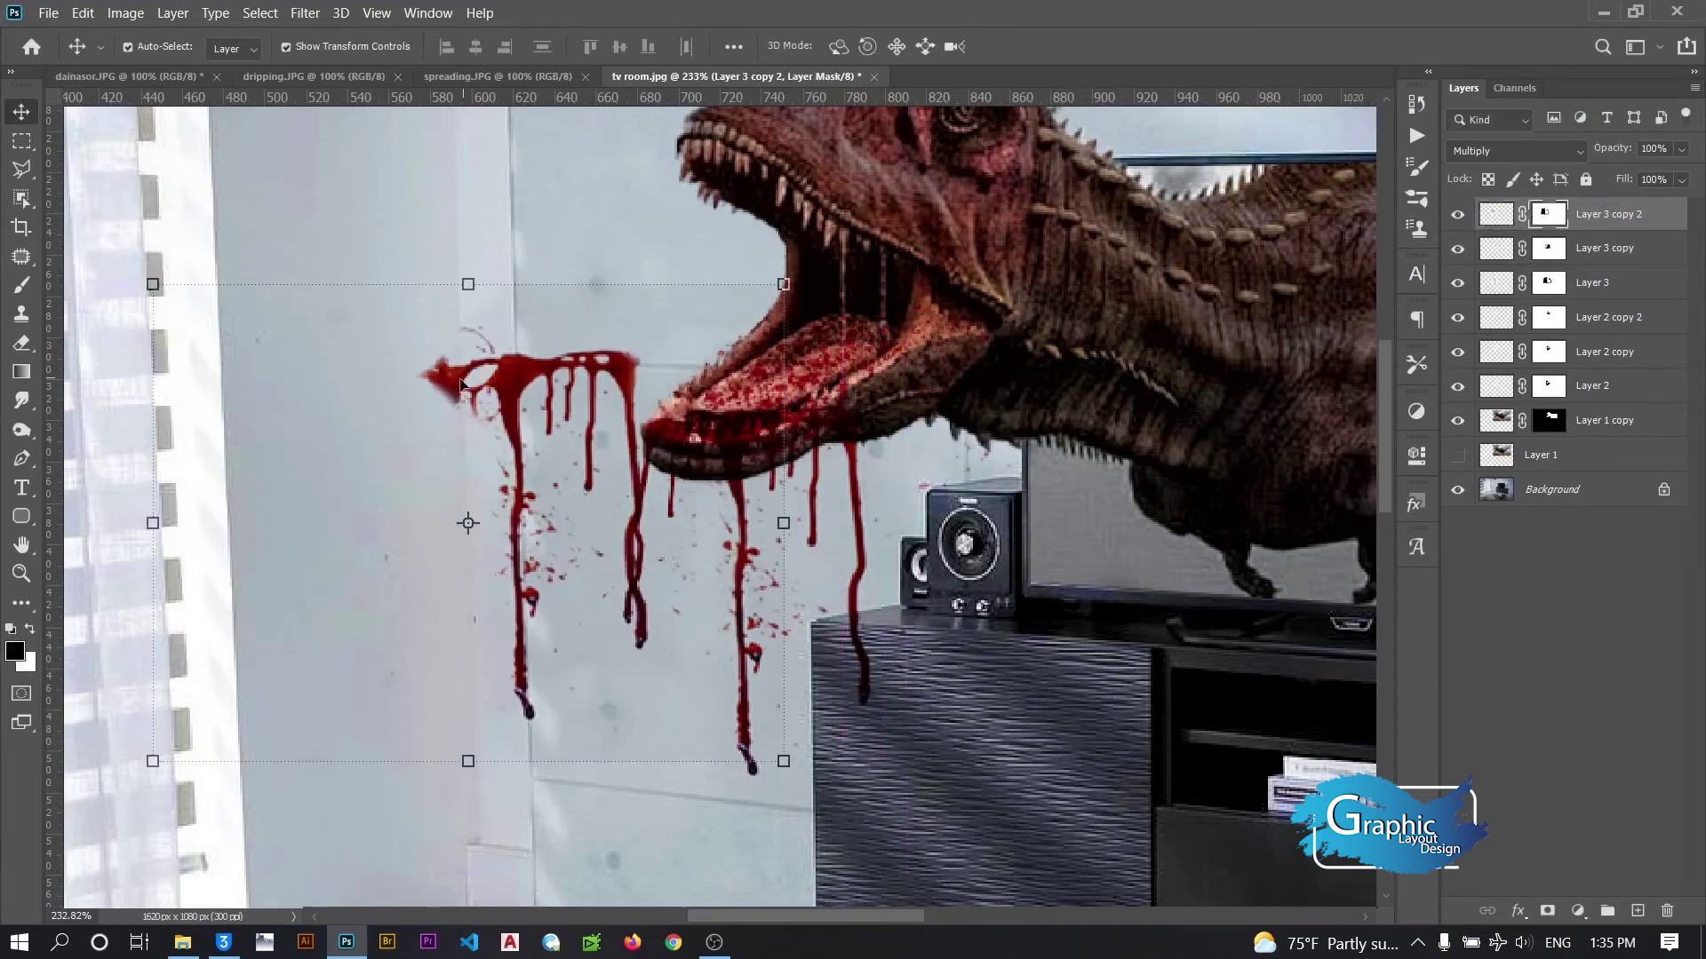
left_click(22, 284)
mouse_move(550, 724)
left_mouse_down()
mouse_move(498, 503)
mouse_move(578, 430)
mouse_move(634, 664)
mouse_move(640, 417)
mouse_move(533, 457)
mouse_move(465, 450)
mouse_move(572, 438)
mouse_move(502, 465)
left_mouse_up()
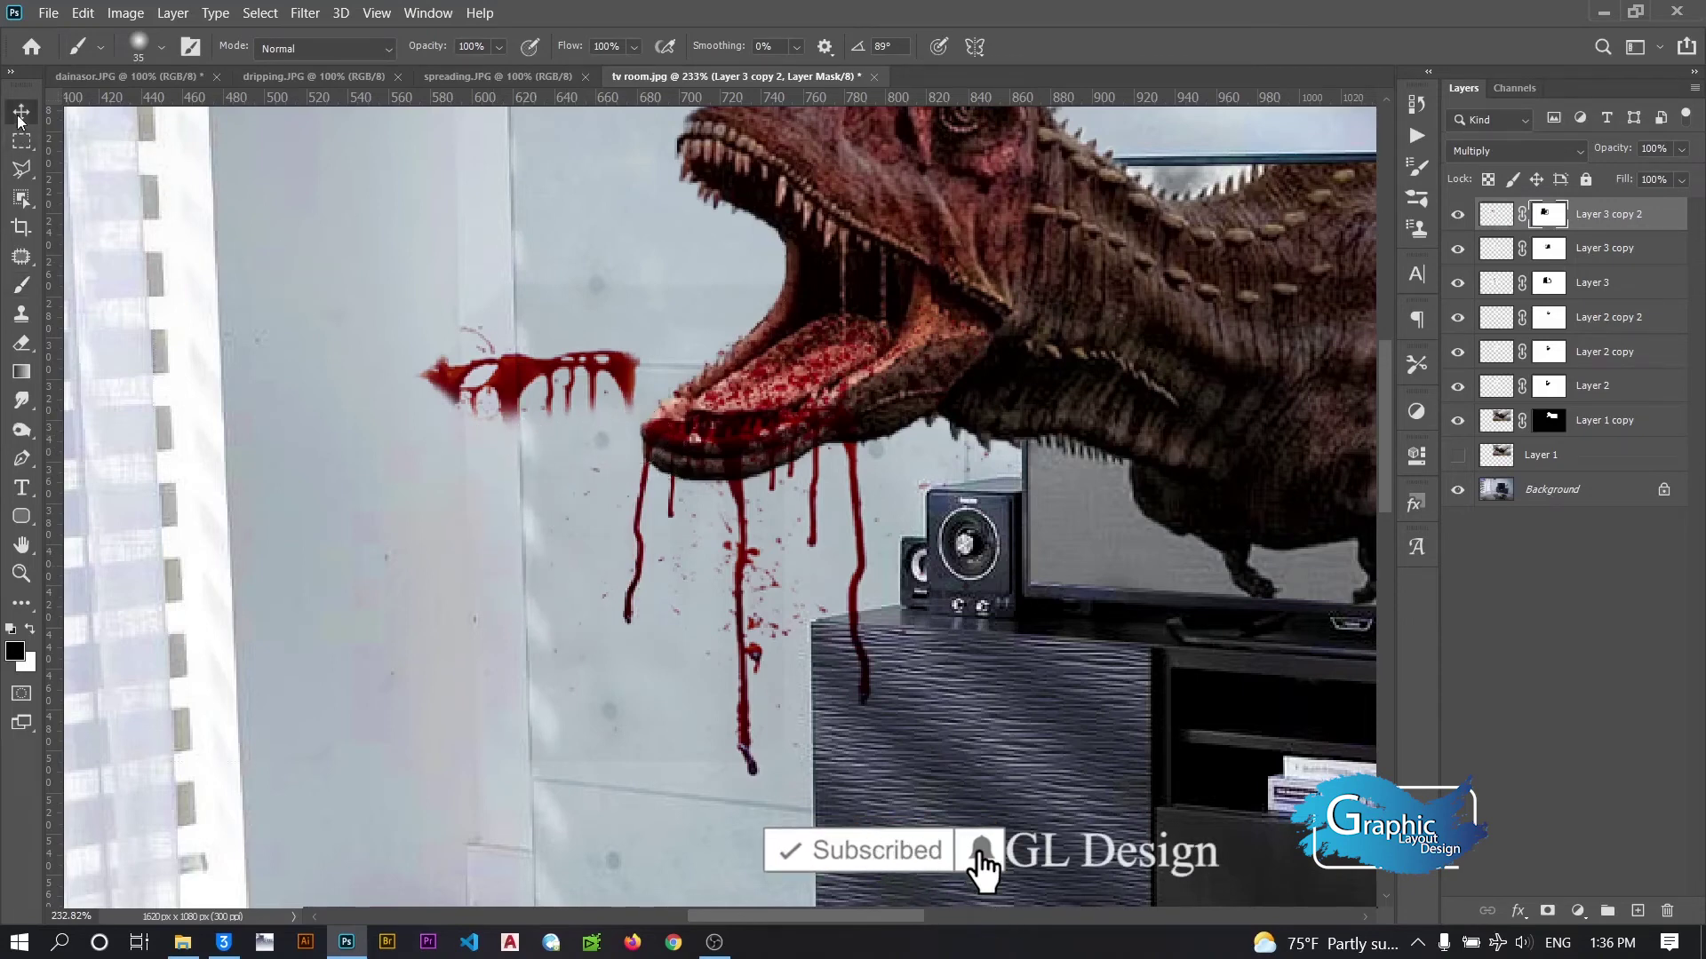
Move the splash toward the mouth, rotate it to about -46°, and scale it to about 68%
key("v")
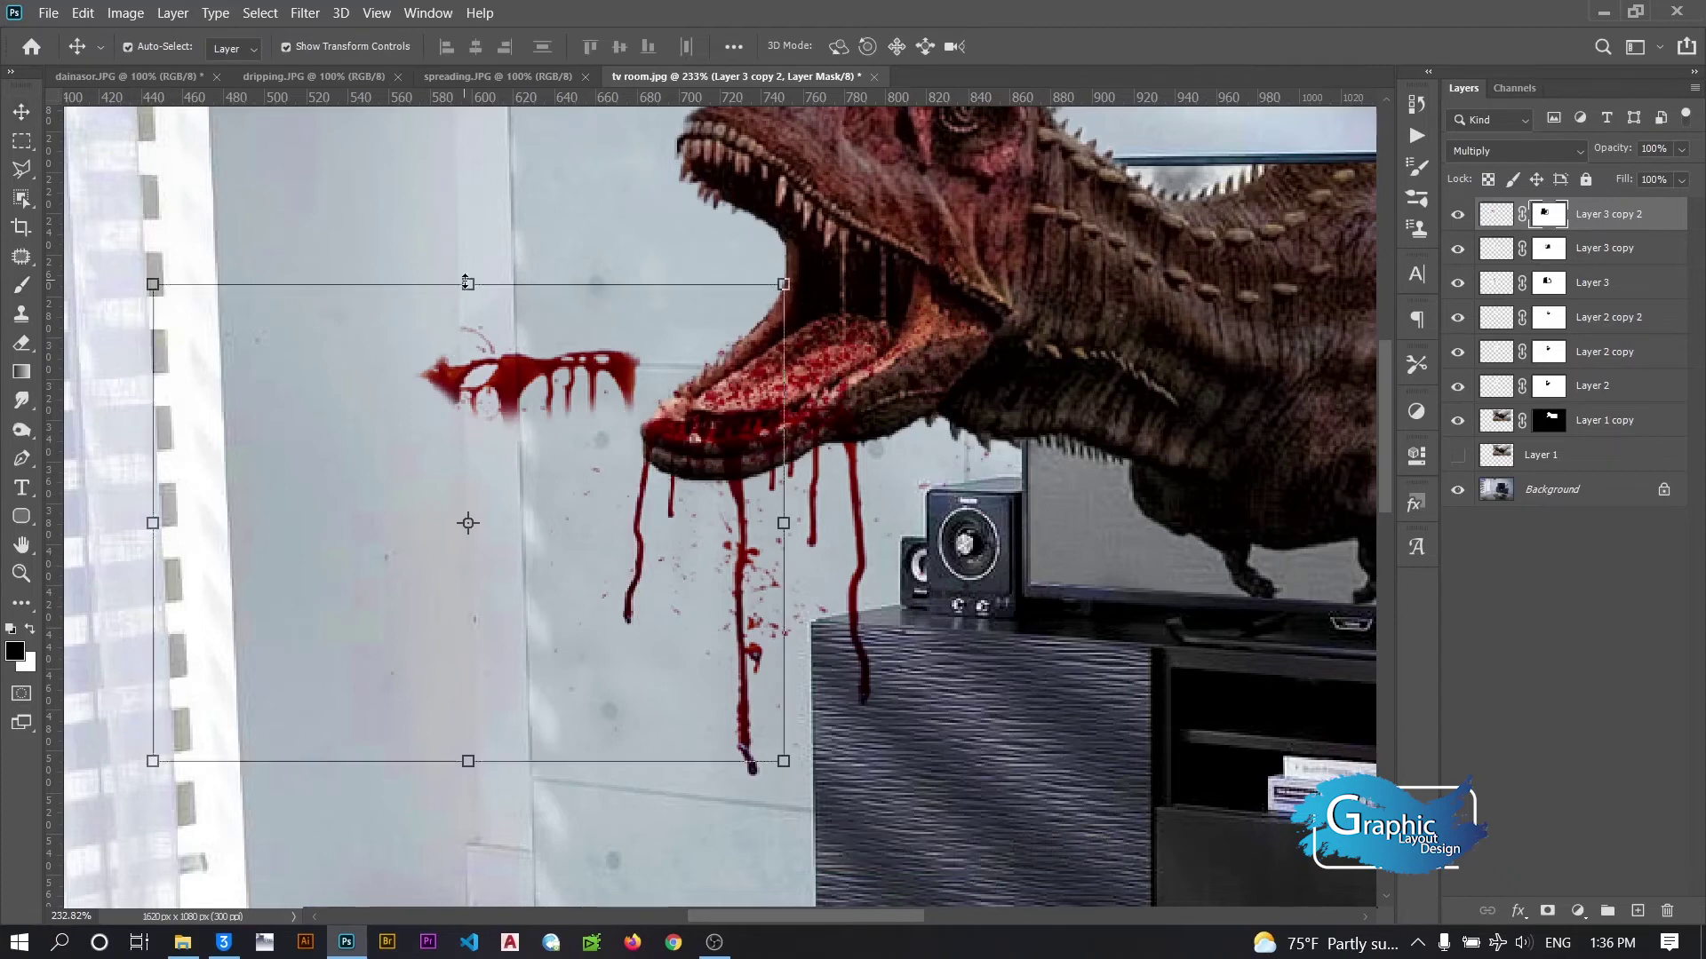
key("ctrl+t")
left_click_drag(518, 377, 705, 387)
left_click_drag(746, 124, 391, 199)
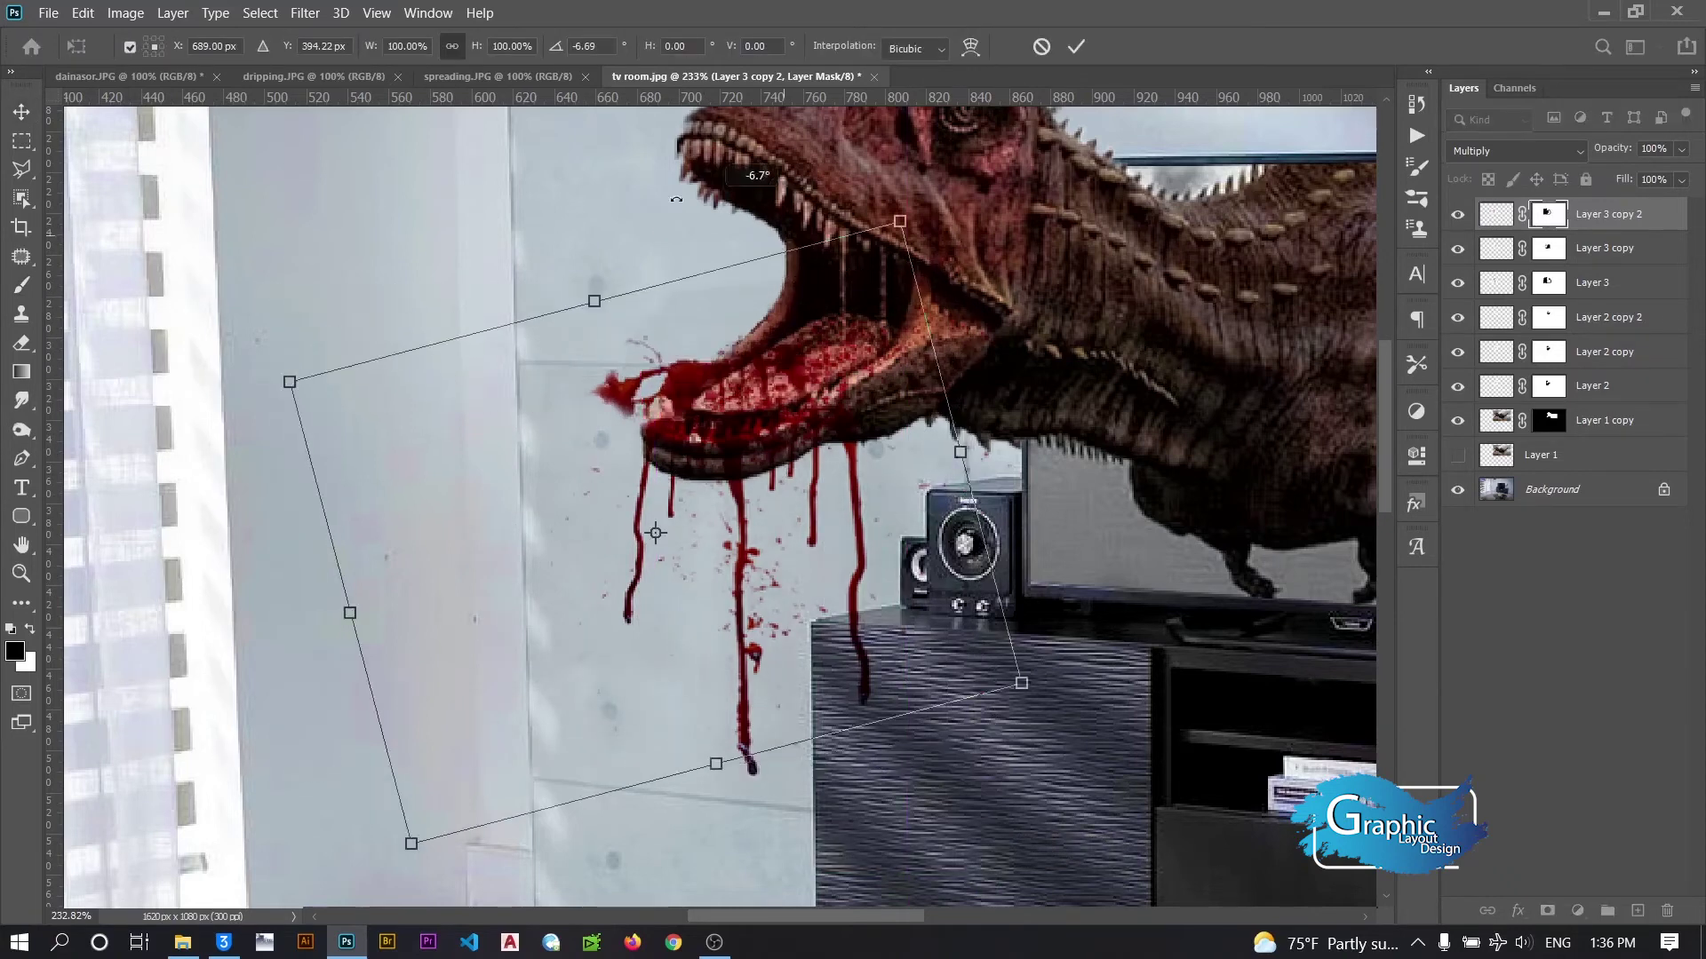
left_click_drag(622, 391, 742, 375)
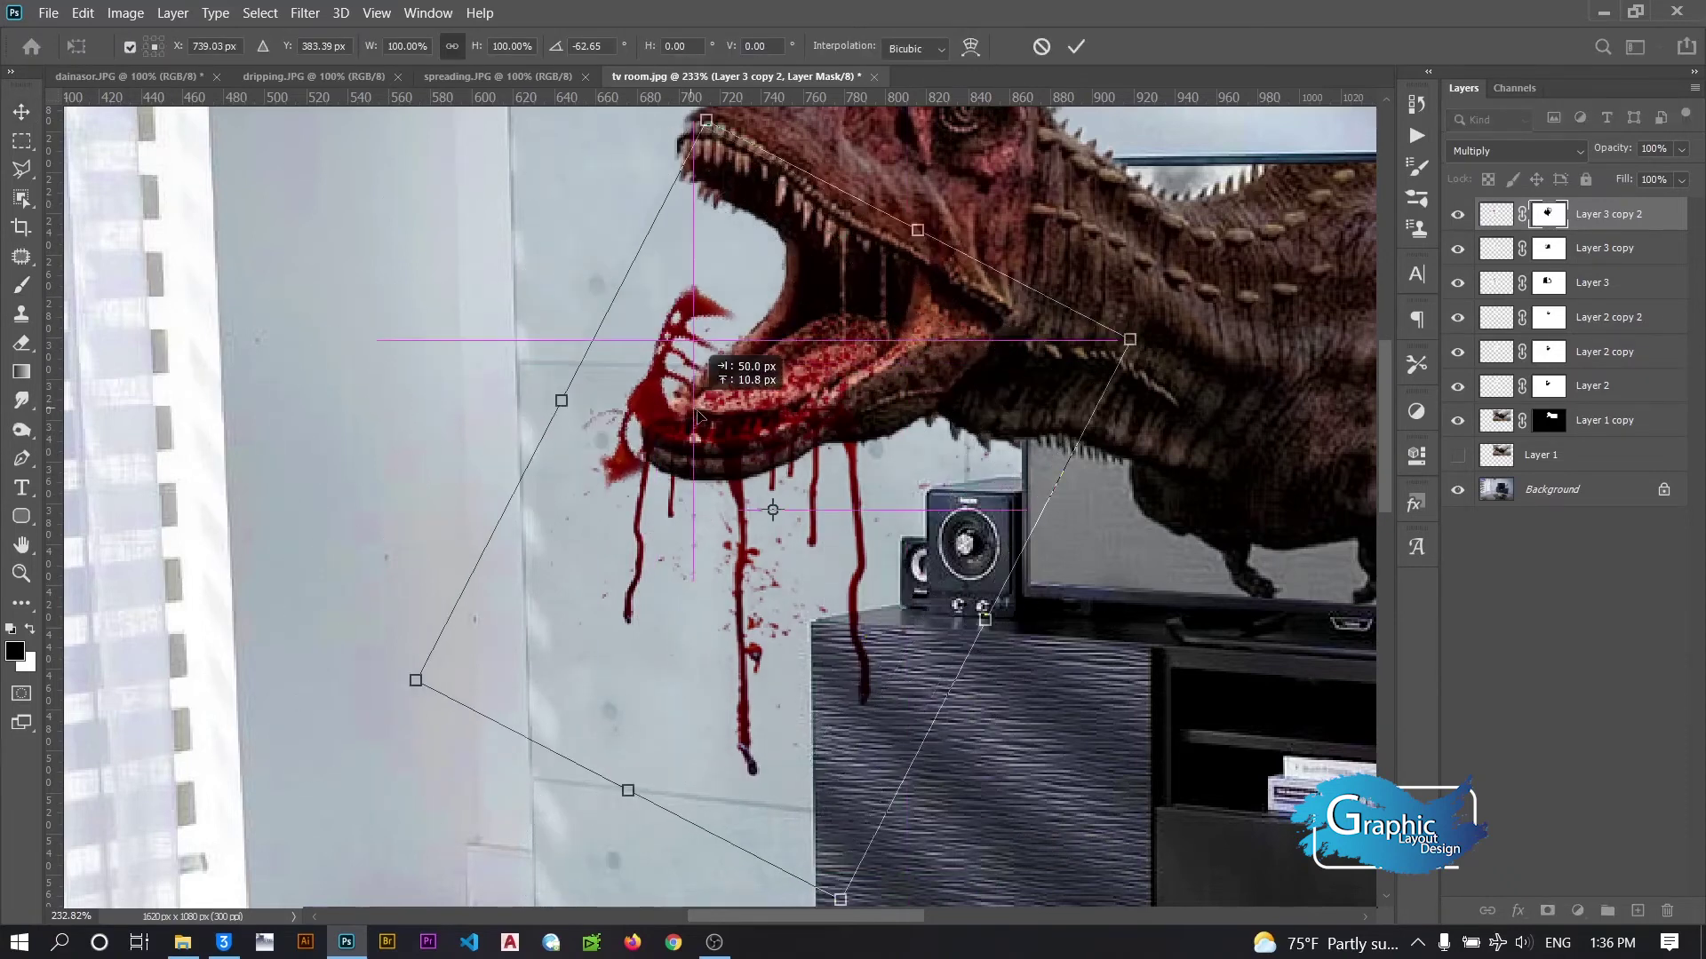
mouse_move(576, 343)
left_mouse_down()
mouse_move(629, 296)
mouse_move(678, 356)
left_mouse_up()
left_click_drag(593, 392, 674, 436)
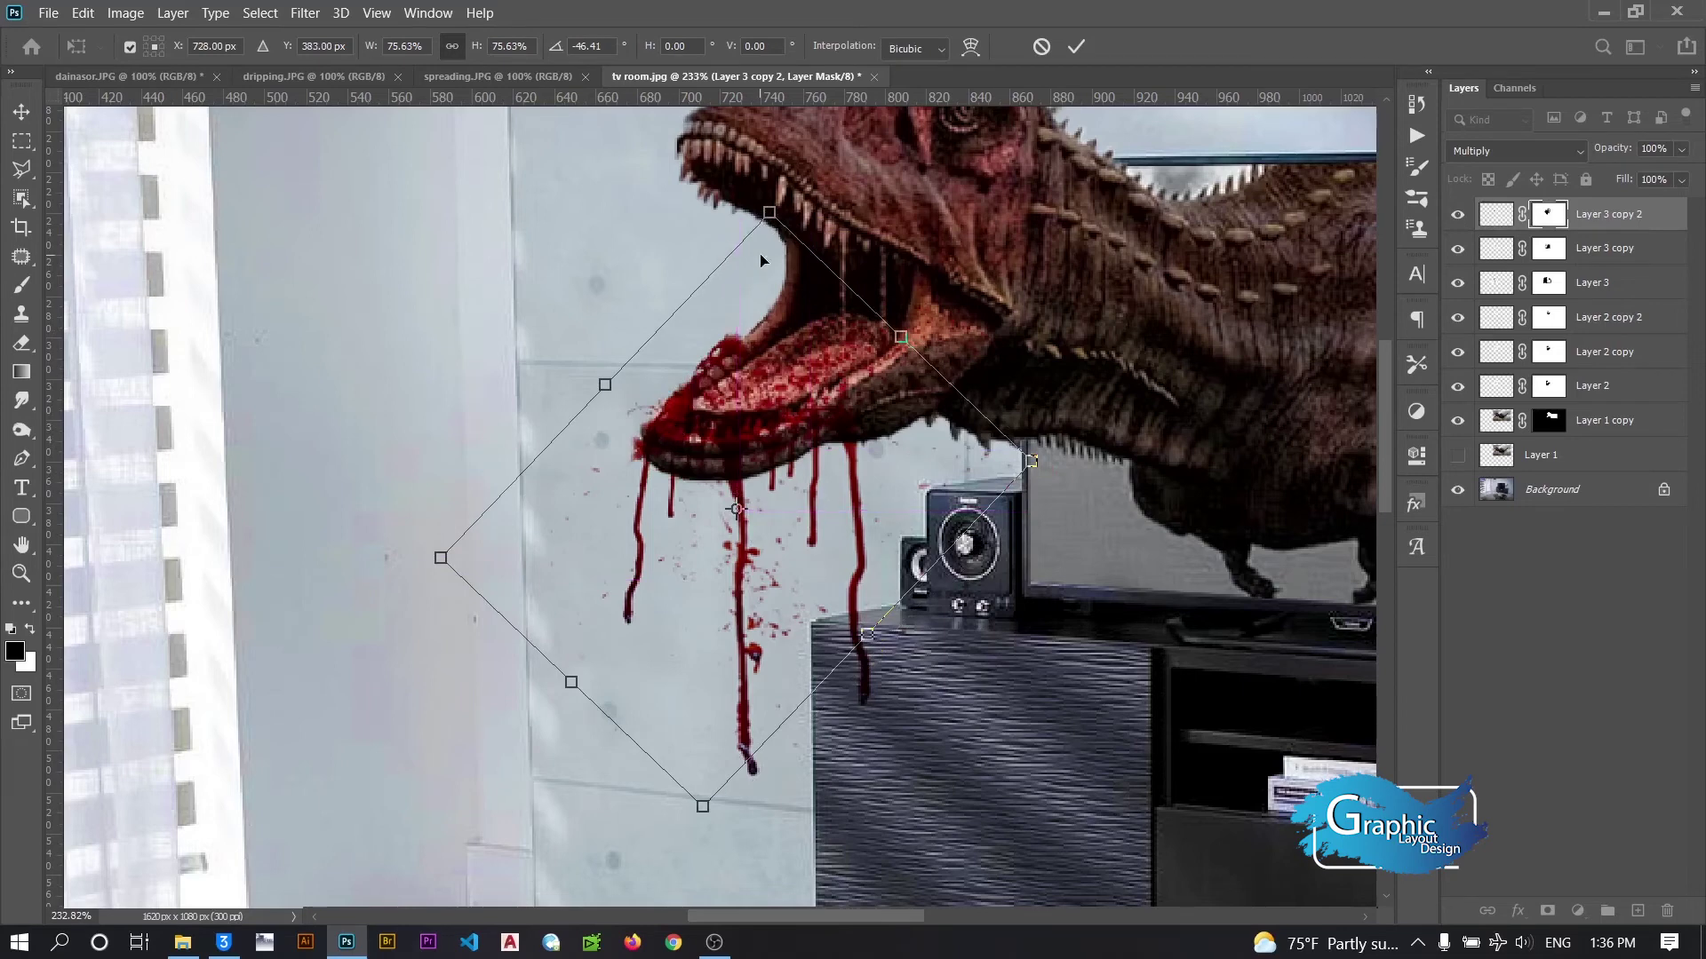
left_click_drag(773, 215, 752, 239)
left_click_drag(717, 343, 711, 383)
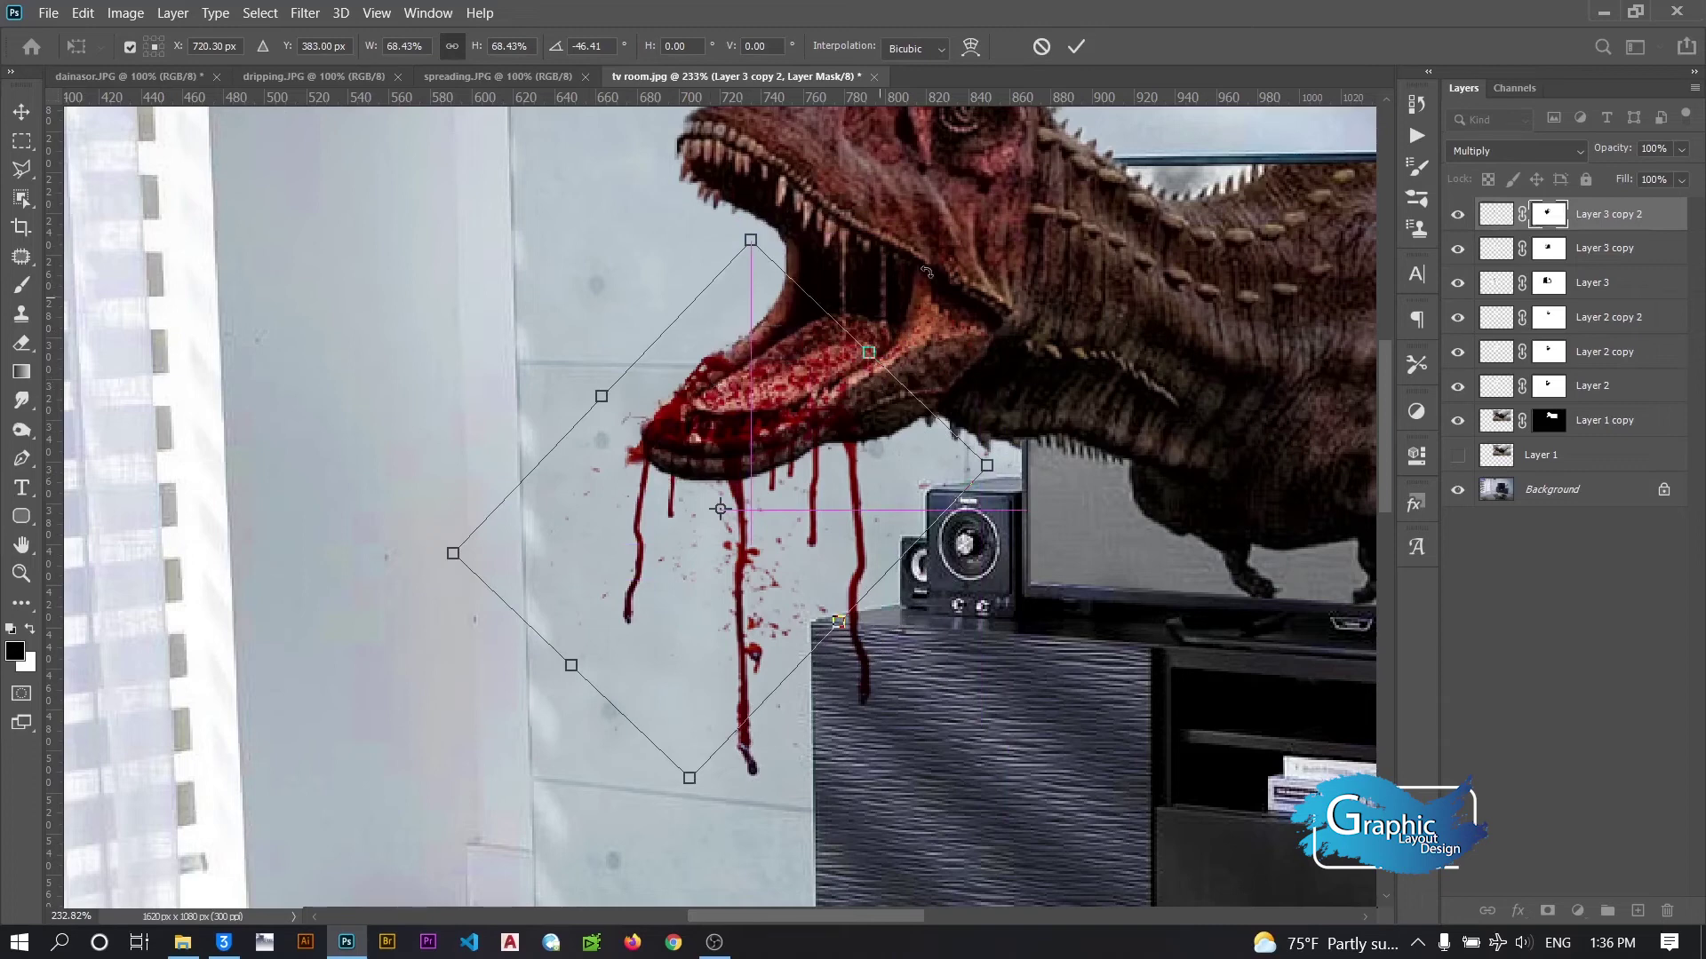
left_click(1075, 46)
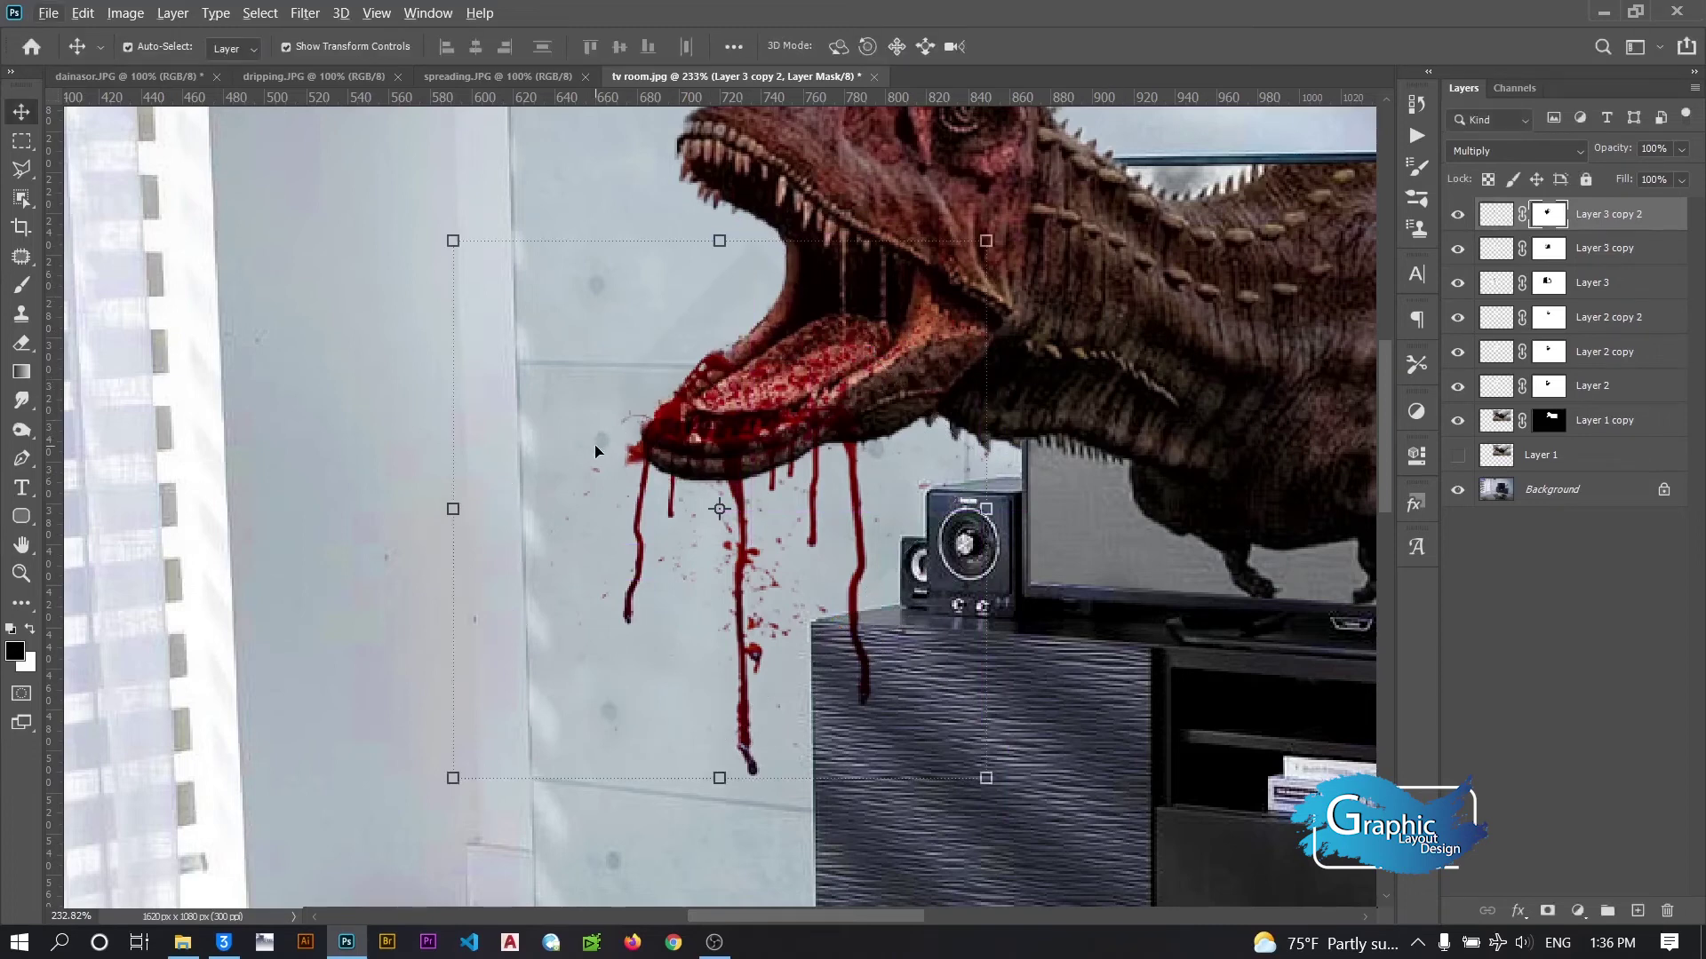
Brush the splash's mask near the jaw and rotate it about 4° more
left_click(18, 290)
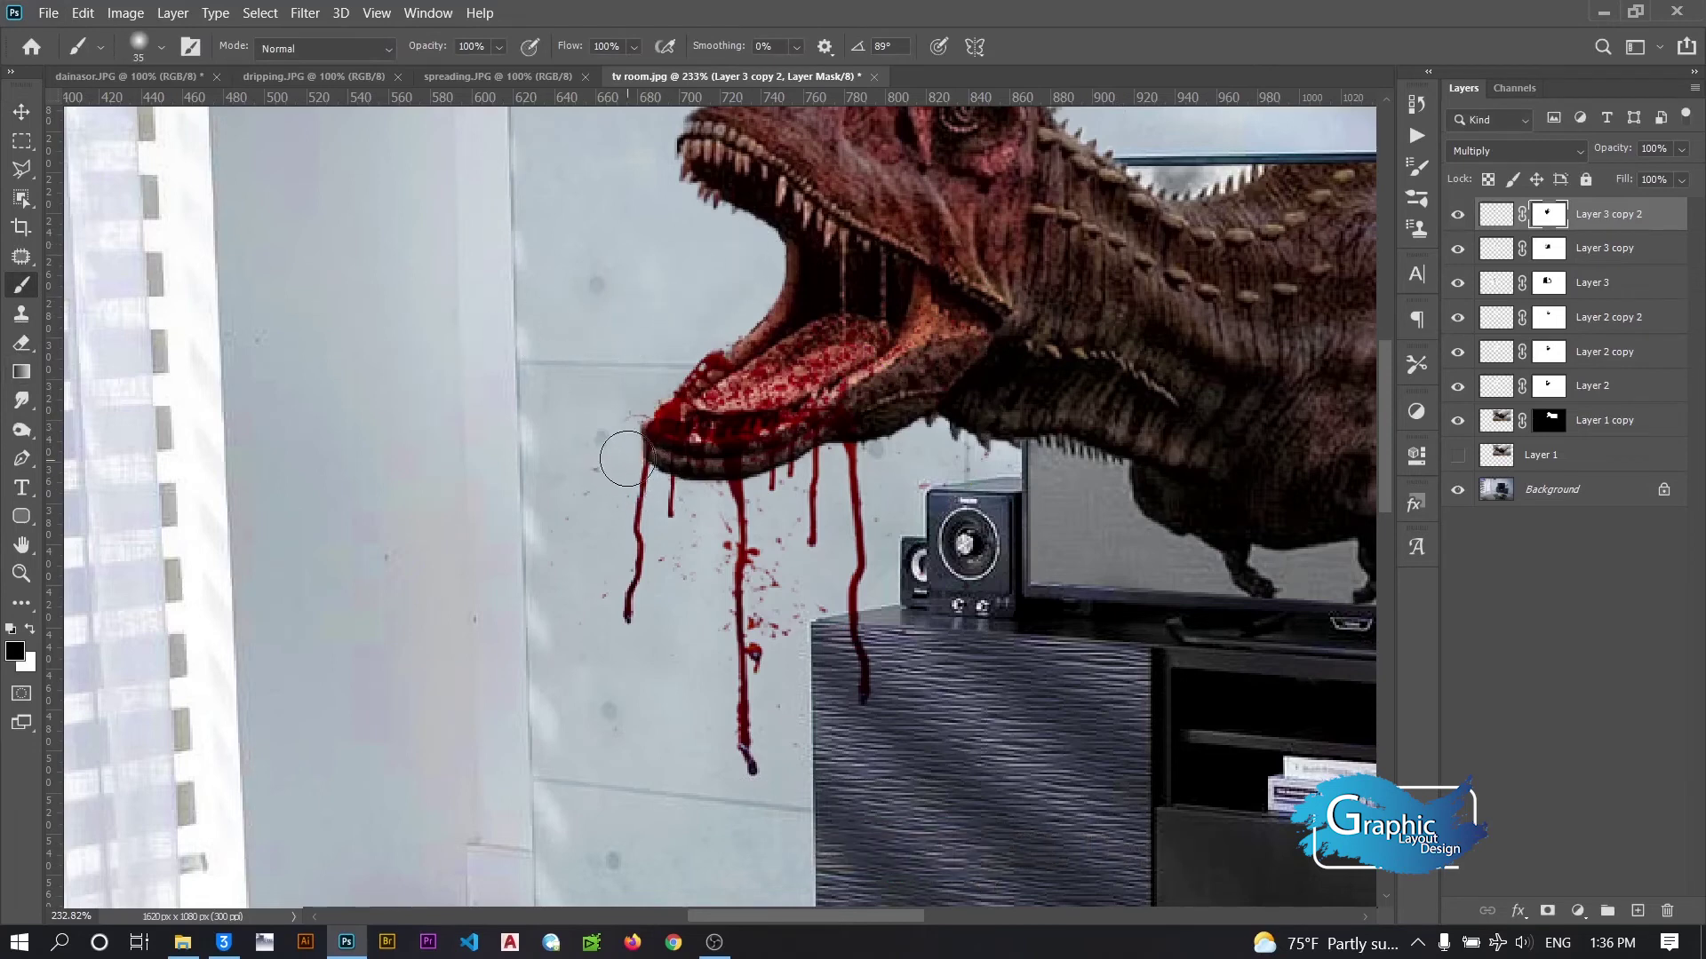
left_click(31, 112)
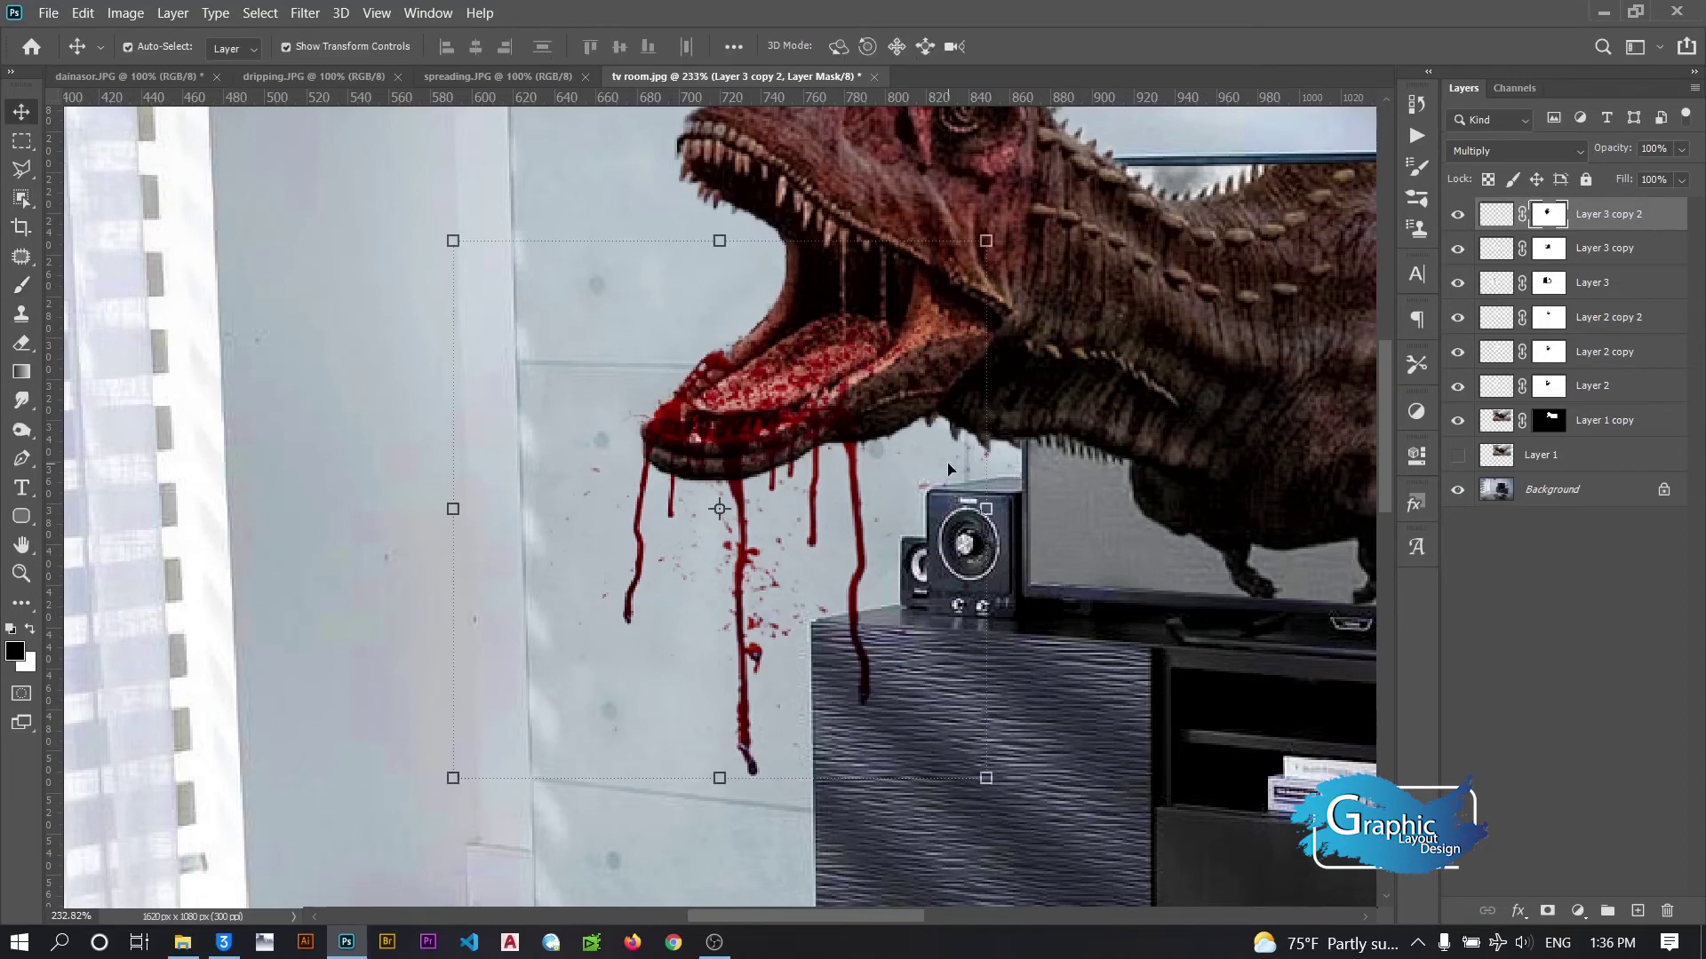
left_click_drag(989, 483, 863, 480)
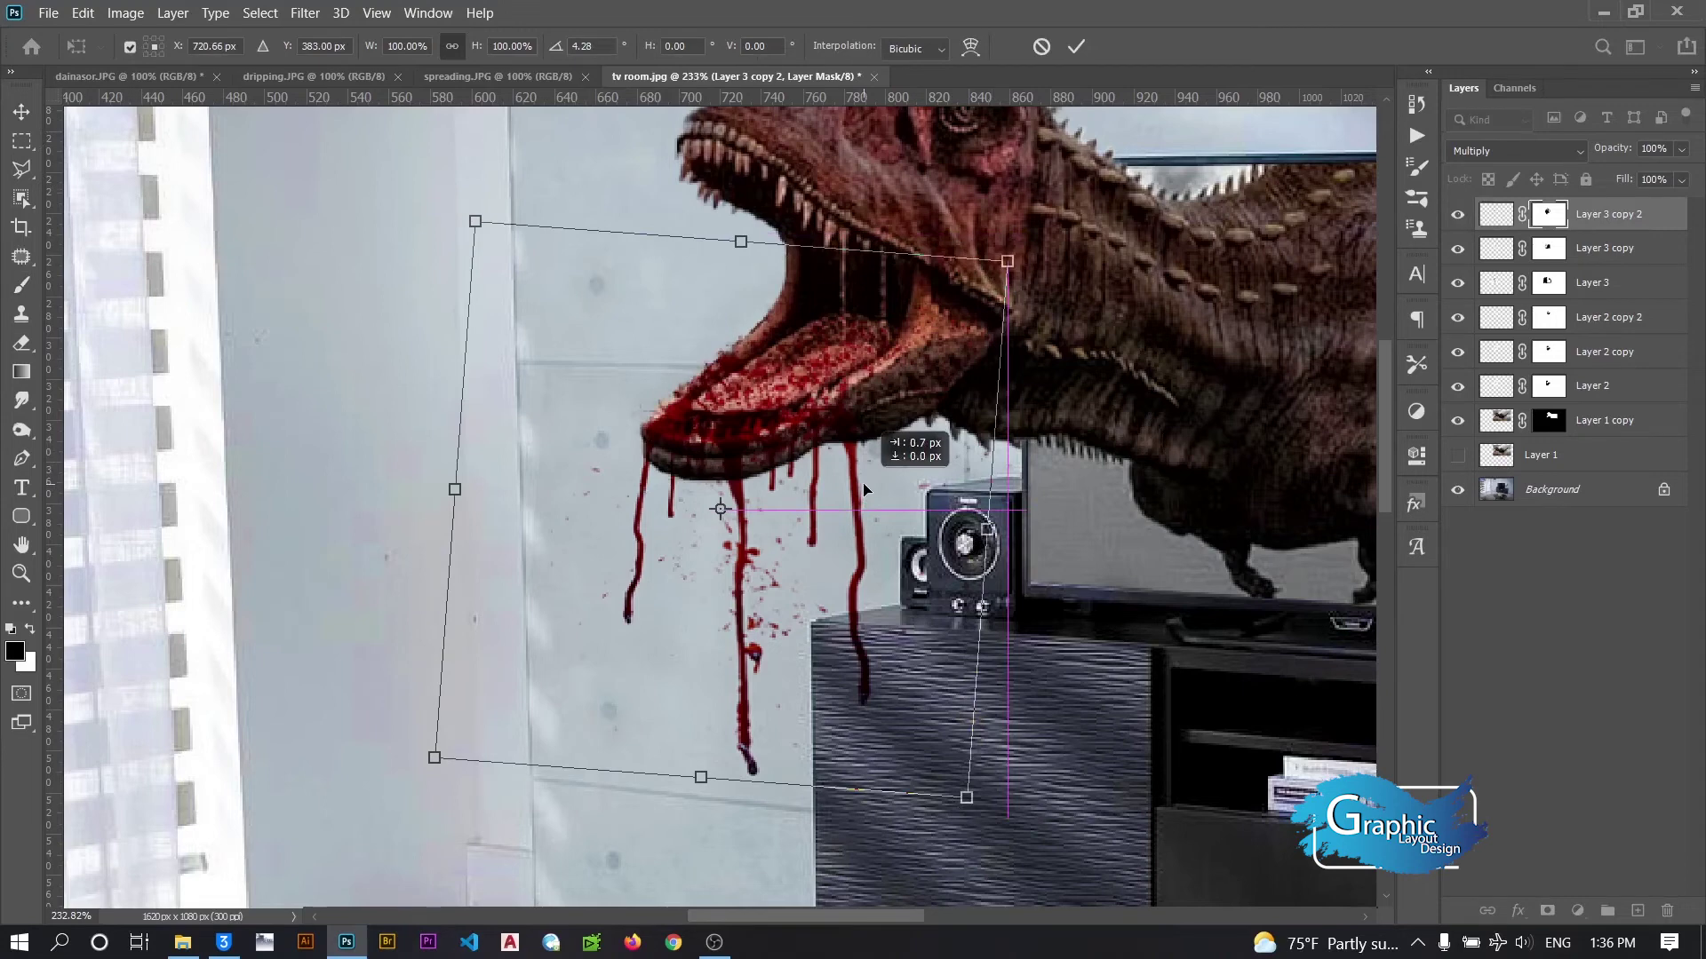
left_click(1075, 49)
left_click(1466, 258)
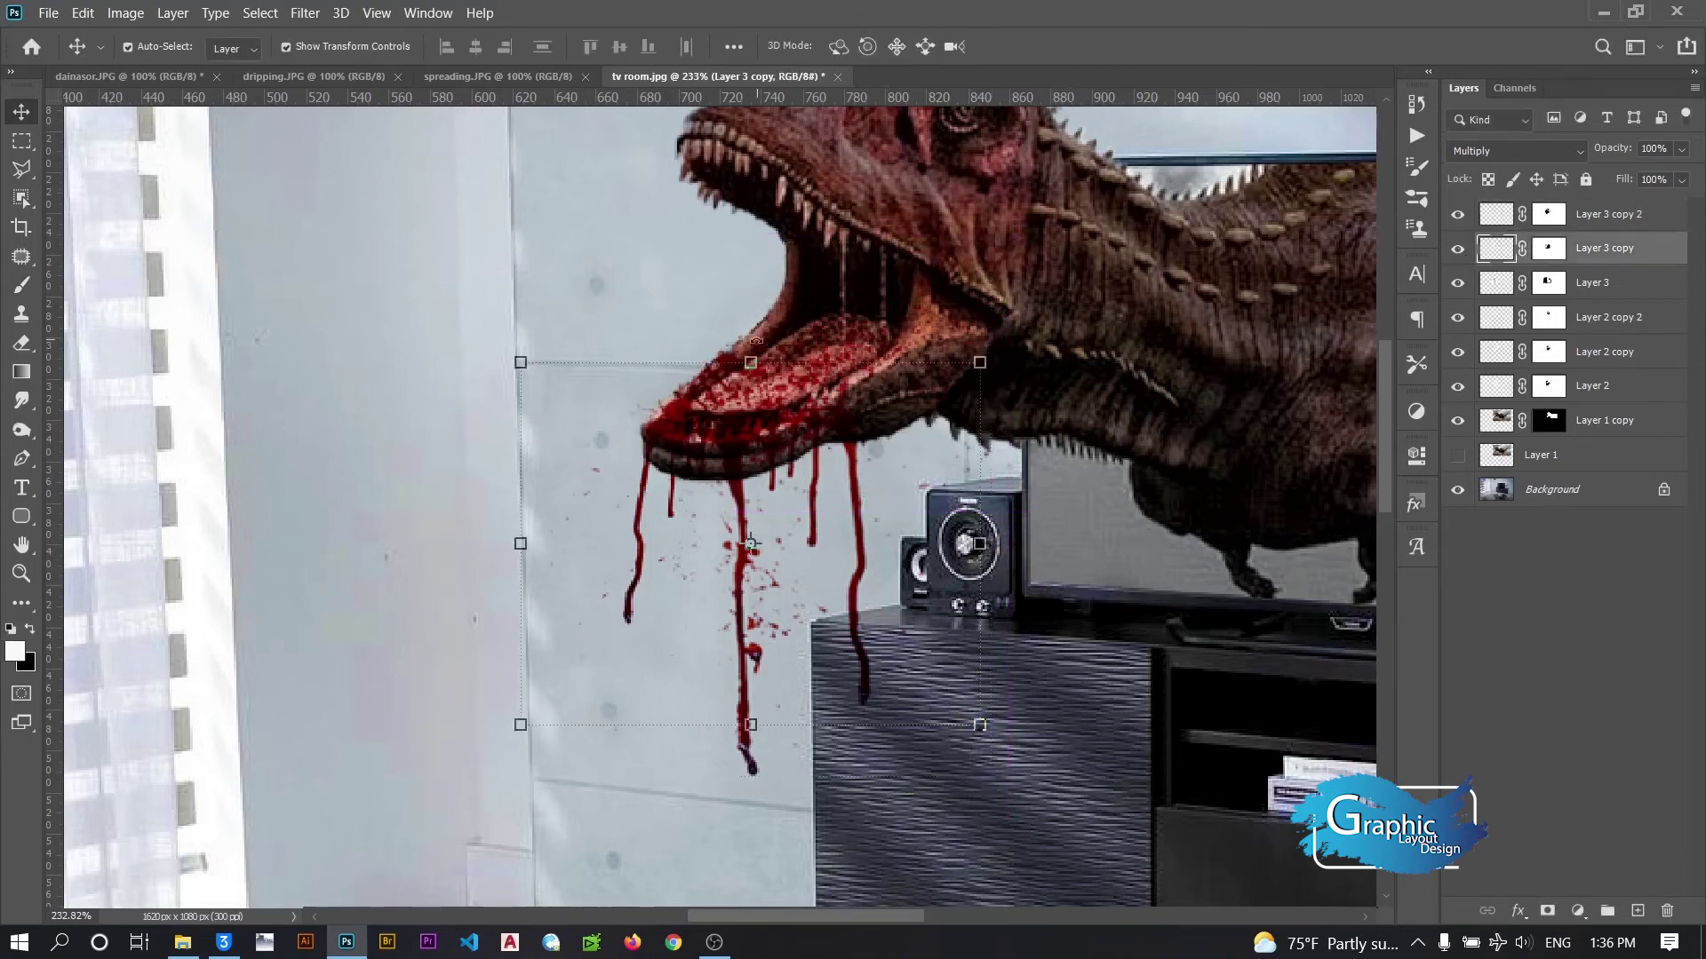
Rotate Layer 3 copy's blood drips to about -9° under the jaw and commit
mouse_move(756, 341)
left_mouse_down()
mouse_move(924, 255)
mouse_move(902, 267)
left_mouse_up()
left_click_drag(736, 403, 737, 399)
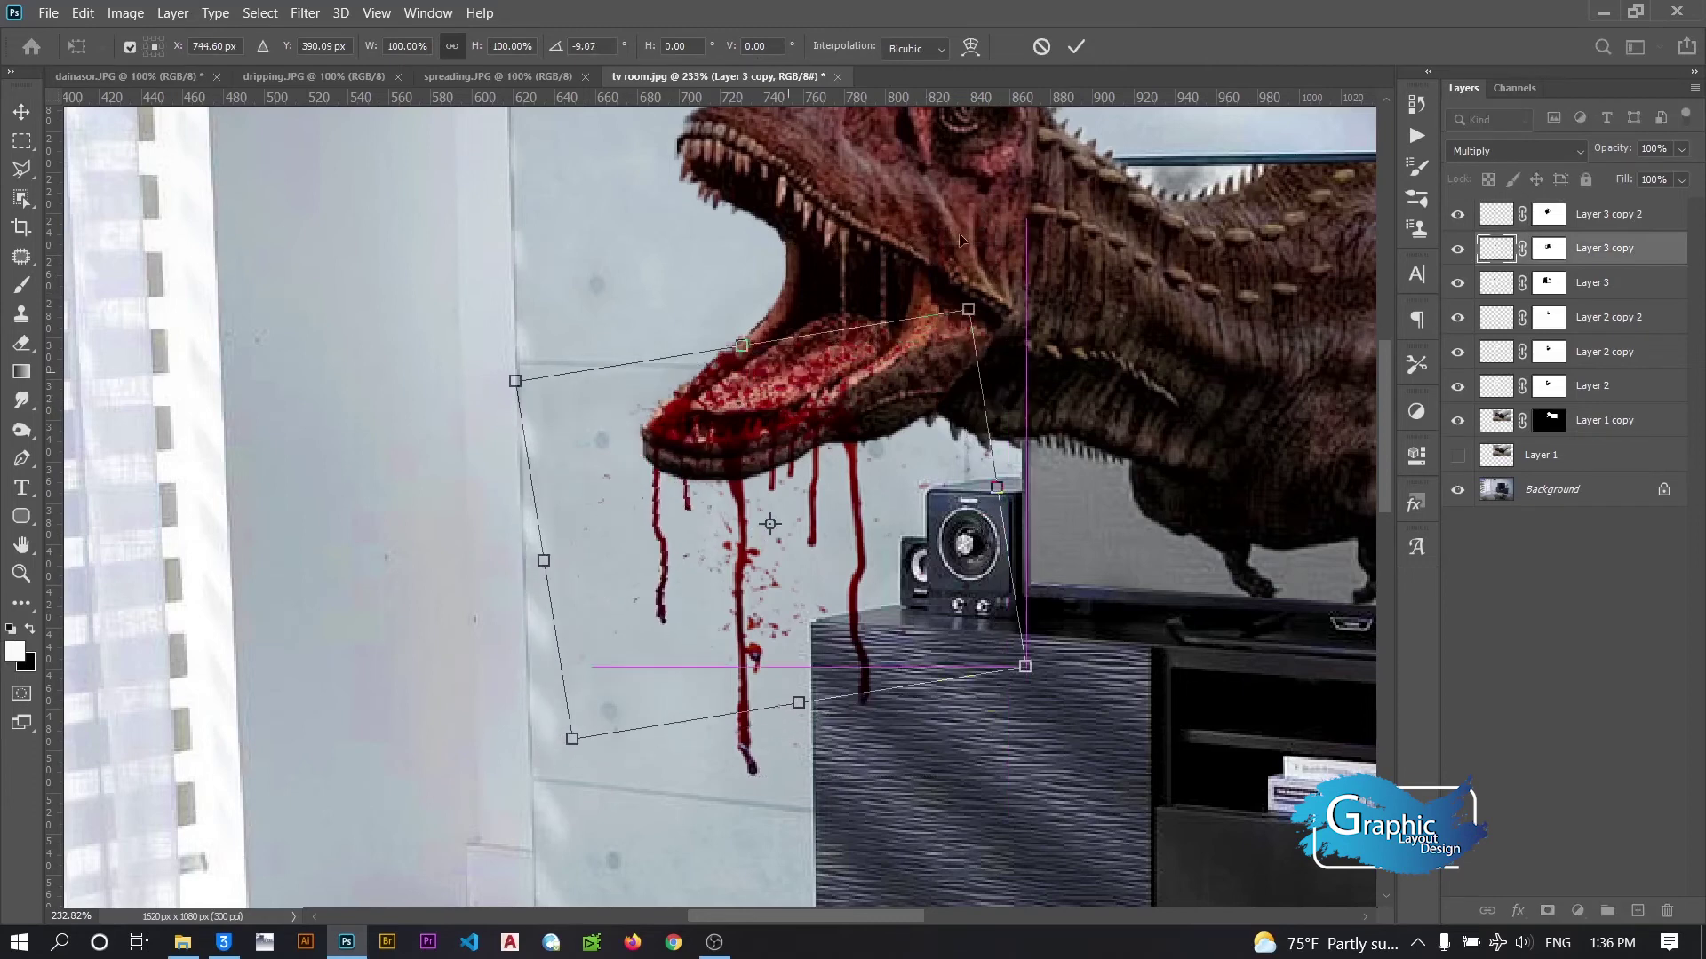
left_click(1076, 46)
Fit the image to the window, then zoom in close on the dinosaur's mouth
left_click(22, 573)
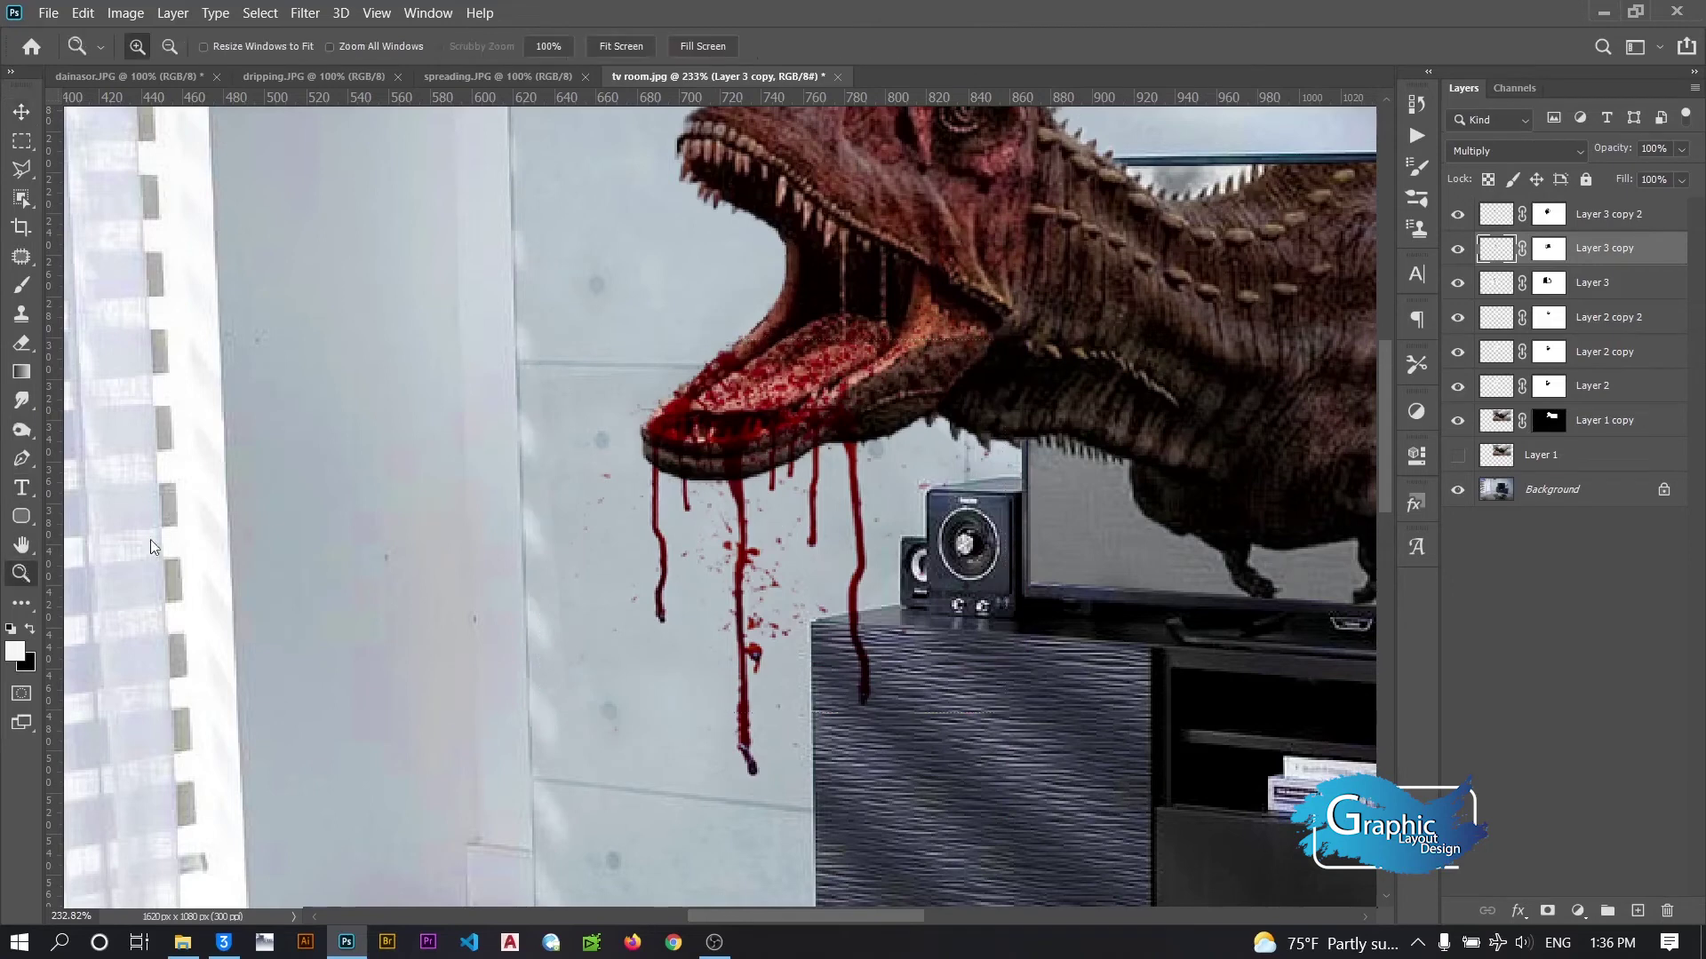
right_click(562, 460)
left_click(605, 475)
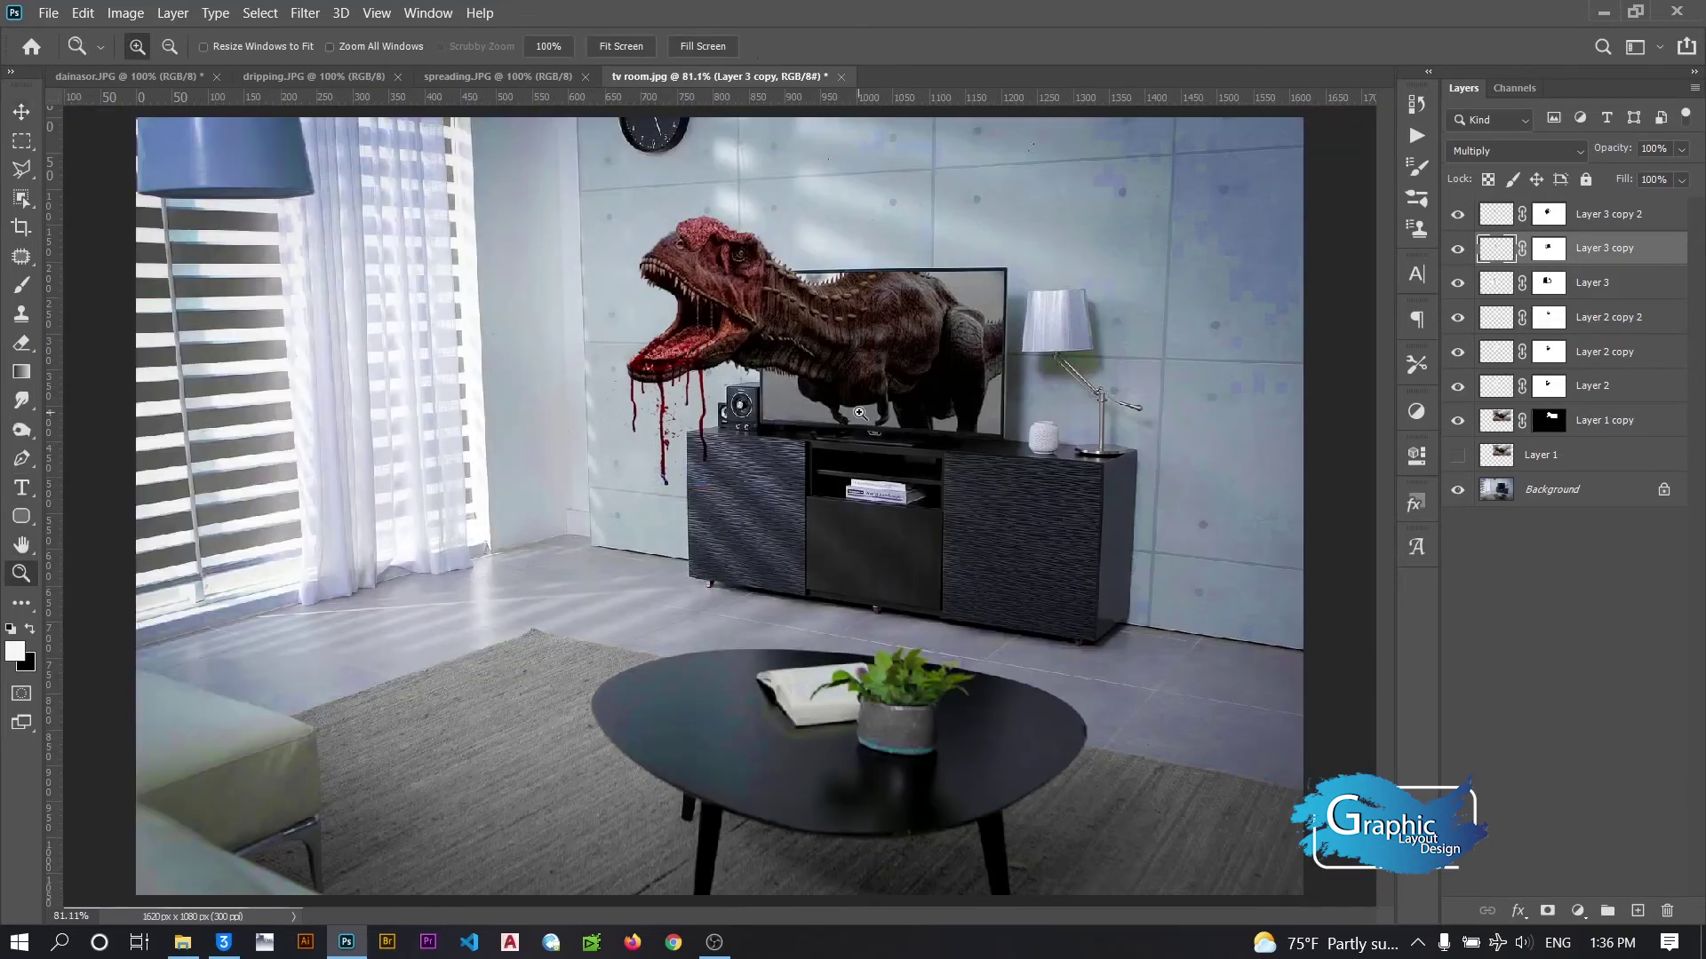
left_click(709, 338)
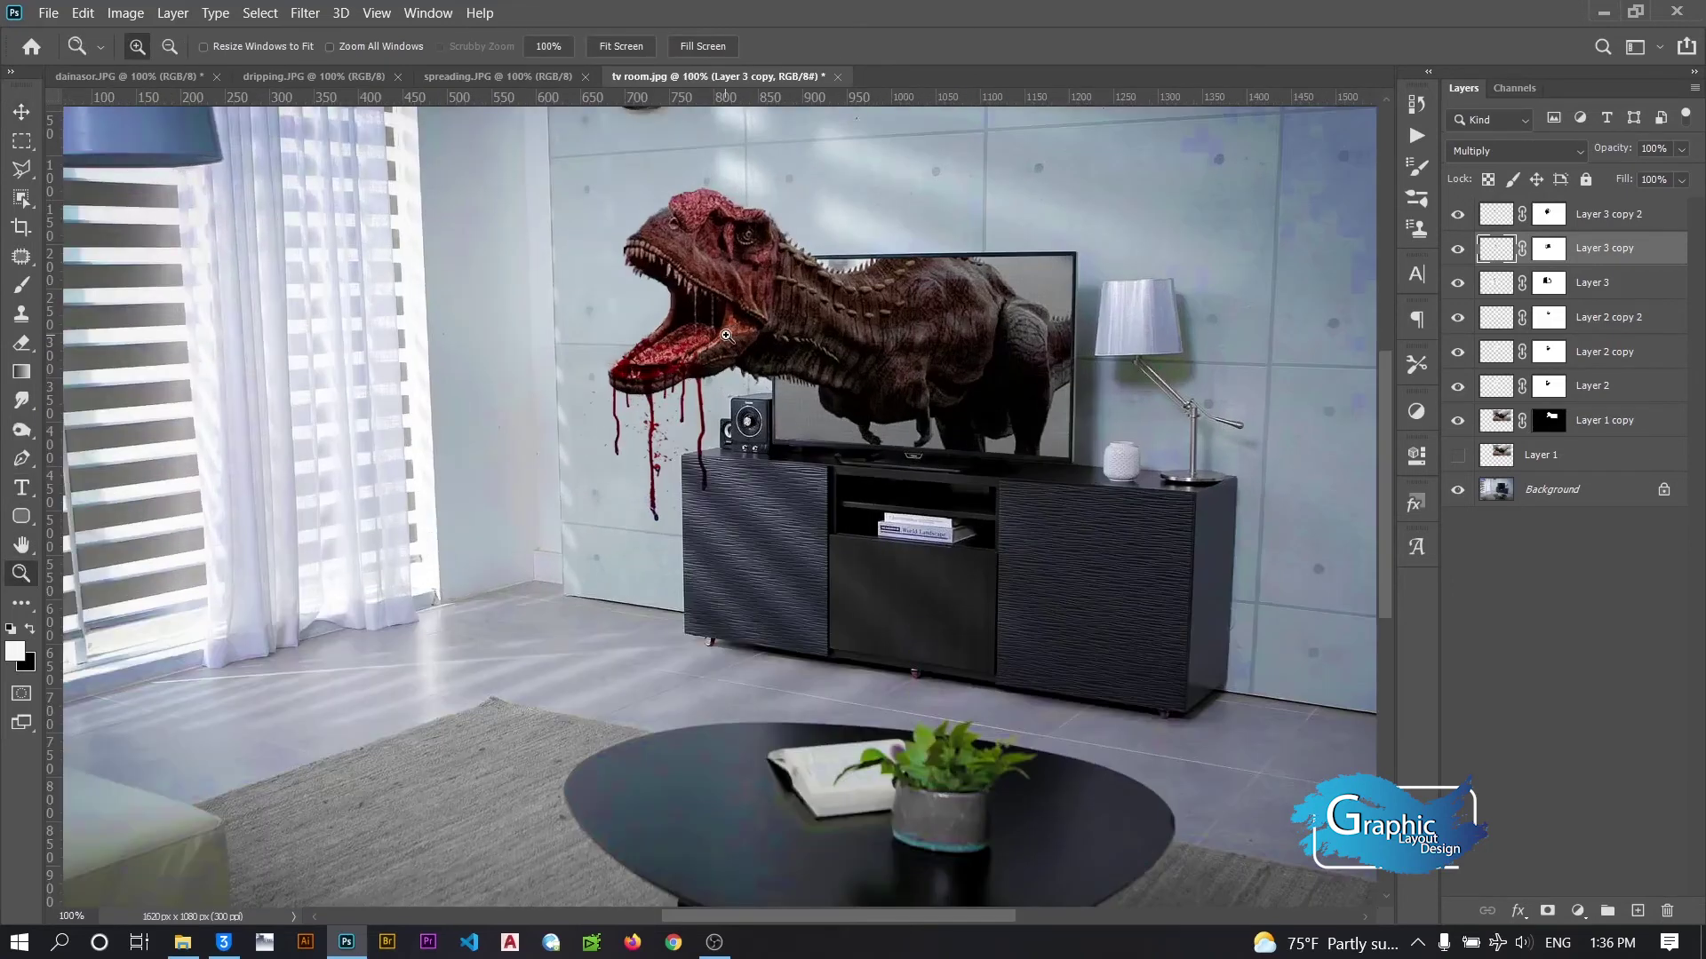
left_click(726, 336)
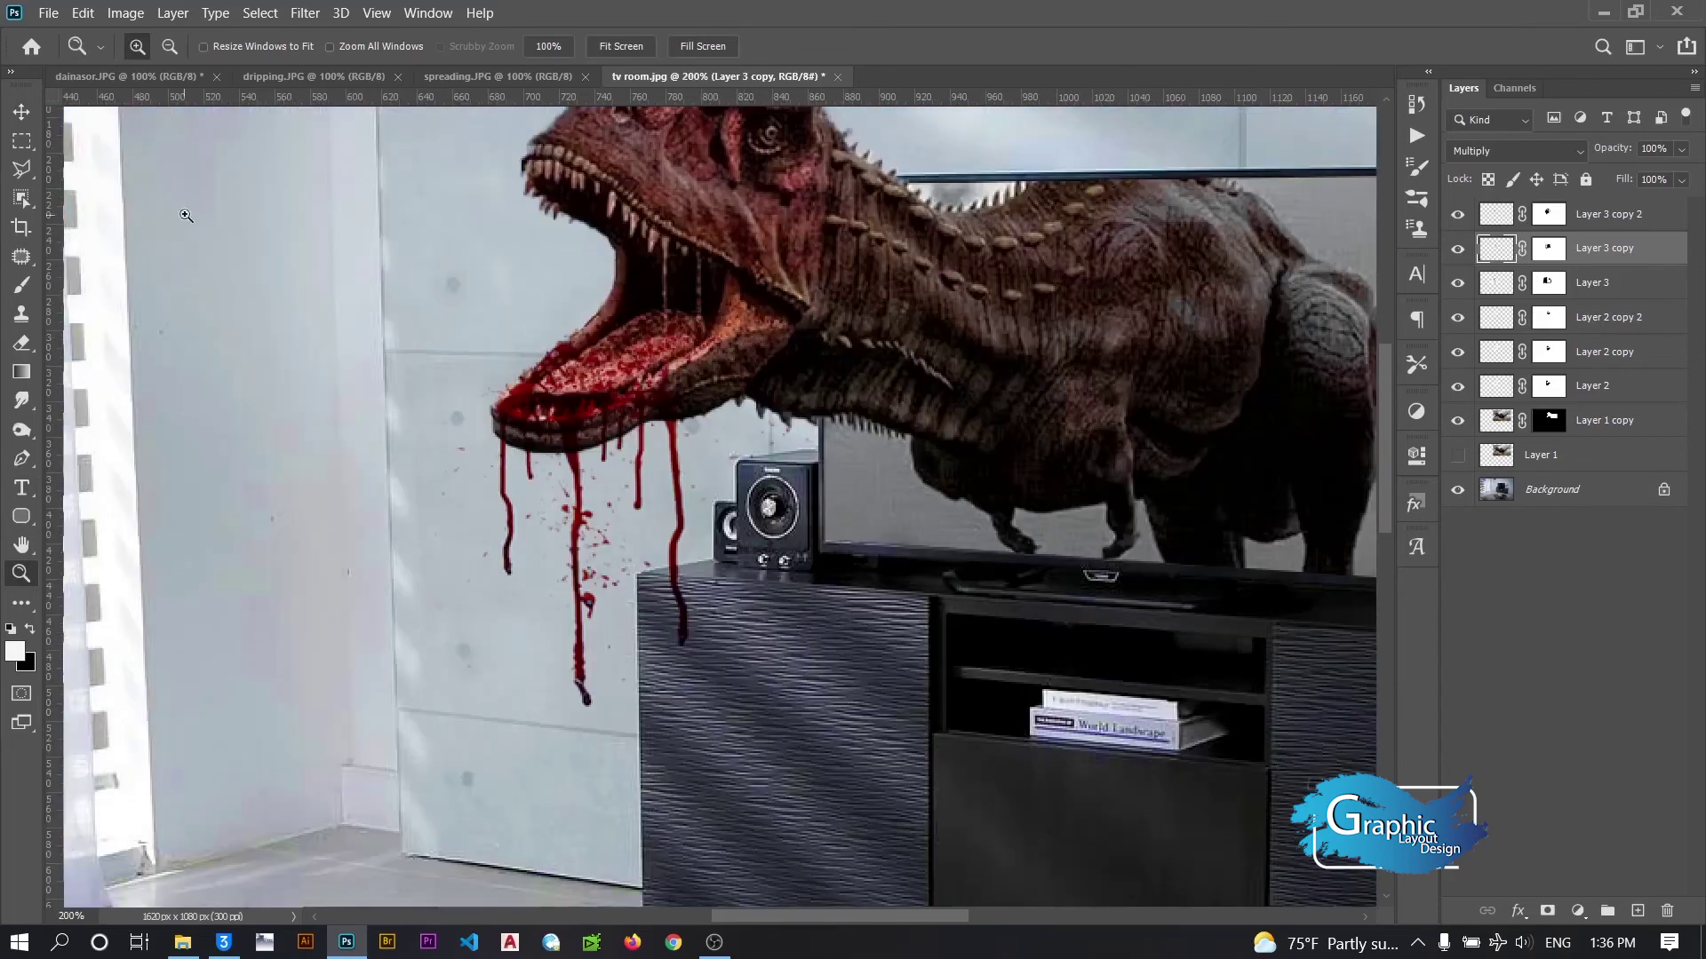
left_click(29, 117)
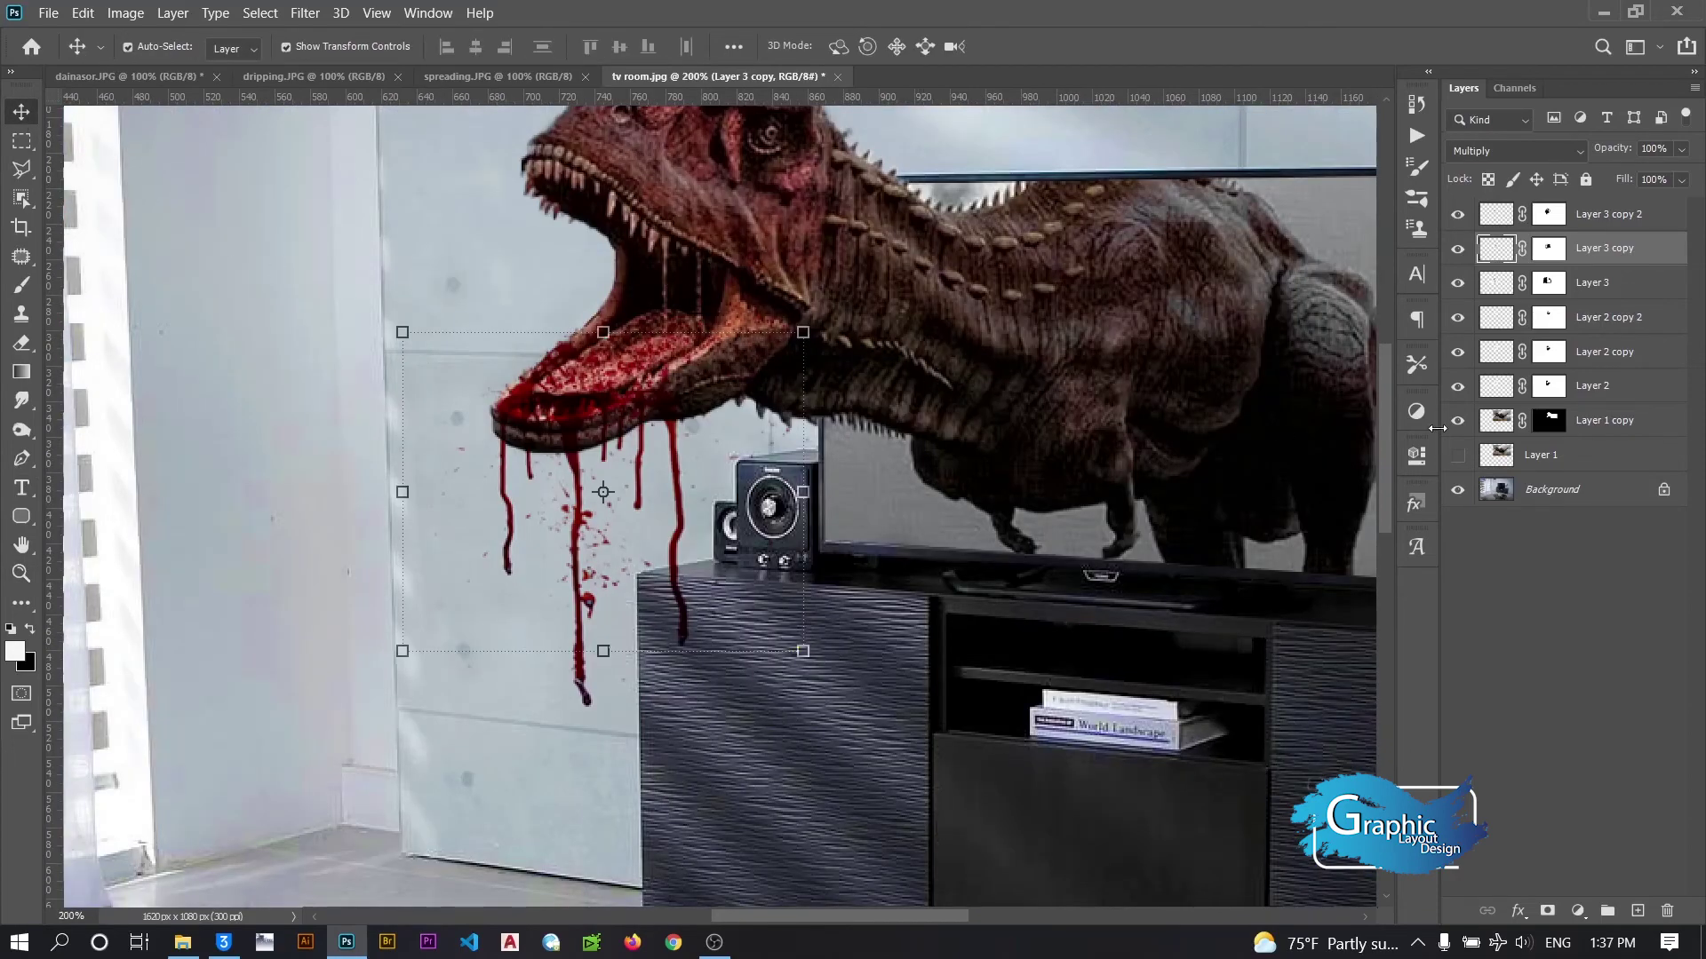
Split Layer 3's Blend If underlying shadow slider to 0/59 and narrow the highlight end
left_click(1501, 284)
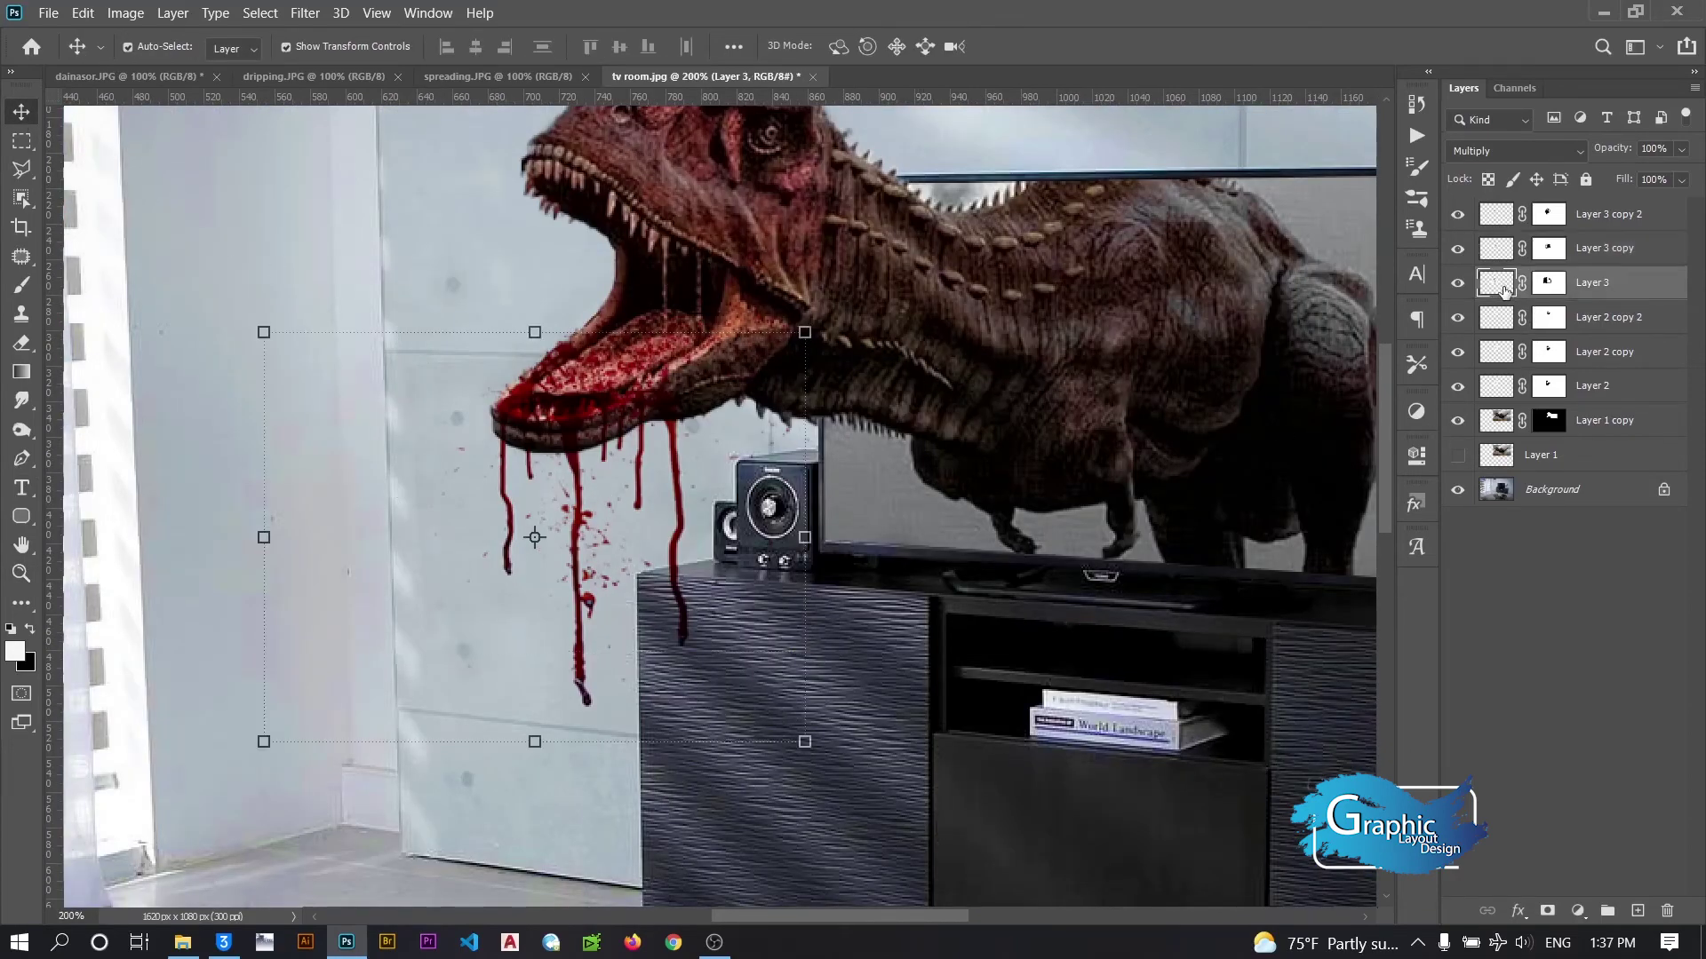
double_click(1501, 289)
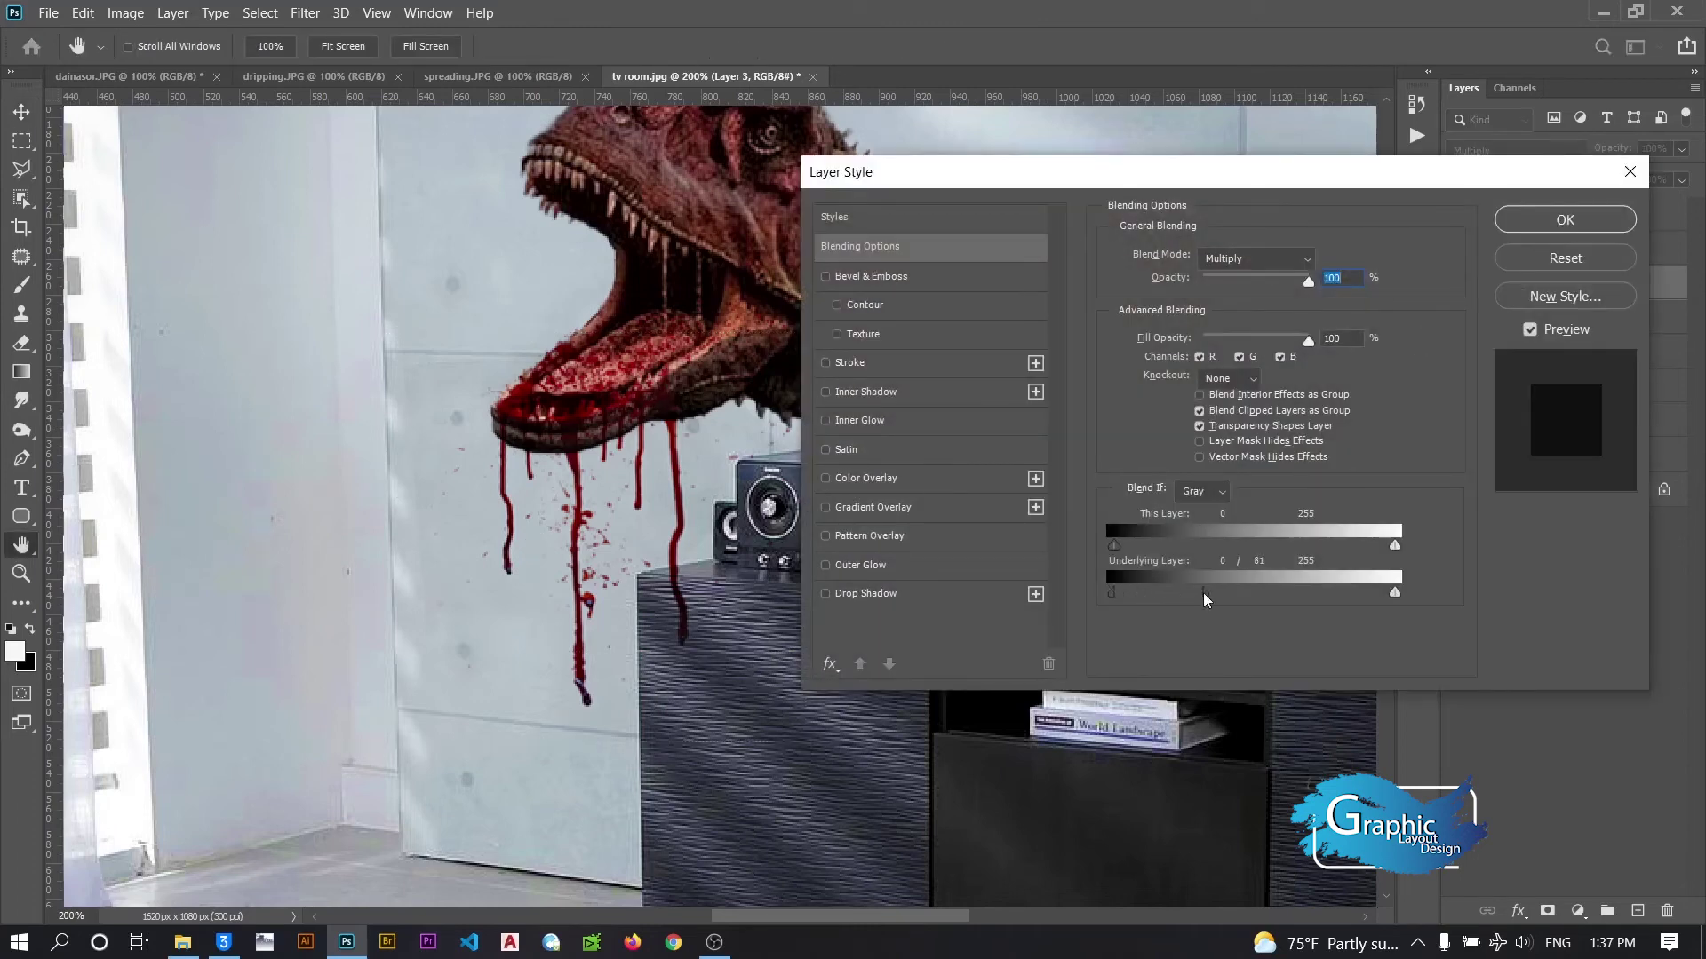
left_click_drag(1225, 594, 1180, 593)
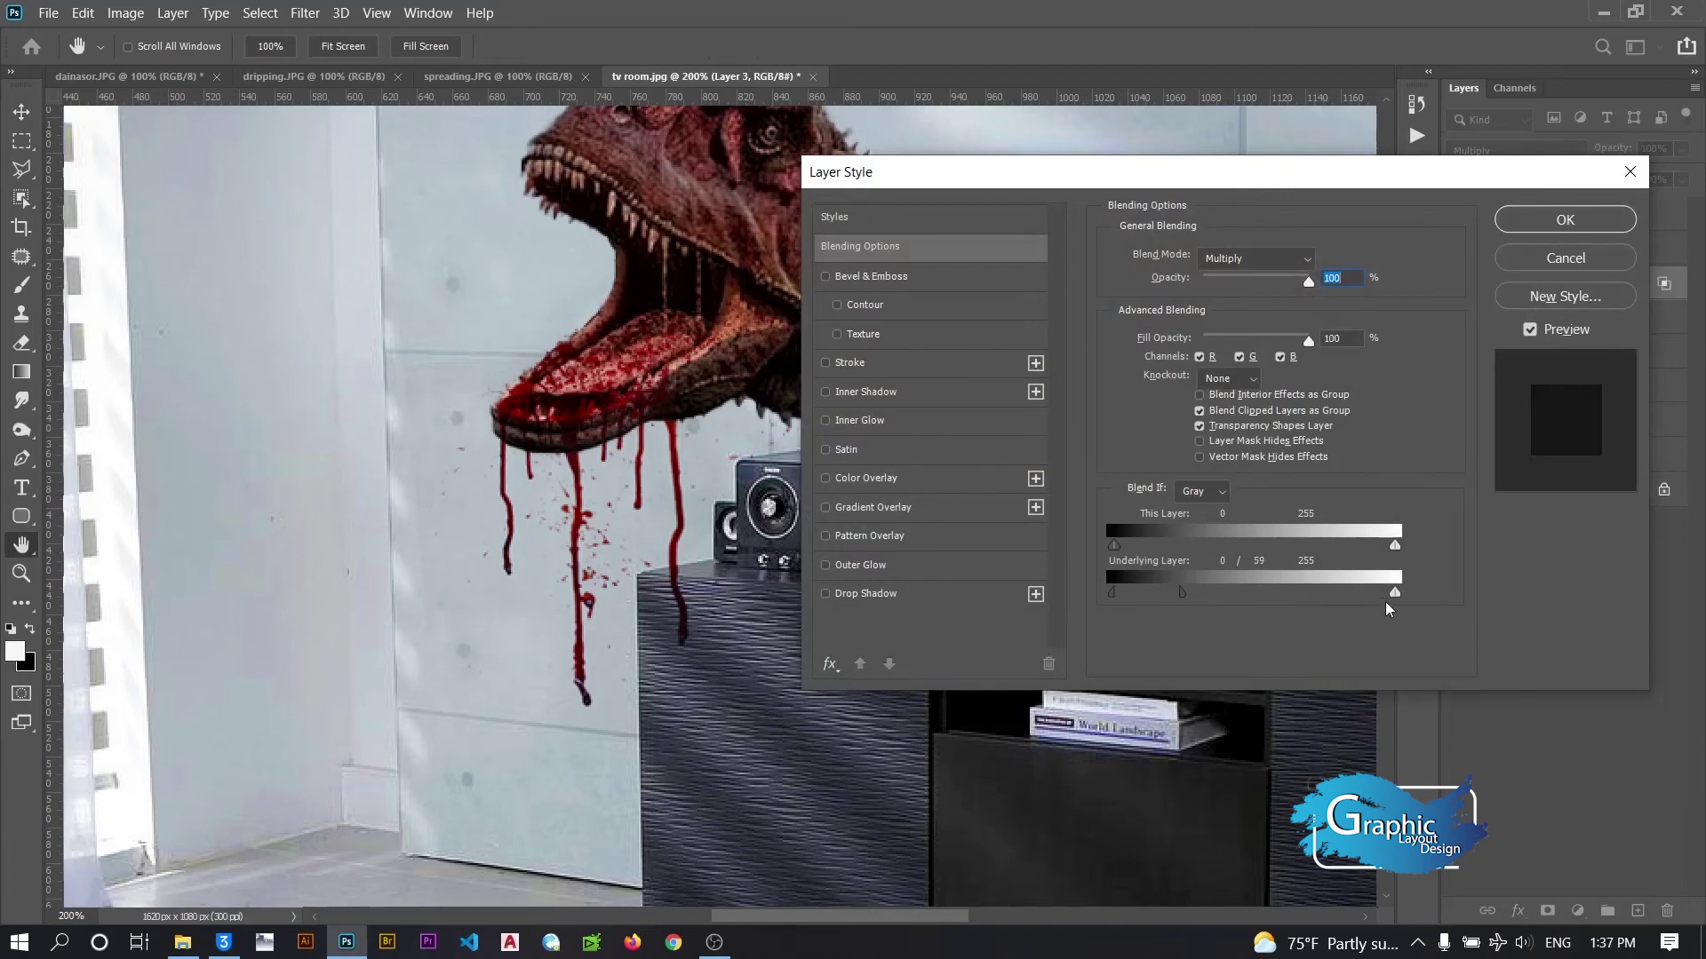
mouse_move(1338, 593)
left_mouse_down()
mouse_move(1298, 594)
mouse_move(1406, 558)
left_mouse_up()
left_click(1565, 219)
Fit the image to the window, zoom out, then zoom in on the dinosaur area
key("z")
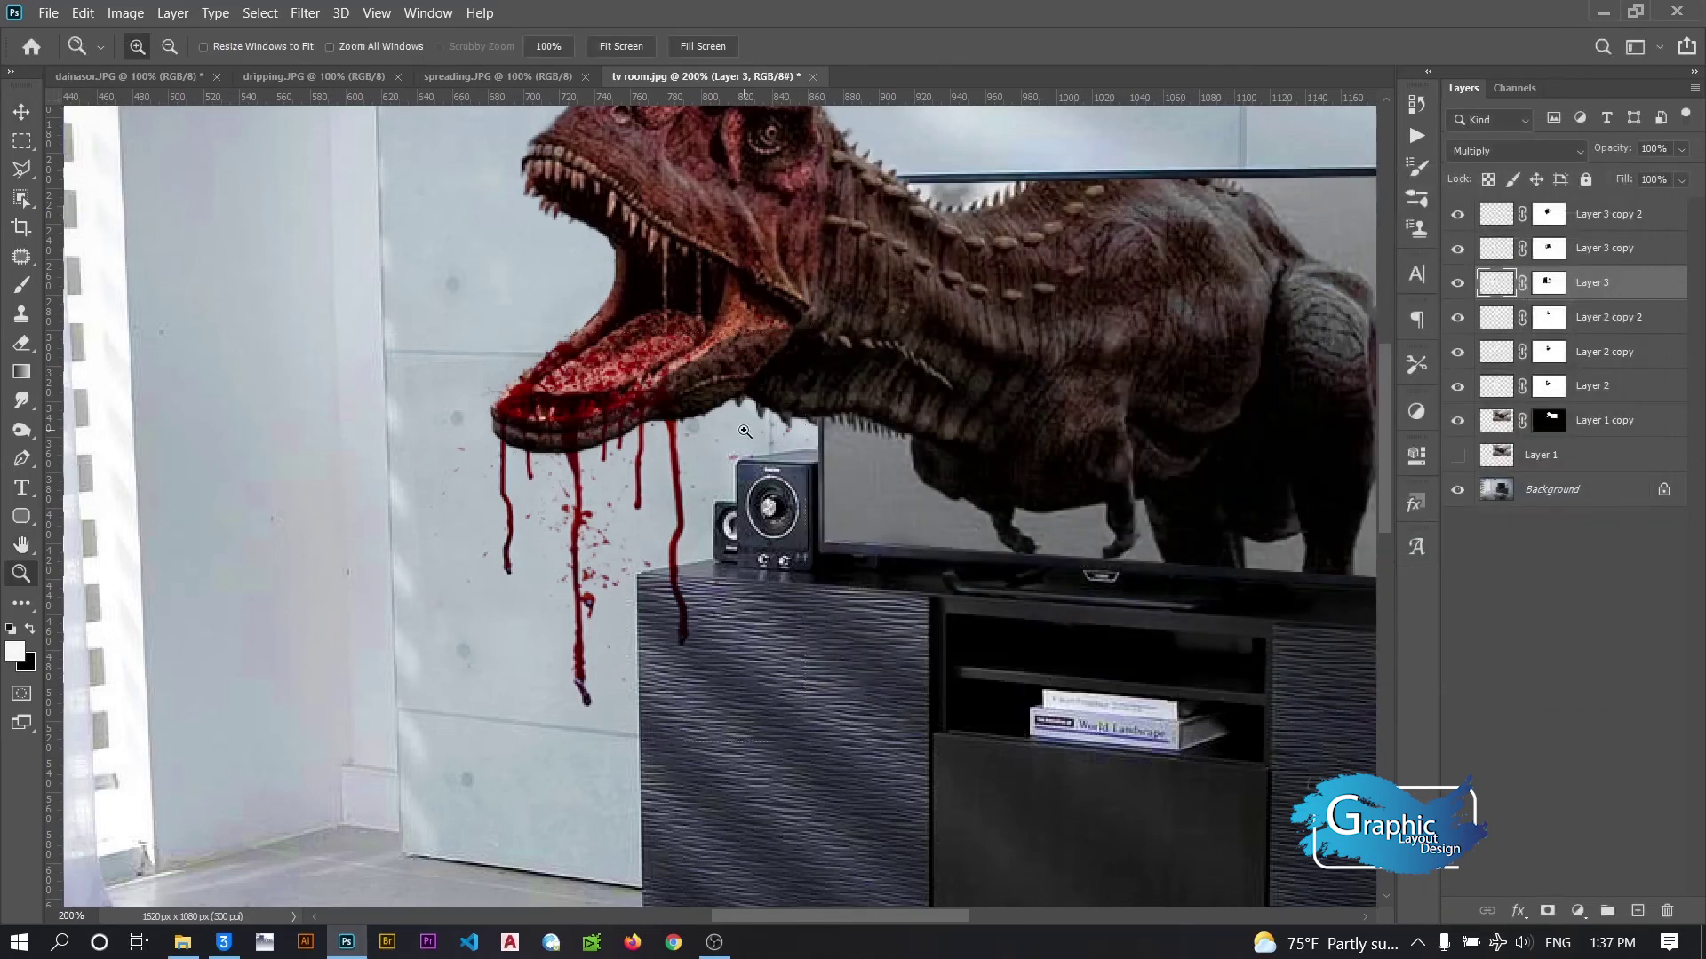
right_click(737, 426)
left_click(799, 445)
right_click(765, 433)
left_click(838, 557)
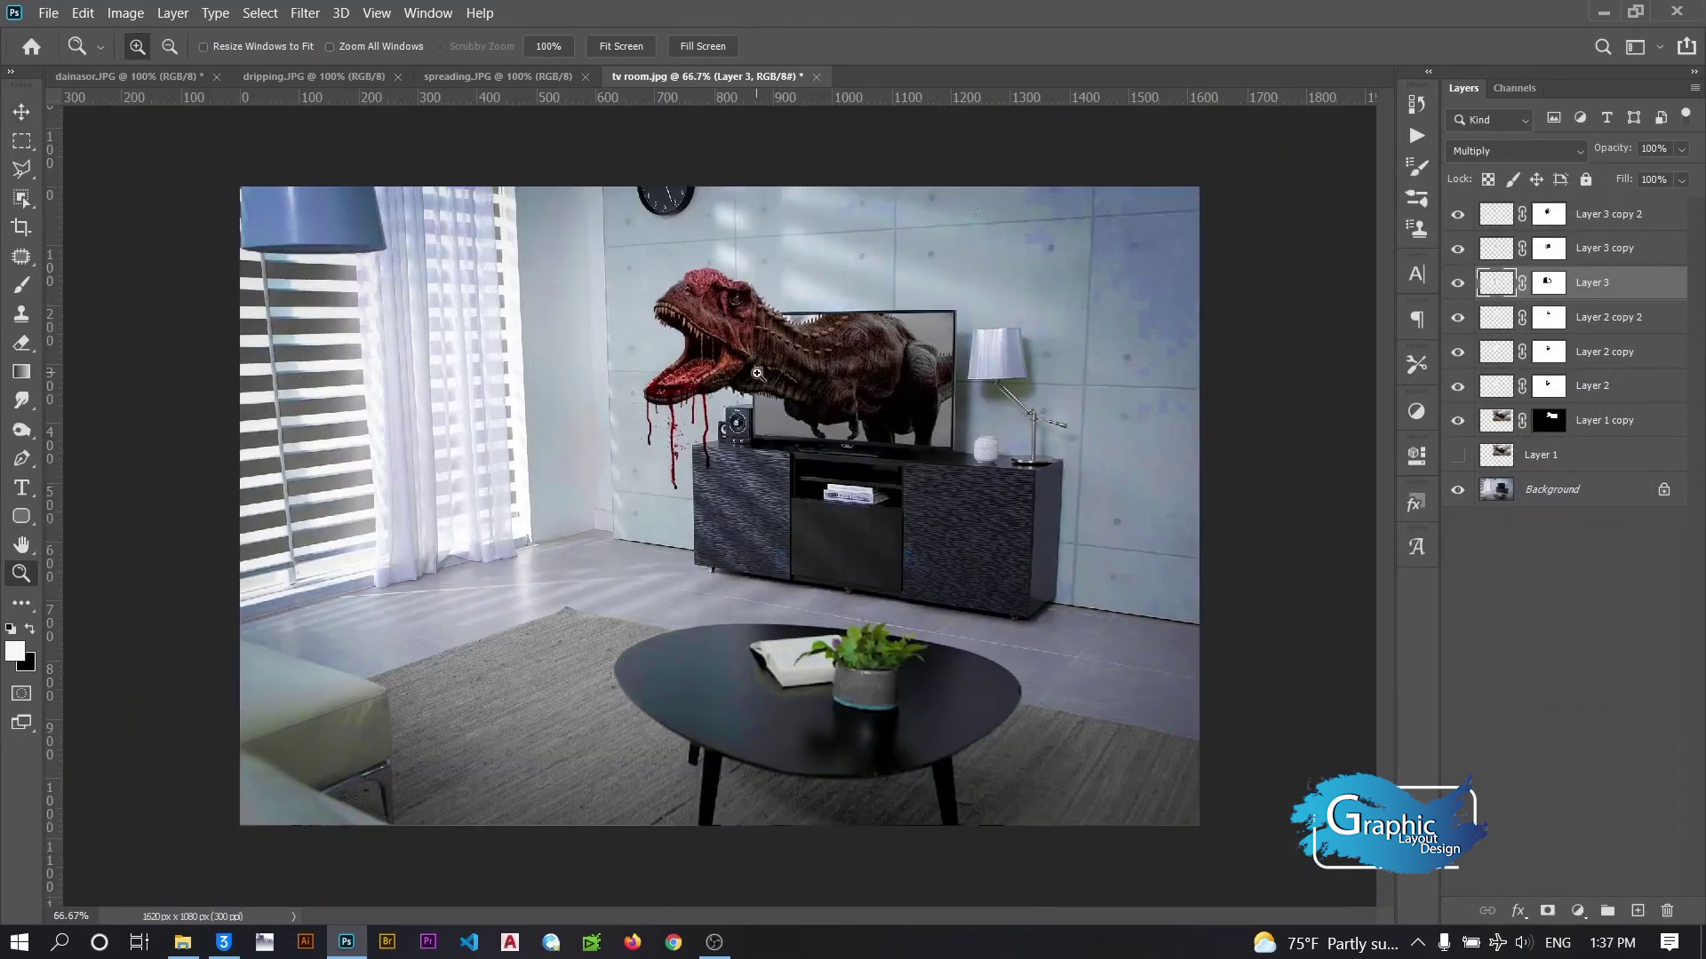
left_click(603, 347)
left_click(22, 112)
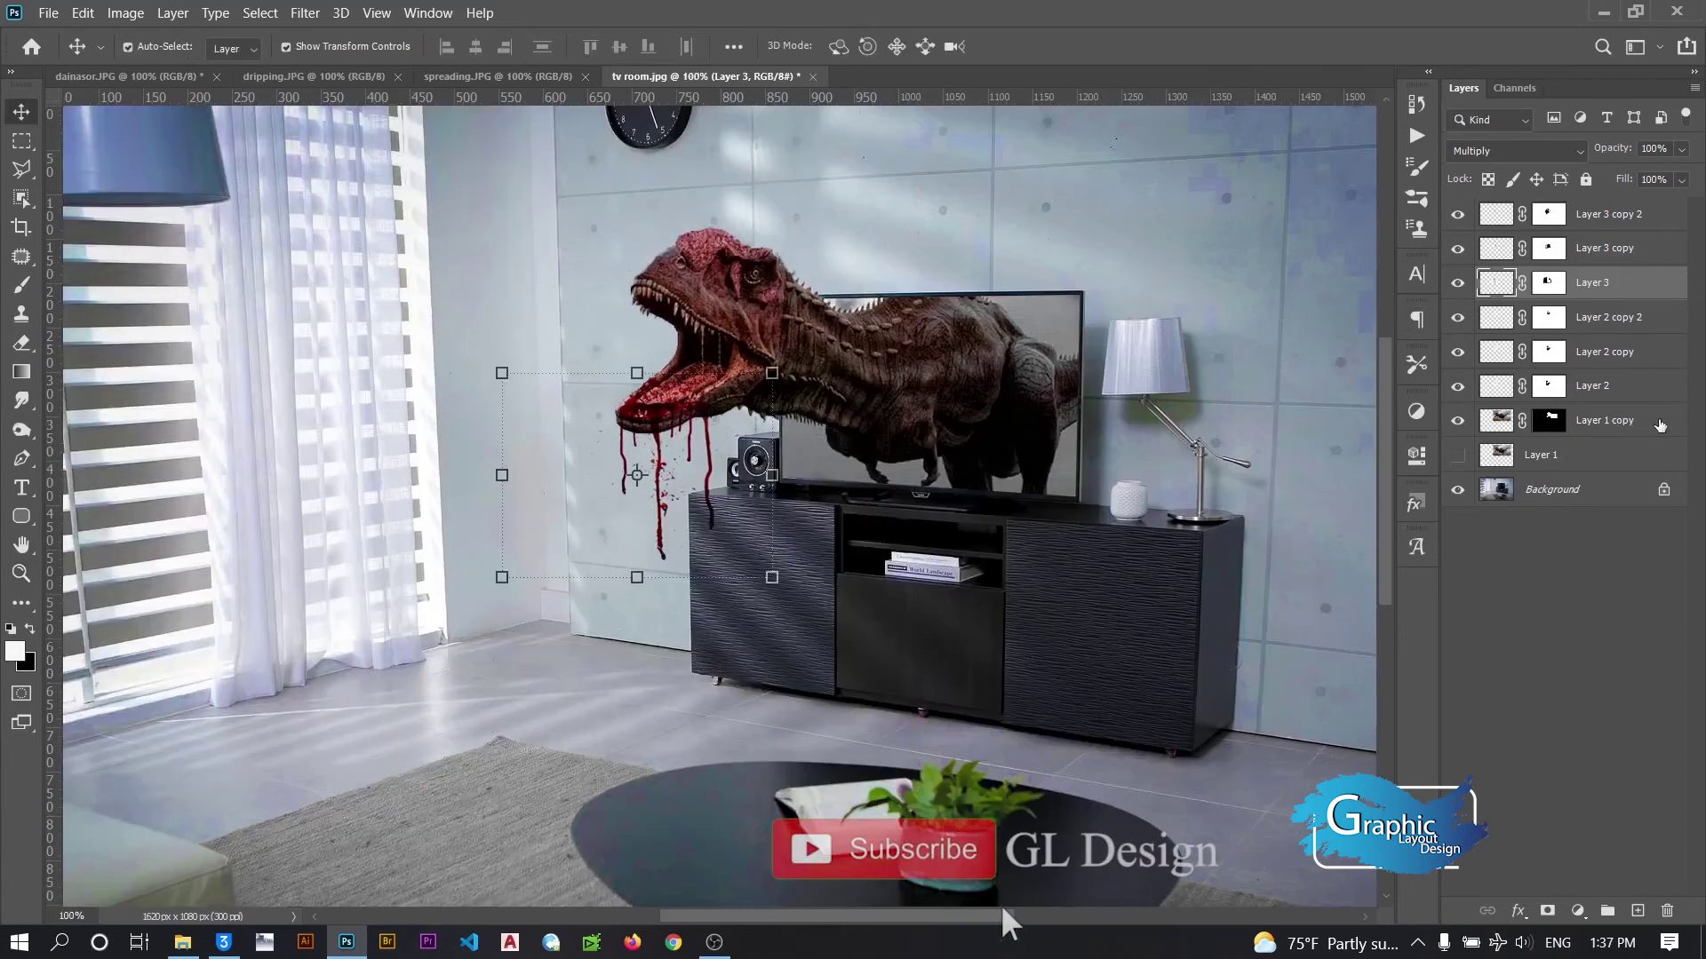
Apply Match Color to the Background with source tv room.jpg and layer Layer 1 copy
left_click(1502, 420)
left_click(1553, 489)
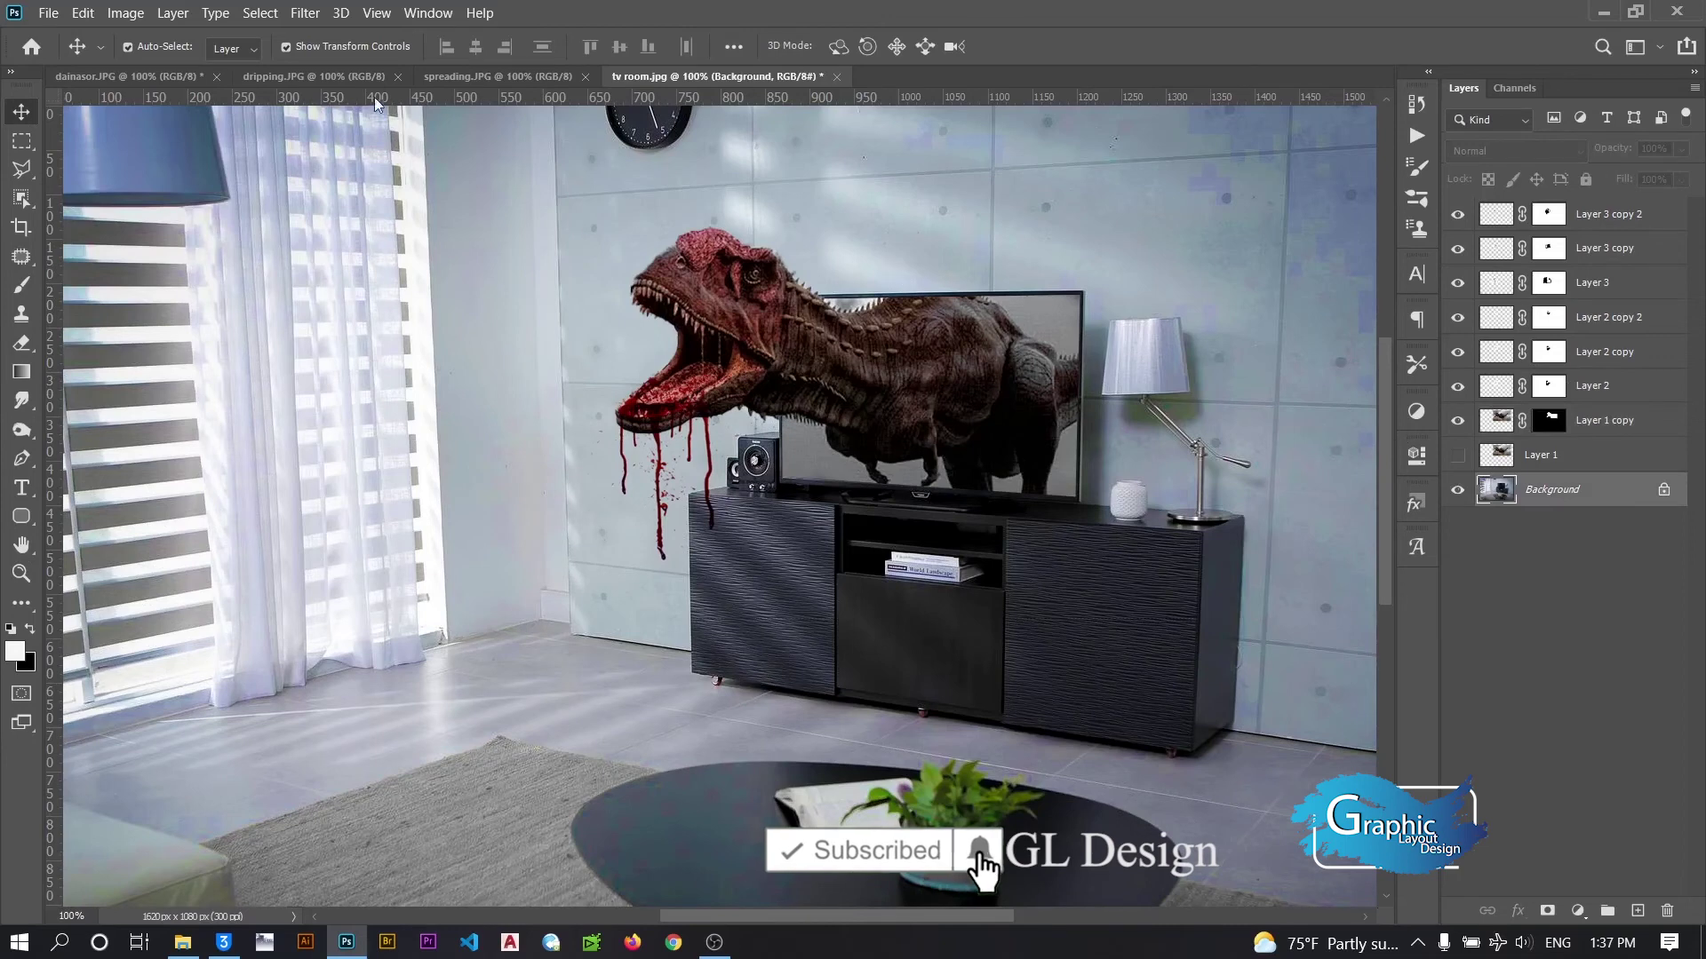
left_click(137, 13)
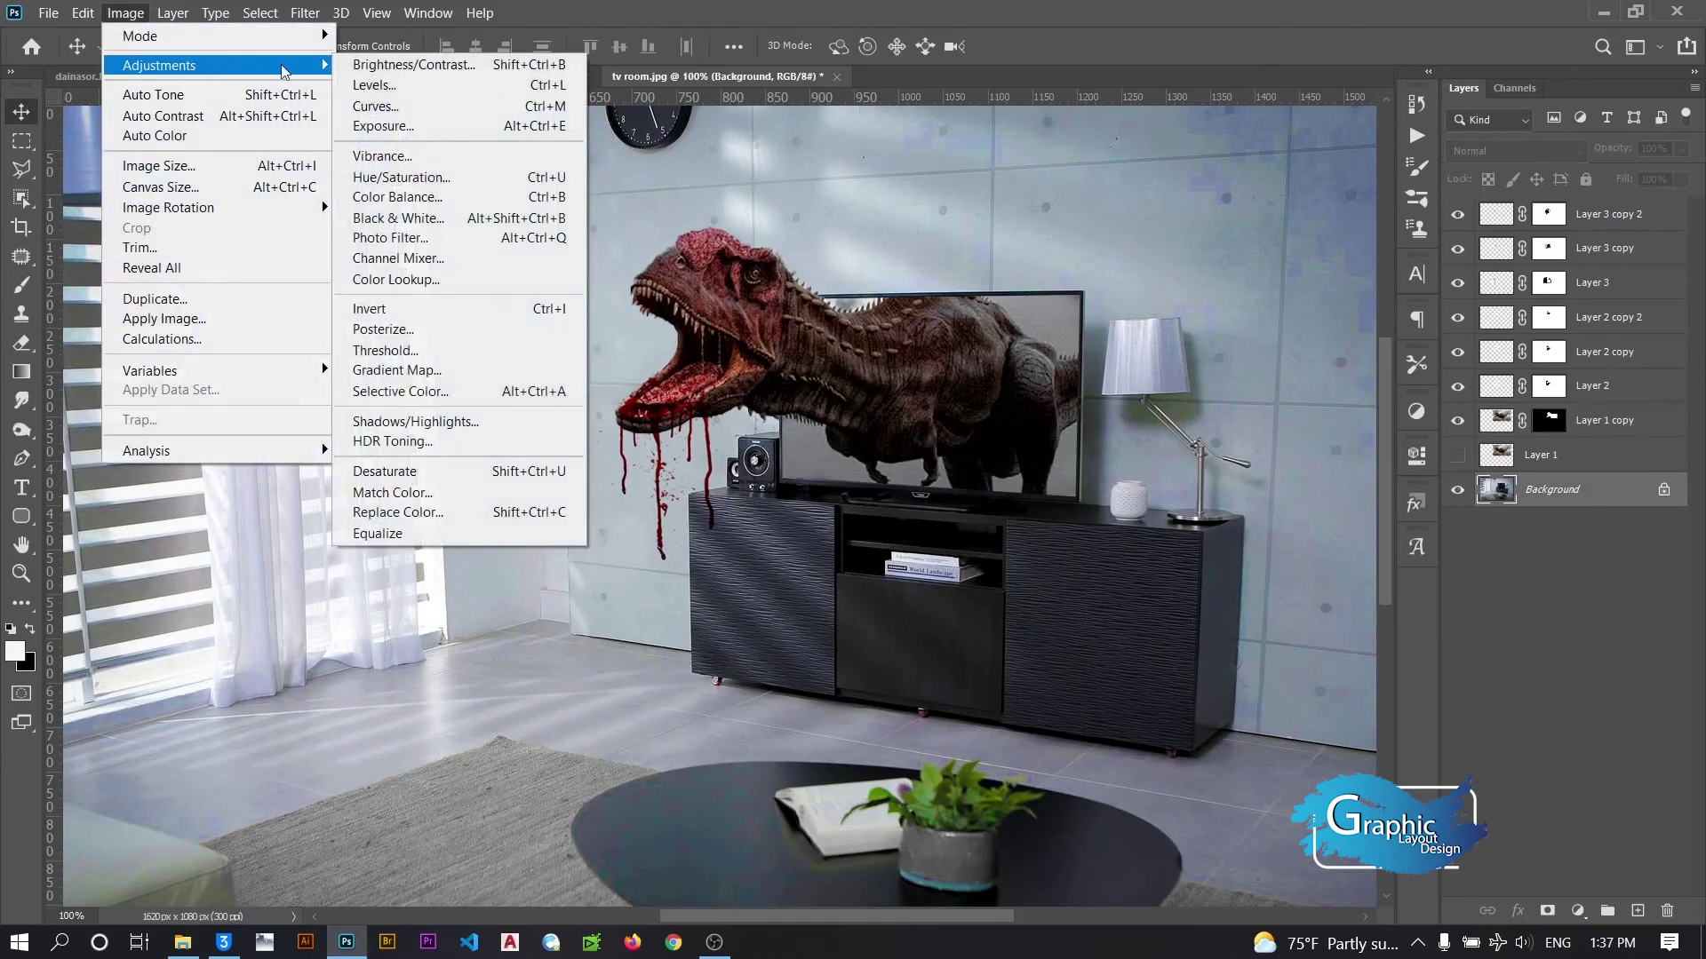
mouse_move(159, 65)
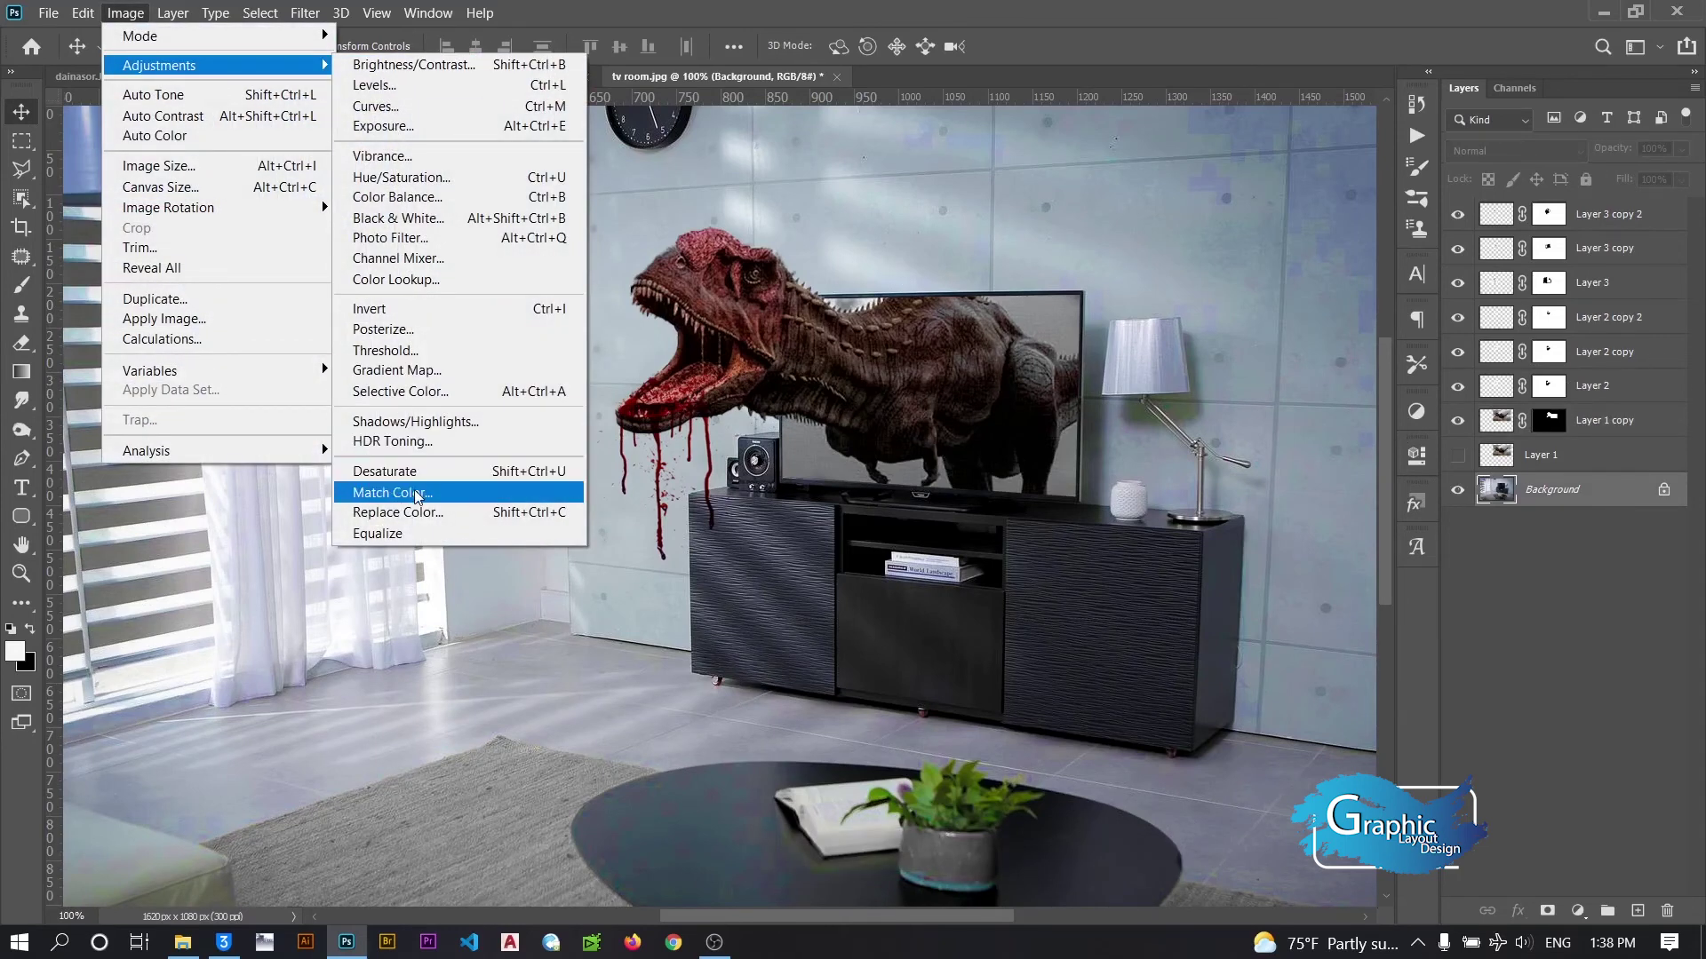
left_click(409, 491)
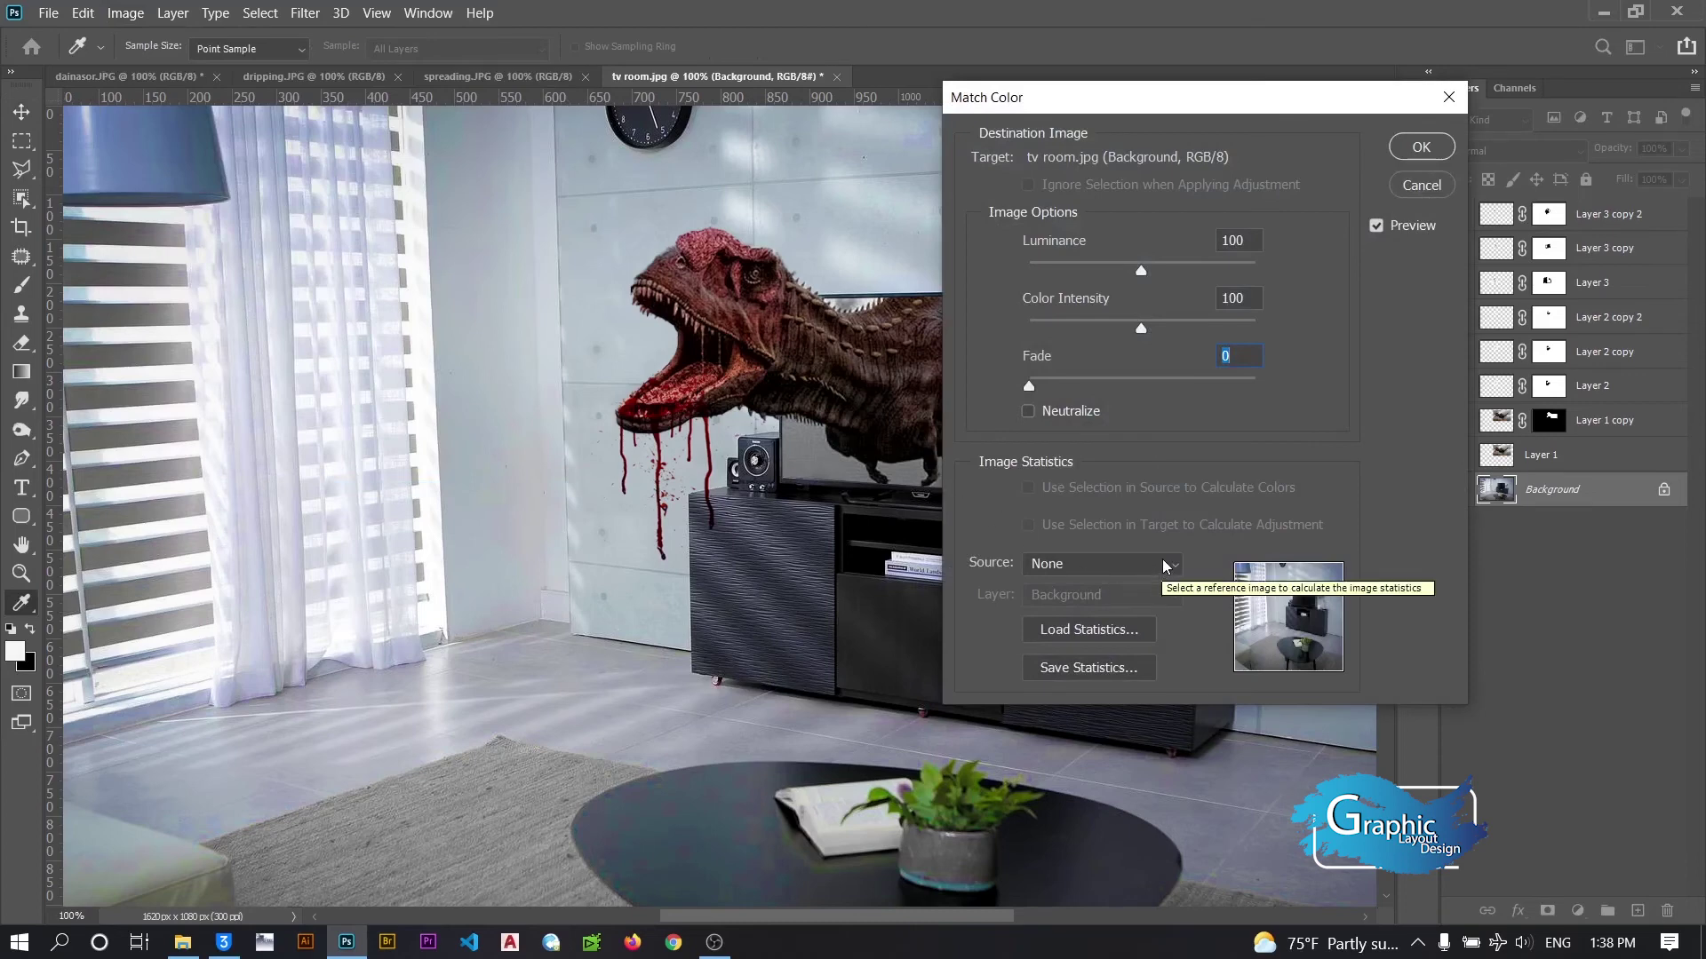
left_click(1165, 566)
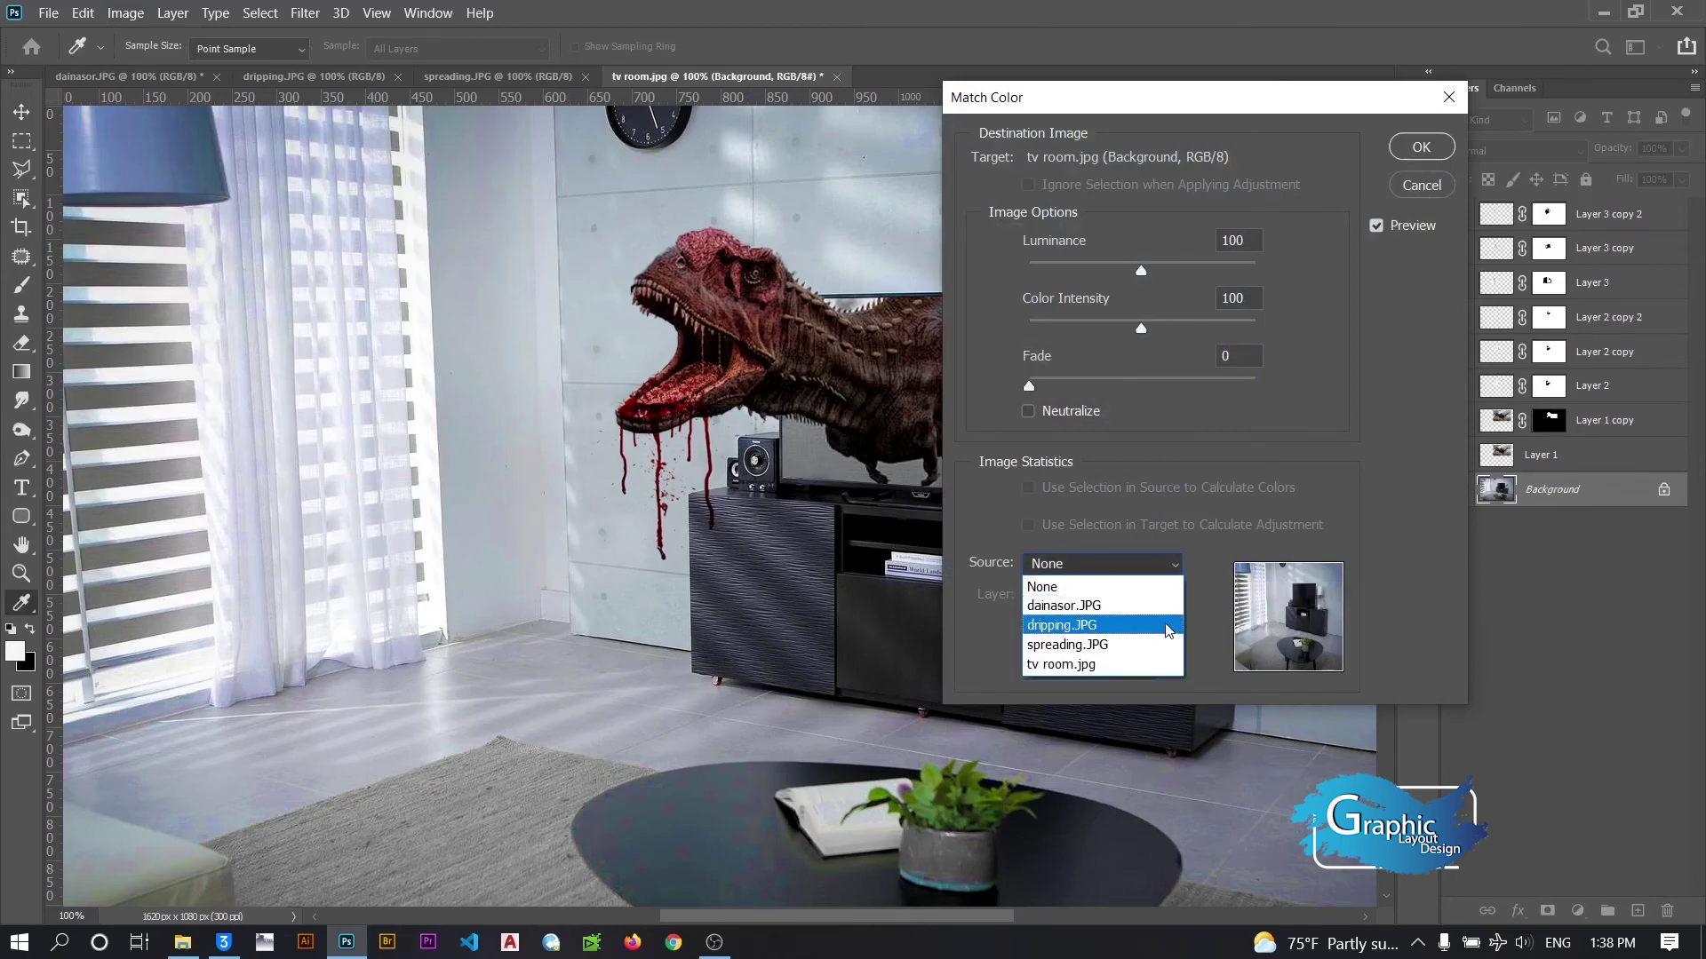
left_click(1175, 666)
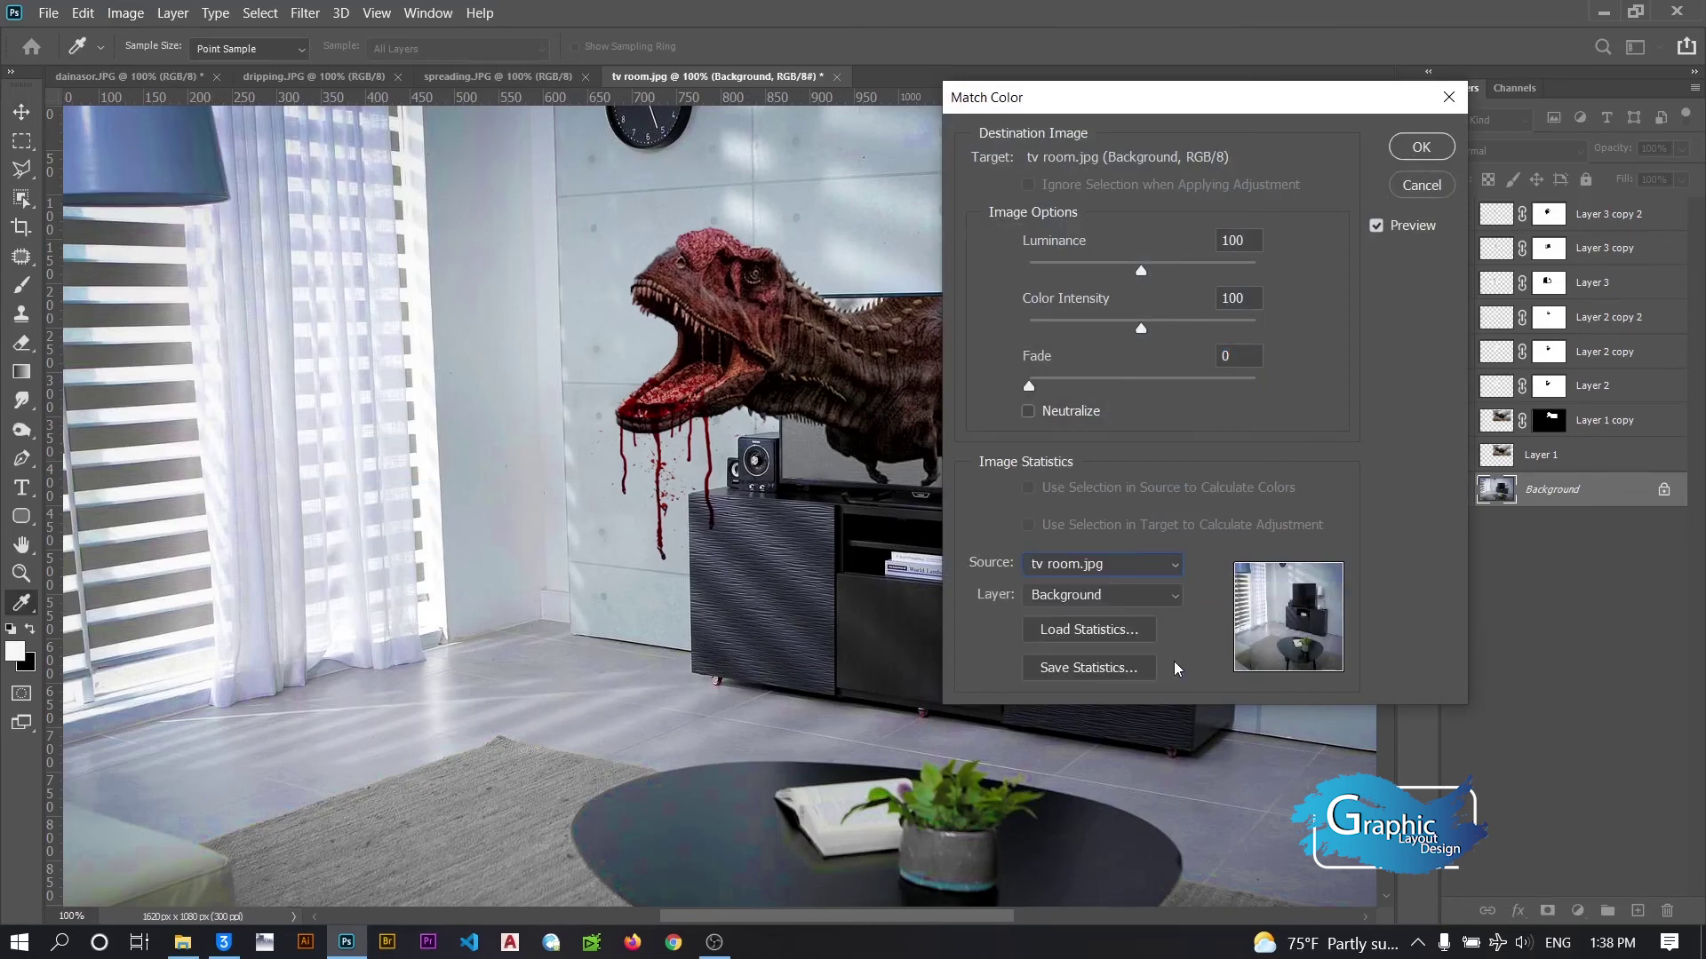
left_click(1171, 608)
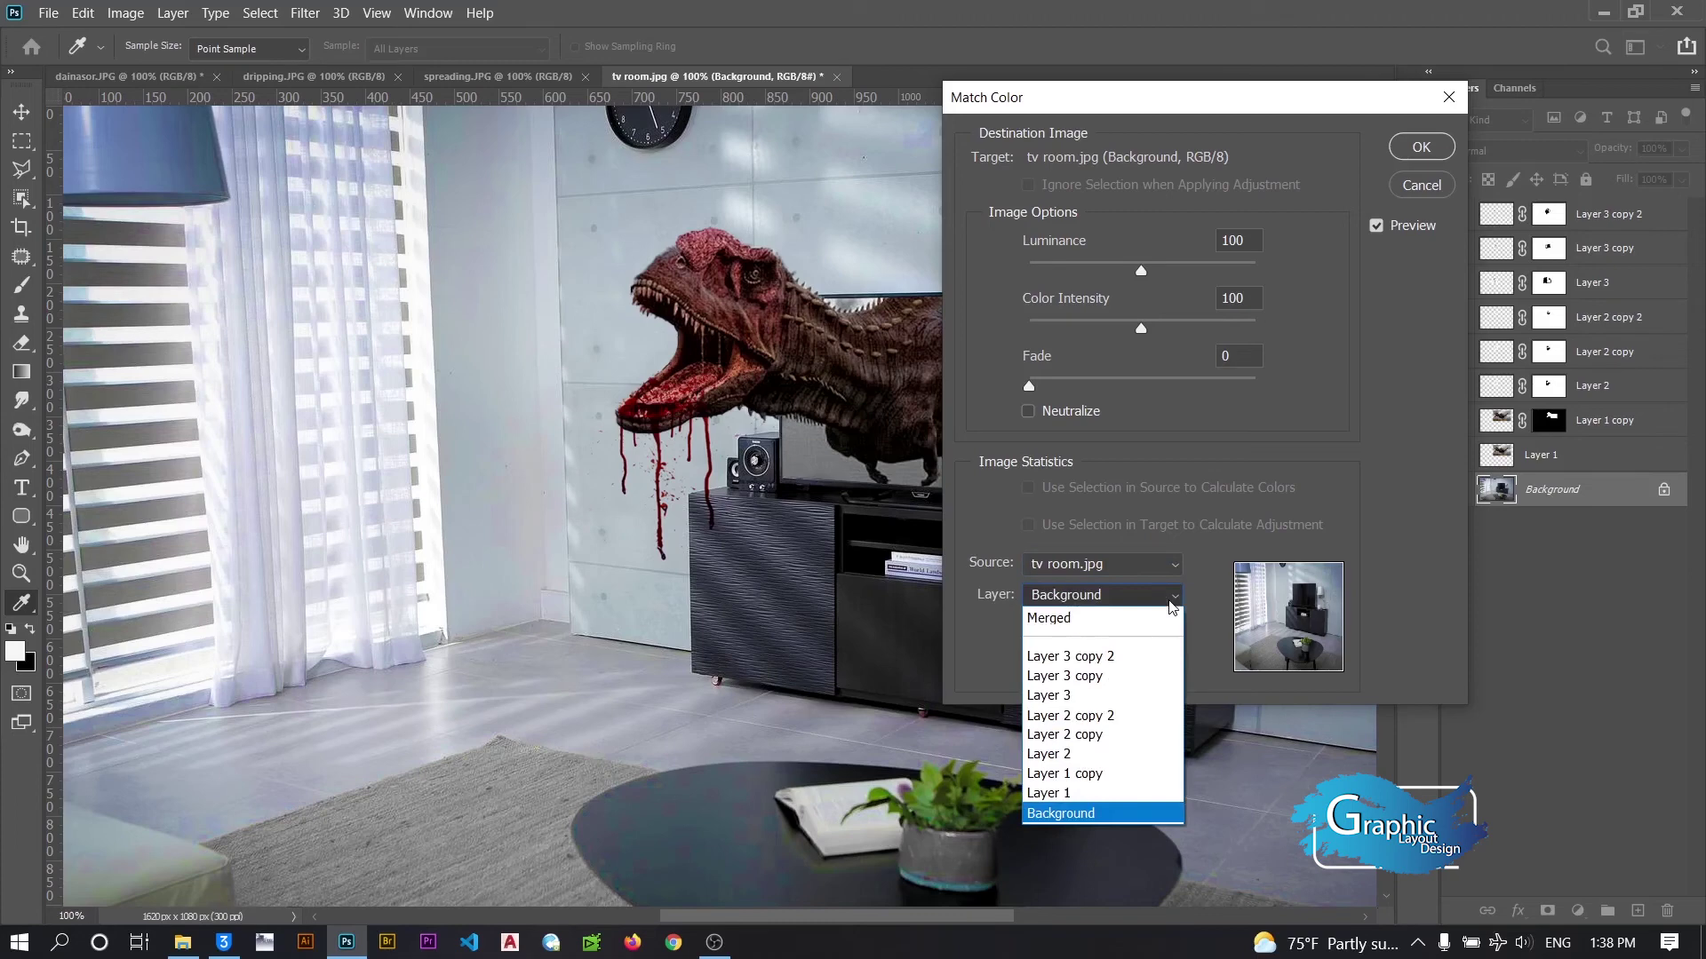
left_click(1107, 778)
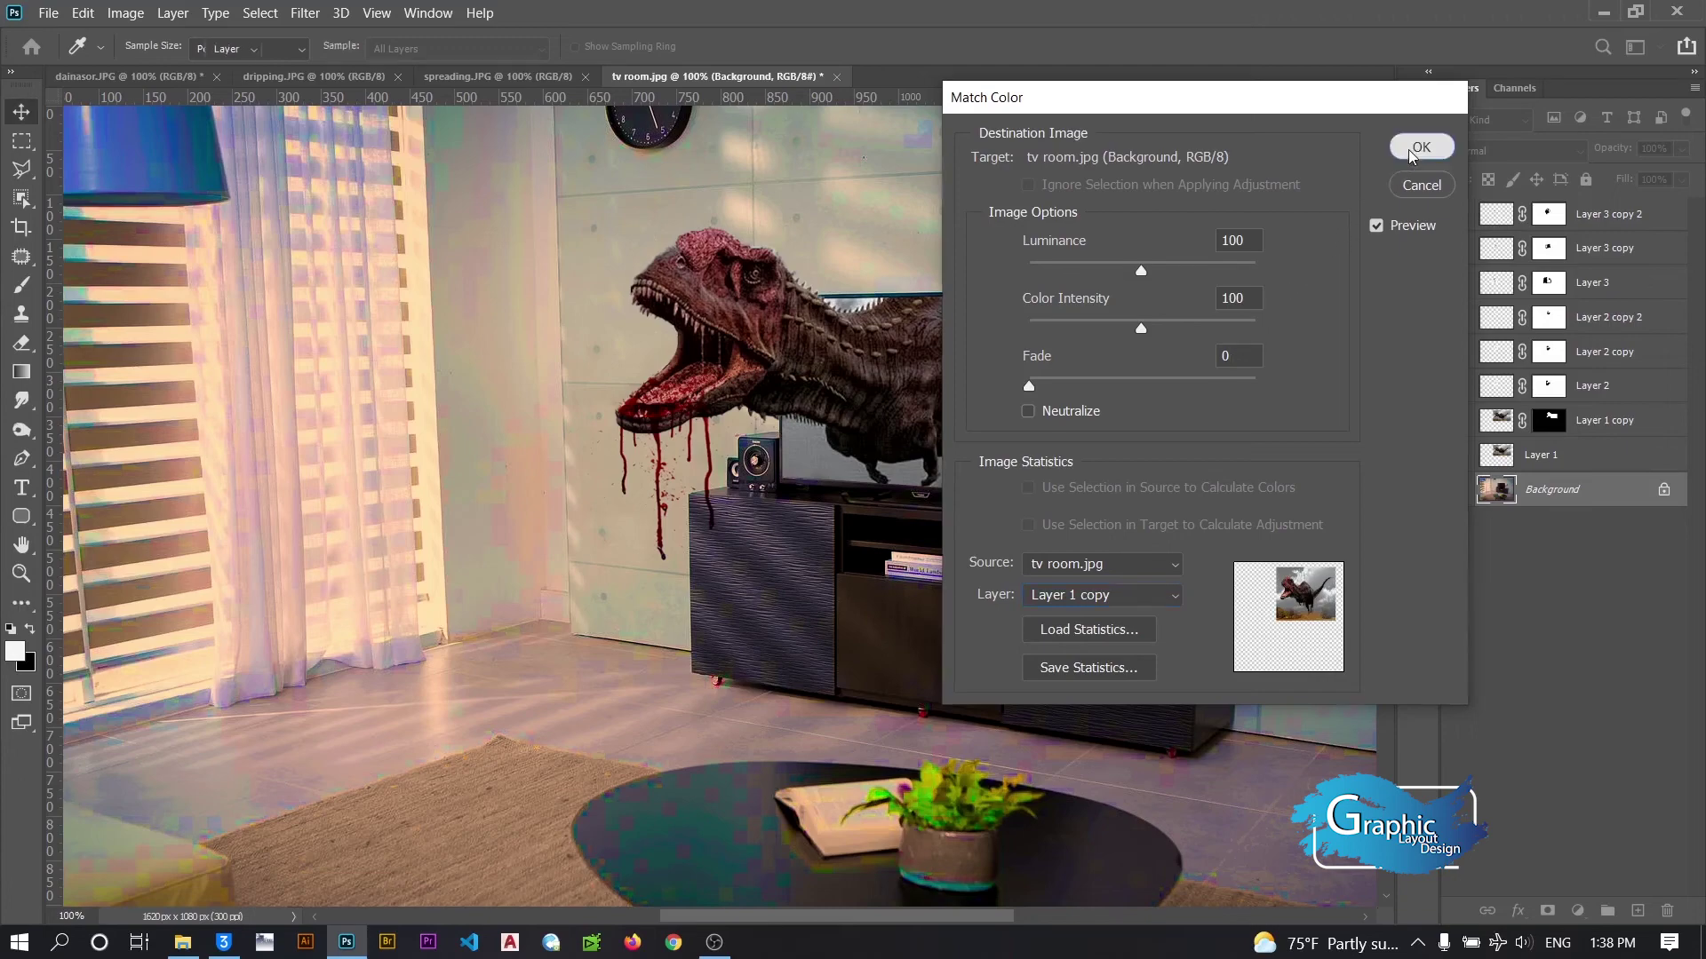
left_click(1420, 147)
Fit the composite to the window and zoom out to 66.7% with the Background active
left_click(22, 573)
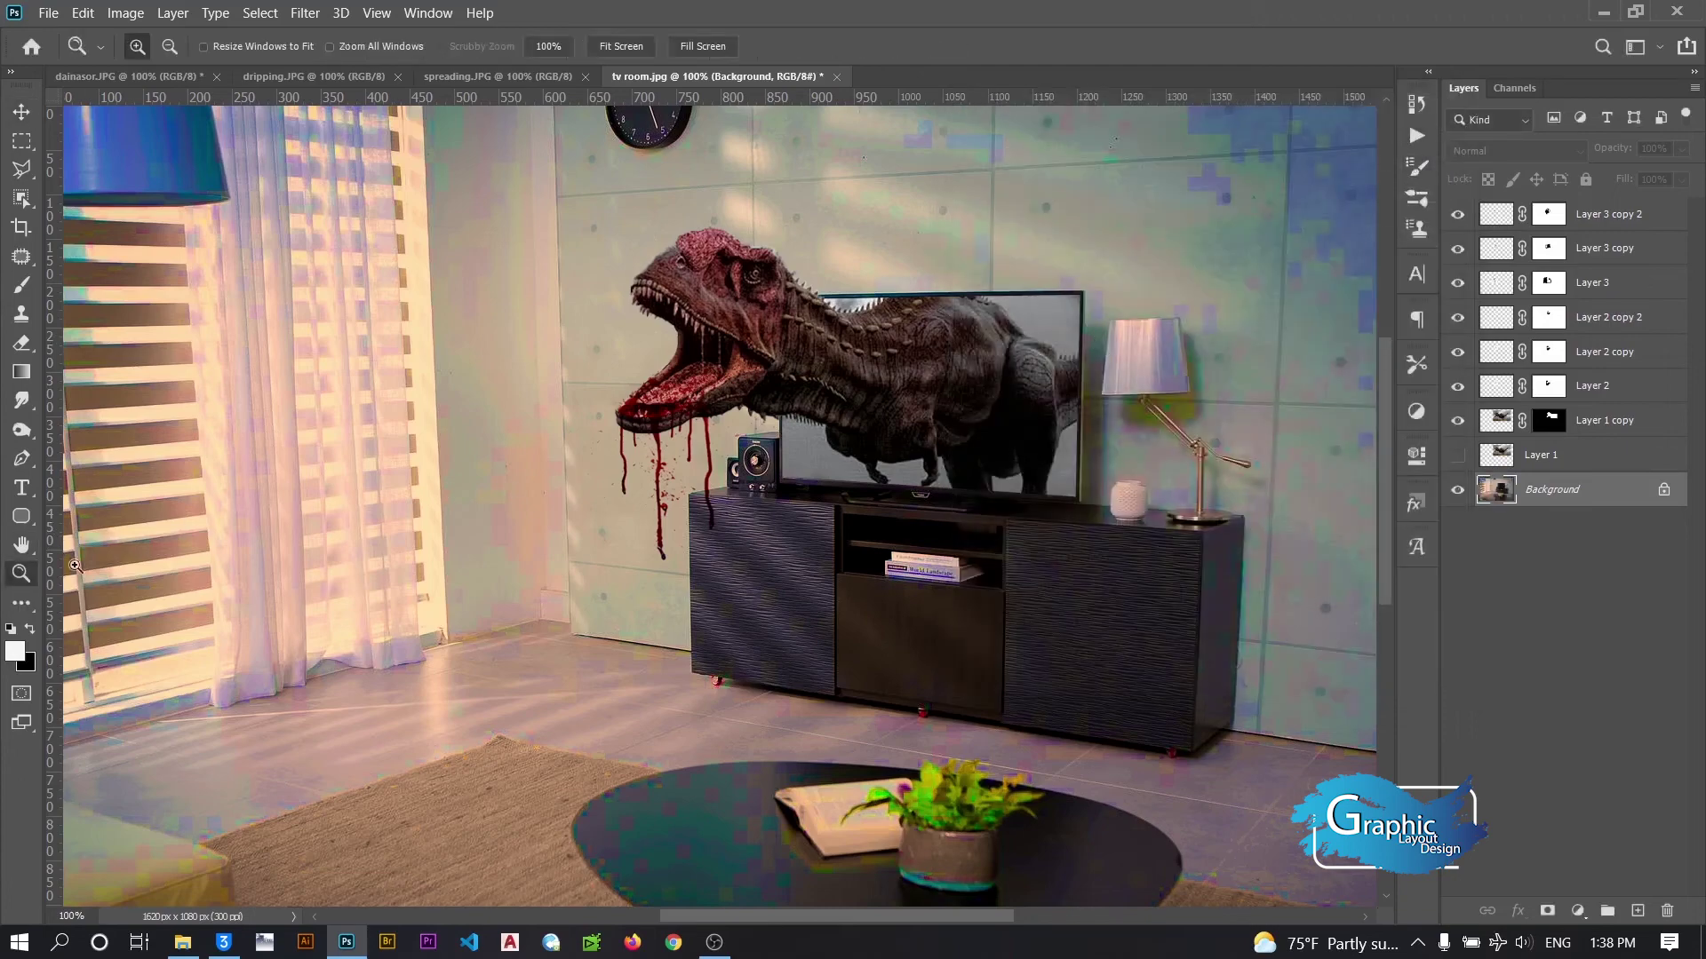
right_click(524, 473)
left_click(621, 481)
right_click(621, 484)
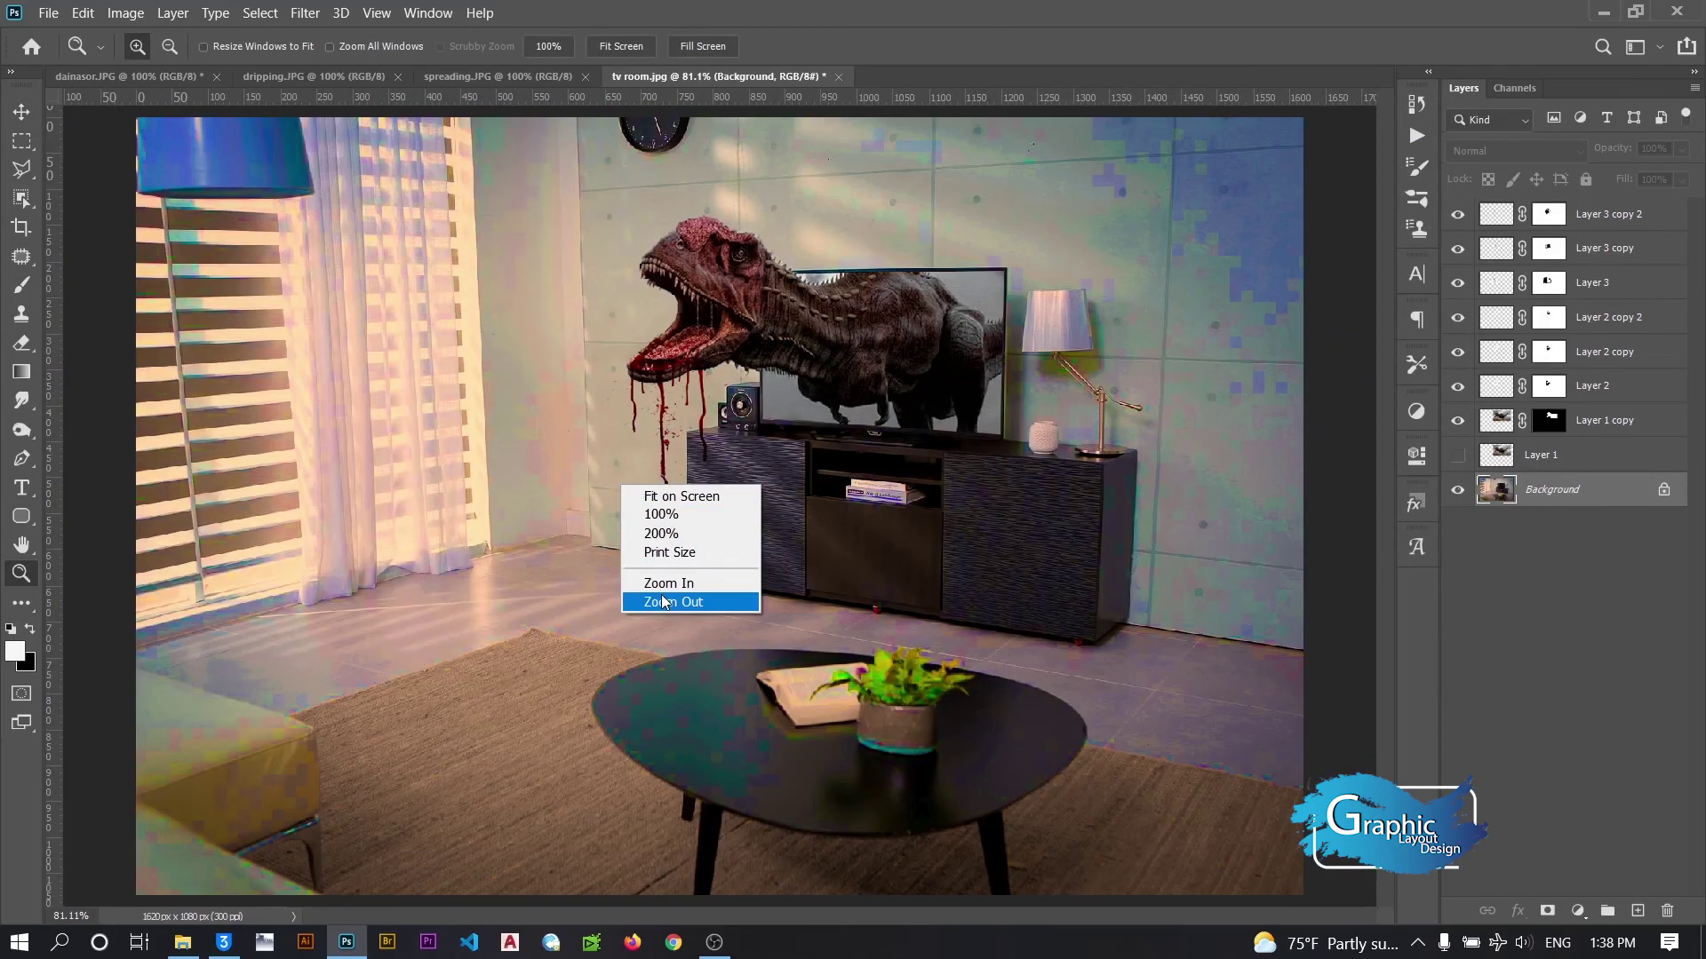
left_click(662, 603)
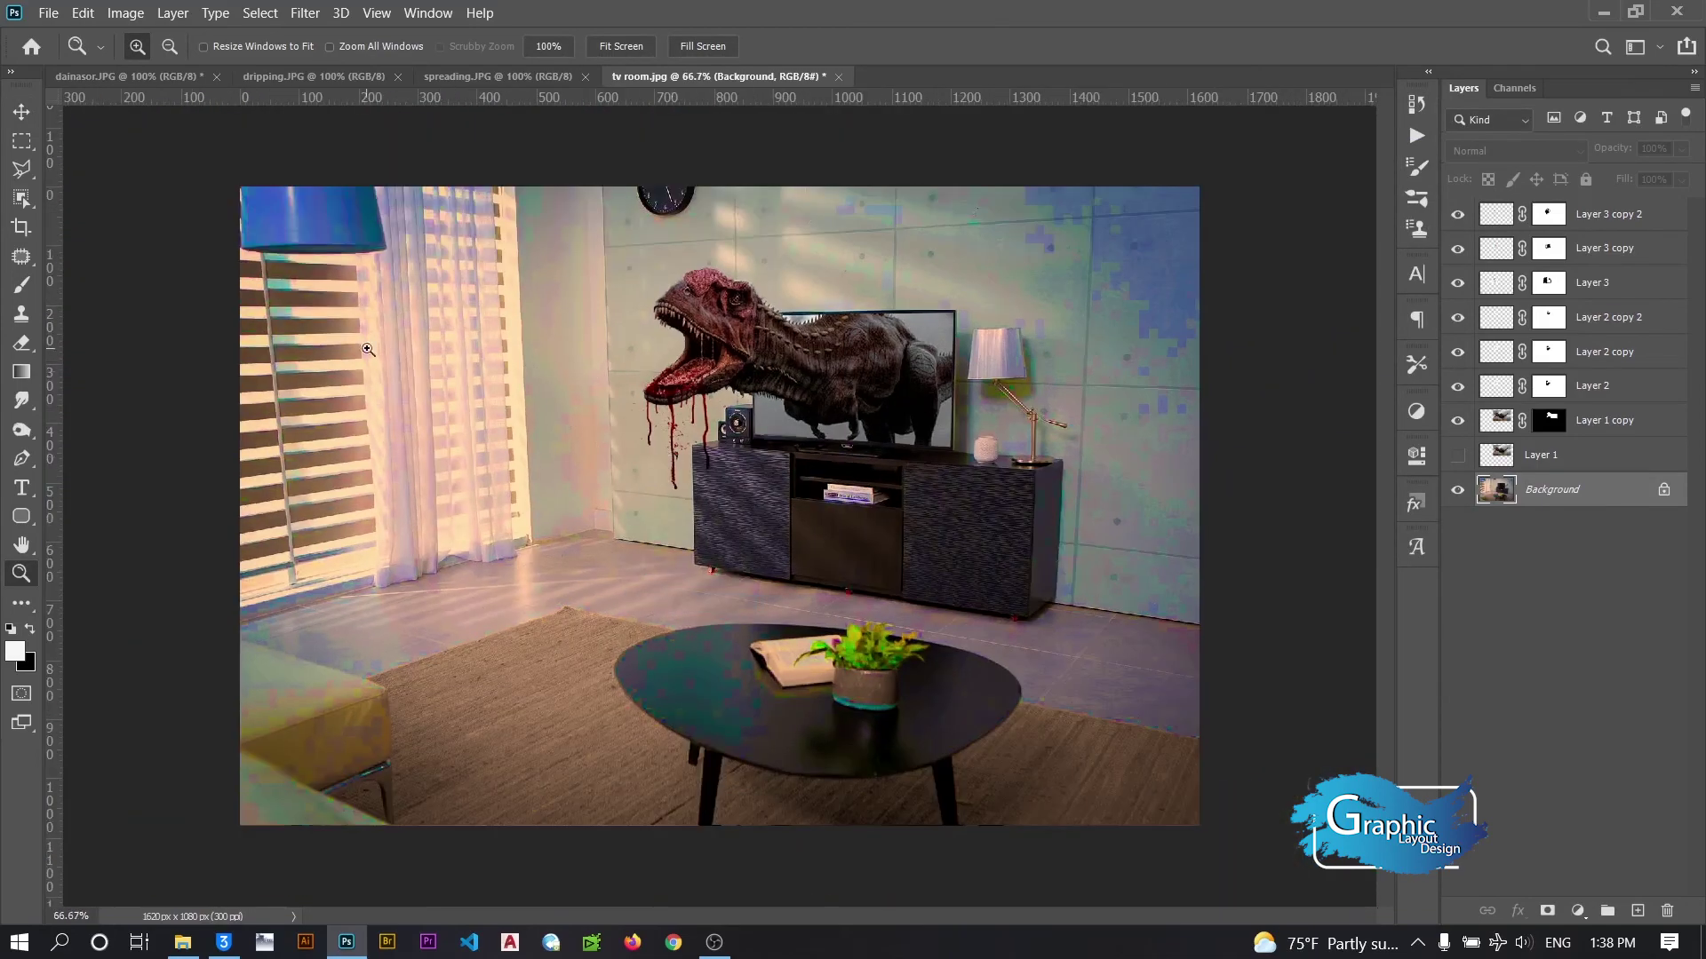
left_click(21, 113)
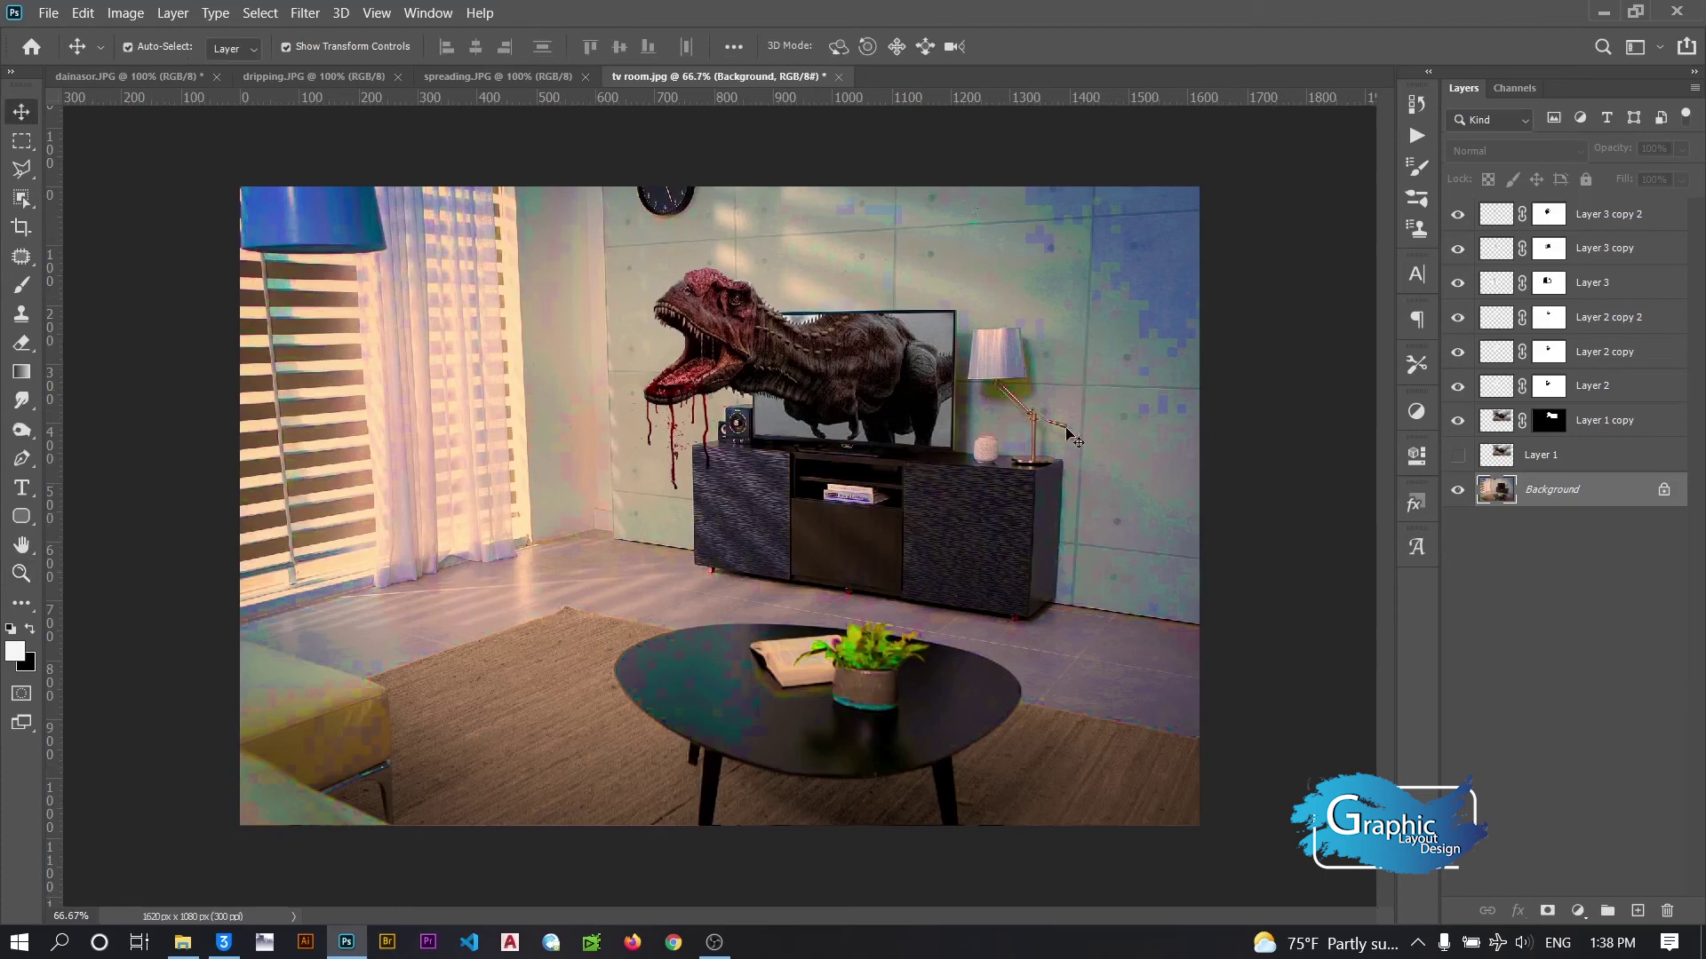
right_click(1587, 488)
left_click(1585, 488)
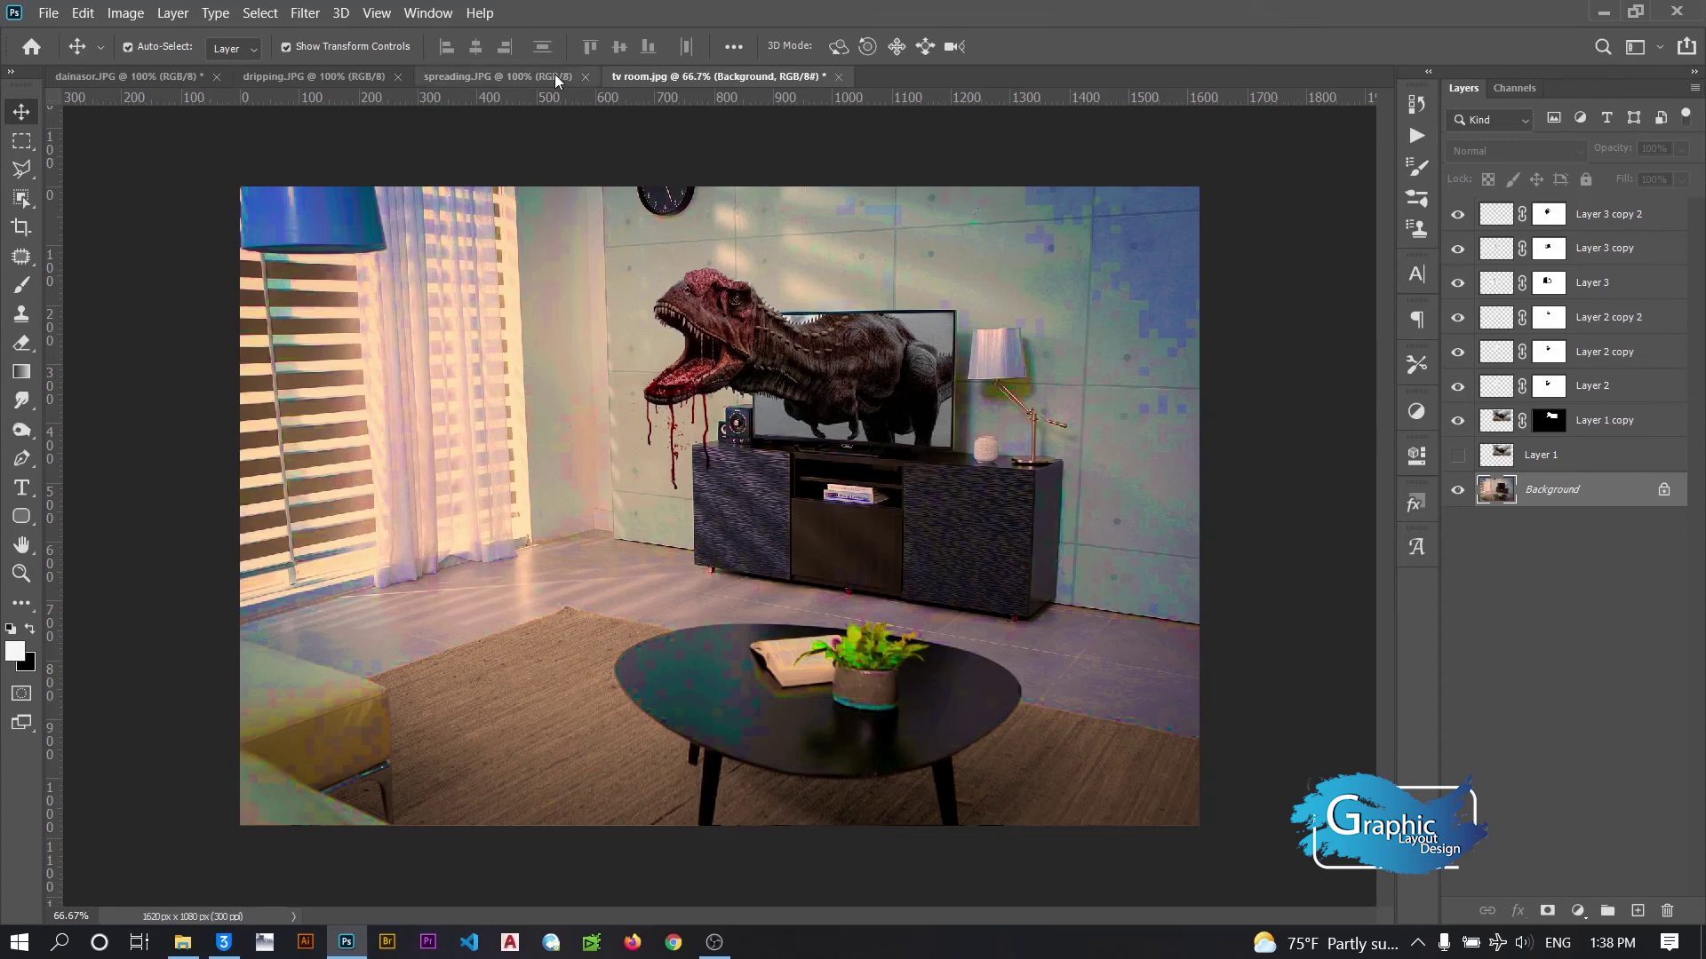
In Camera Raw Filter, cut Blues saturation to -60 and raise Blues luminance slightly
left_click(318, 19)
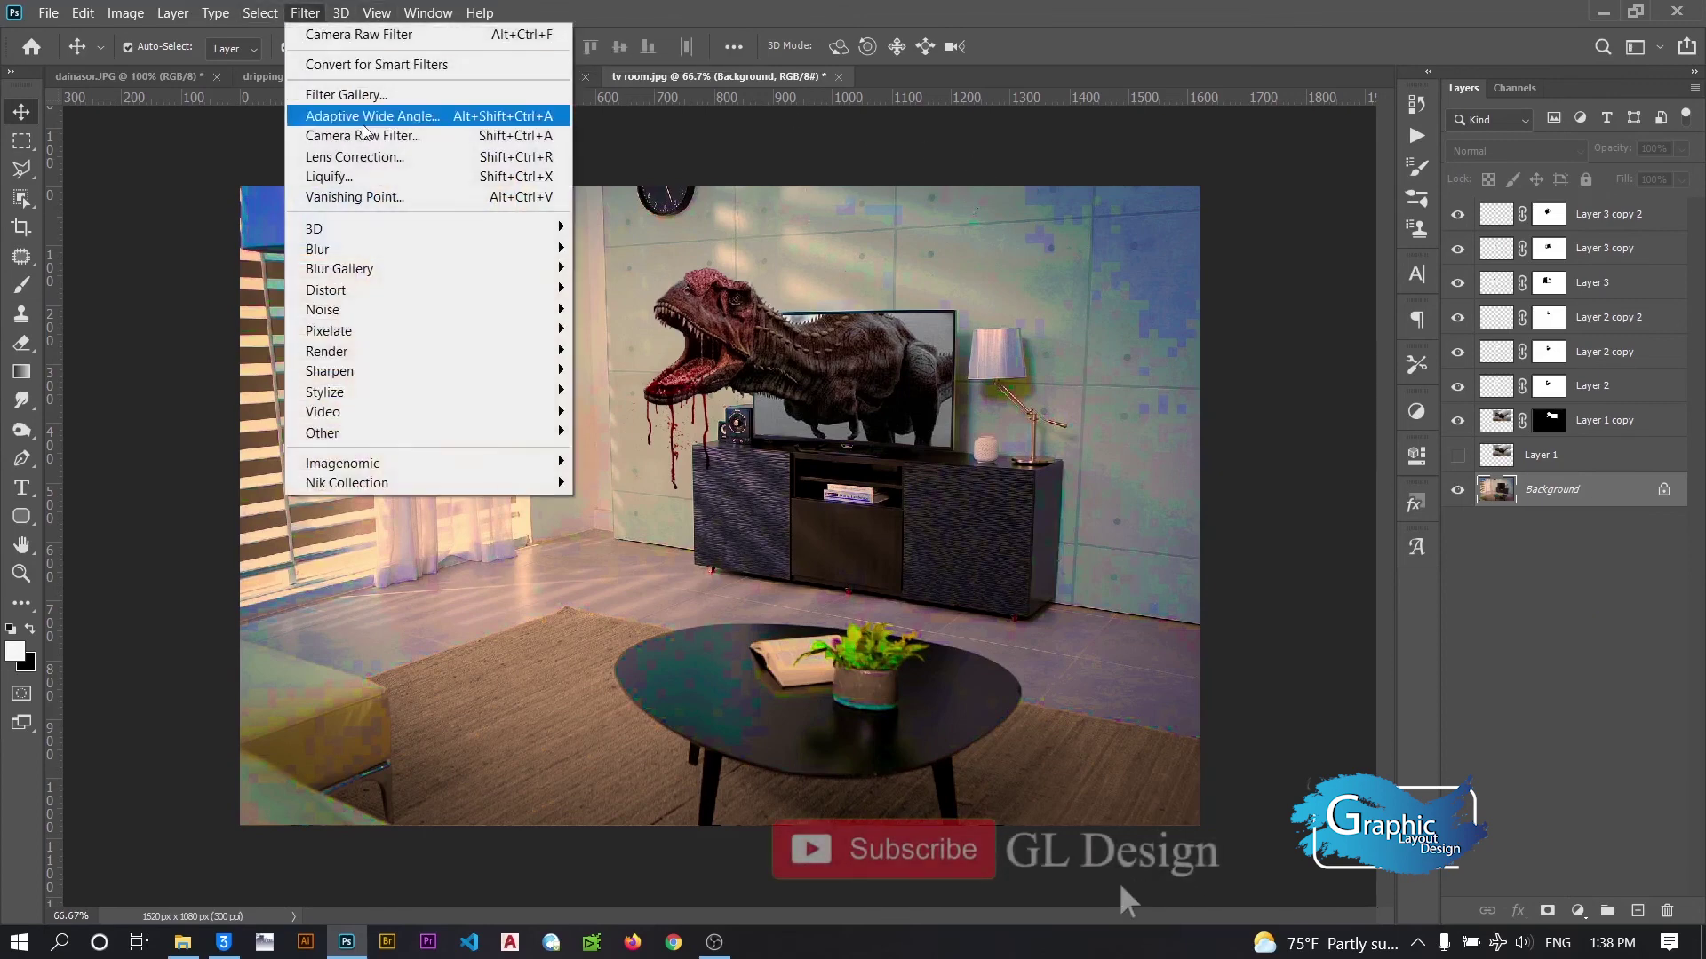
left_click(373, 135)
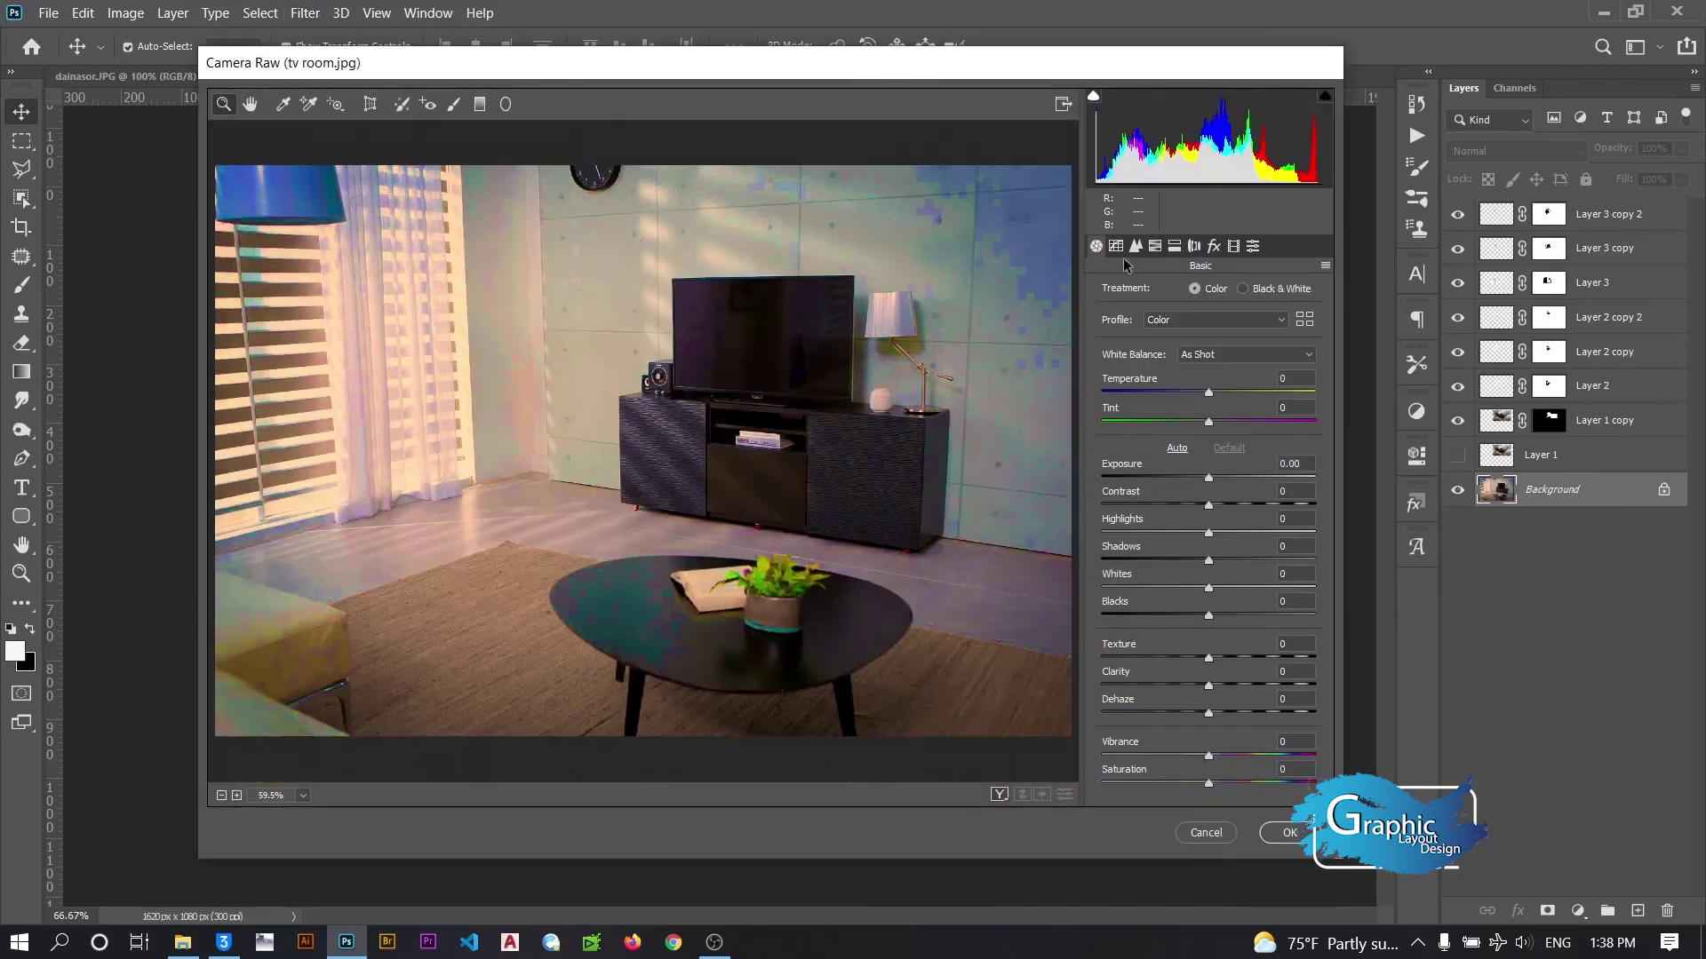
left_click(1156, 248)
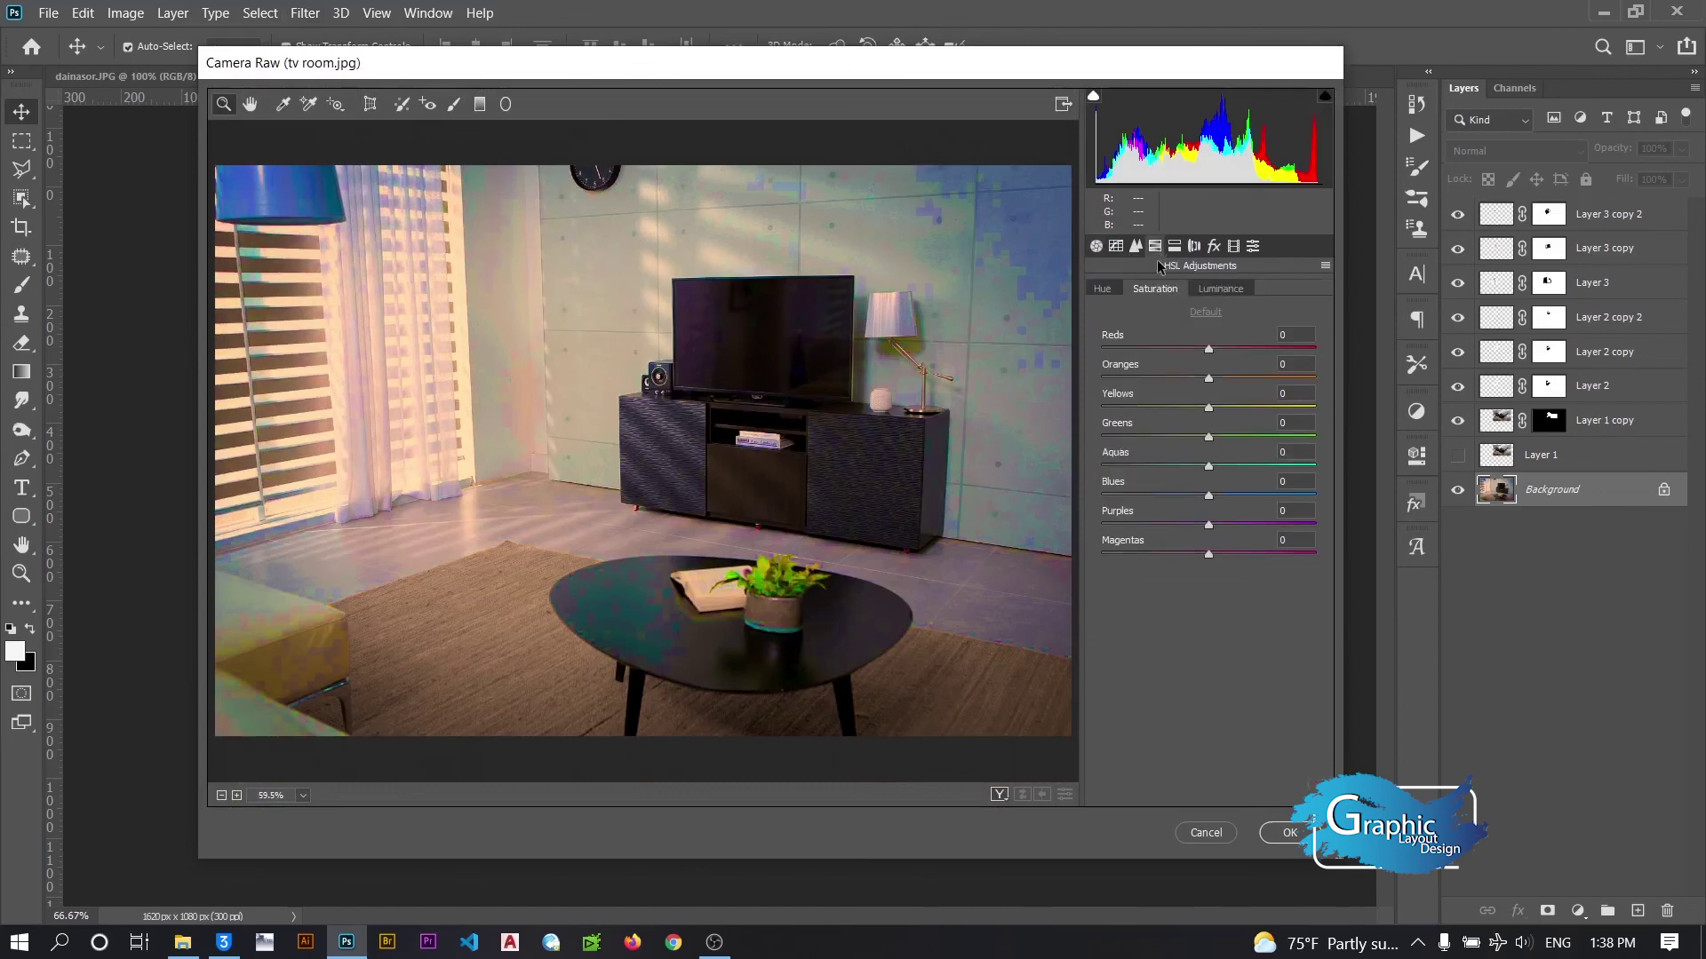
mouse_move(1208, 495)
left_mouse_down()
mouse_move(1126, 495)
mouse_move(1145, 501)
left_mouse_up()
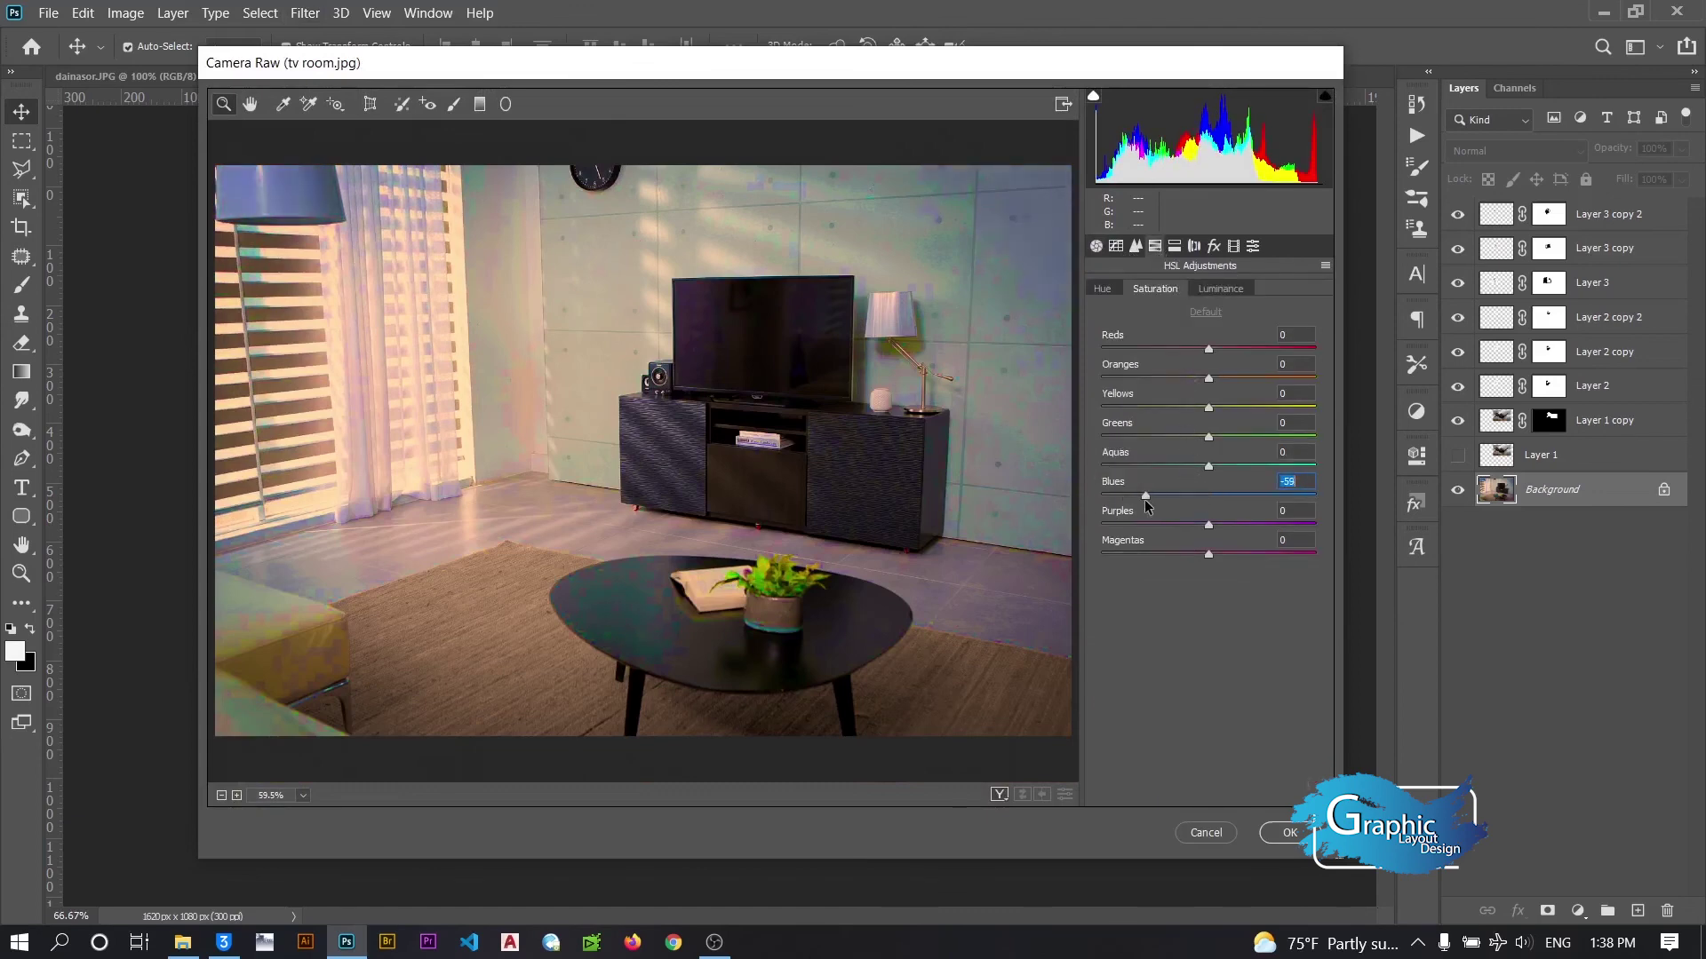
left_click(1231, 291)
left_click(1223, 503)
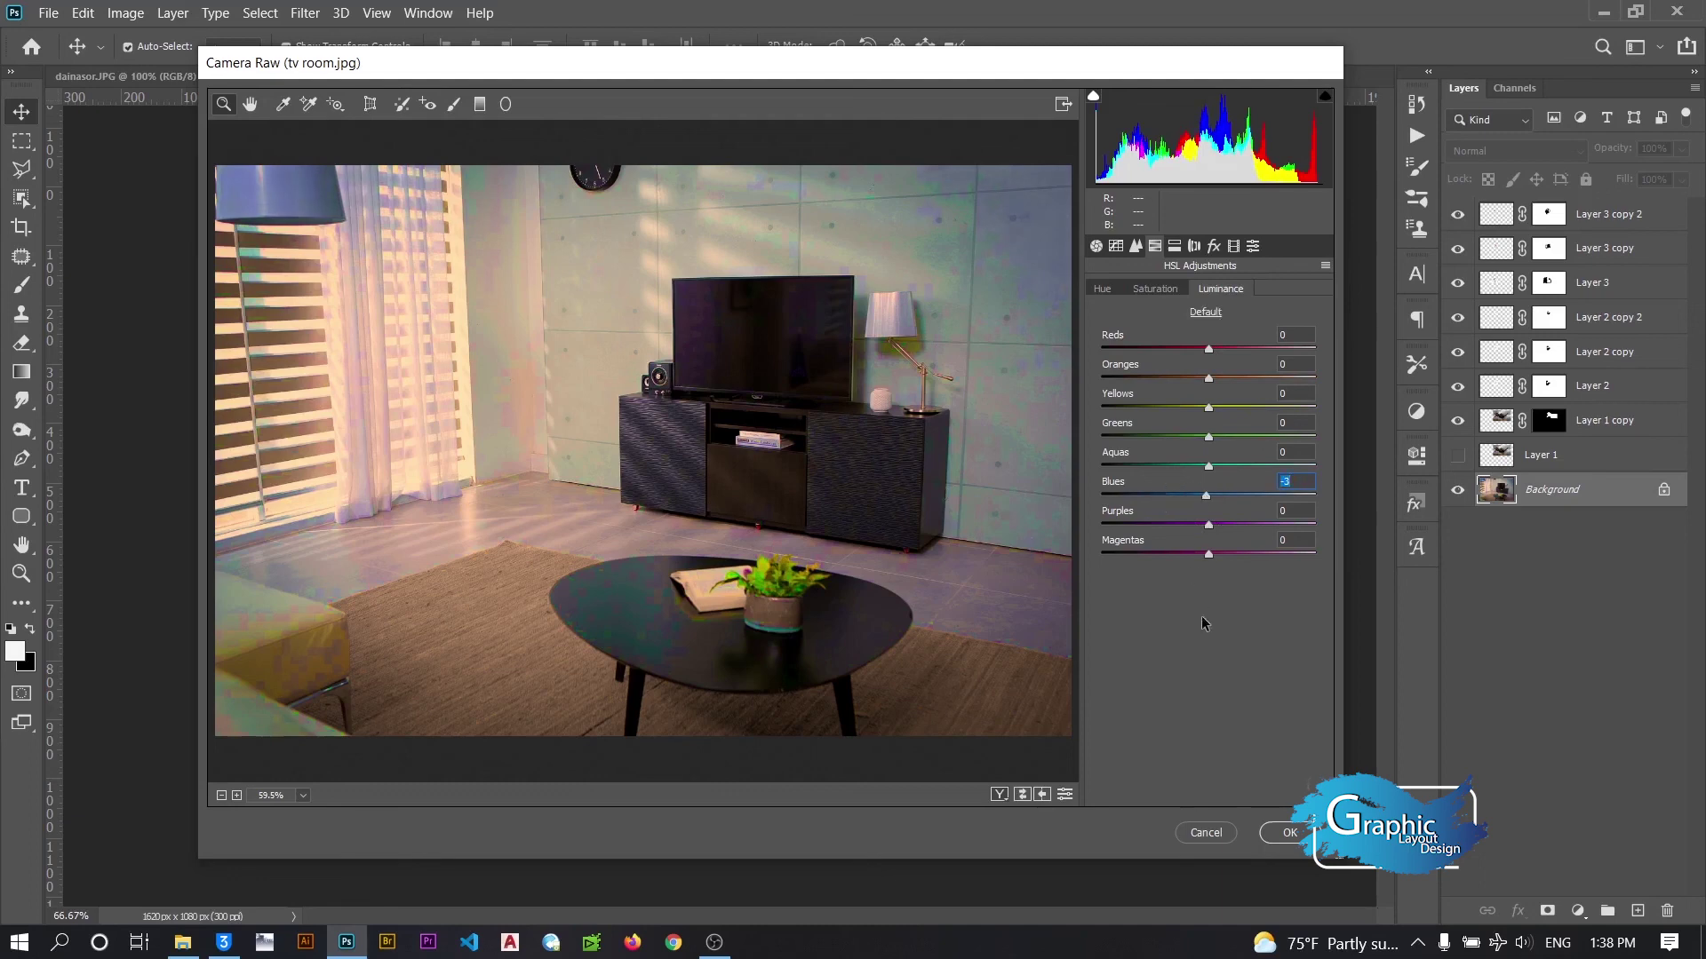
left_click(1288, 832)
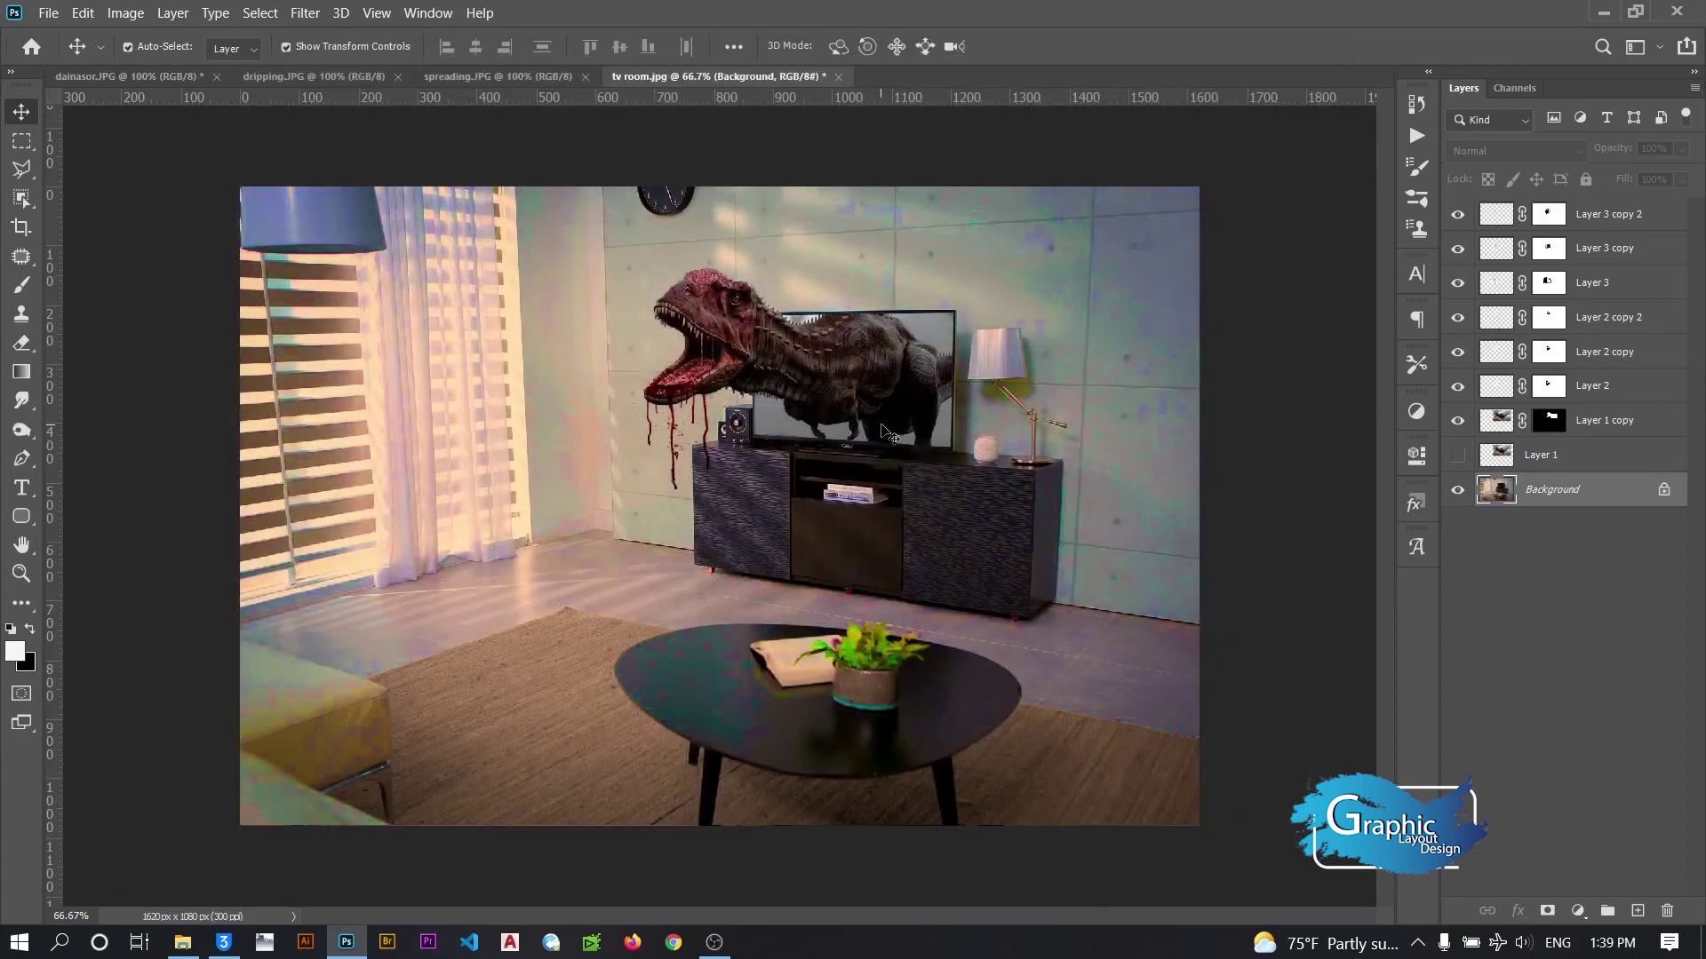